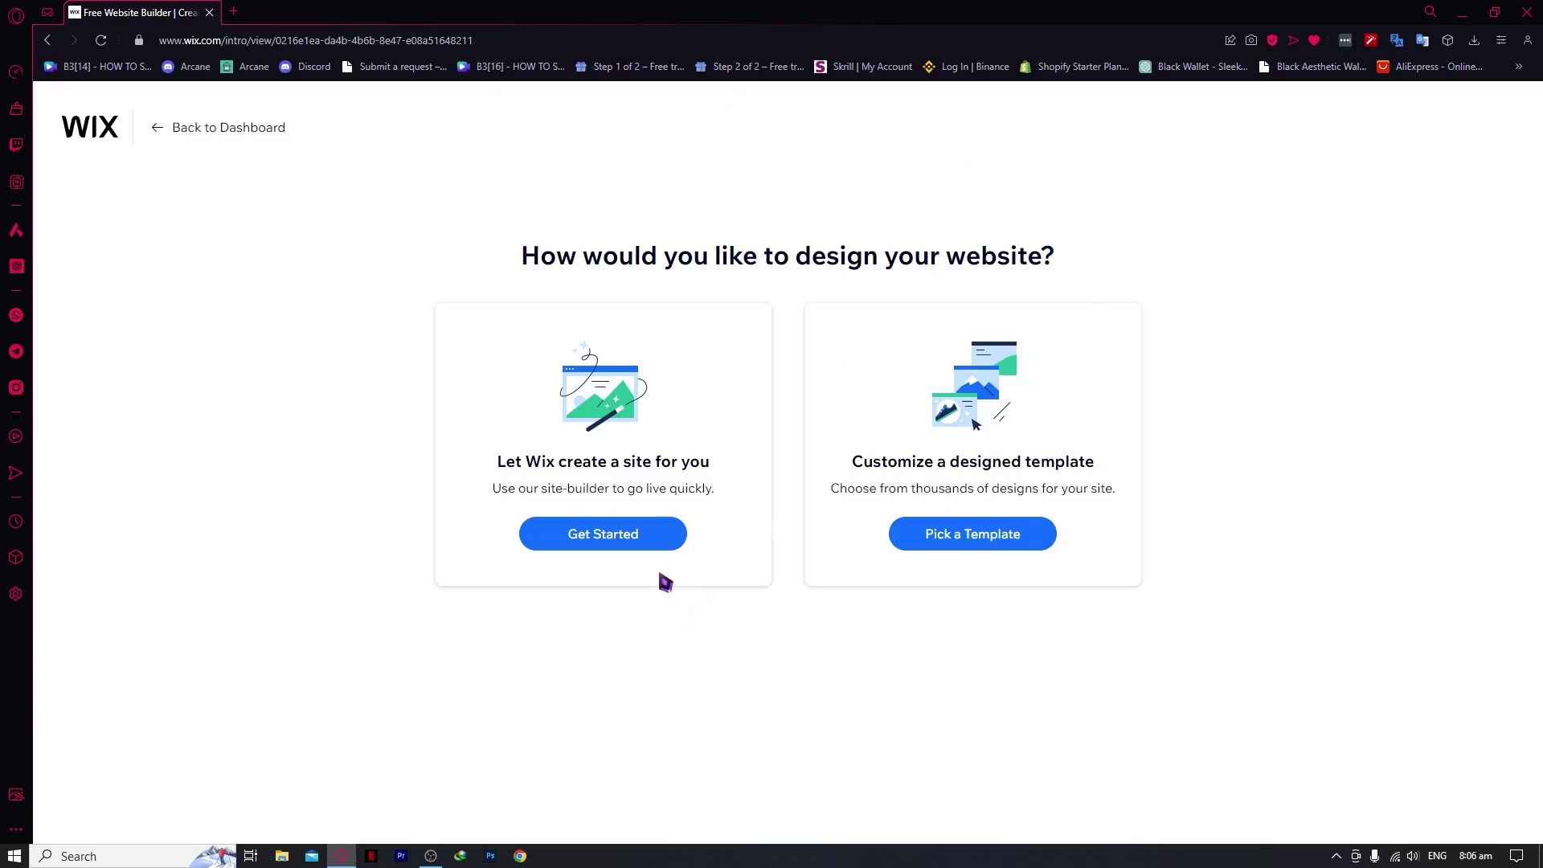
- Have Wix generate the site with the lime-green theme, the left homepage design and an Inventory page
{"action": "left_click", "coordinate": [614, 534]}
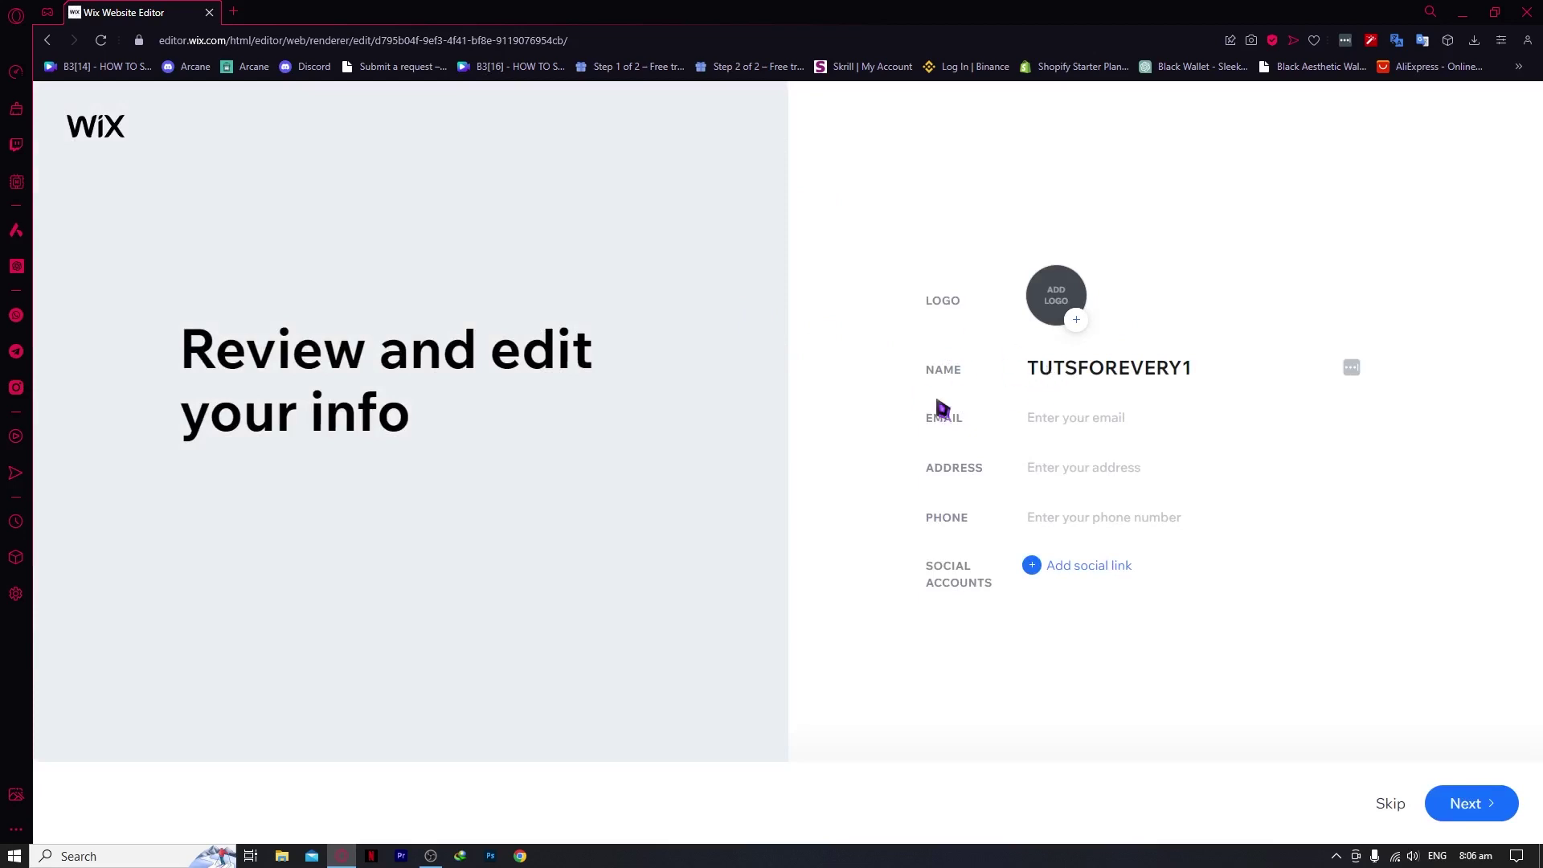
{"action": "left_click", "coordinate": [1386, 806]}
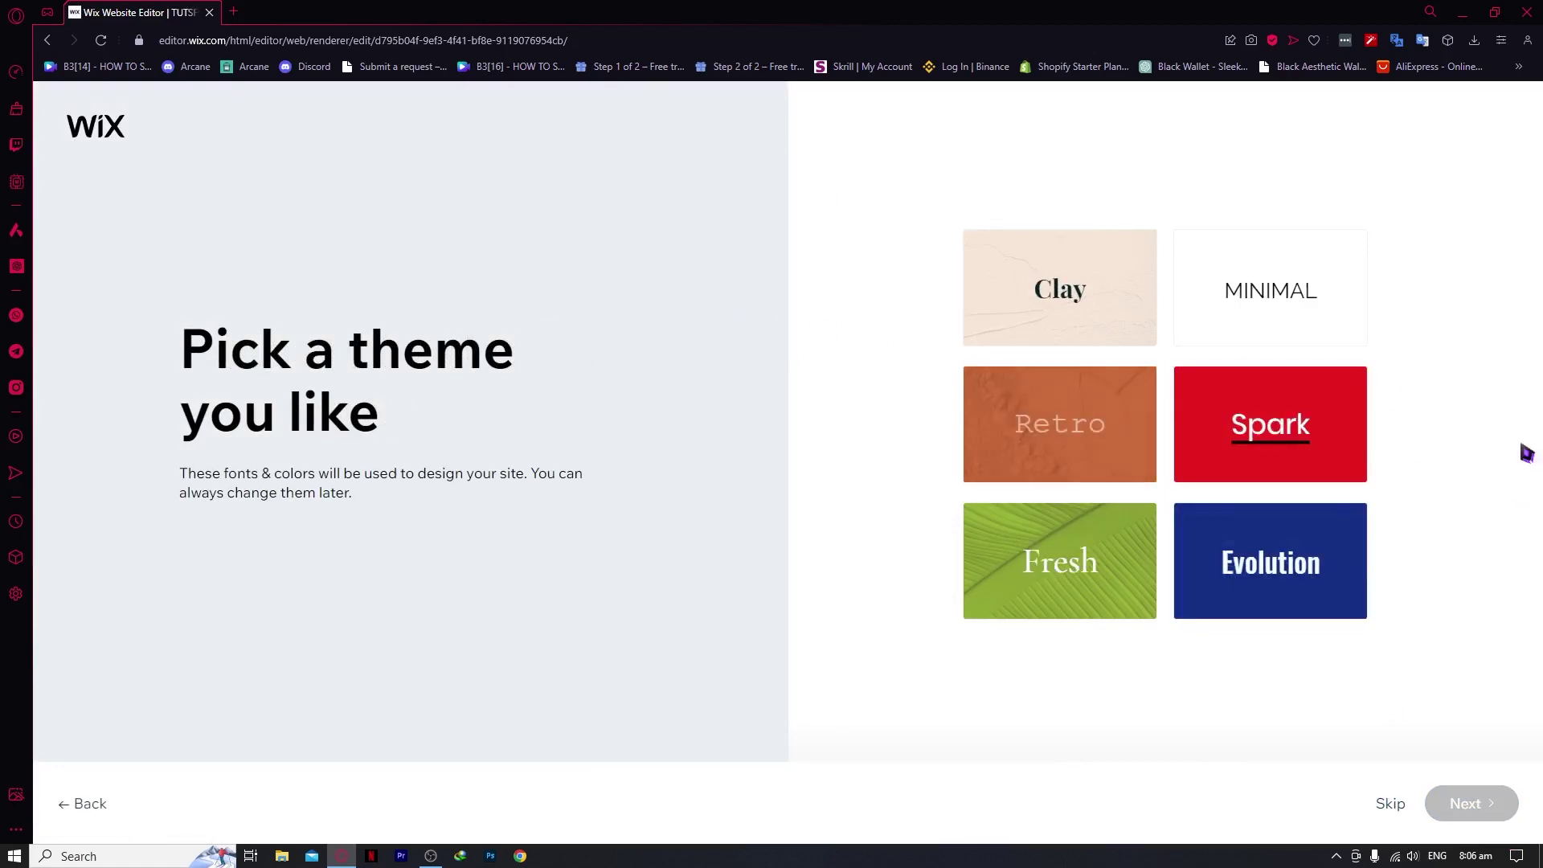
{"action": "left_click", "coordinate": [1107, 557]}
{"action": "left_click", "coordinate": [1455, 810]}
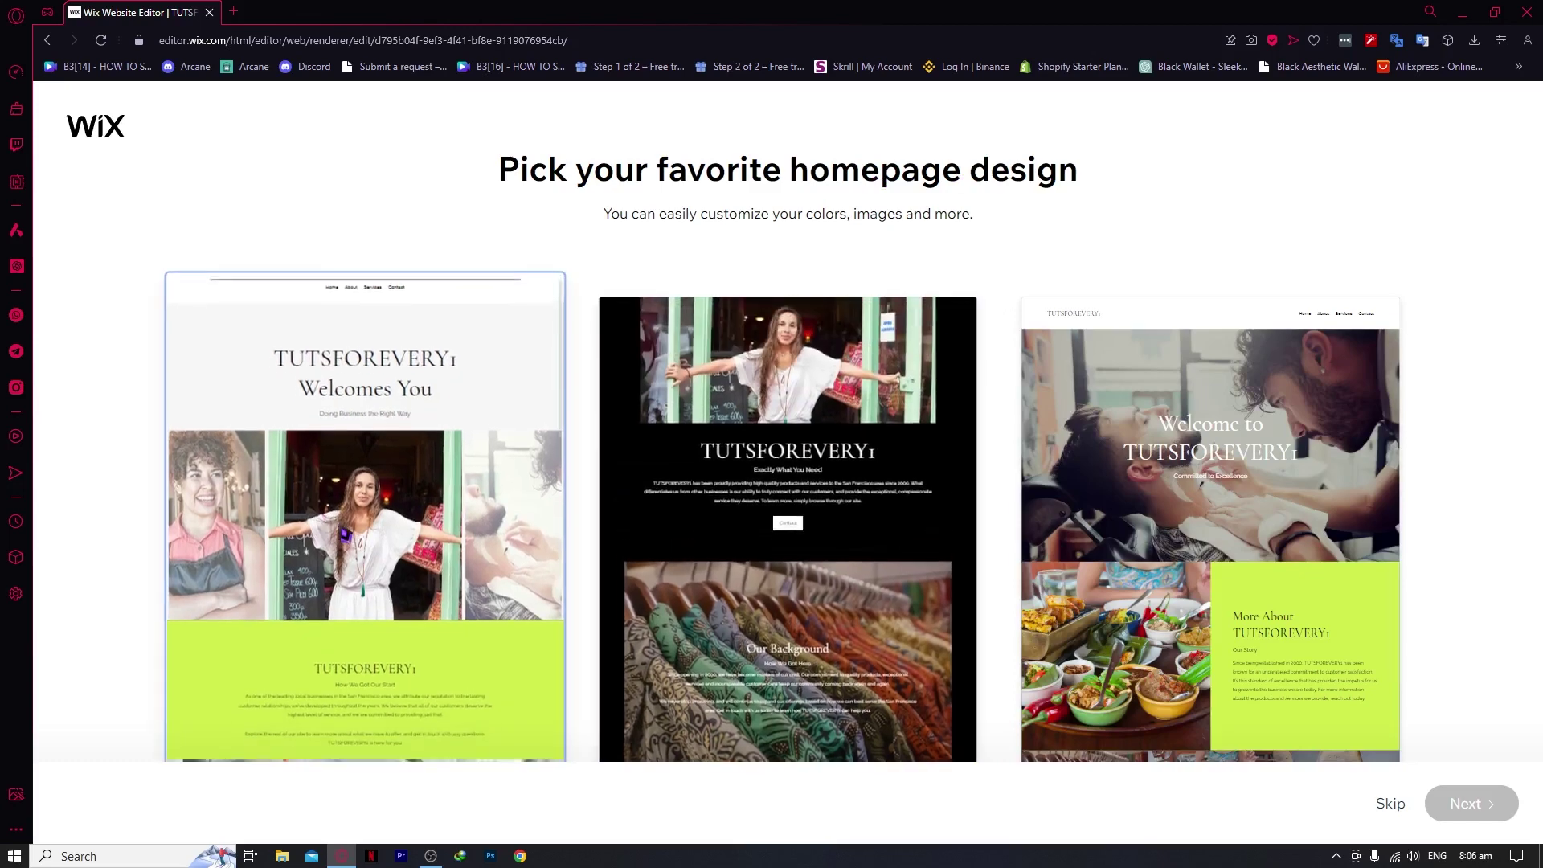
{"action": "left_click", "coordinate": [353, 463]}
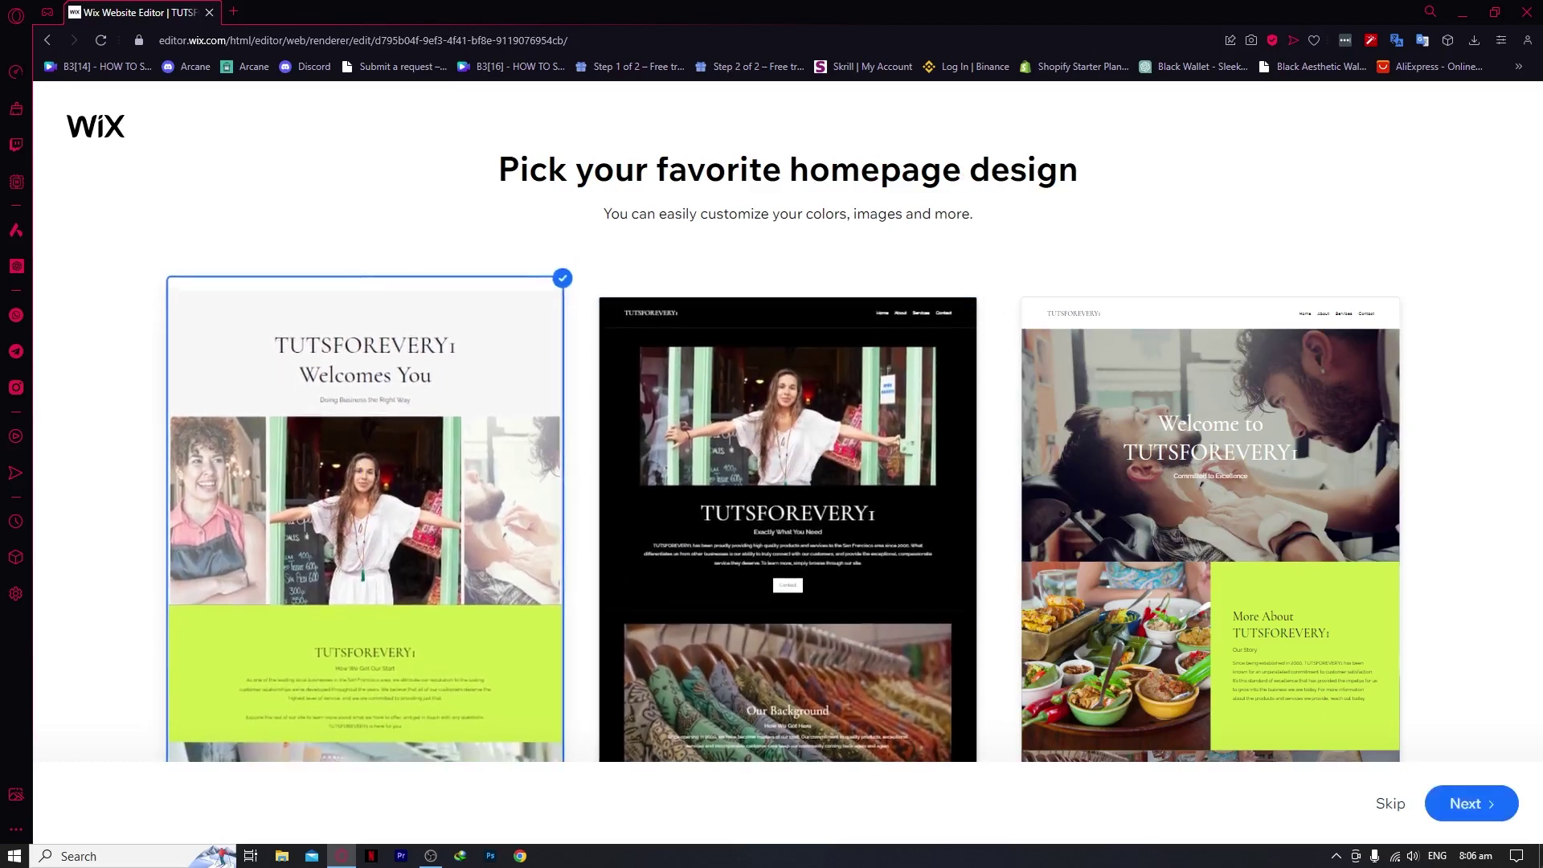
{"action": "left_click", "coordinate": [1450, 813]}
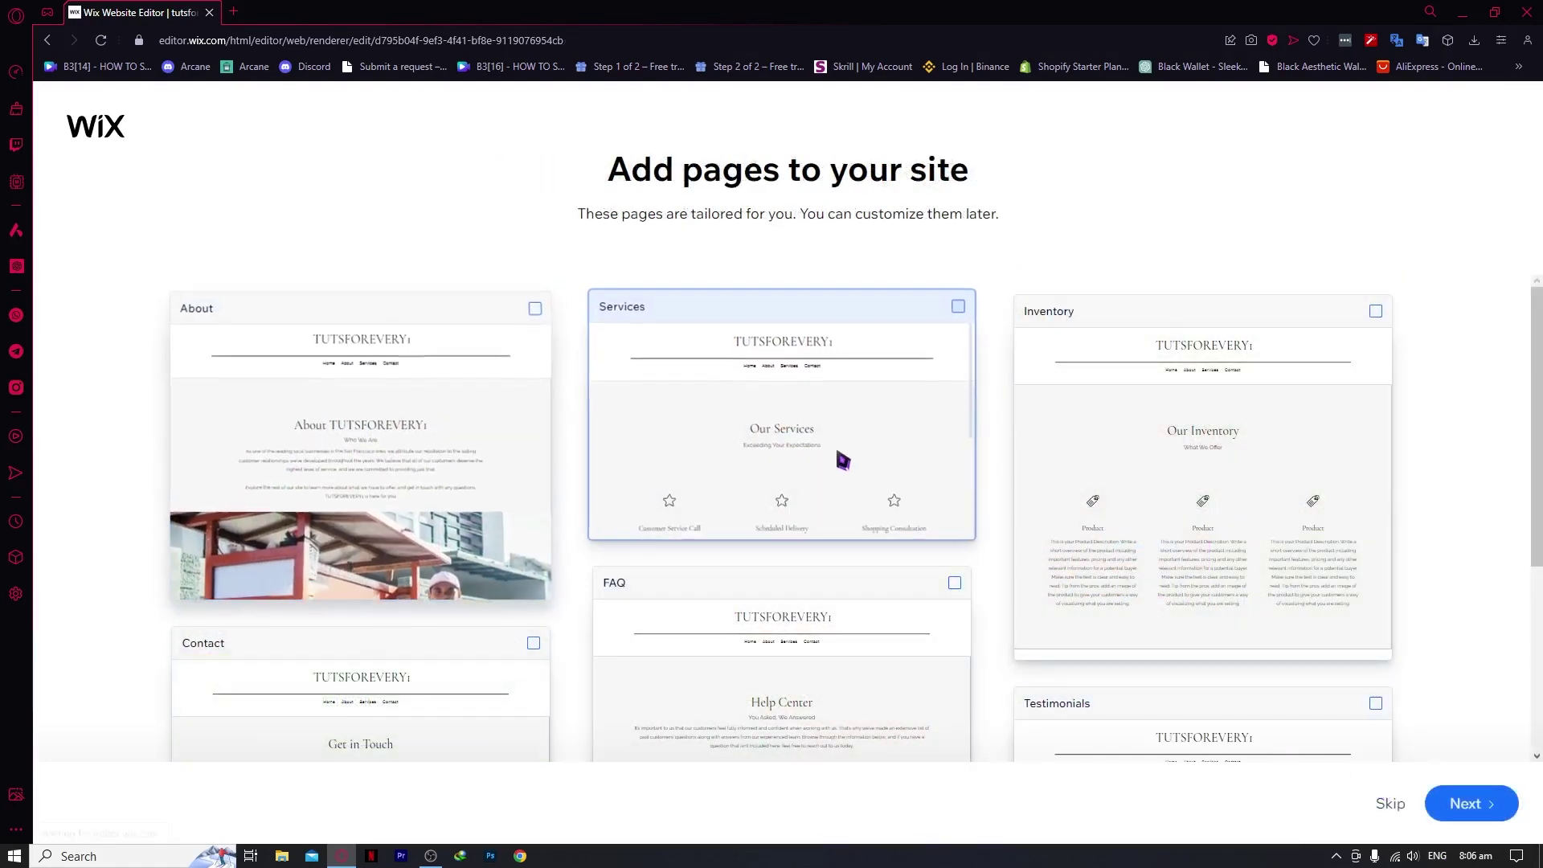
{"action": "left_click", "coordinate": [1173, 506]}
{"action": "left_click", "coordinate": [1470, 802]}
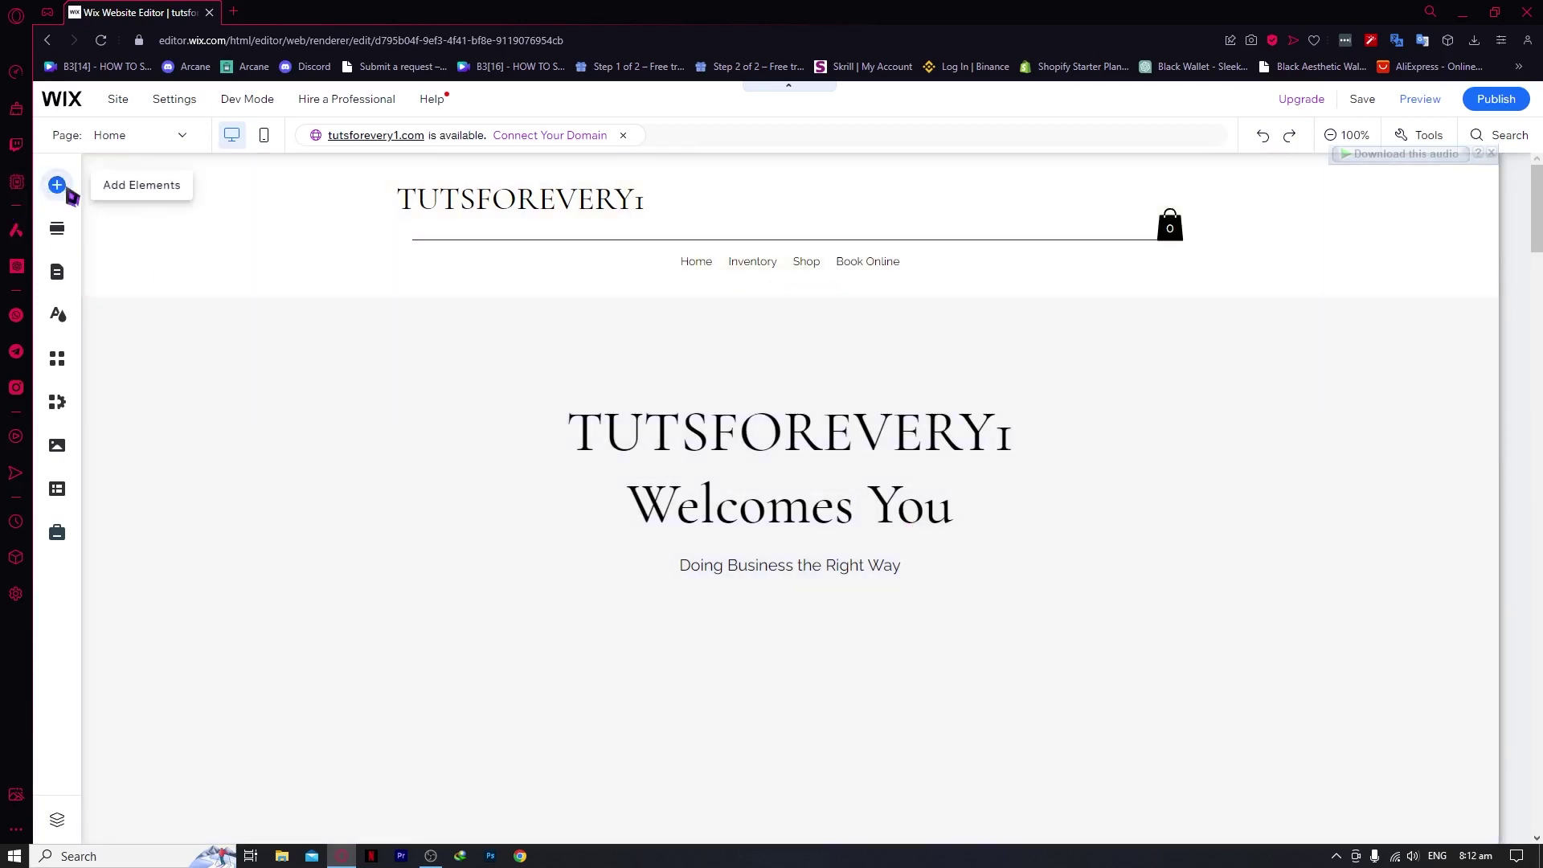
- Show the CMS category of the Add Elements panel
{"action": "left_click", "coordinate": [57, 186]}
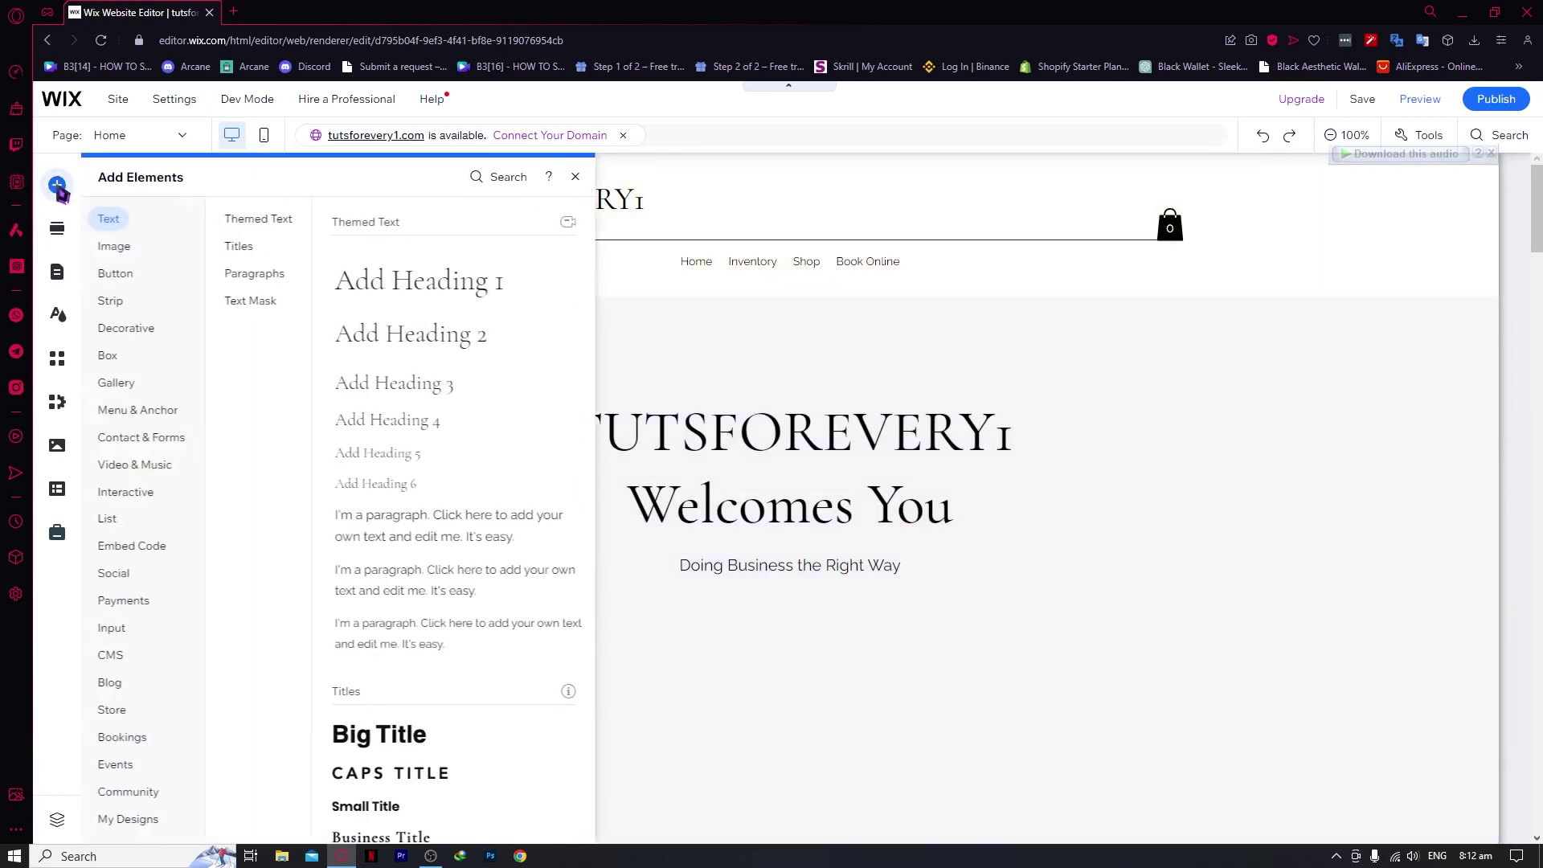
{"action": "left_click", "coordinate": [127, 655]}
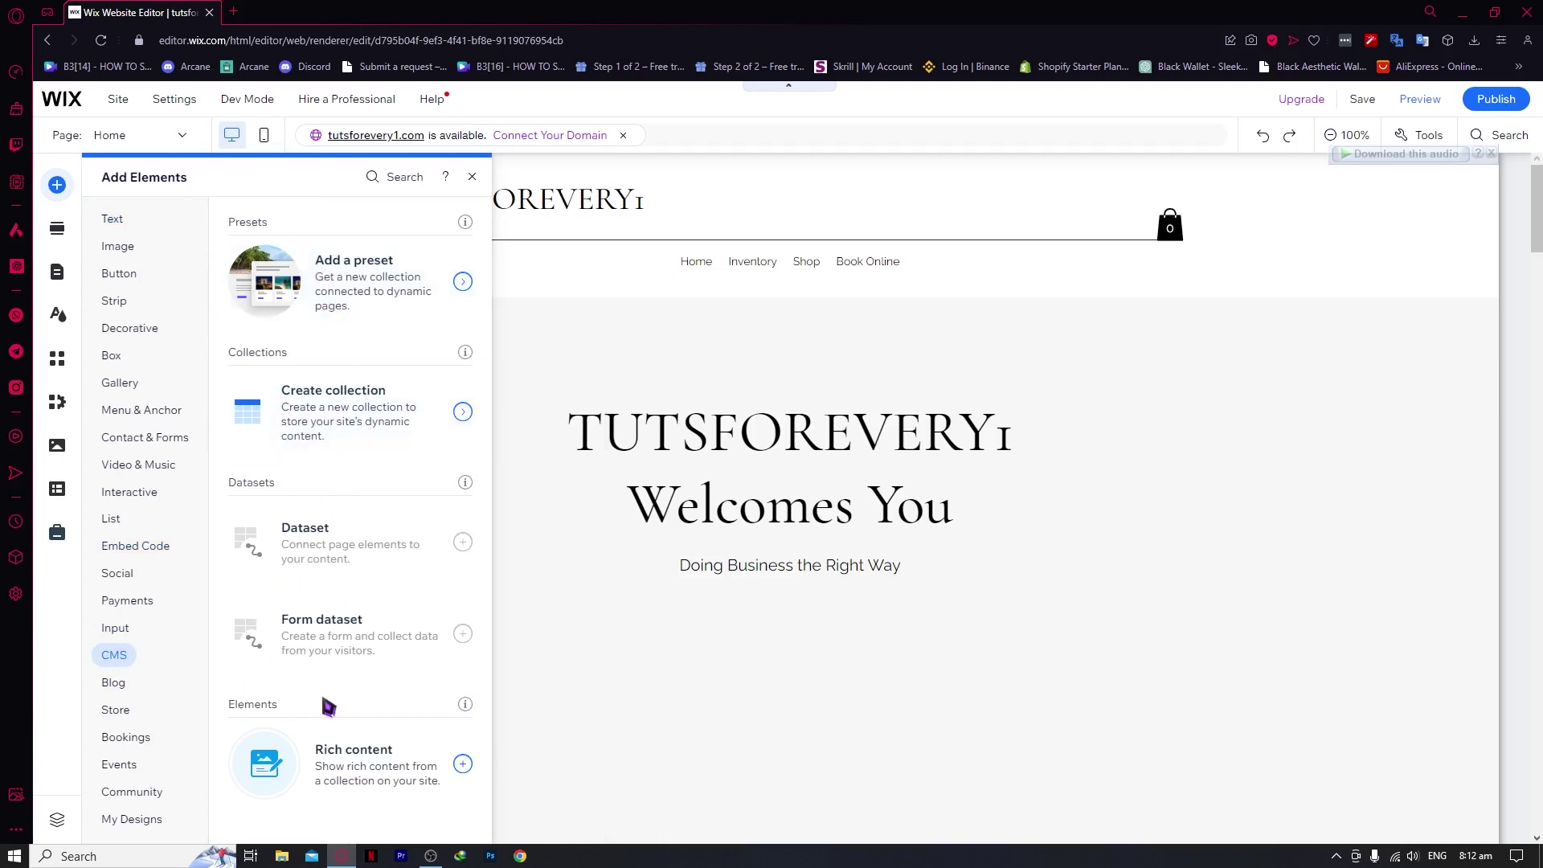
{"action": "mouse_move", "coordinate": [123, 679]}
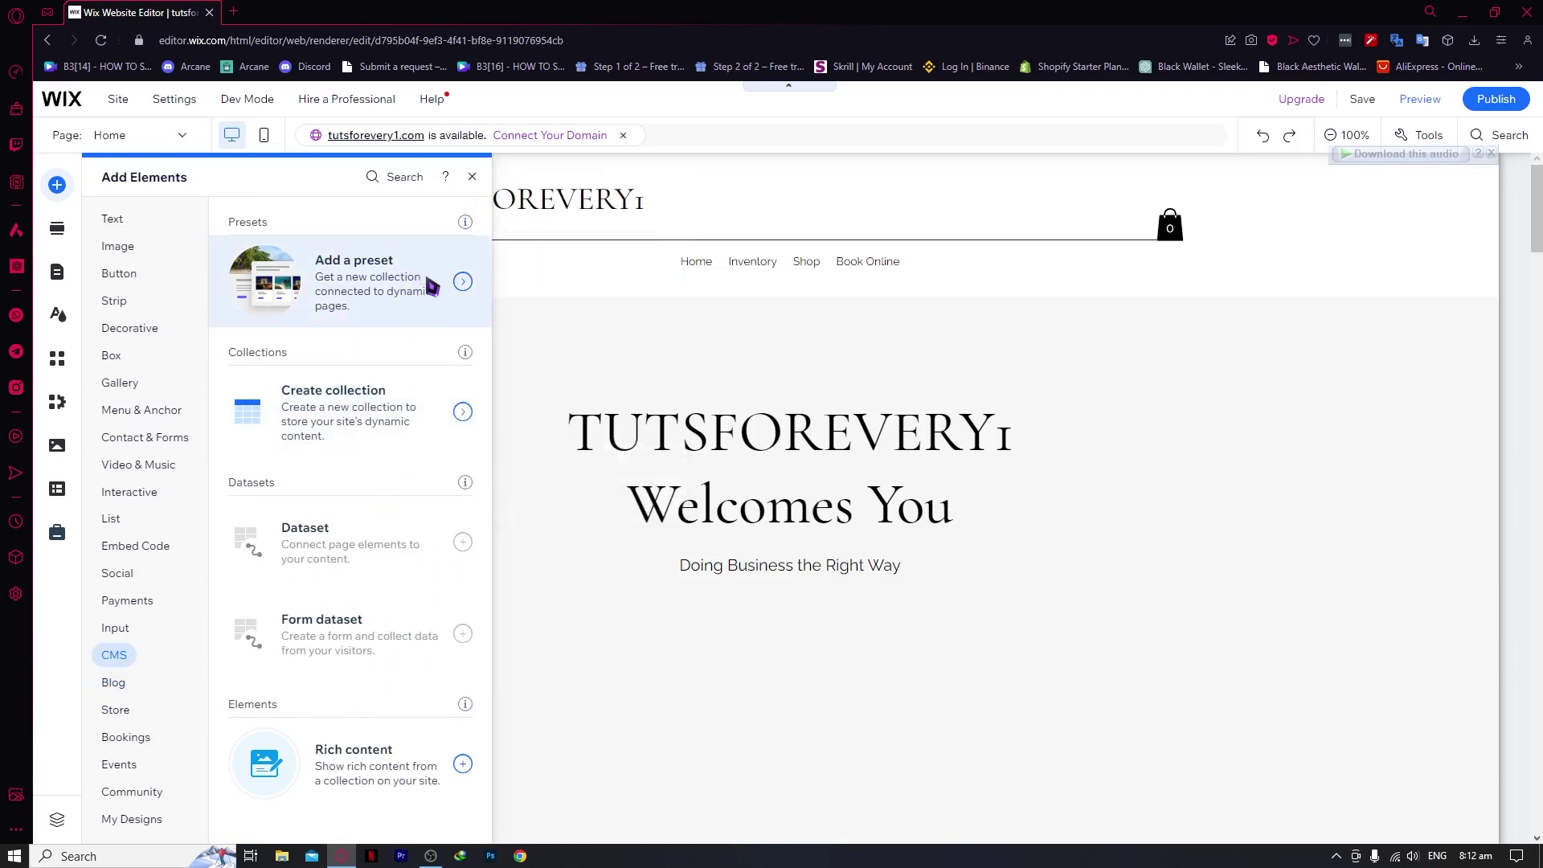
- Add the Team Members CMS preset to the site and view its six-member Team collection
{"action": "left_click", "coordinate": [453, 289]}
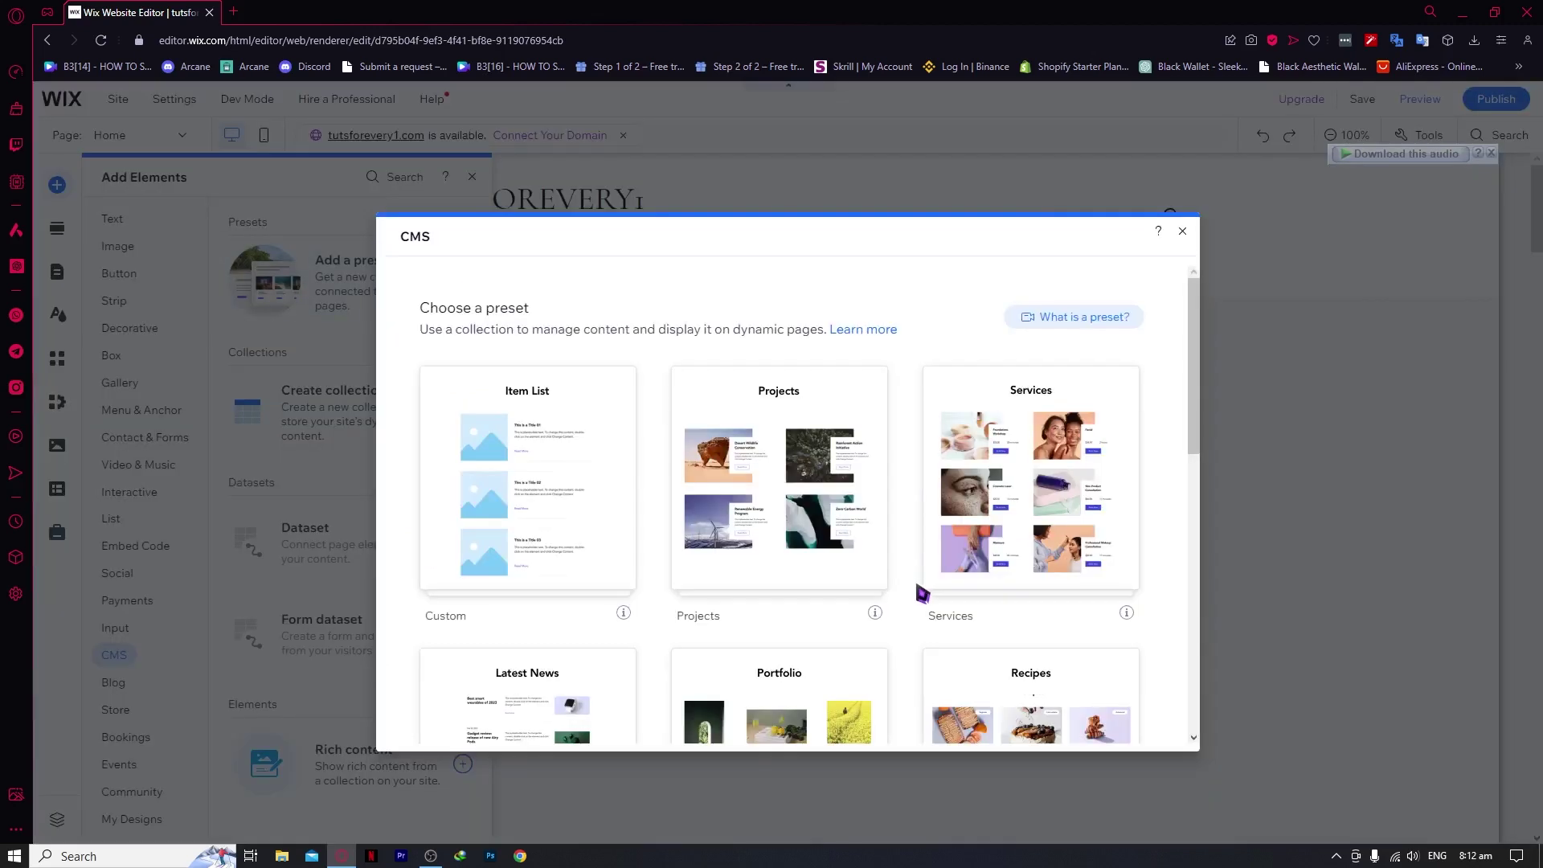
{"action": "scroll", "coordinate": [881, 508], "scroll_direction": "down", "scroll_amount": 2}
{"action": "scroll", "coordinate": [846, 510], "scroll_direction": "down", "scroll_amount": 5}
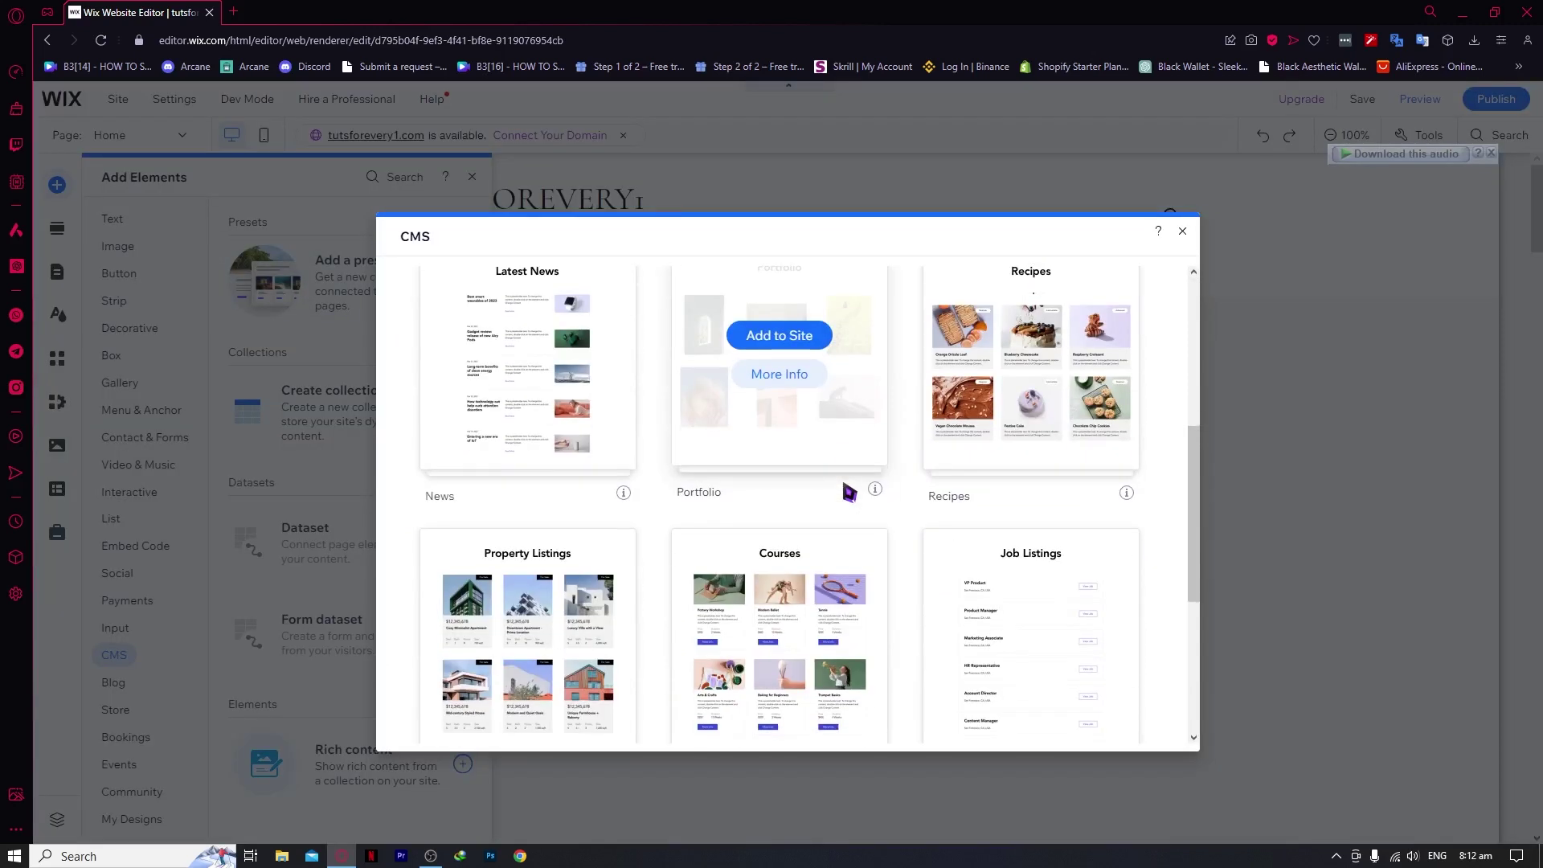
{"action": "scroll", "coordinate": [844, 490], "scroll_direction": "down", "scroll_amount": 2}
{"action": "scroll", "coordinate": [785, 523], "scroll_direction": "up", "scroll_amount": 2}
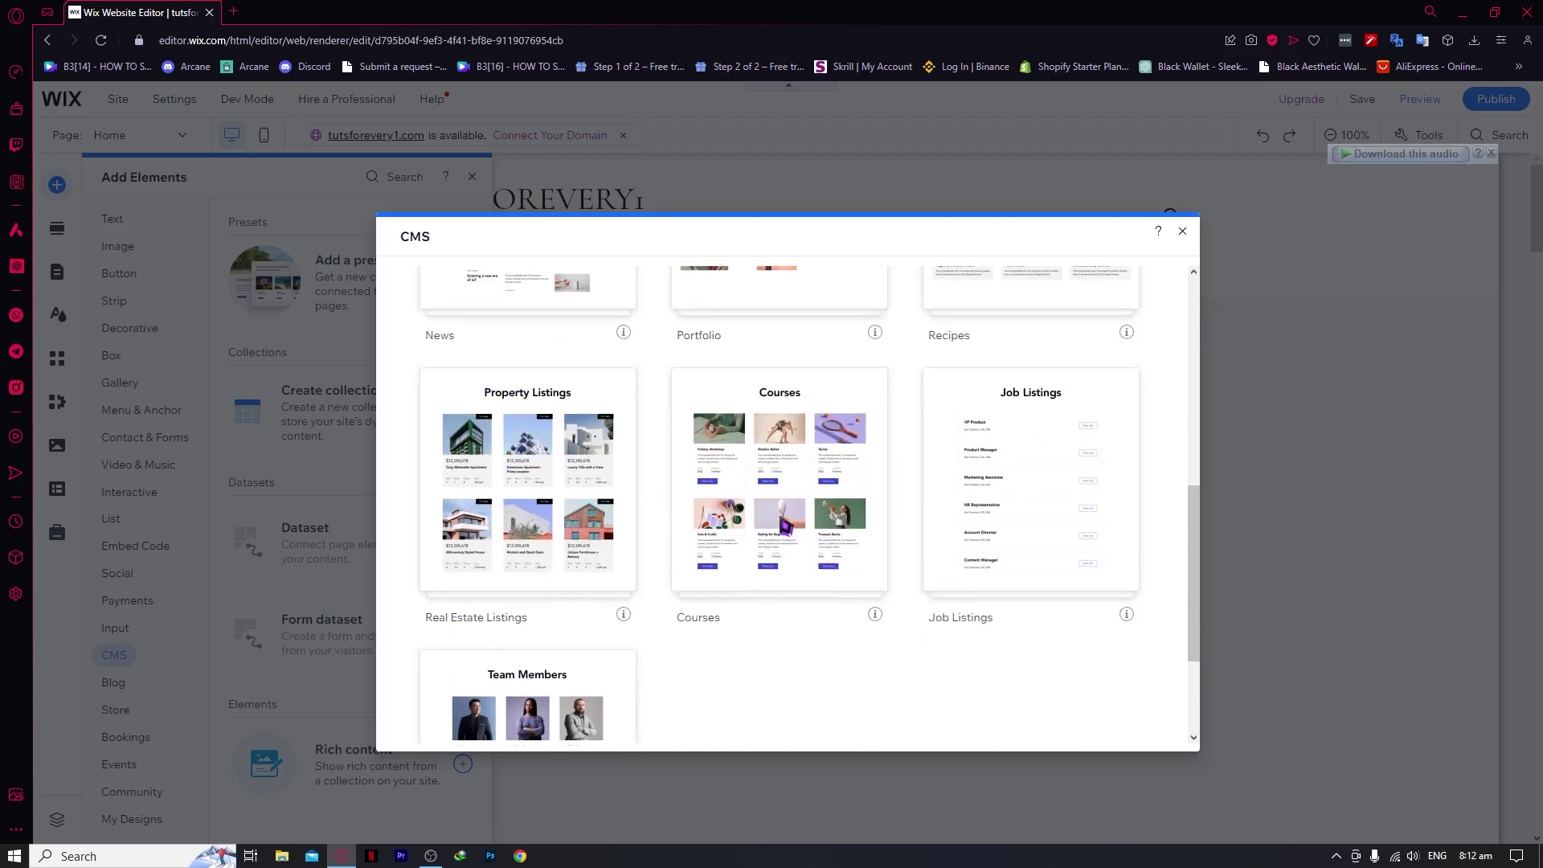
{"action": "scroll", "coordinate": [786, 536], "scroll_direction": "up", "scroll_amount": 3}
{"action": "scroll", "coordinate": [771, 542], "scroll_direction": "down", "scroll_amount": 3}
{"action": "scroll", "coordinate": [624, 630], "scroll_direction": "down", "scroll_amount": 2}
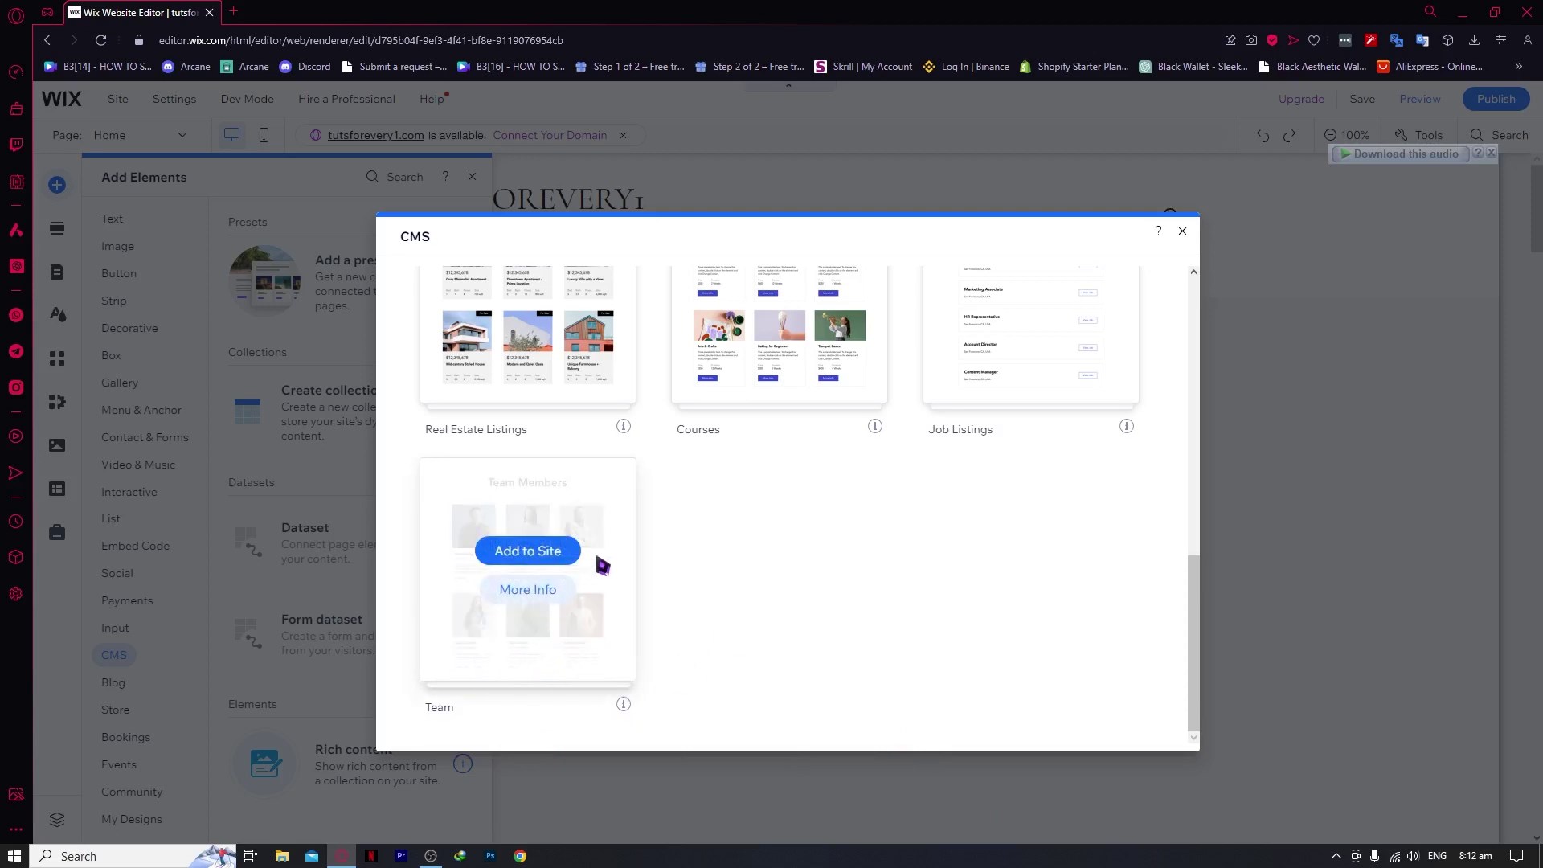
{"action": "left_click", "coordinate": [530, 553]}
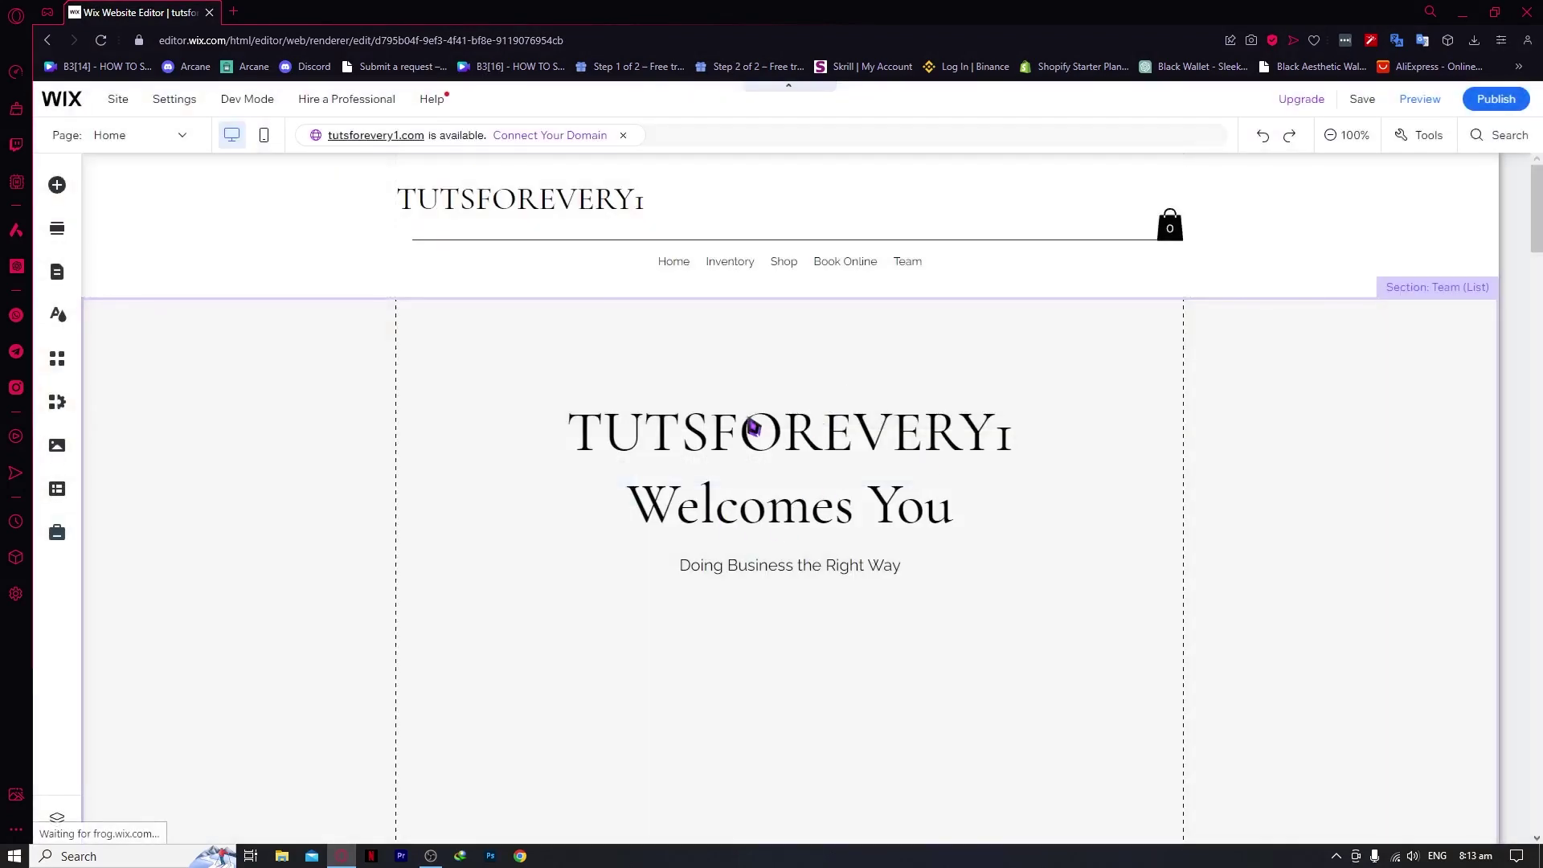
{"action": "scroll", "coordinate": [750, 431], "scroll_direction": "down", "scroll_amount": 10}
{"action": "scroll", "coordinate": [765, 497], "scroll_direction": "down", "scroll_amount": 15}
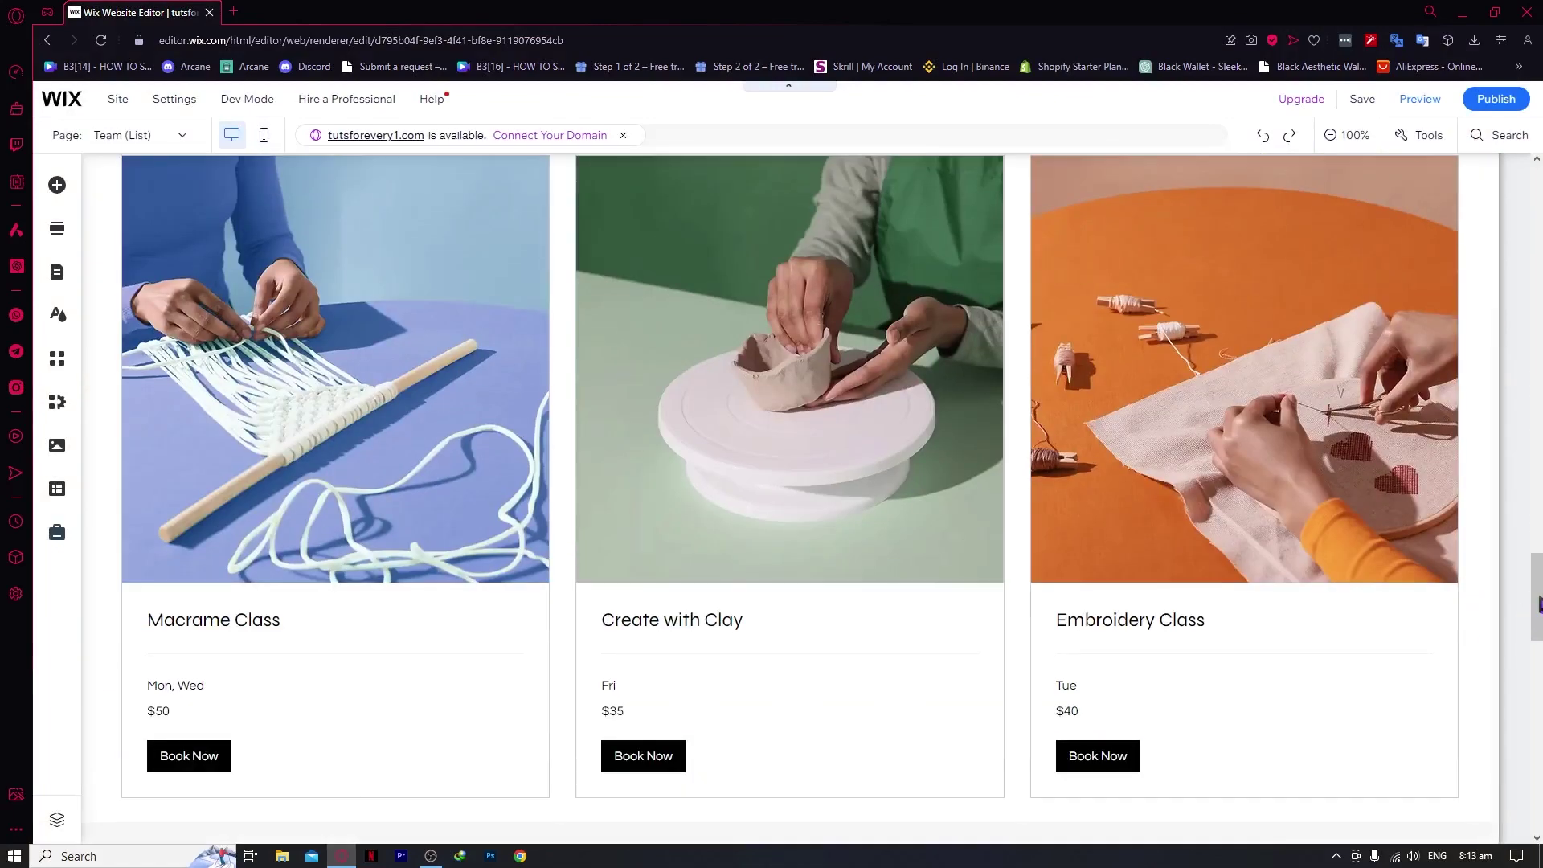
{"action": "scroll", "coordinate": [1527, 617], "scroll_direction": "down", "scroll_amount": 5}
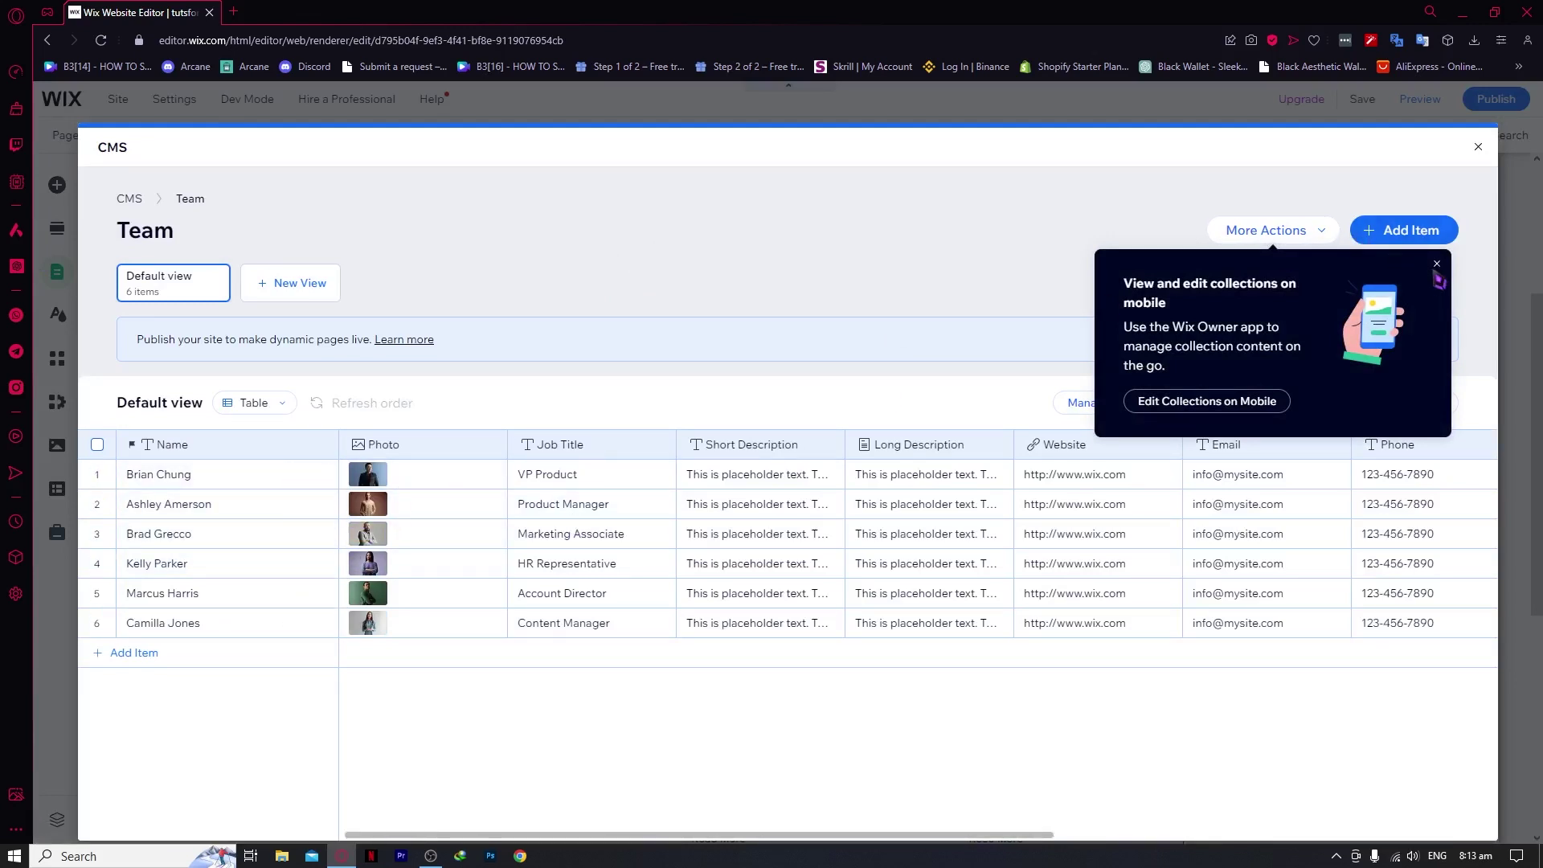
- Dismiss the mobile-editing tip, open the first member's website link, then close that dashboard tab
{"action": "left_click", "coordinate": [1437, 266]}
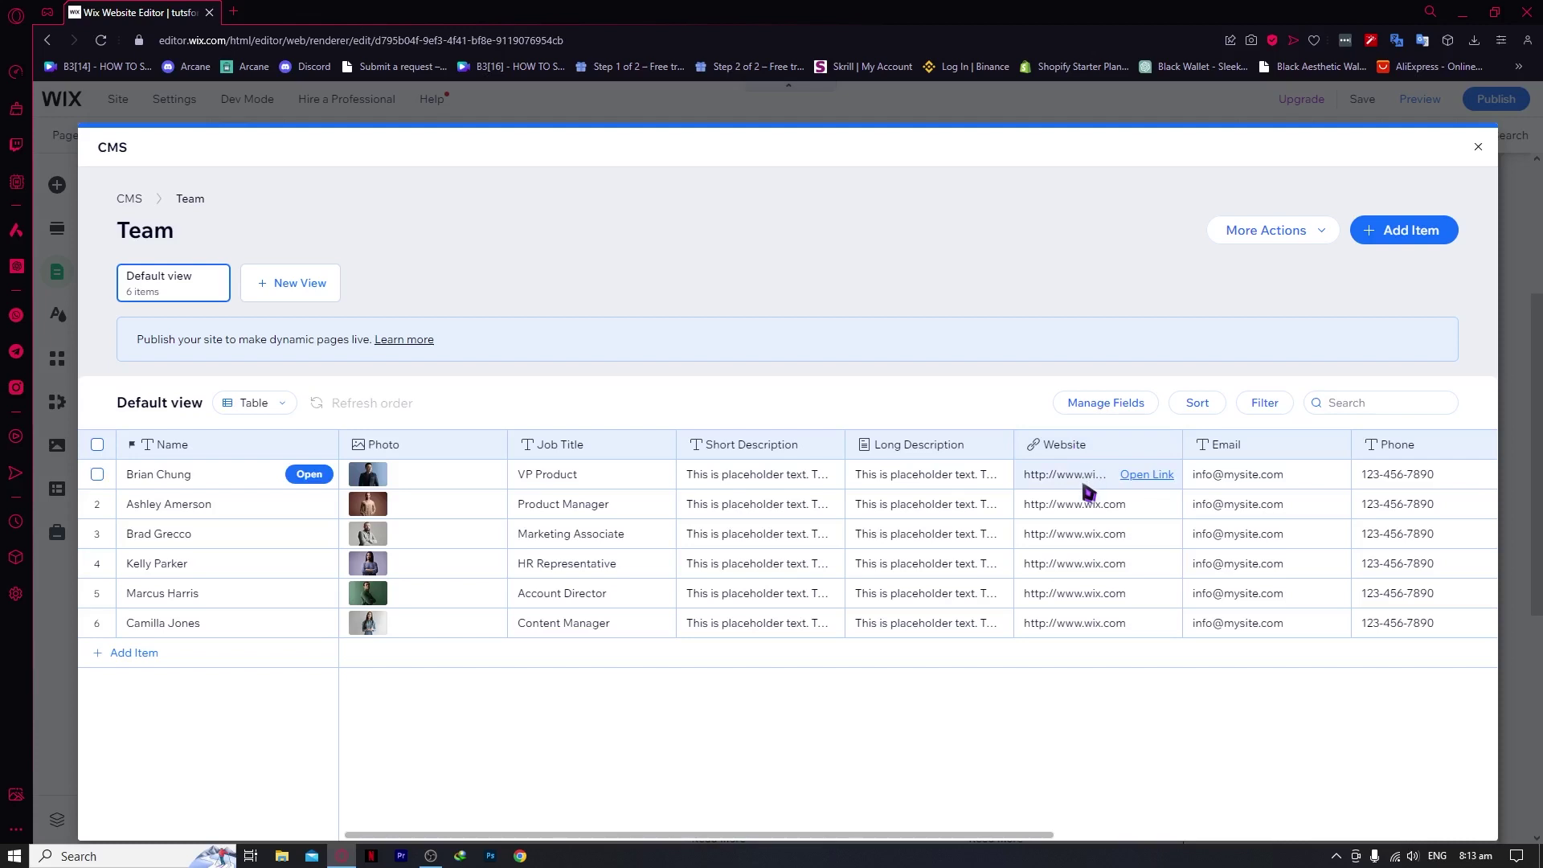
{"action": "left_click", "coordinate": [1145, 476]}
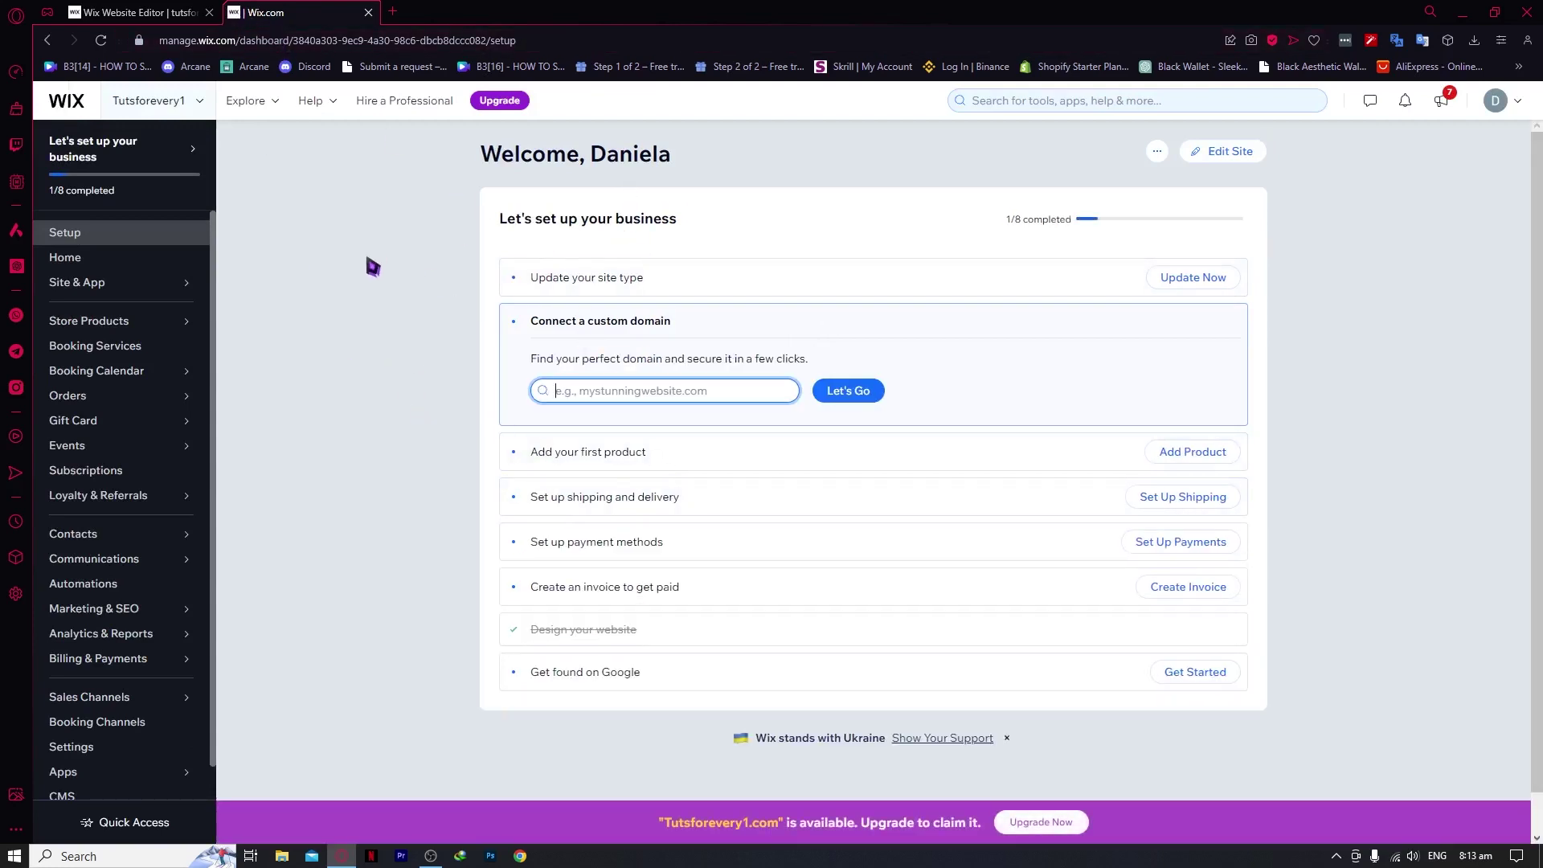
{"action": "left_click", "coordinate": [368, 12]}
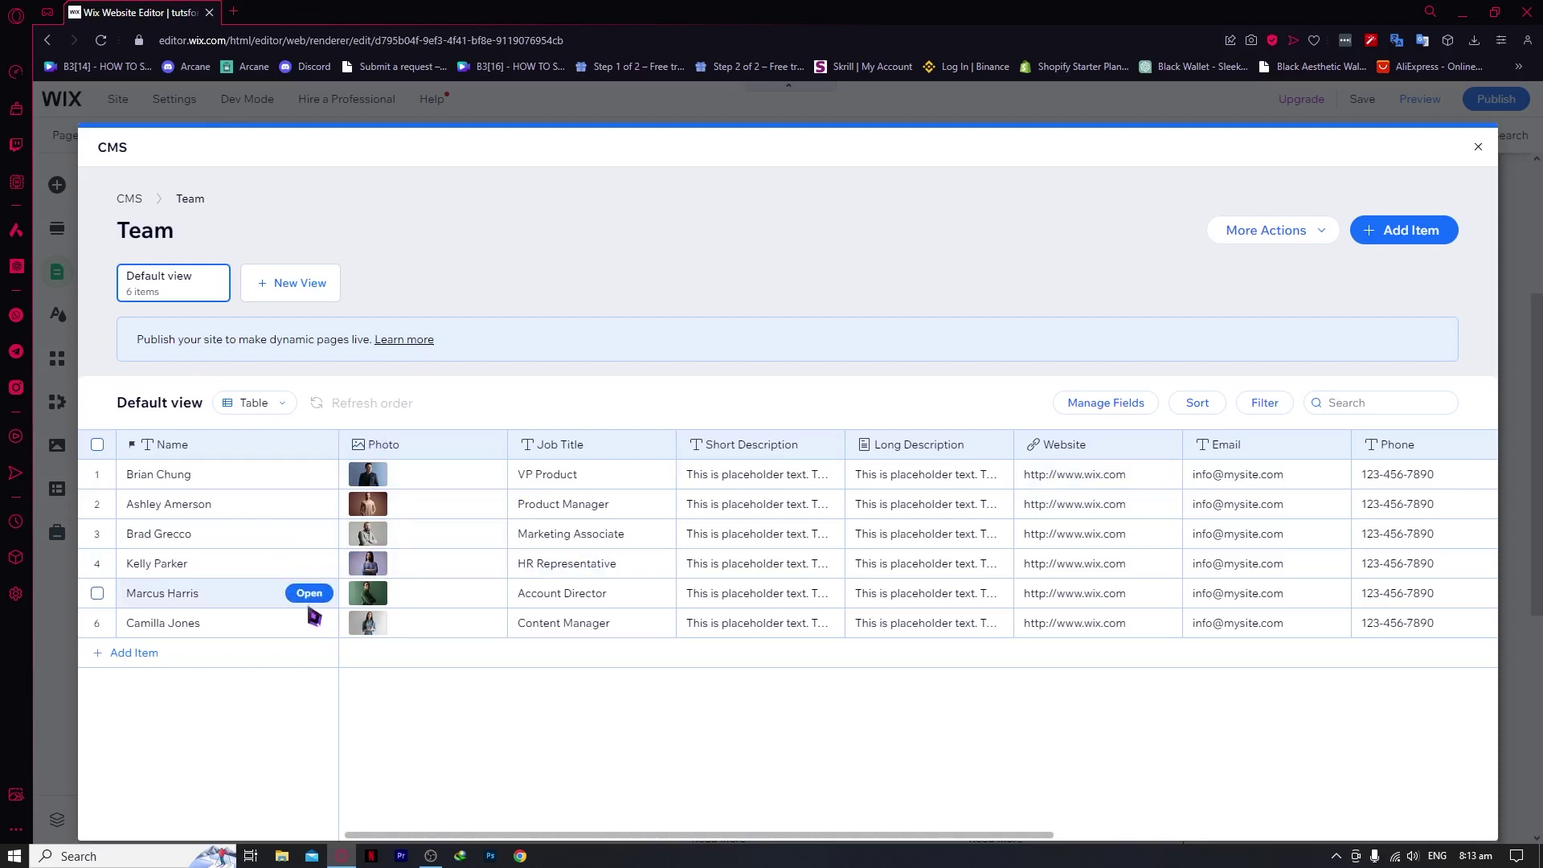
{"action": "left_click", "coordinate": [250, 411]}
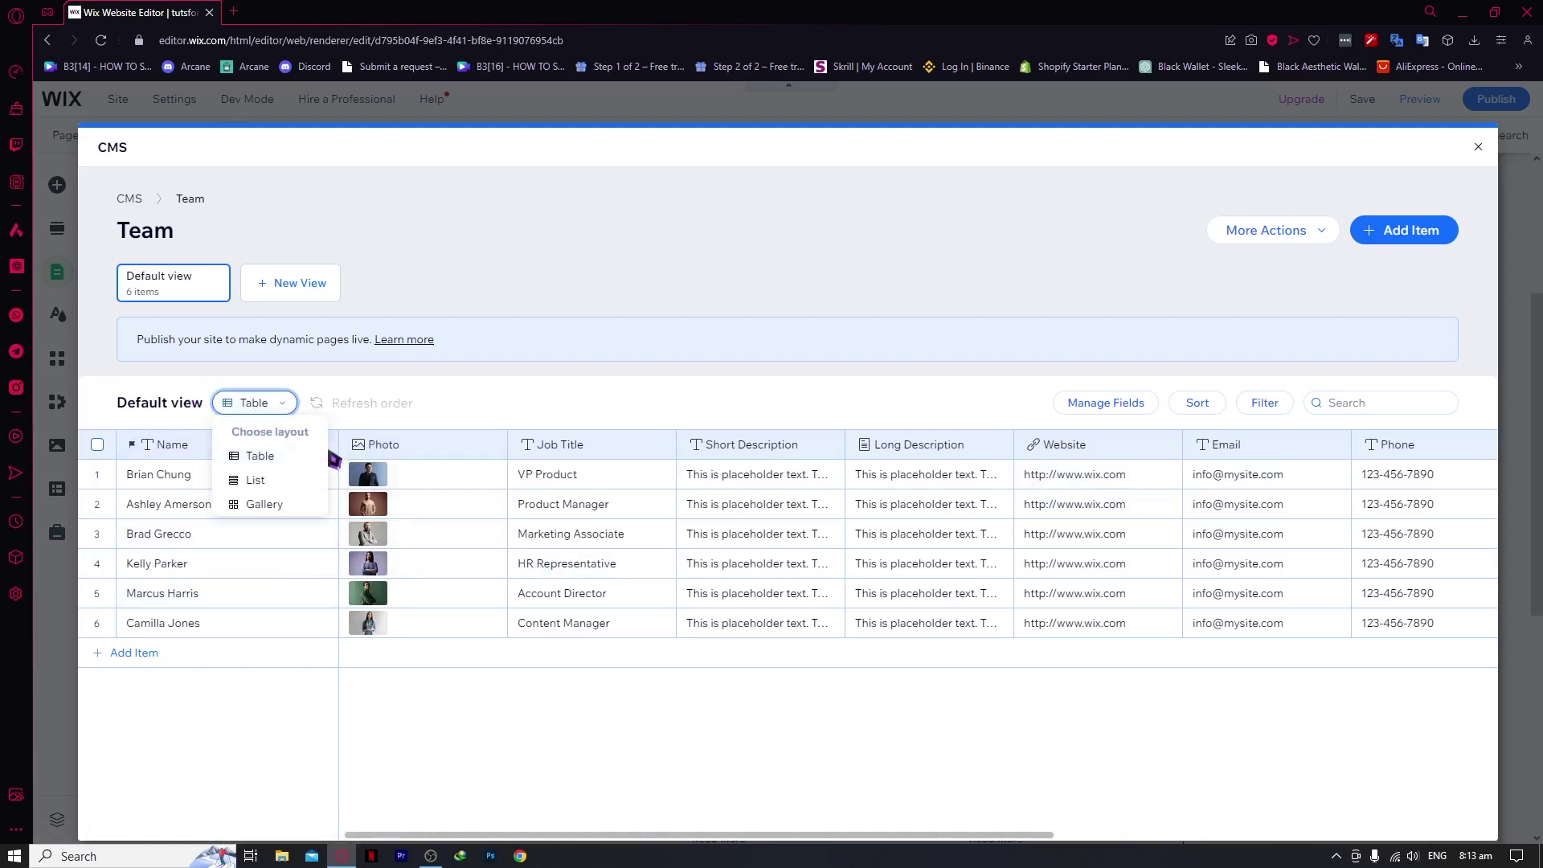
{"action": "left_click", "coordinate": [261, 506]}
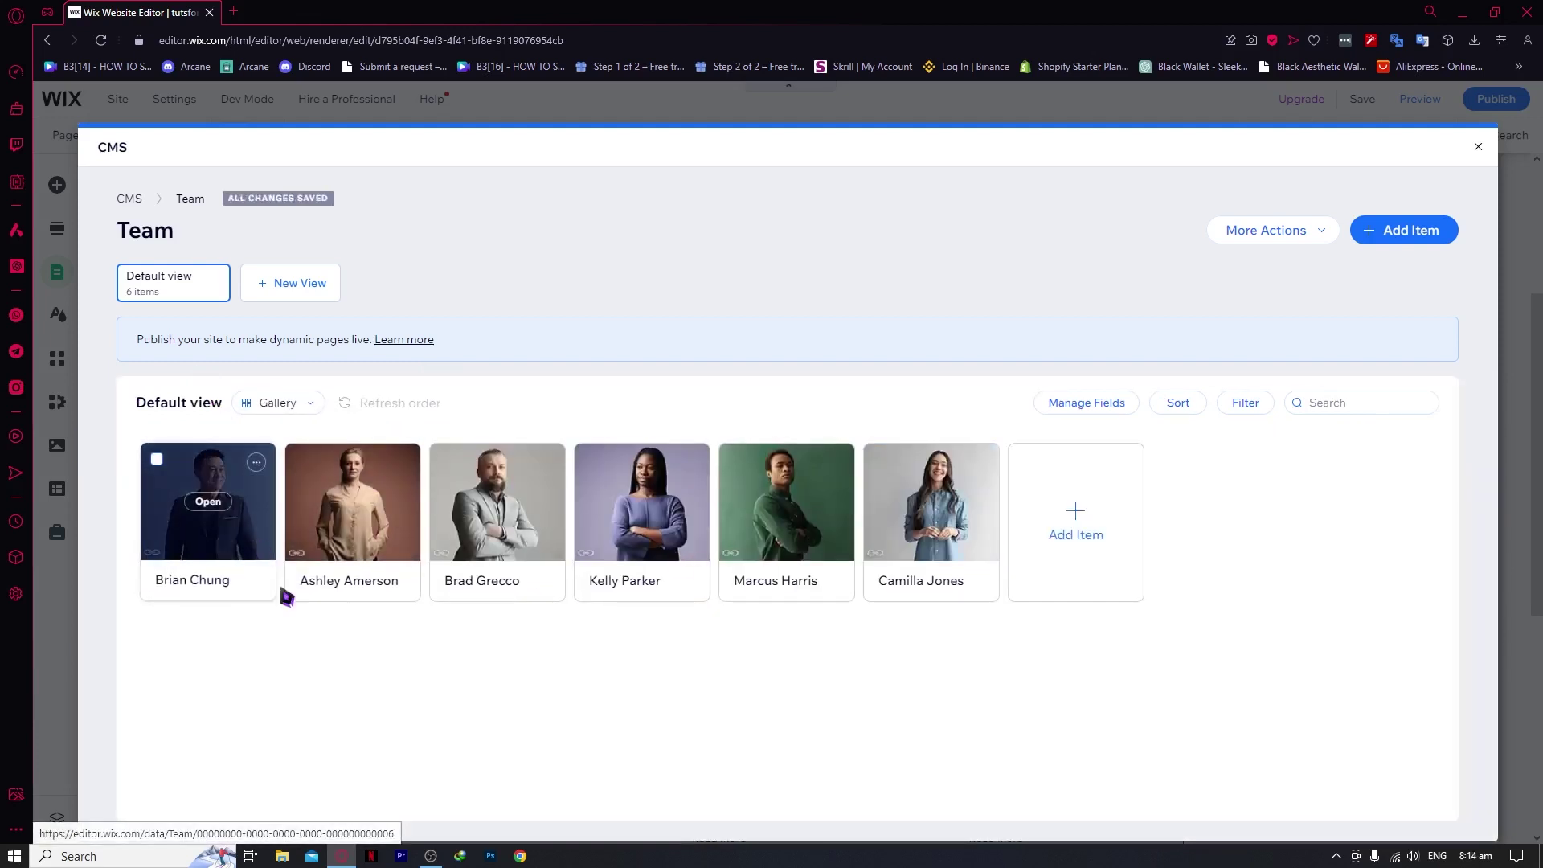
{"action": "left_click", "coordinate": [303, 408]}
{"action": "left_click", "coordinate": [285, 482]}
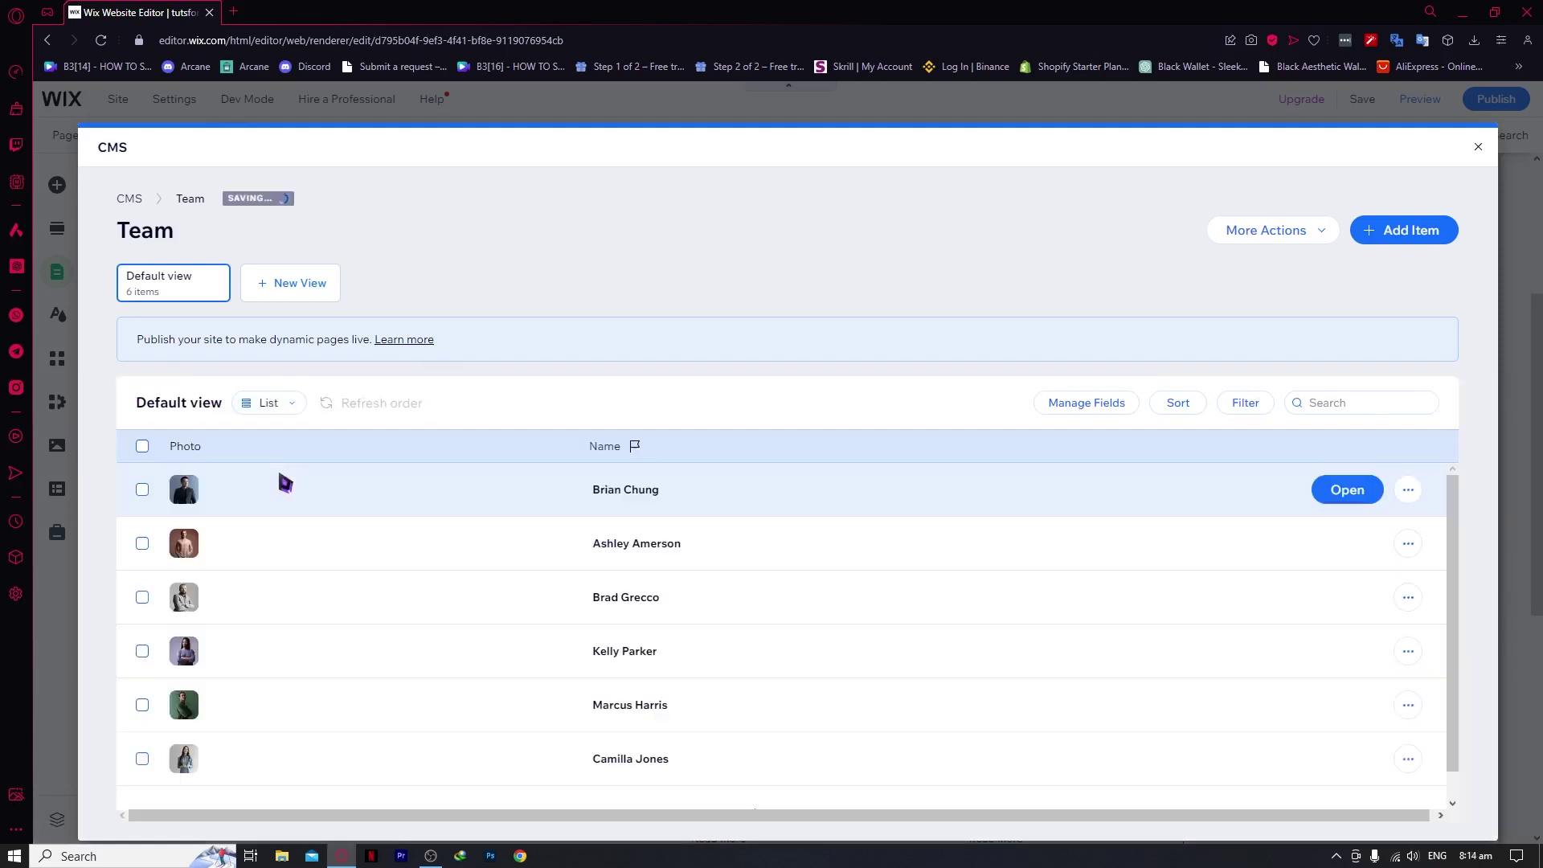
{"action": "left_click", "coordinate": [286, 405]}
{"action": "left_click", "coordinate": [295, 450]}
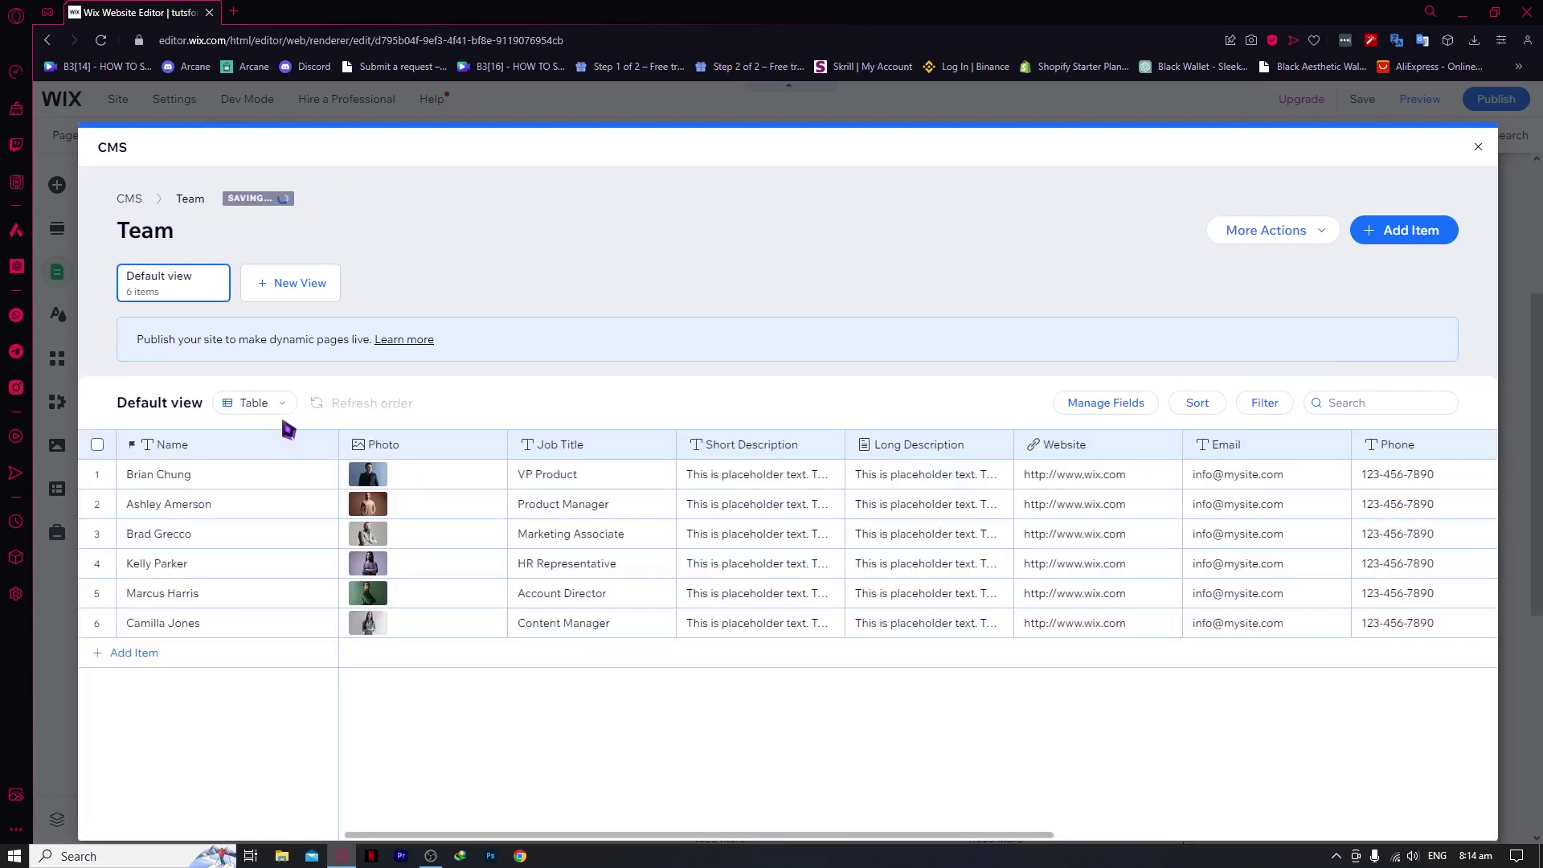
{"action": "left_click", "coordinate": [268, 402]}
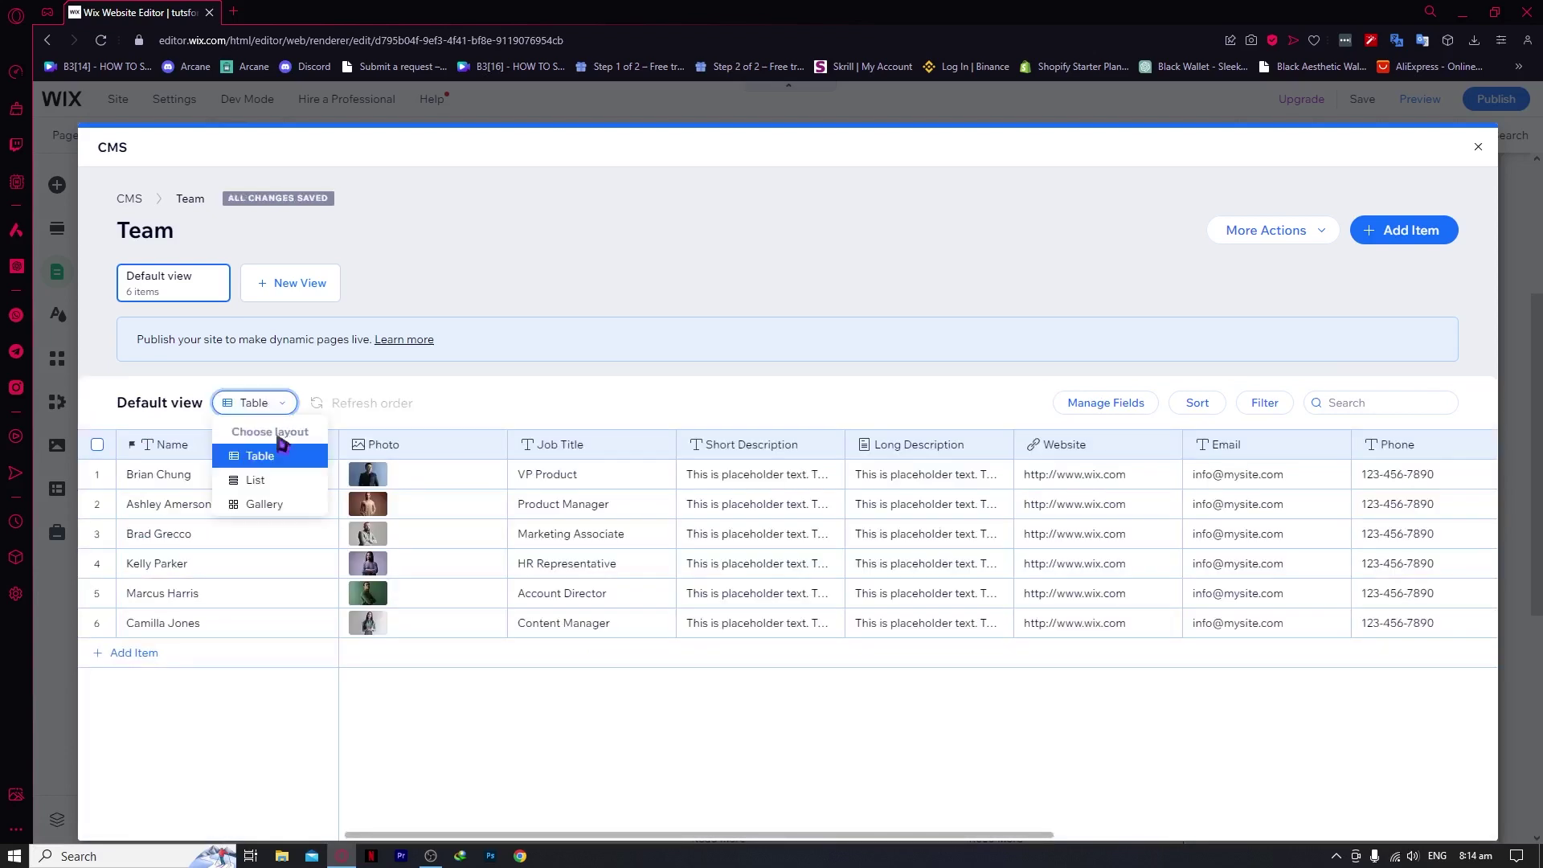
{"action": "left_click", "coordinate": [264, 456]}
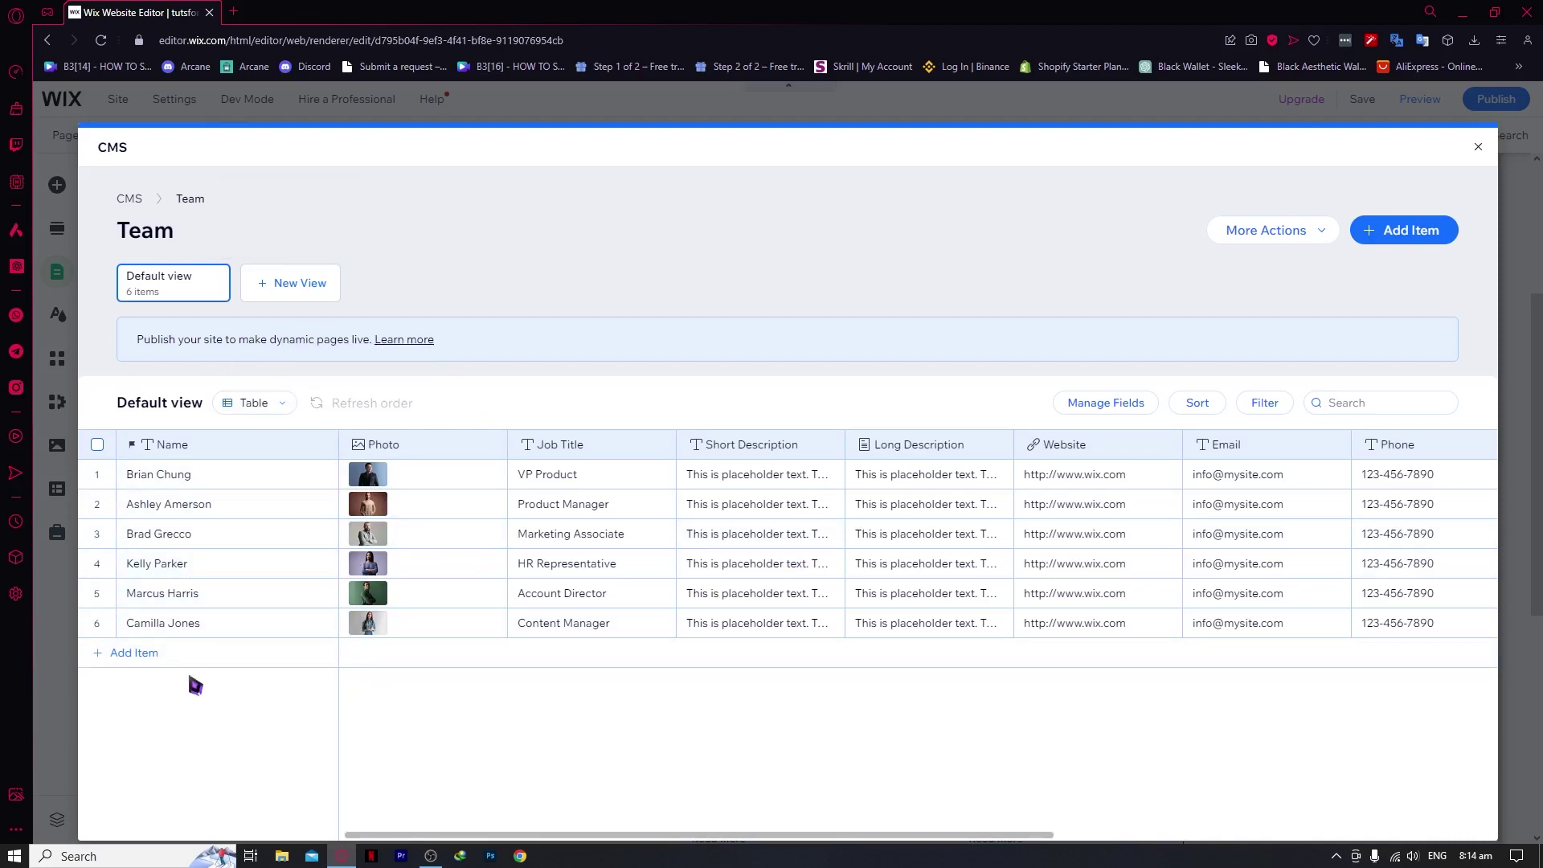
- Add a seventh Team collection item and enter the new member's name
{"action": "left_click", "coordinate": [129, 653]}
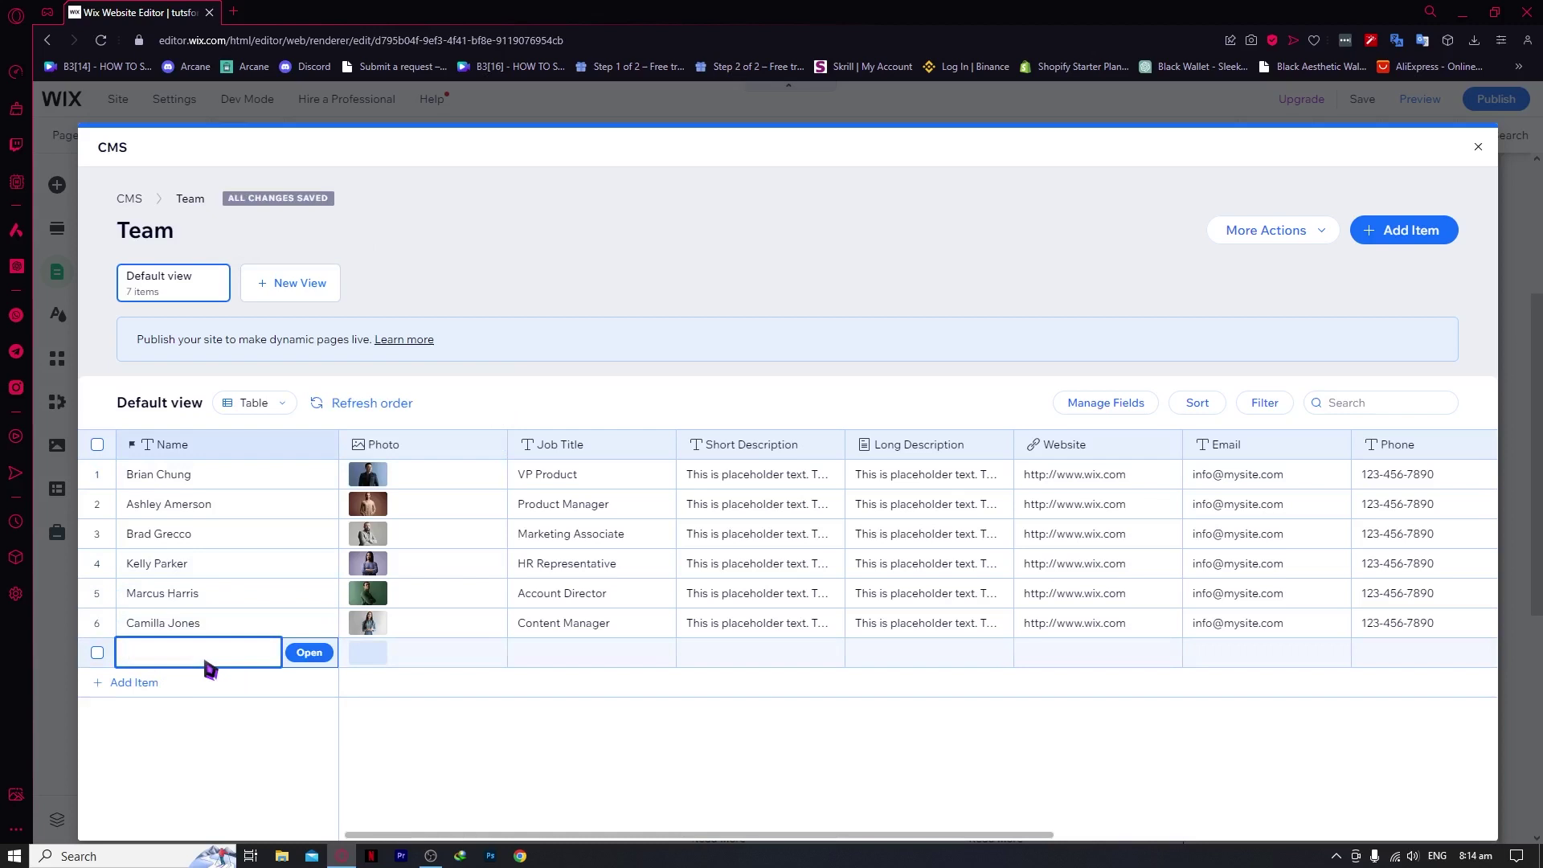
{"action": "type", "text": "KAI"}
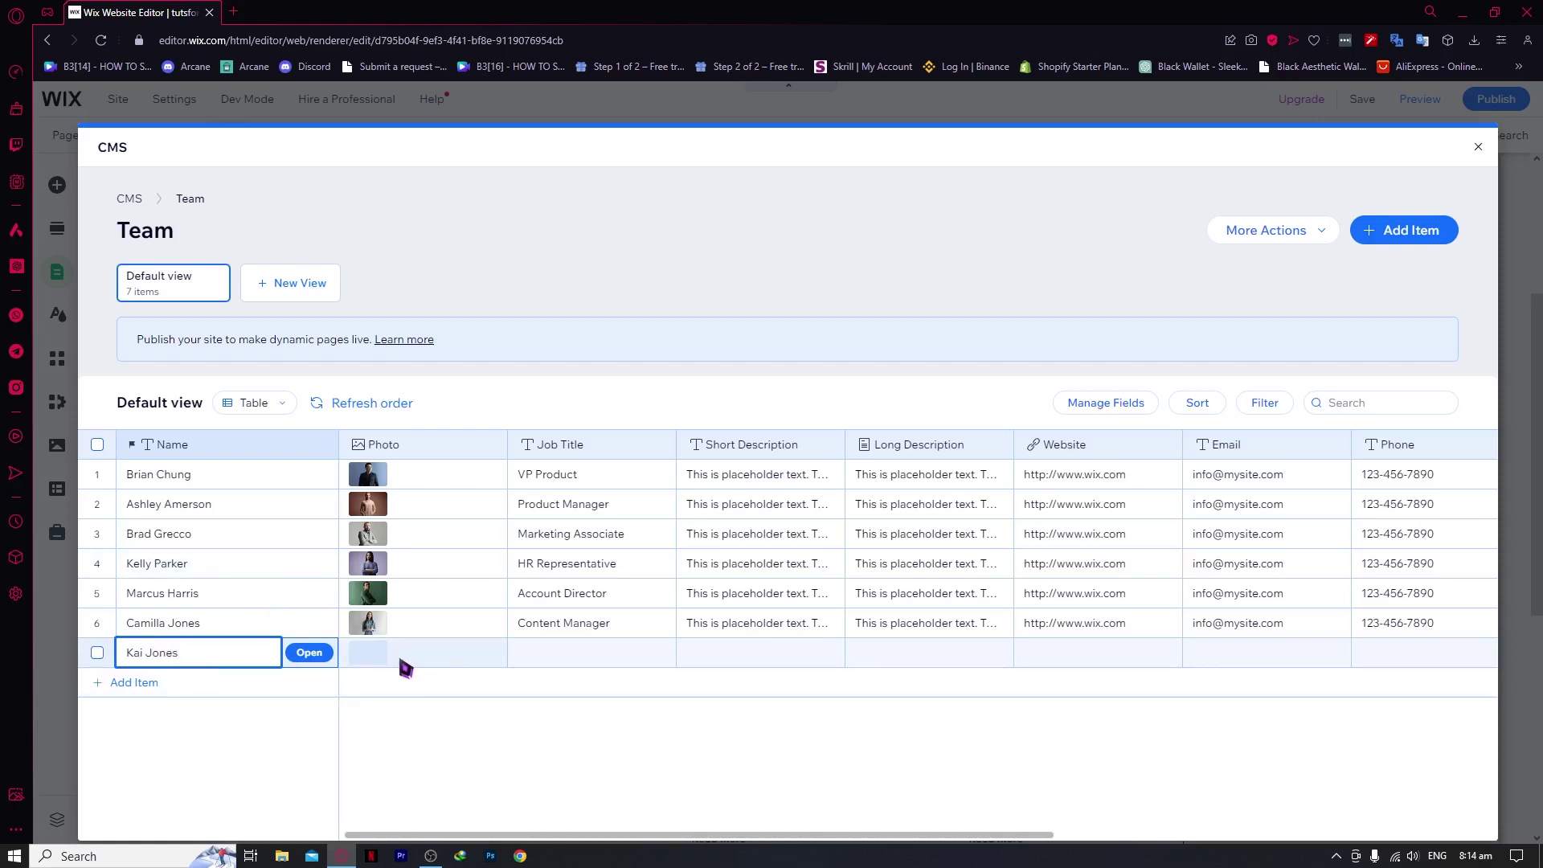
{"action": "left_click", "coordinate": [425, 657]}
{"action": "left_click", "coordinate": [620, 657]}
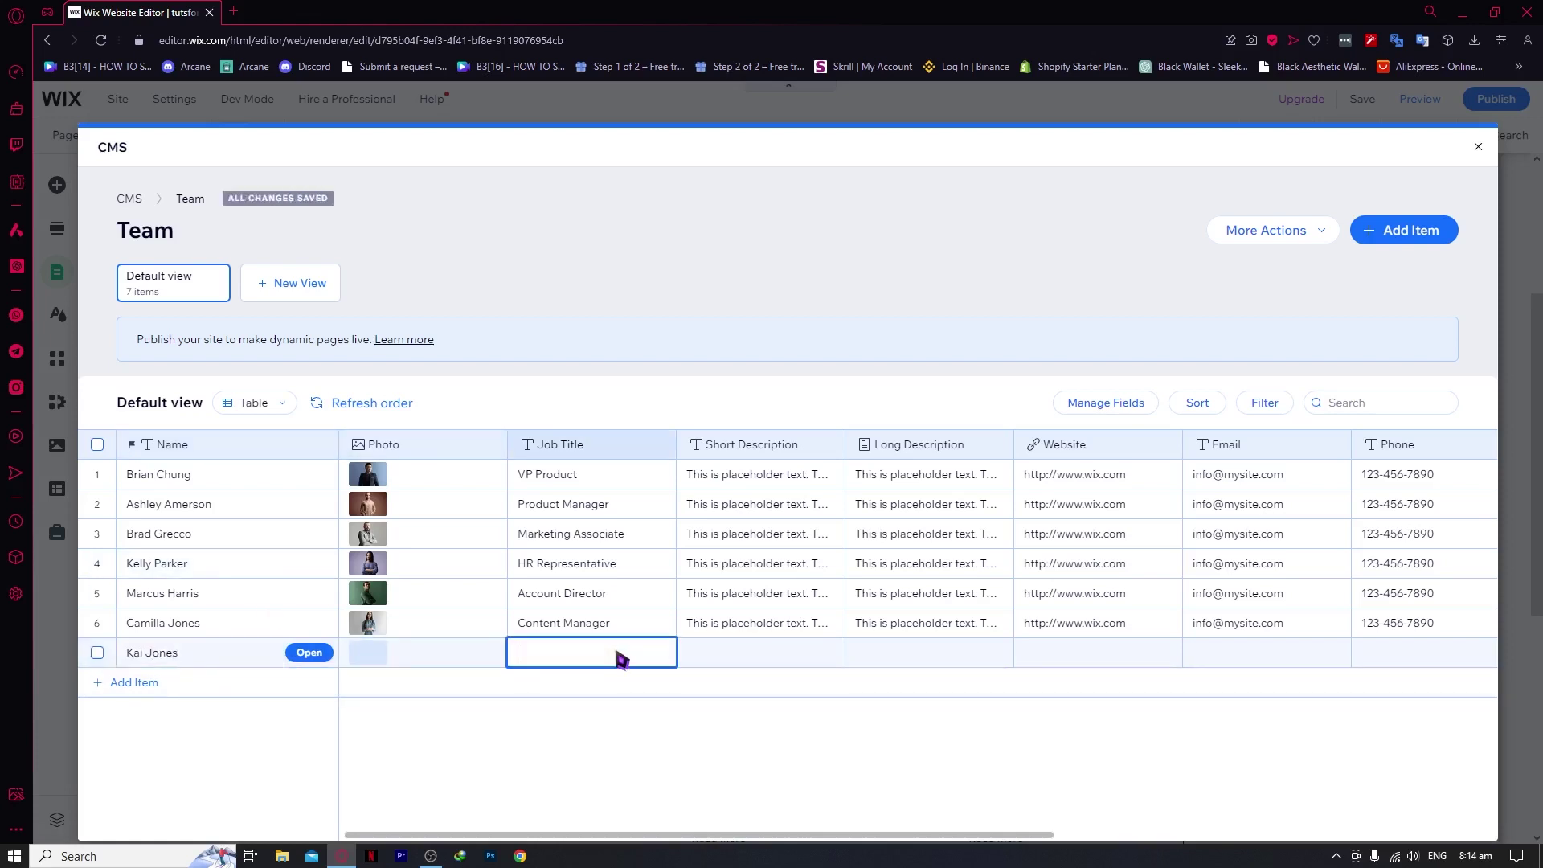
{"action": "left_click", "coordinate": [744, 657]}
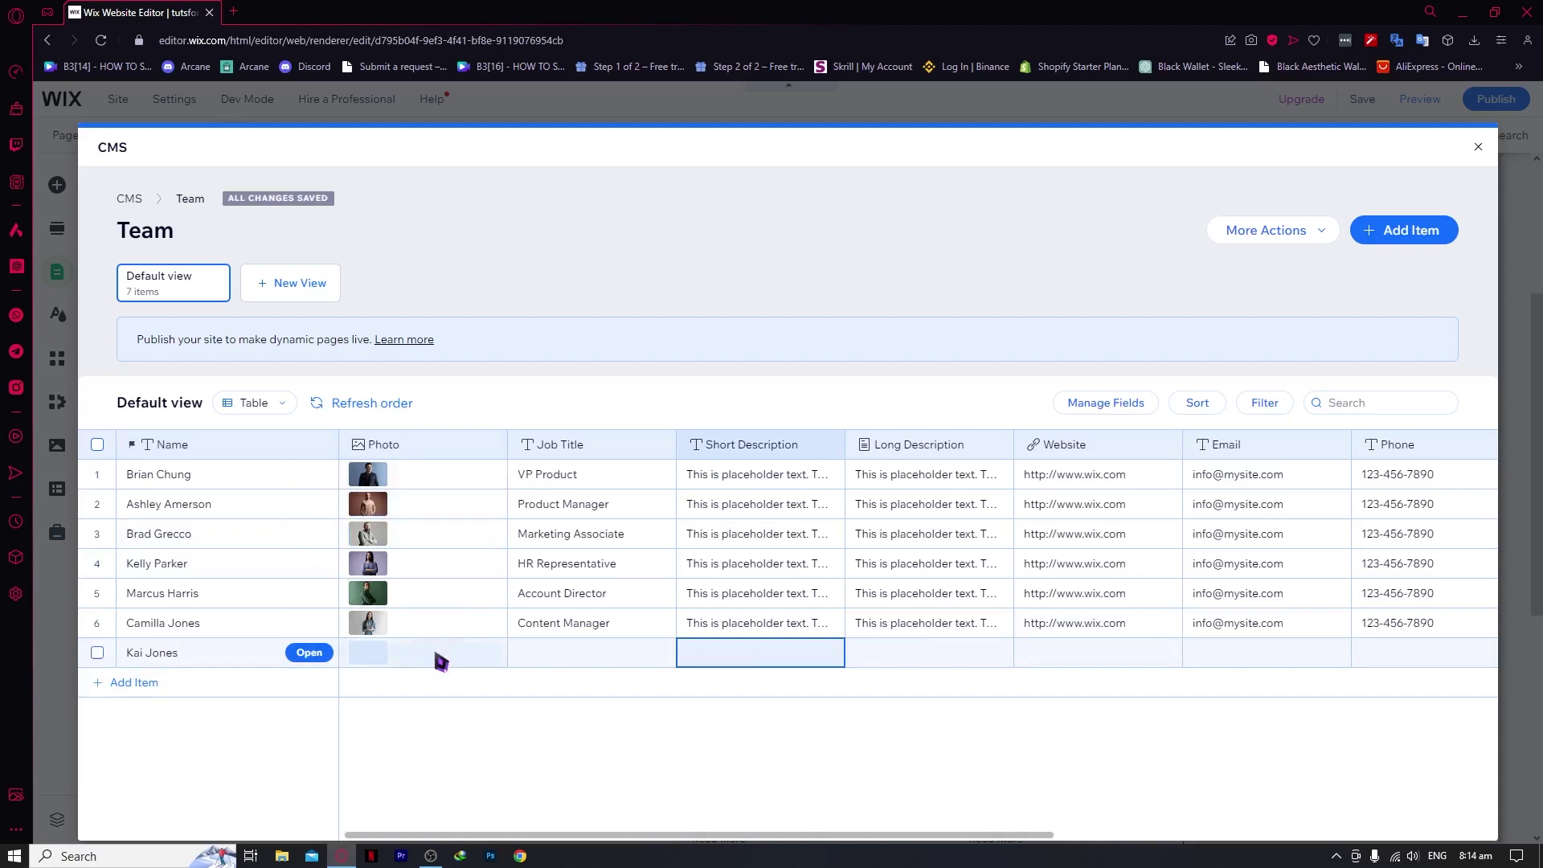
- Try moving the Job Title column, then scroll the table right to its last column
{"action": "mouse_move", "coordinate": [558, 447]}
{"action": "left_mouse_down"}
{"action": "mouse_move", "coordinate": [567, 593]}
{"action": "mouse_move", "coordinate": [568, 492]}
{"action": "left_mouse_up"}
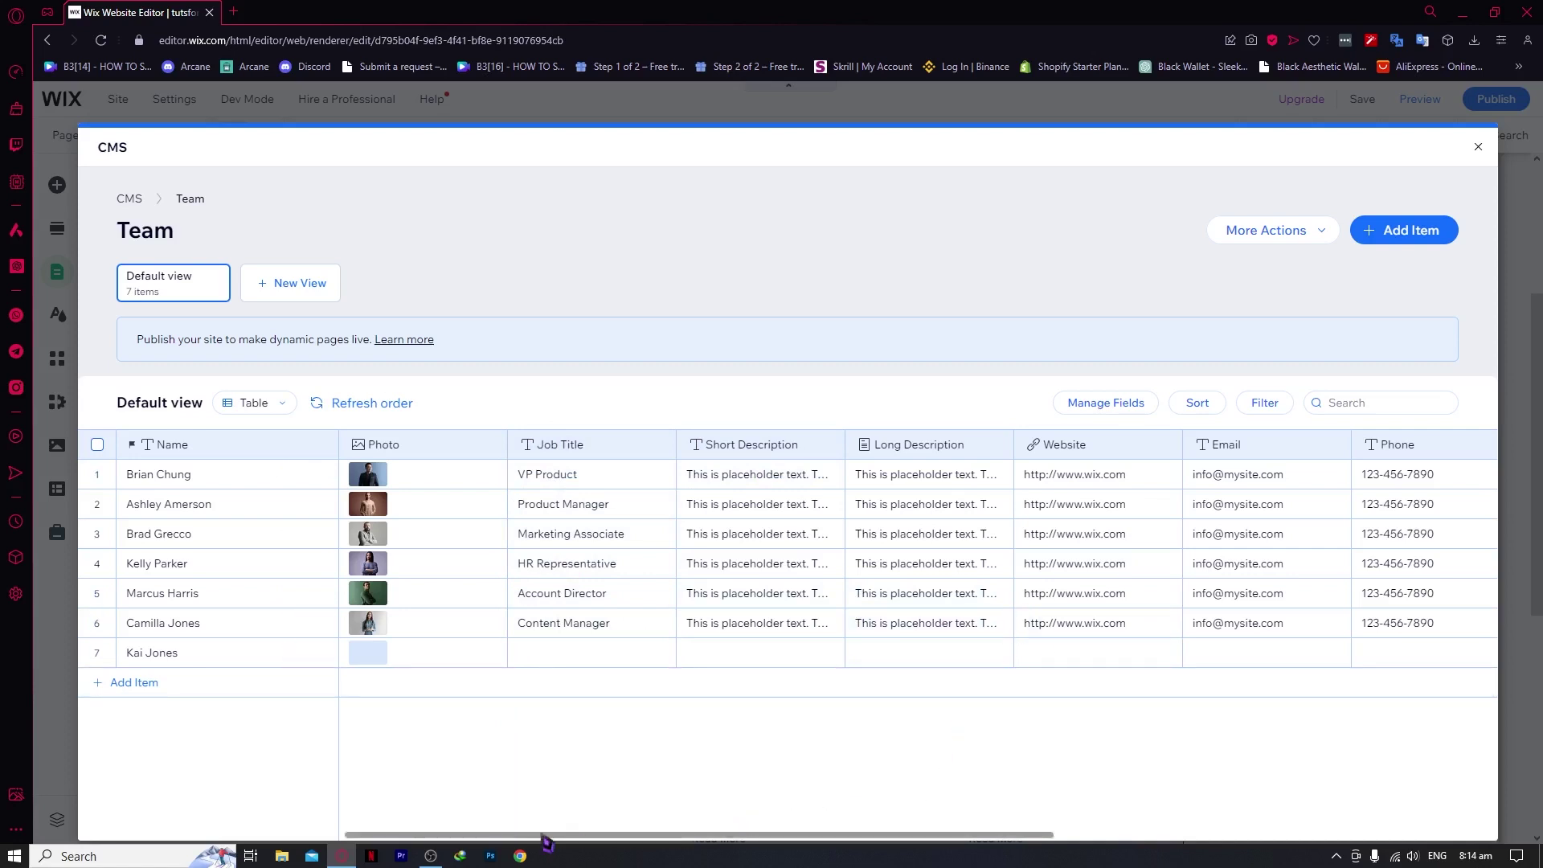
{"action": "left_click_drag", "start_coordinate": [362, 841], "coordinate": [832, 844]}
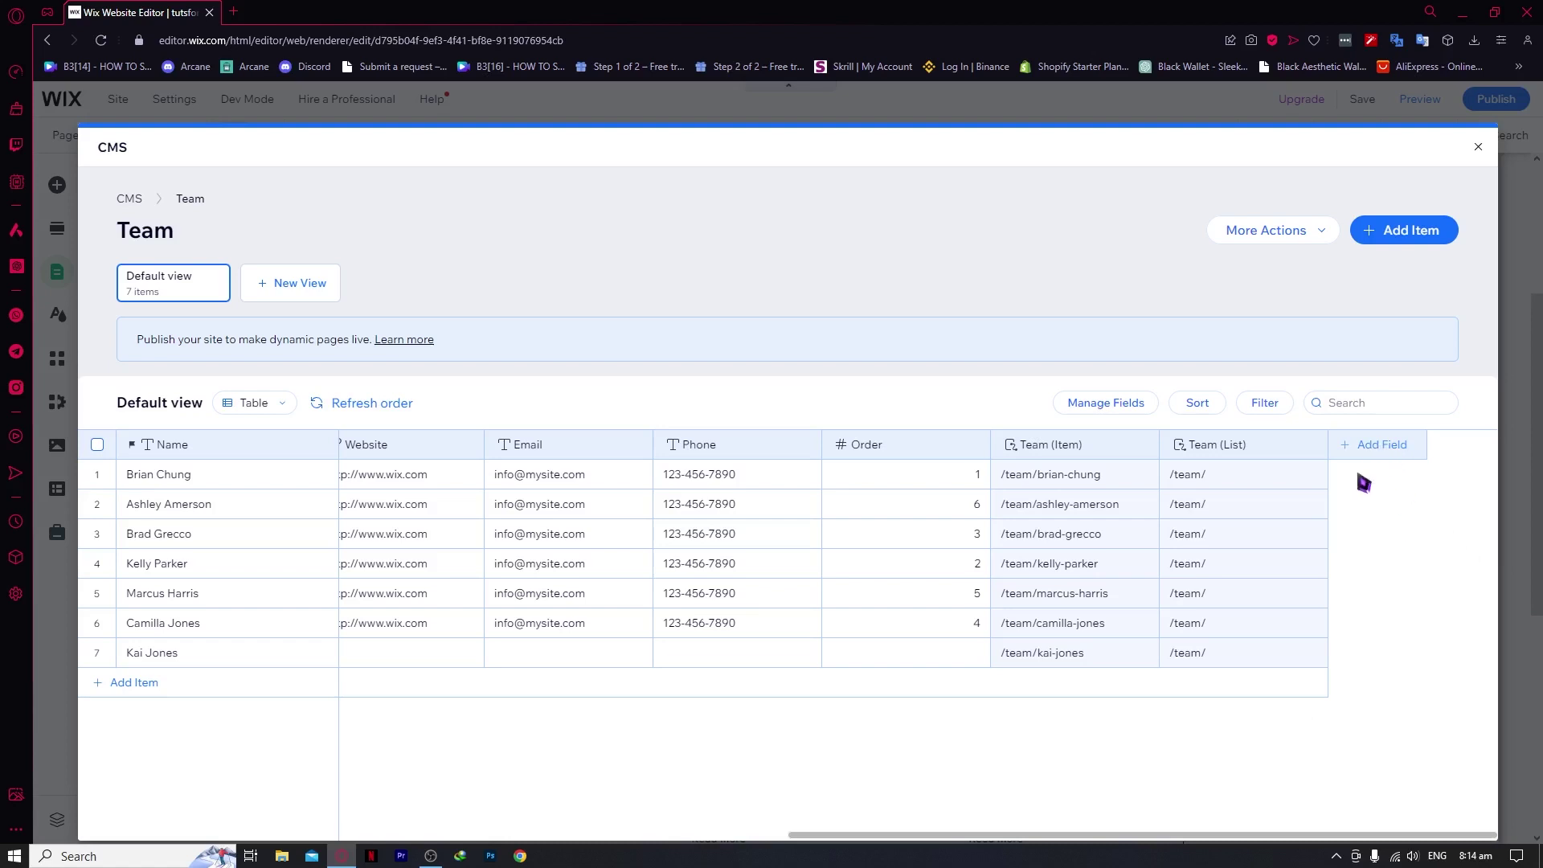
{"action": "left_click_drag", "start_coordinate": [908, 841], "coordinate": [503, 840]}
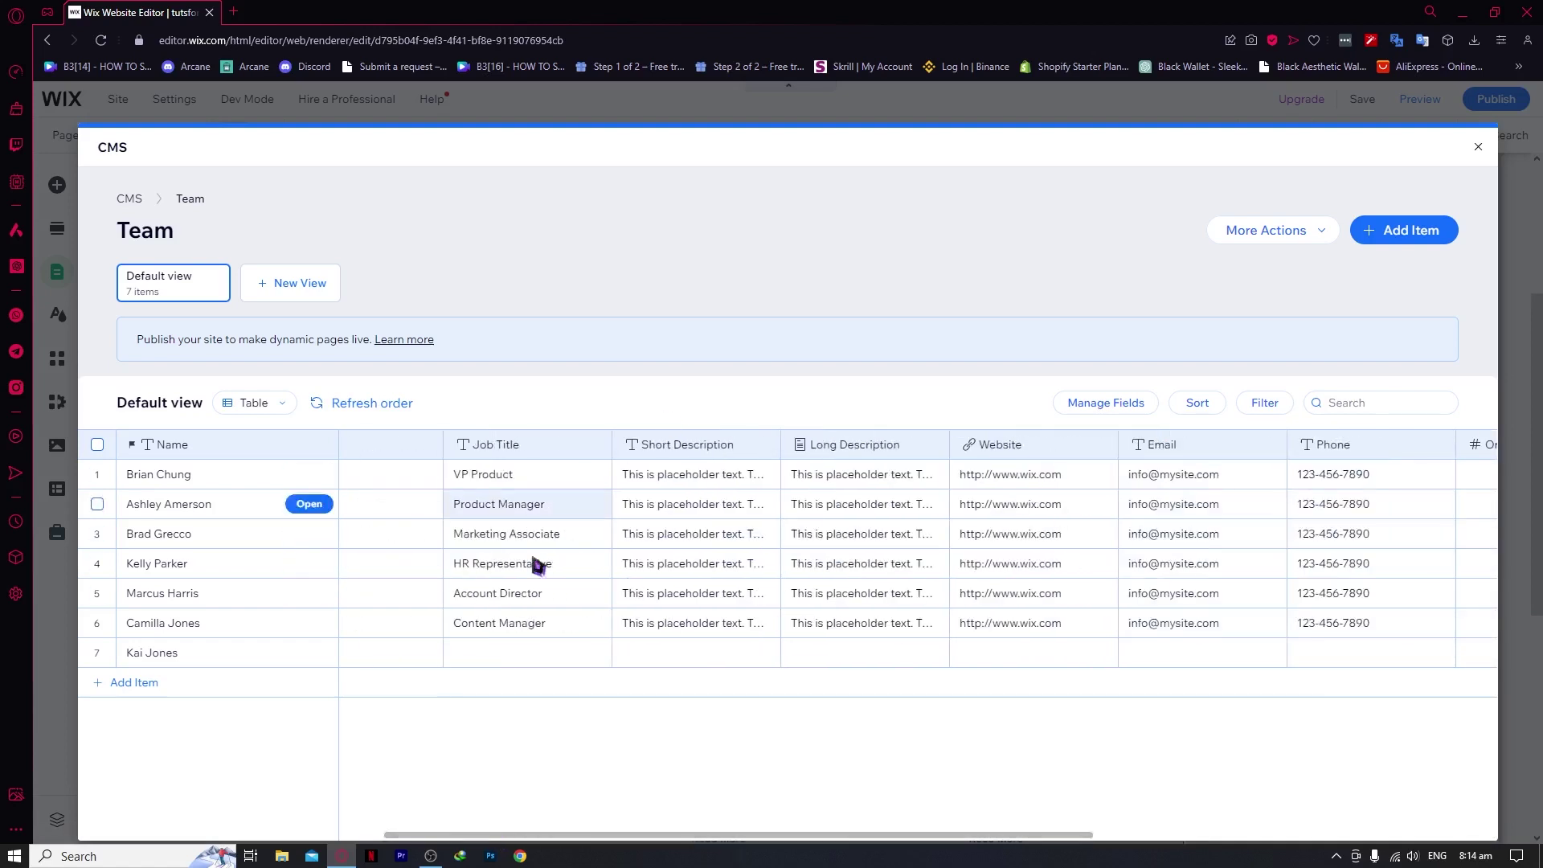
{"action": "left_click_drag", "start_coordinate": [681, 840], "coordinate": [1077, 842]}
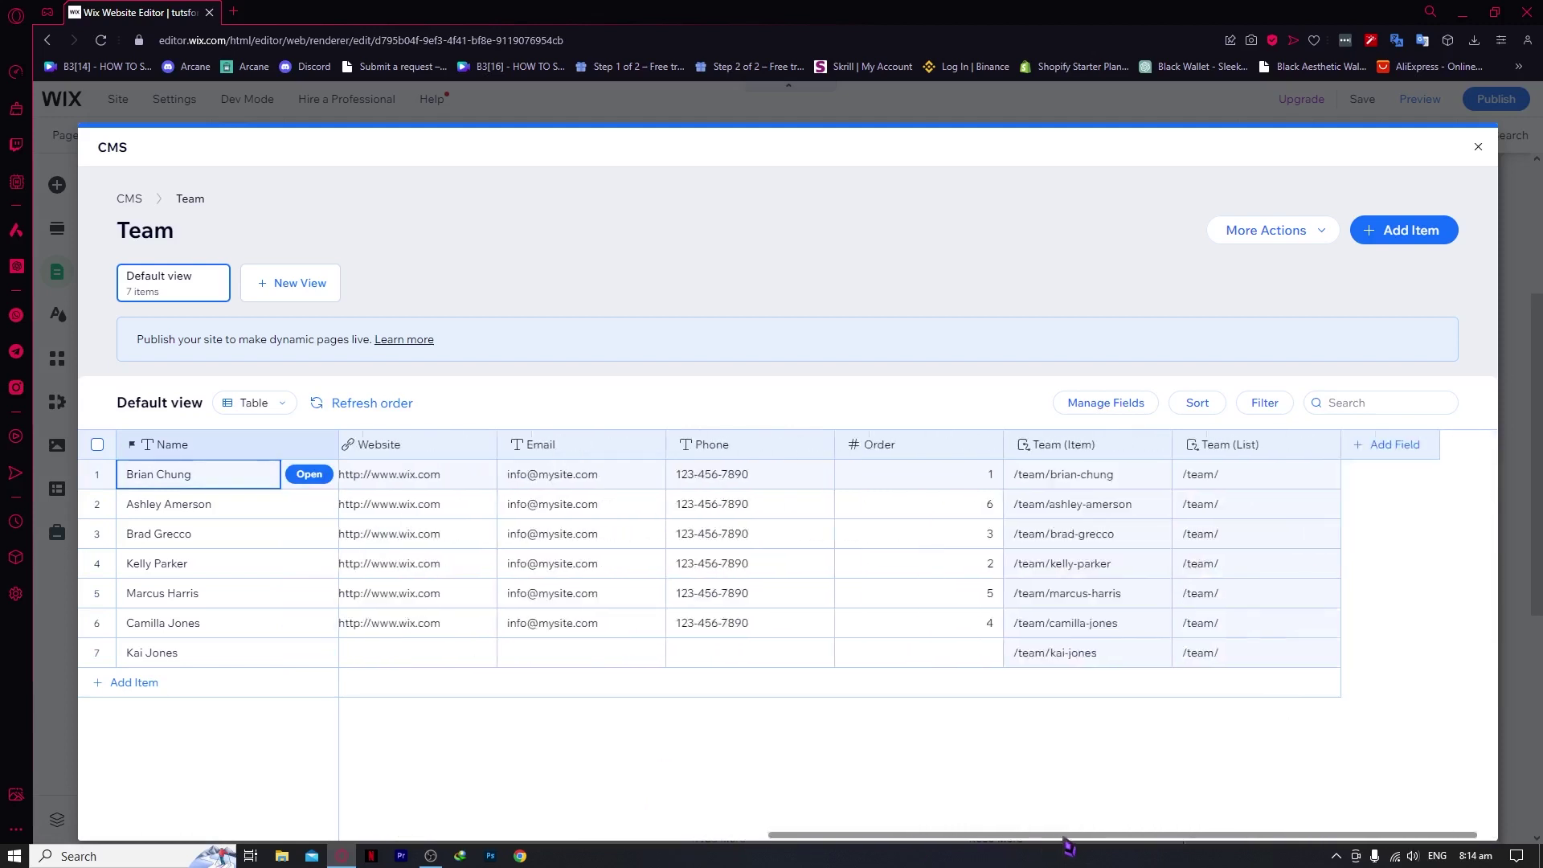
- Choose Rich text as the type for a new Team collection field
{"action": "left_click", "coordinate": [1402, 446]}
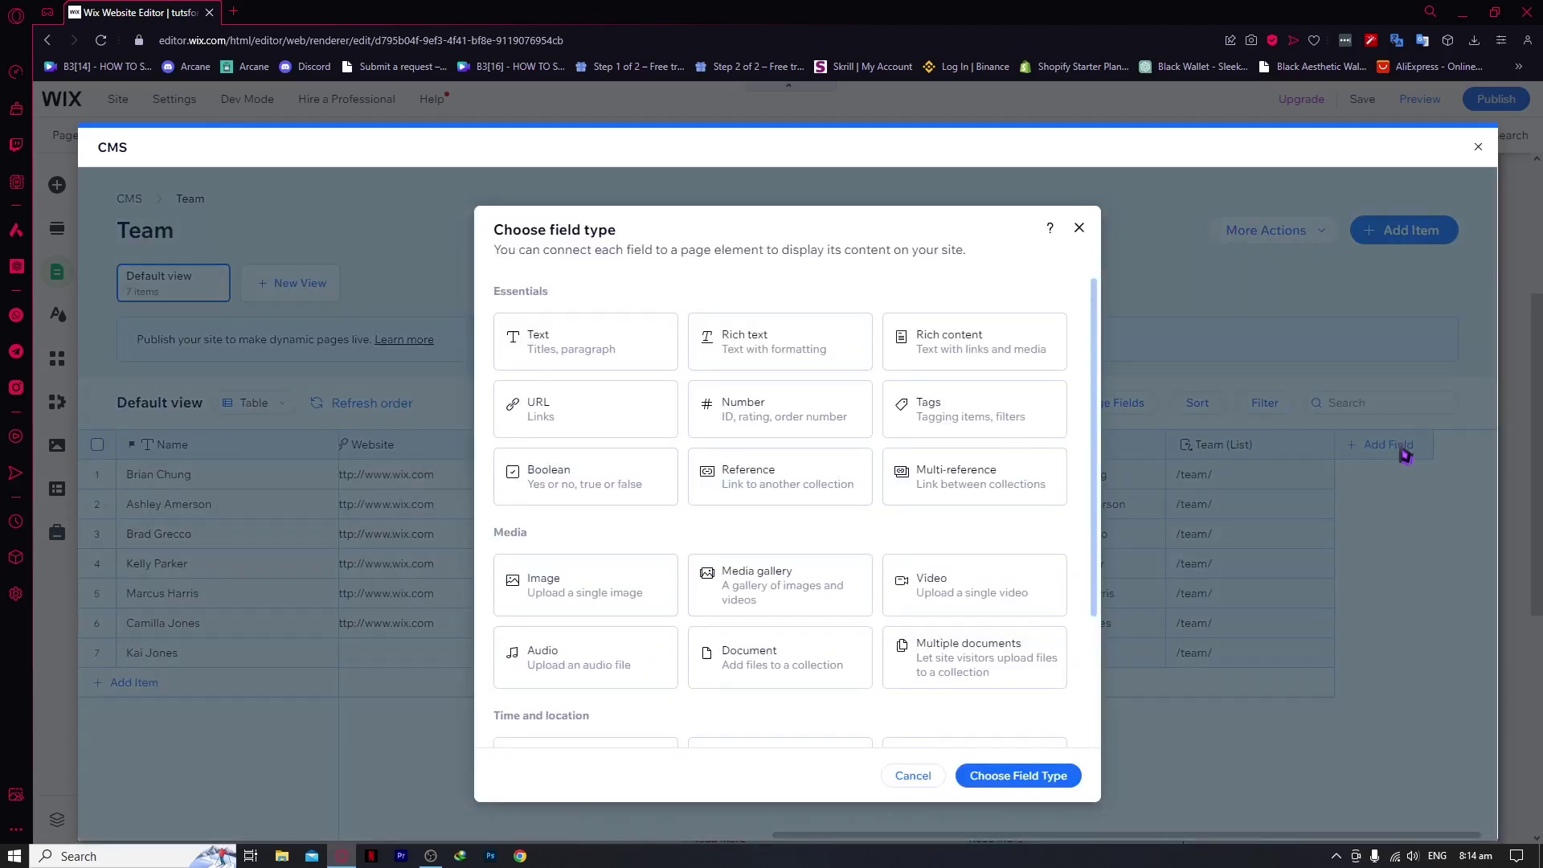
{"action": "scroll", "coordinate": [716, 434], "scroll_direction": "down", "scroll_amount": 5}
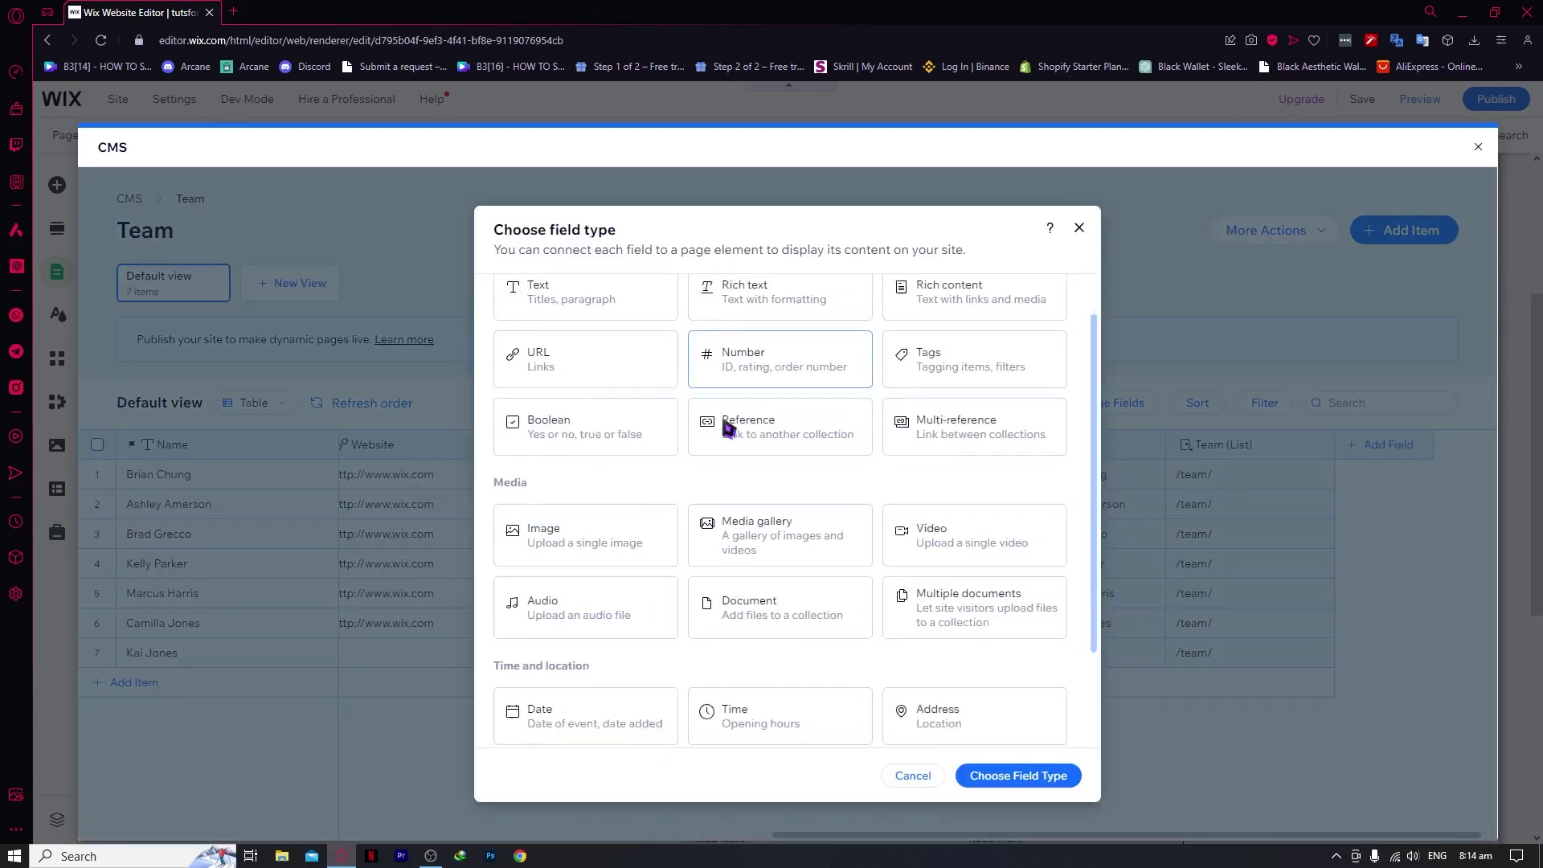
{"action": "scroll", "coordinate": [703, 578], "scroll_direction": "up", "scroll_amount": 5}
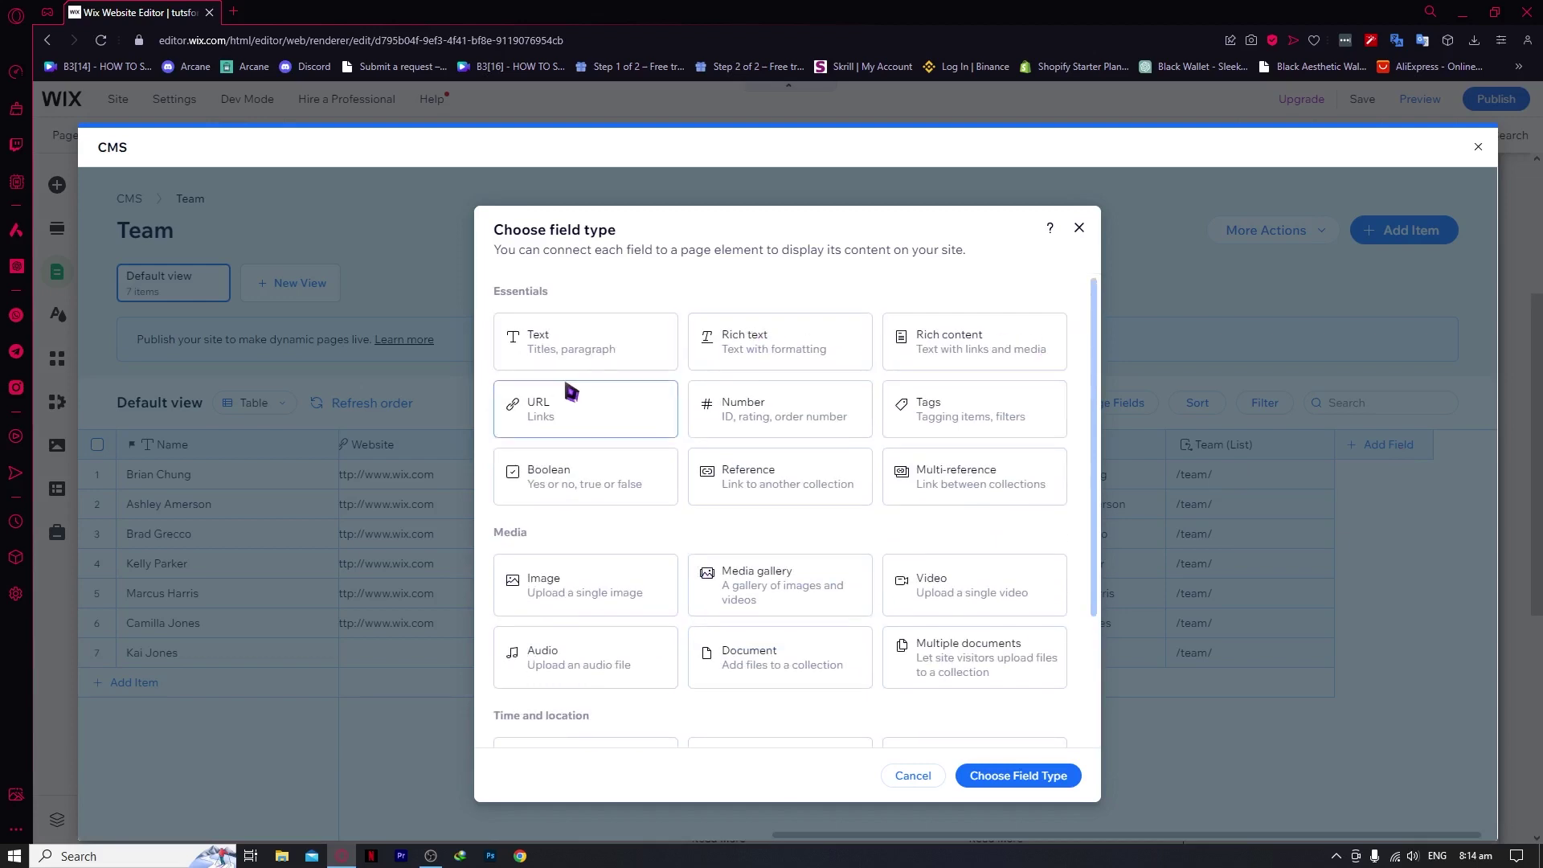
{"action": "scroll", "coordinate": [632, 489], "scroll_direction": "down", "scroll_amount": 2}
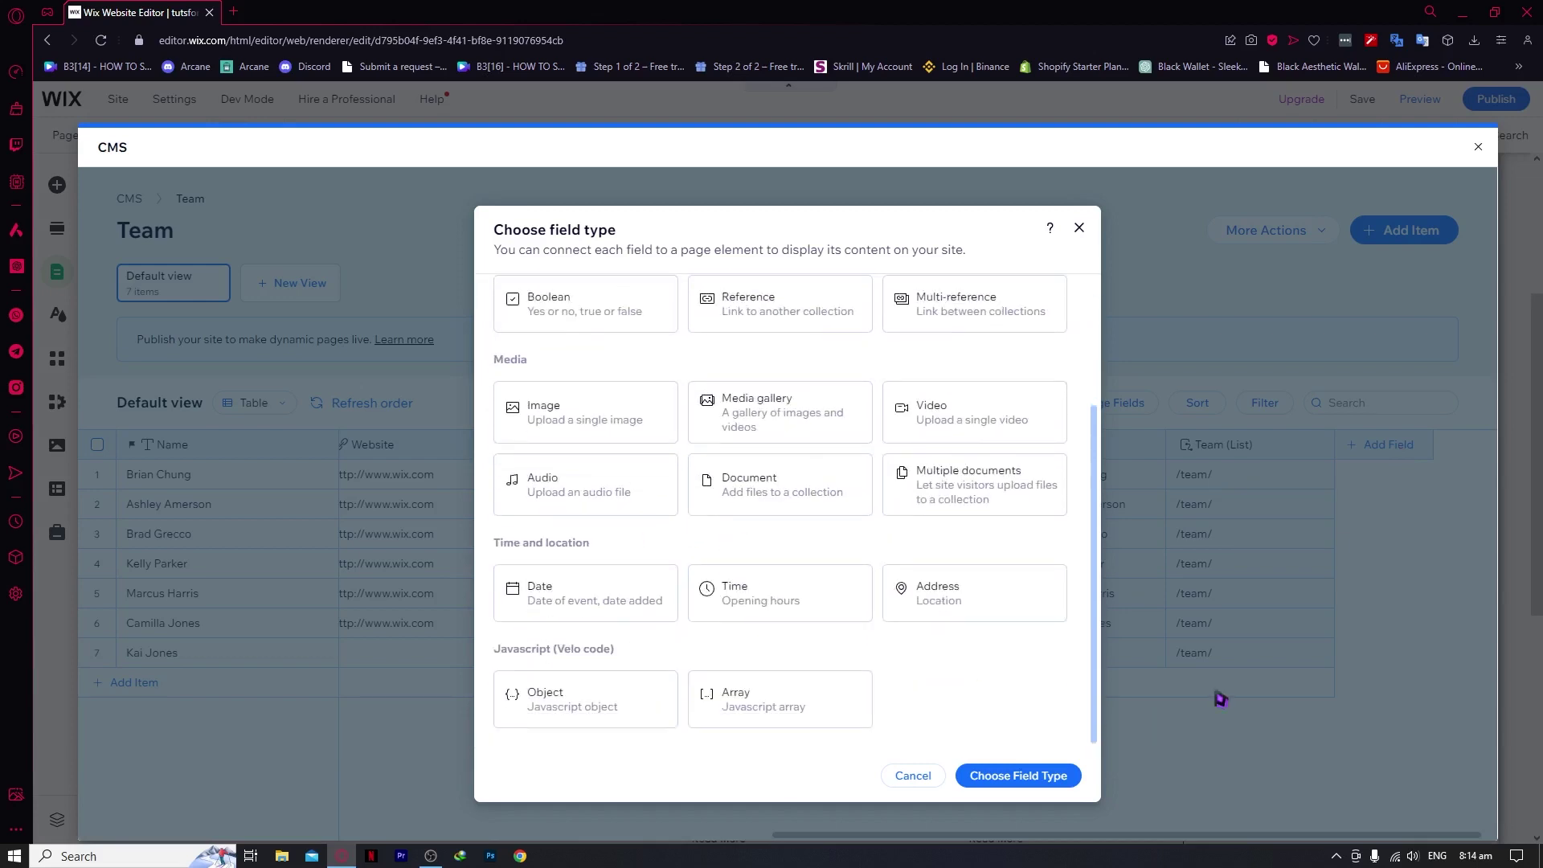
{"action": "scroll", "coordinate": [791, 587], "scroll_direction": "up", "scroll_amount": 2}
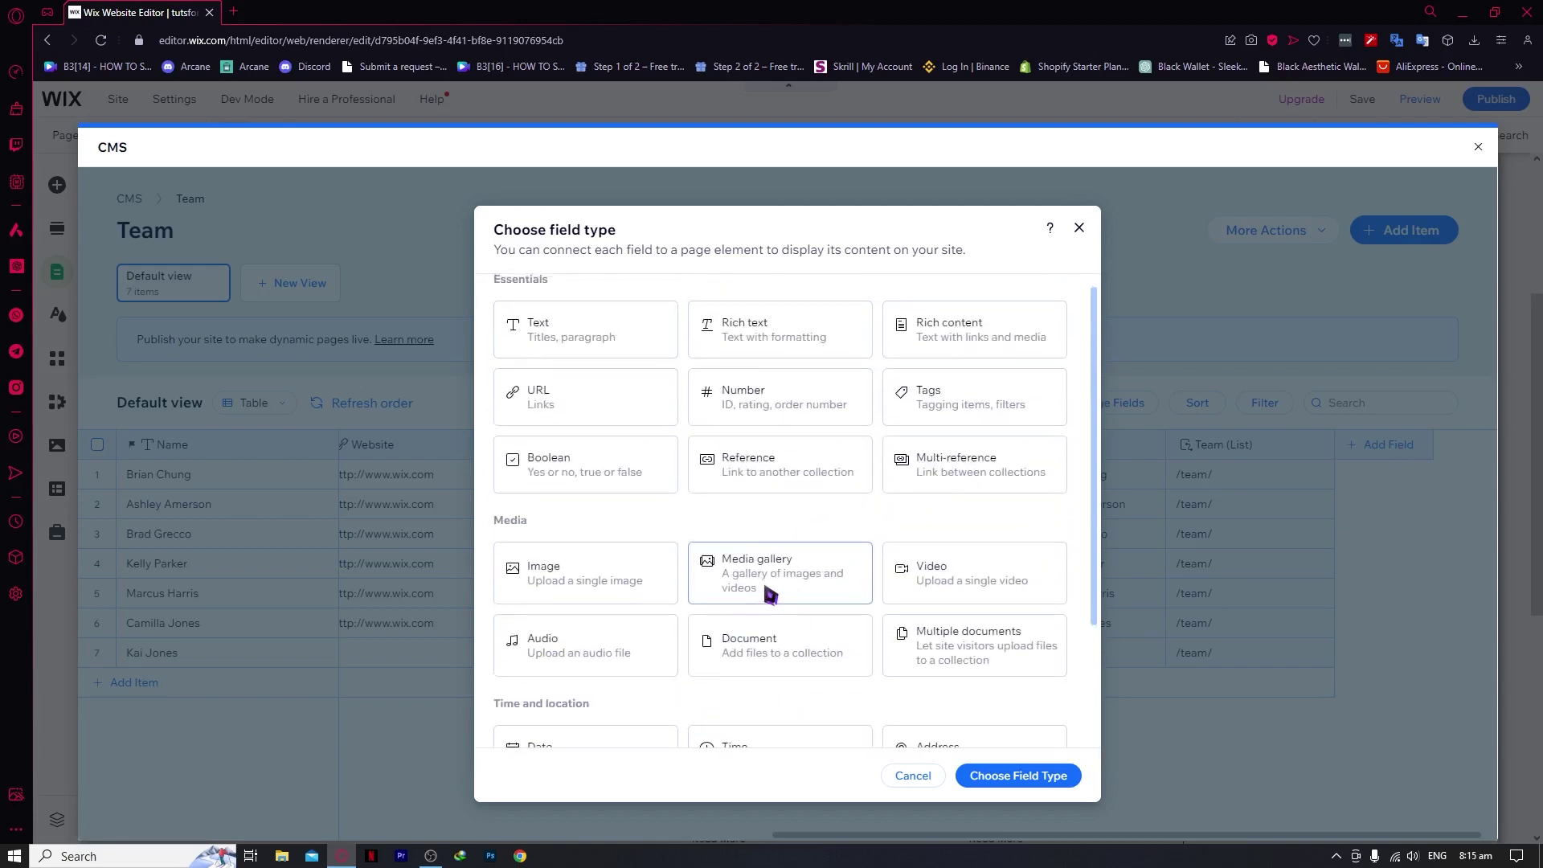
{"action": "scroll", "coordinate": [622, 532], "scroll_direction": "down", "scroll_amount": 2}
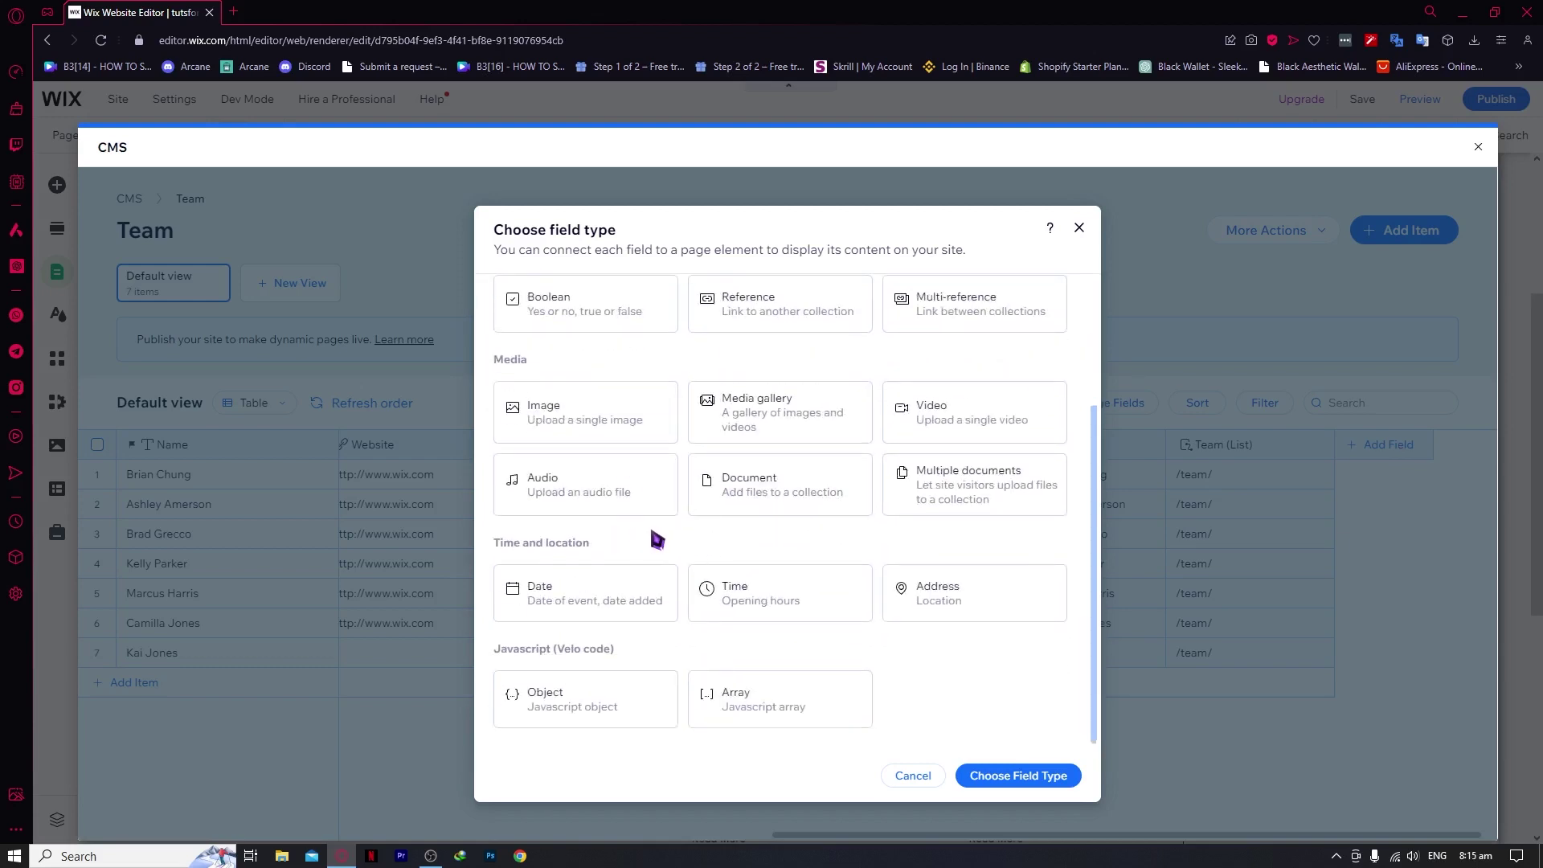
{"action": "scroll", "coordinate": [691, 506], "scroll_direction": "up", "scroll_amount": 2}
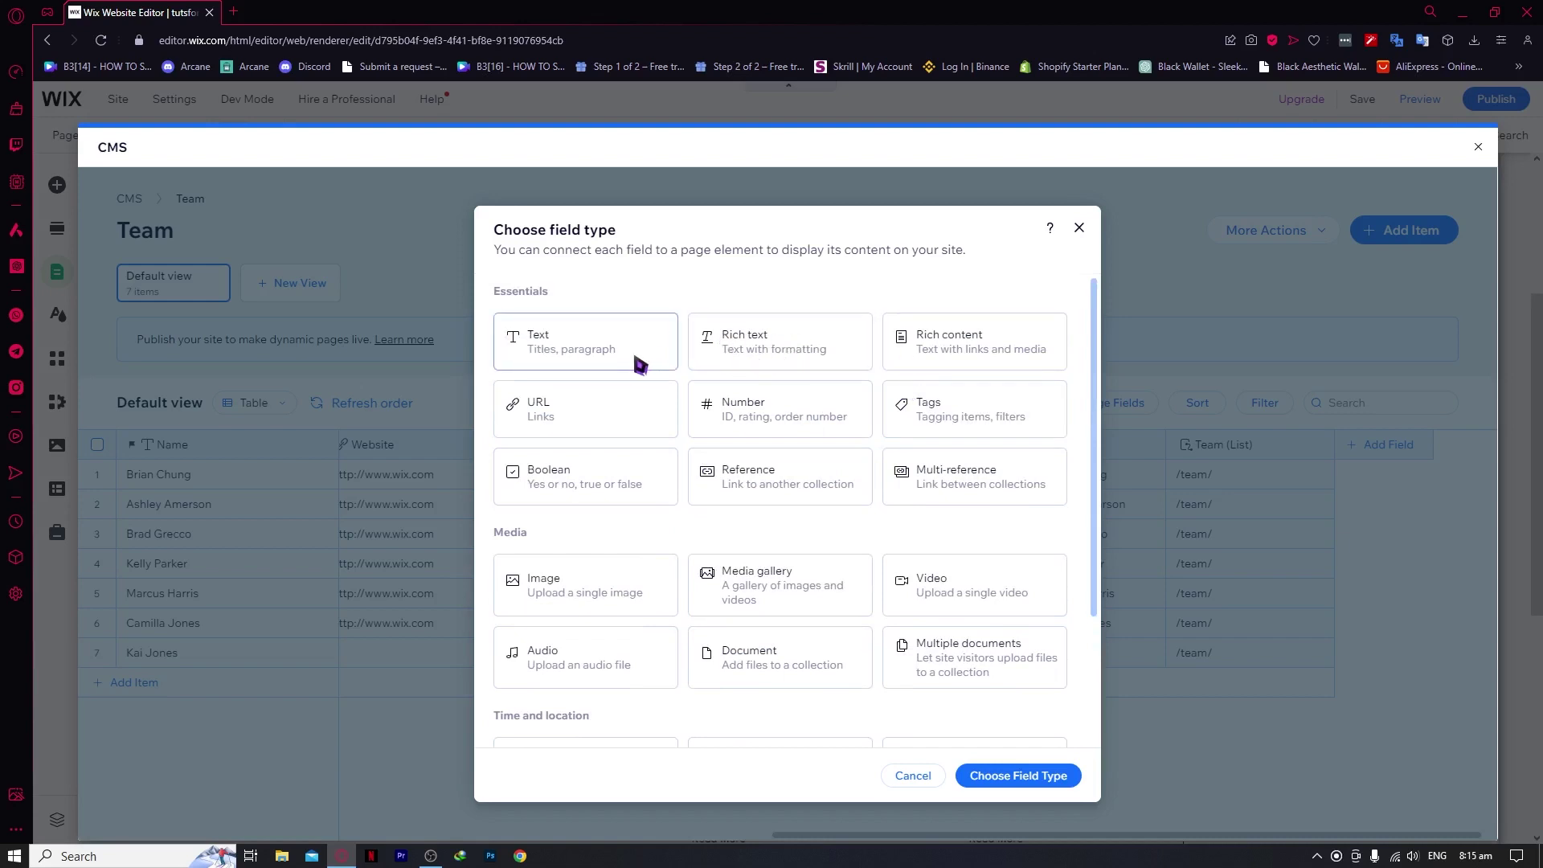
{"action": "left_click", "coordinate": [800, 353]}
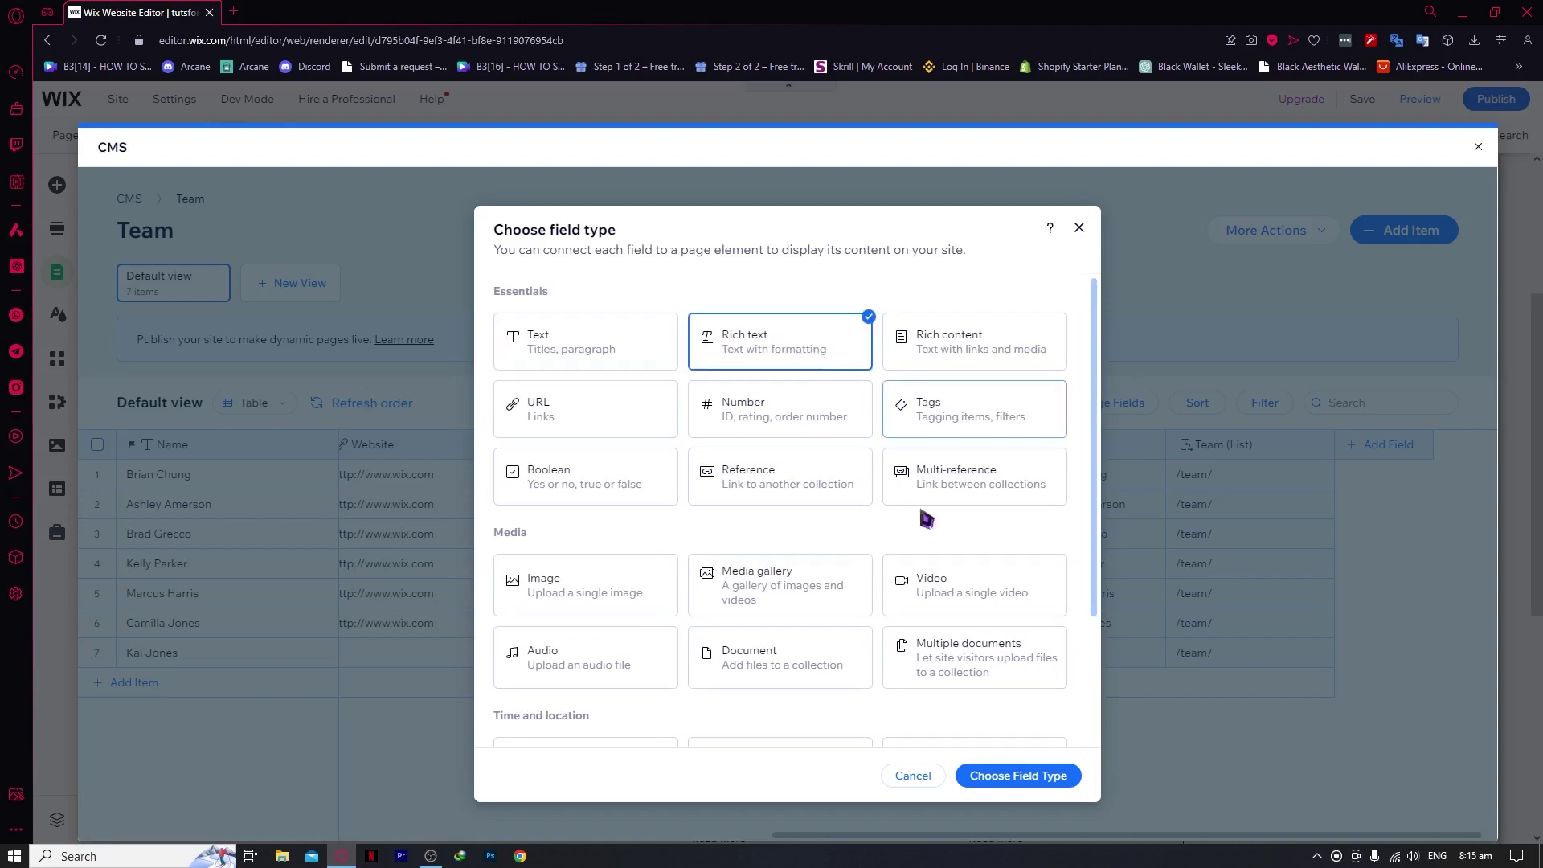
{"action": "left_click", "coordinate": [1014, 776]}
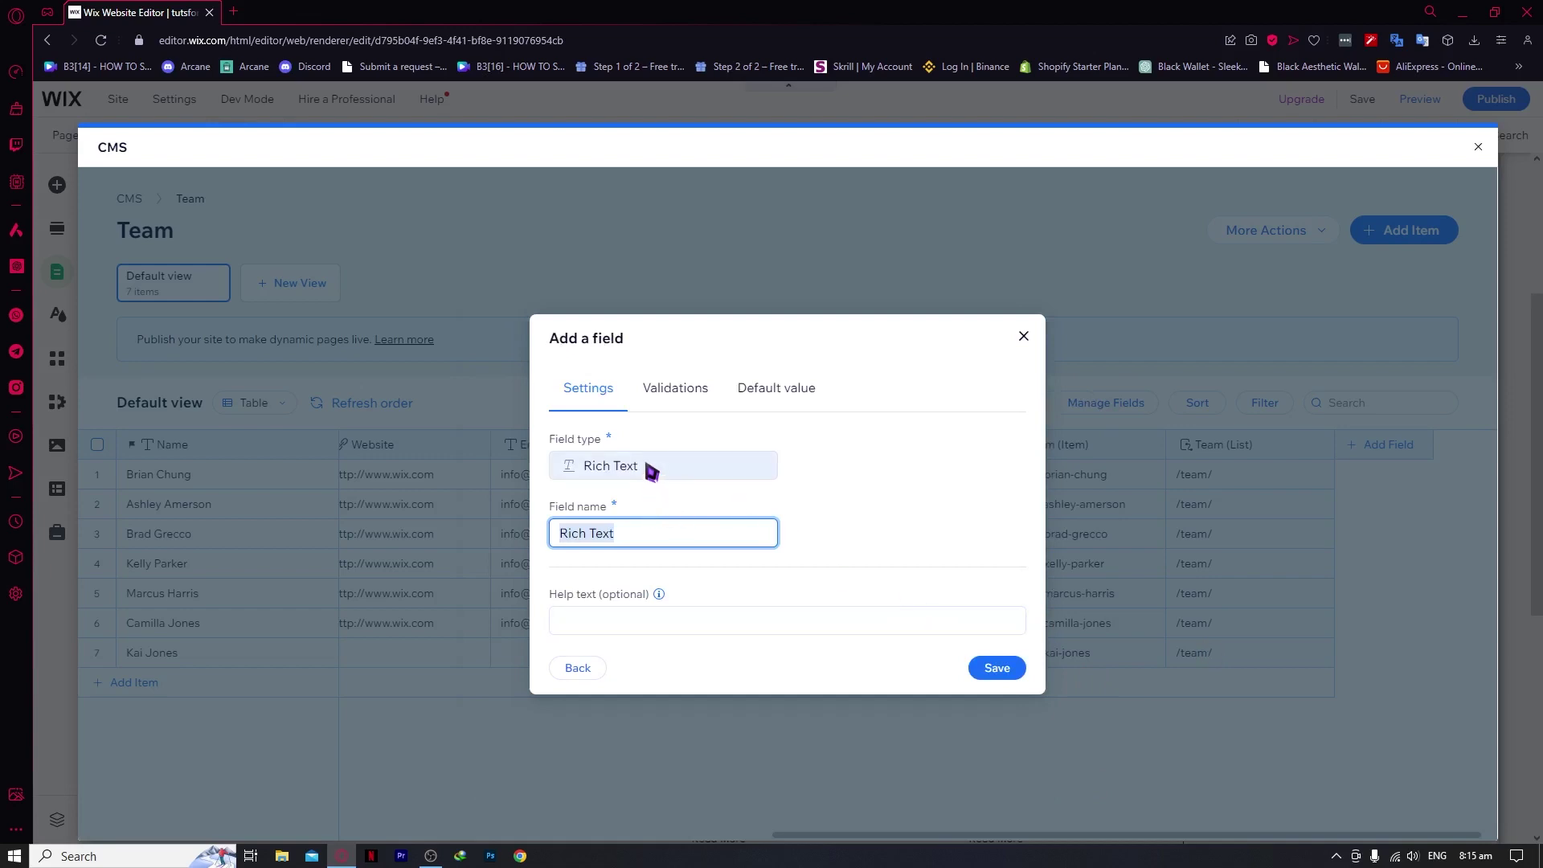
- Name the field 'Their Biography', make it required, and save it
{"action": "left_click", "coordinate": [632, 537]}
{"action": "key", "text": "BackSpace"}
{"action": "key", "text": "BackSpace"}
{"action": "key", "text": "BackSpace"}
{"action": "key", "text": "BackSpace"}
{"action": "key", "text": "BackSpace"}
{"action": "key", "text": "BackSpace"}
{"action": "key", "text": "BackSpace"}
{"action": "key", "text": "BackSpace"}
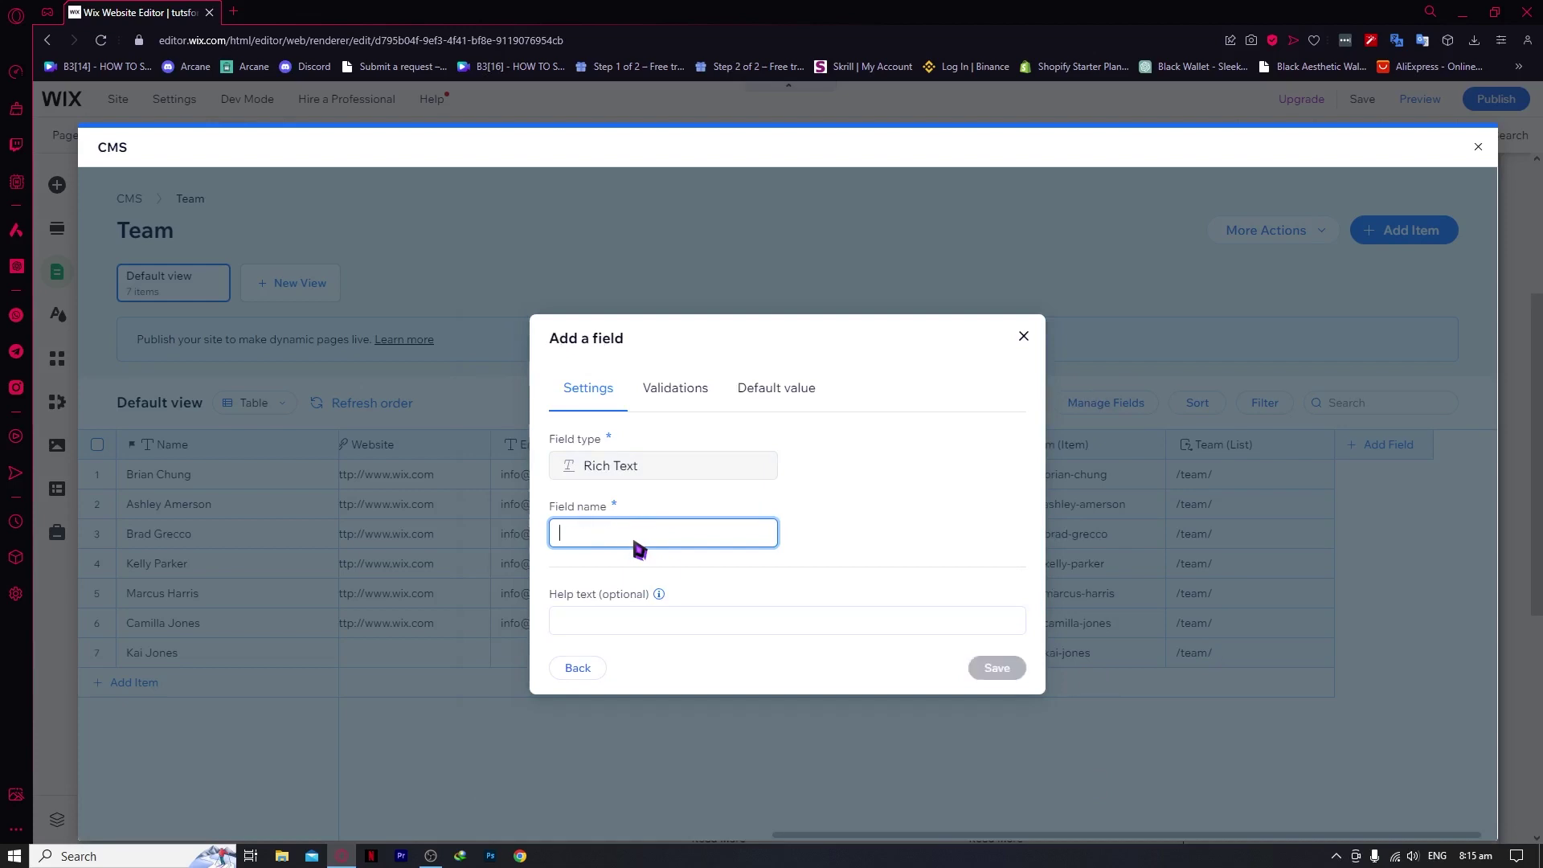
{"action": "type", "text": "Their Biography"}
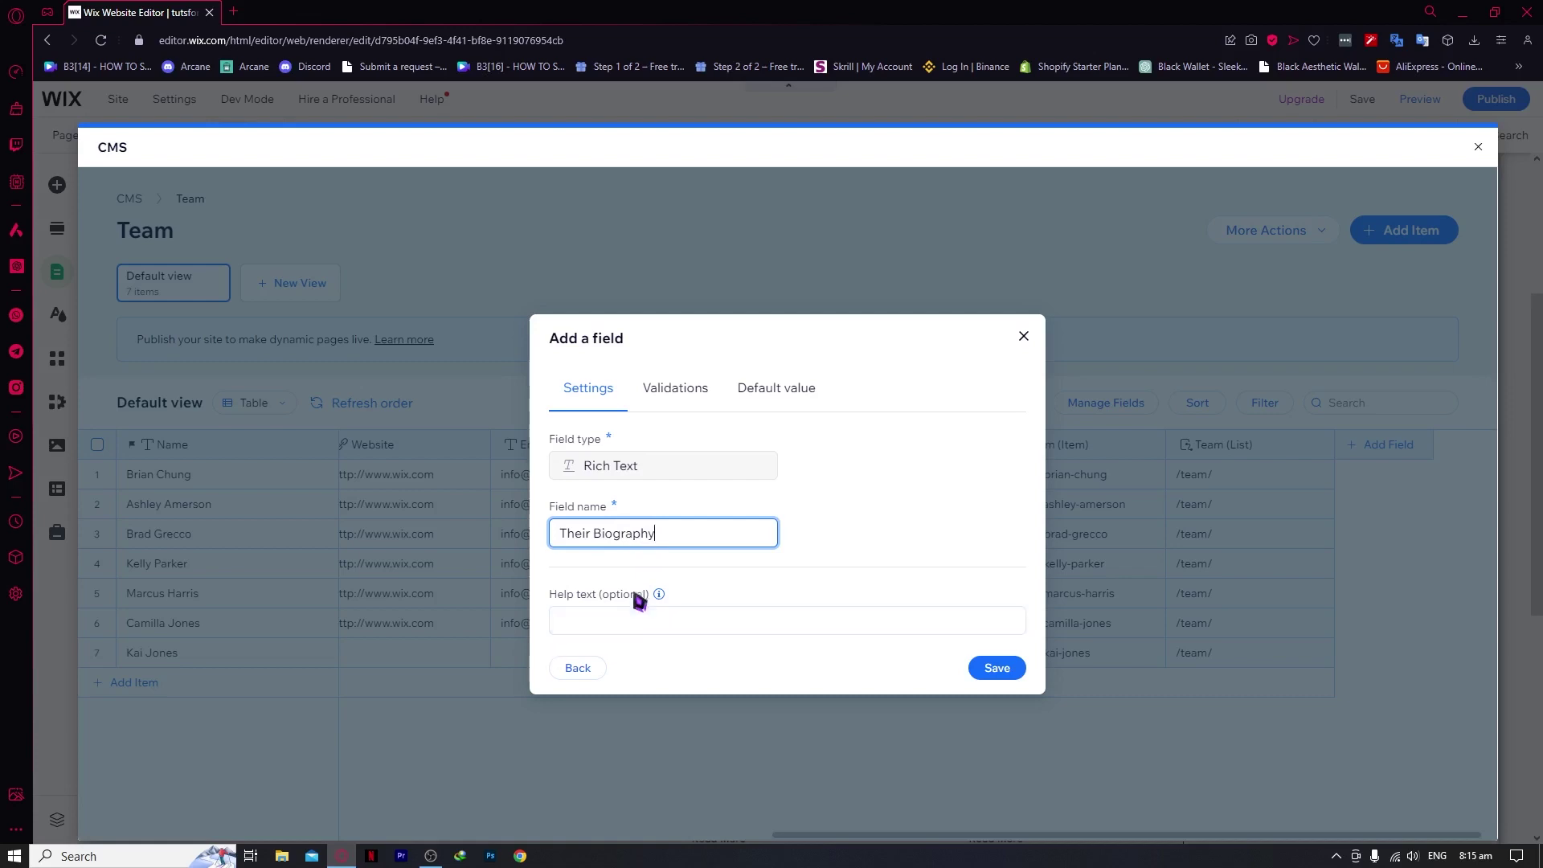
{"action": "mouse_move", "coordinate": [659, 601]}
{"action": "left_click", "coordinate": [607, 633]}
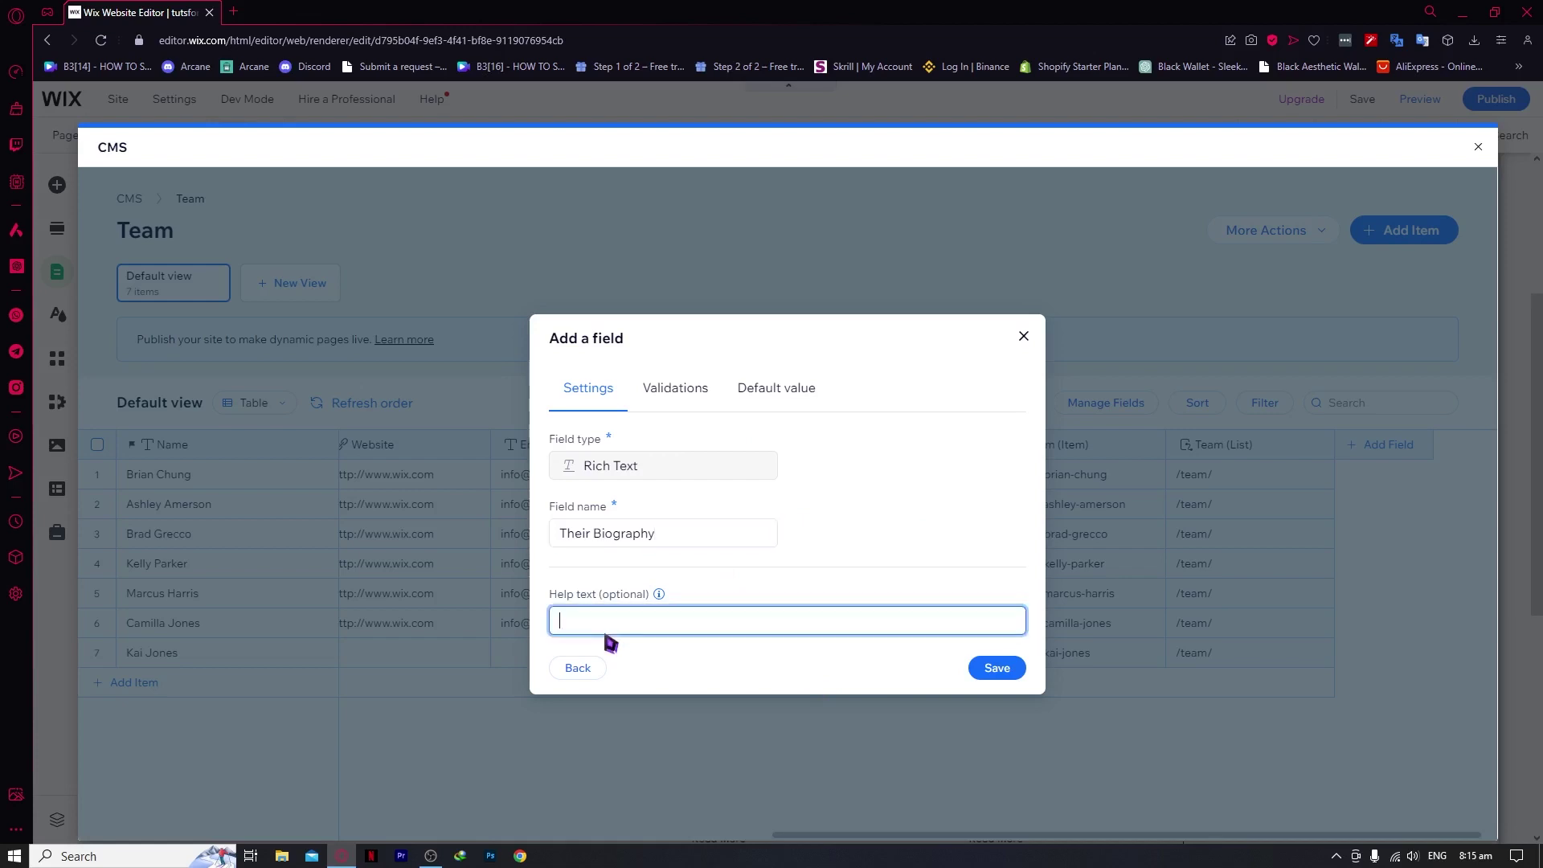
{"action": "left_click", "coordinate": [675, 402]}
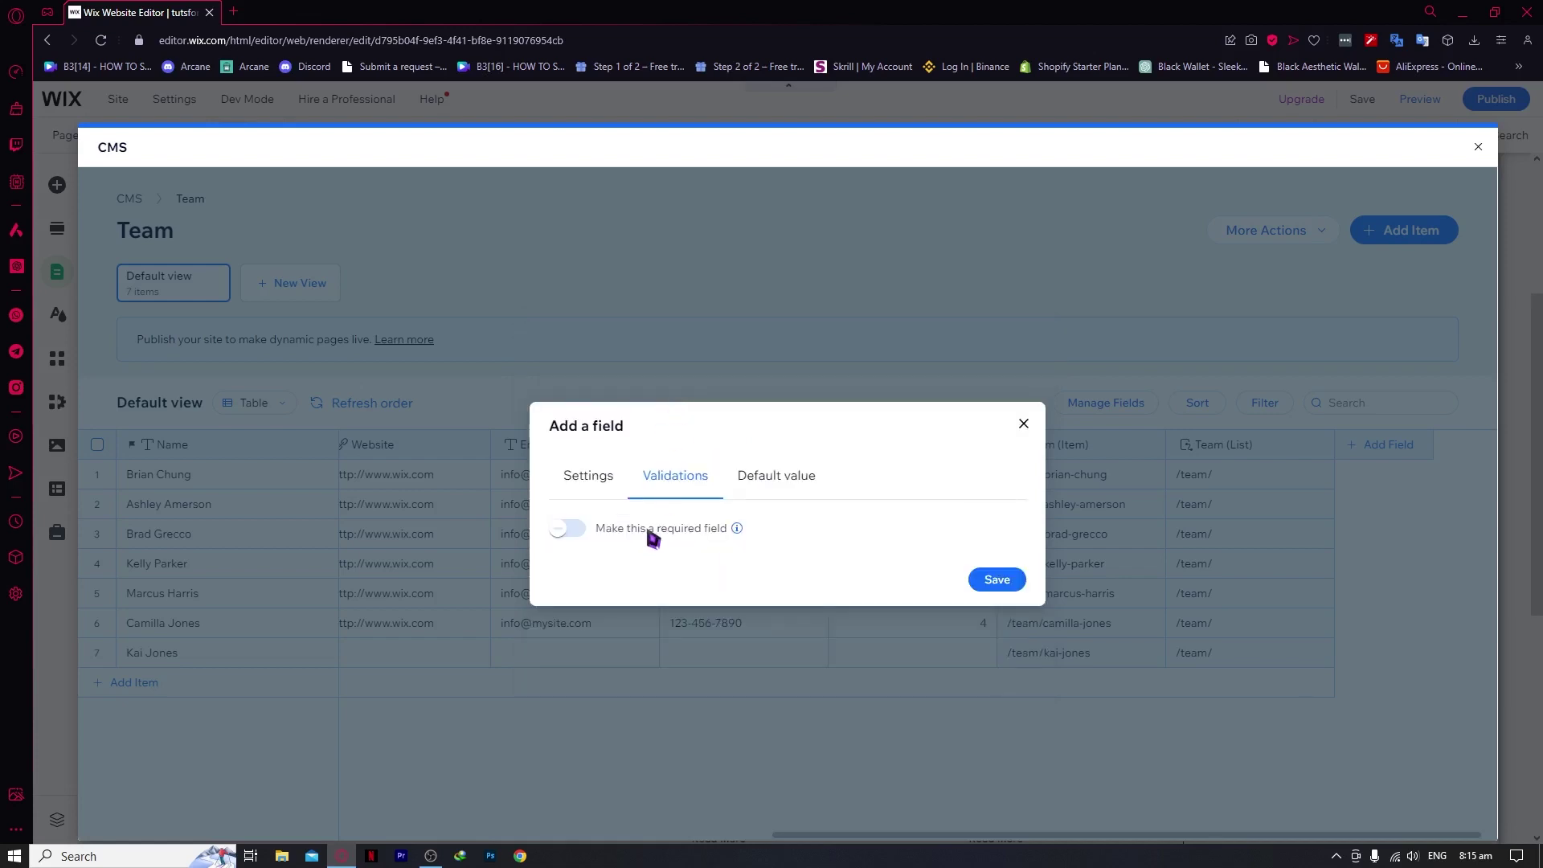
{"action": "left_click", "coordinate": [574, 530]}
{"action": "left_click", "coordinate": [770, 476]}
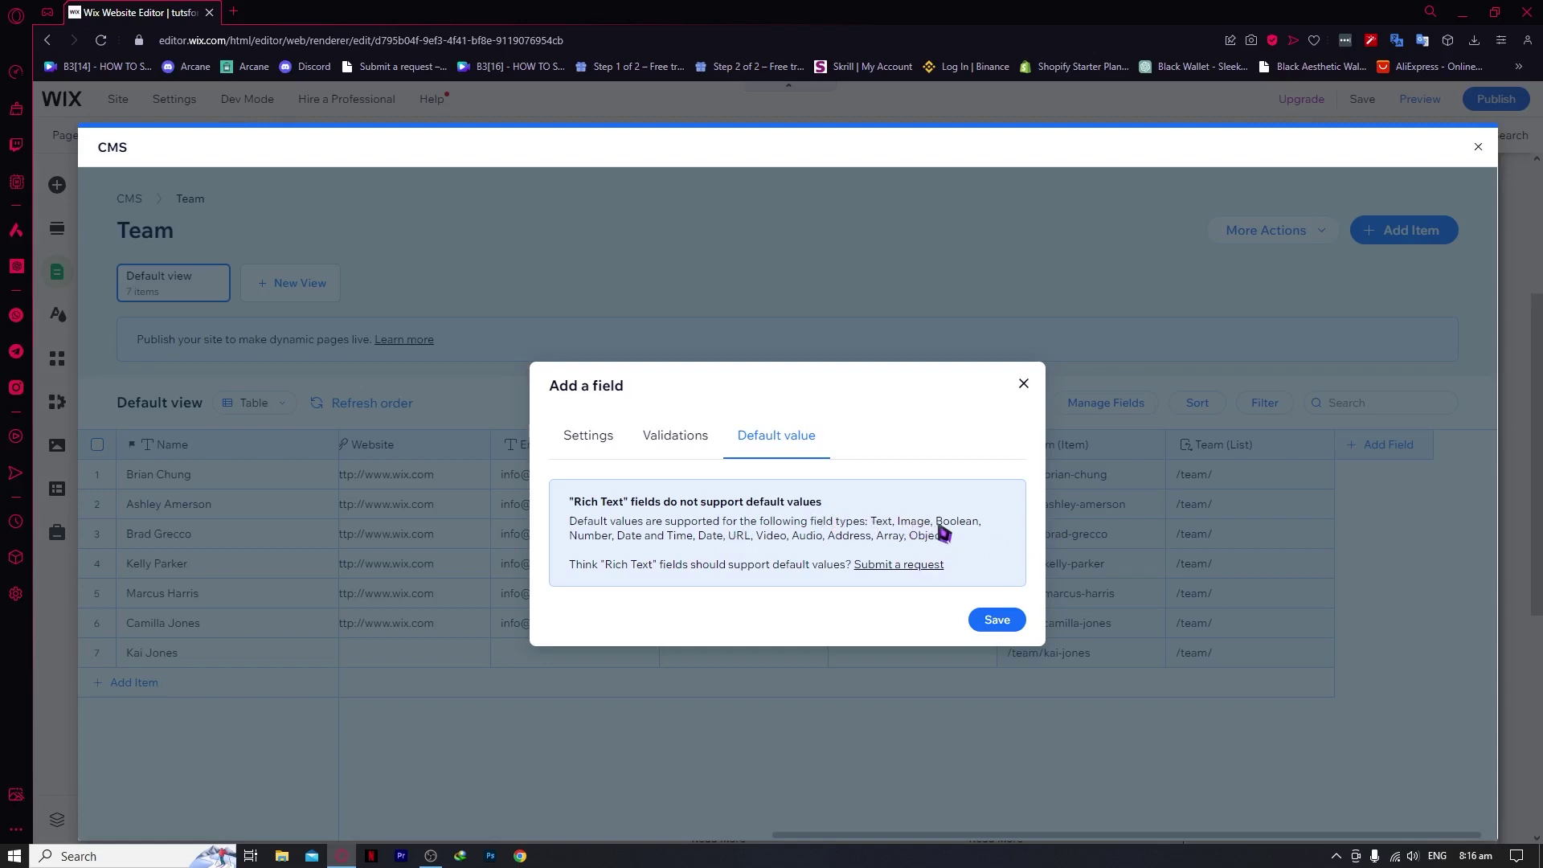
{"action": "left_click", "coordinate": [1005, 620]}
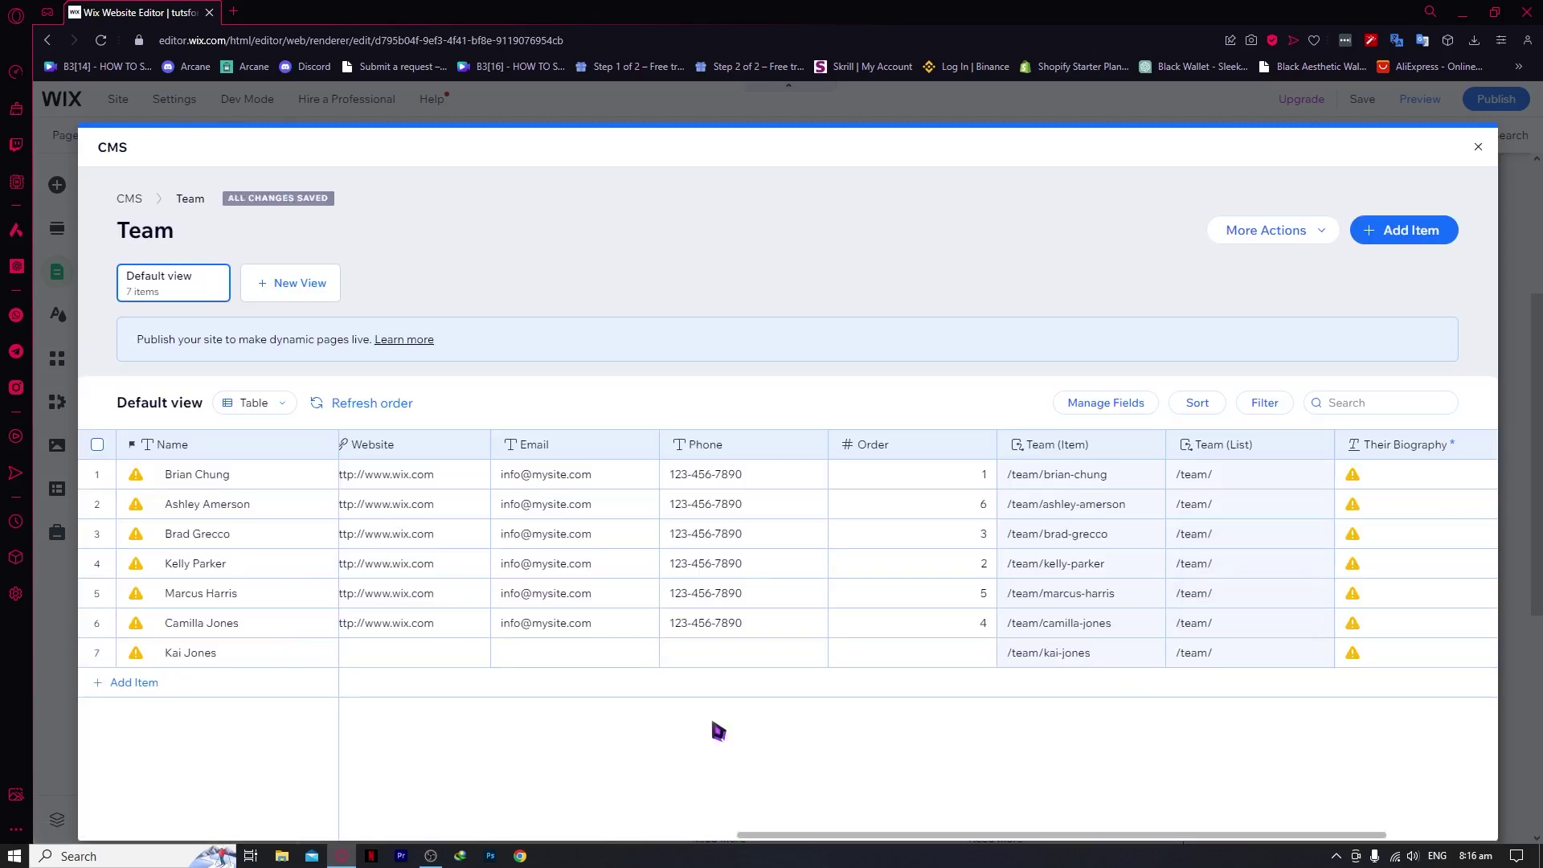
- Scroll to the Their Biography column and select a member's biography cell
{"action": "left_click_drag", "start_coordinate": [816, 837], "coordinate": [926, 835]}
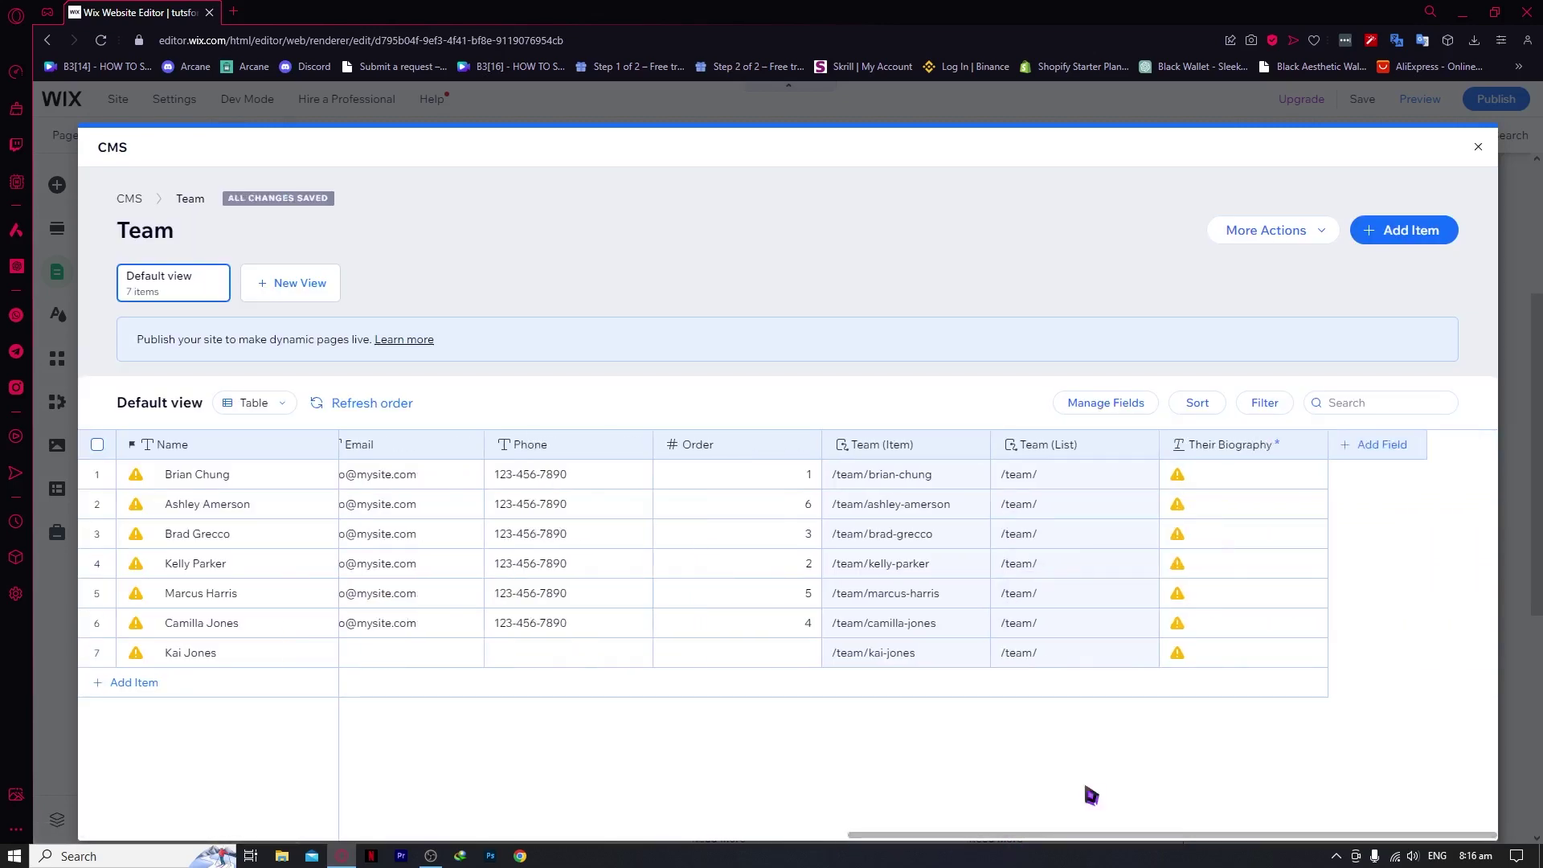
{"action": "mouse_move", "coordinate": [1184, 480]}
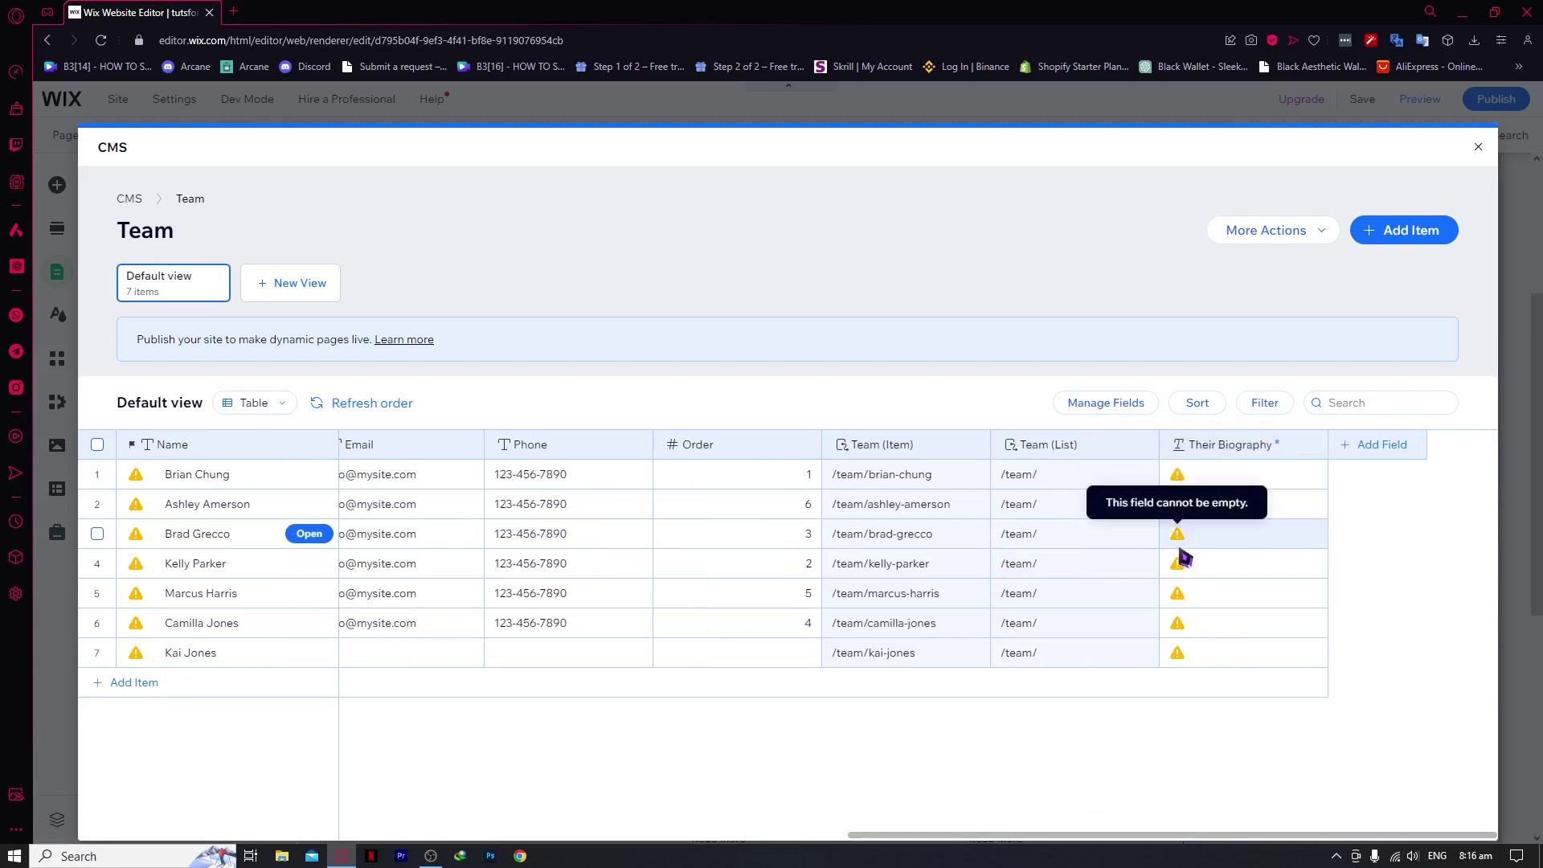
{"action": "left_click", "coordinate": [1251, 482]}
{"action": "left_click", "coordinate": [1252, 482]}
- Edit the Their Biography field so it is no longer required, and save
{"action": "left_click", "coordinate": [1261, 451]}
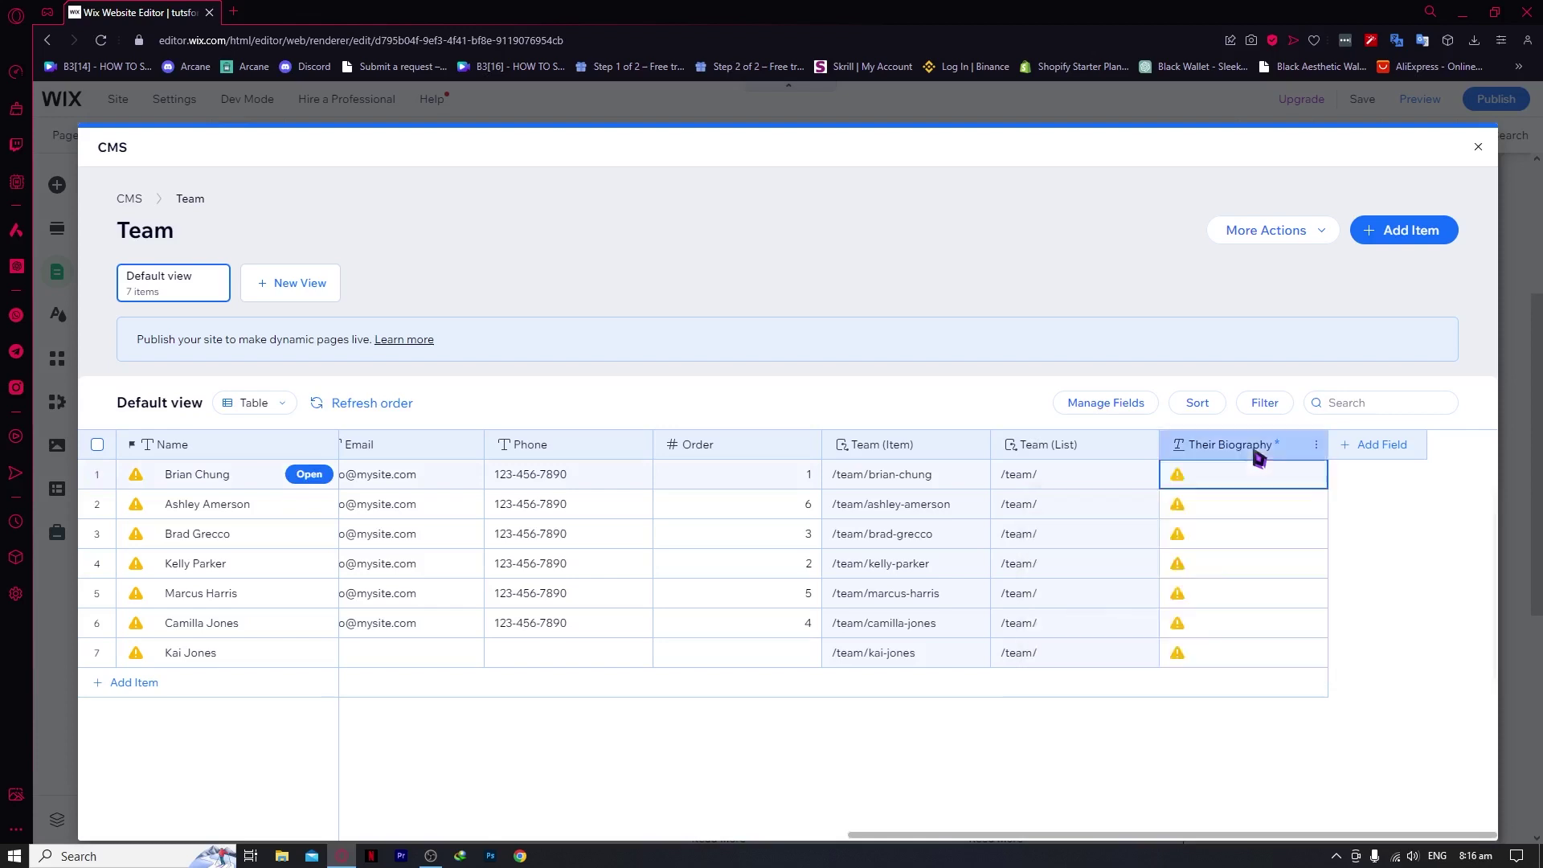
{"action": "left_click", "coordinate": [1227, 485]}
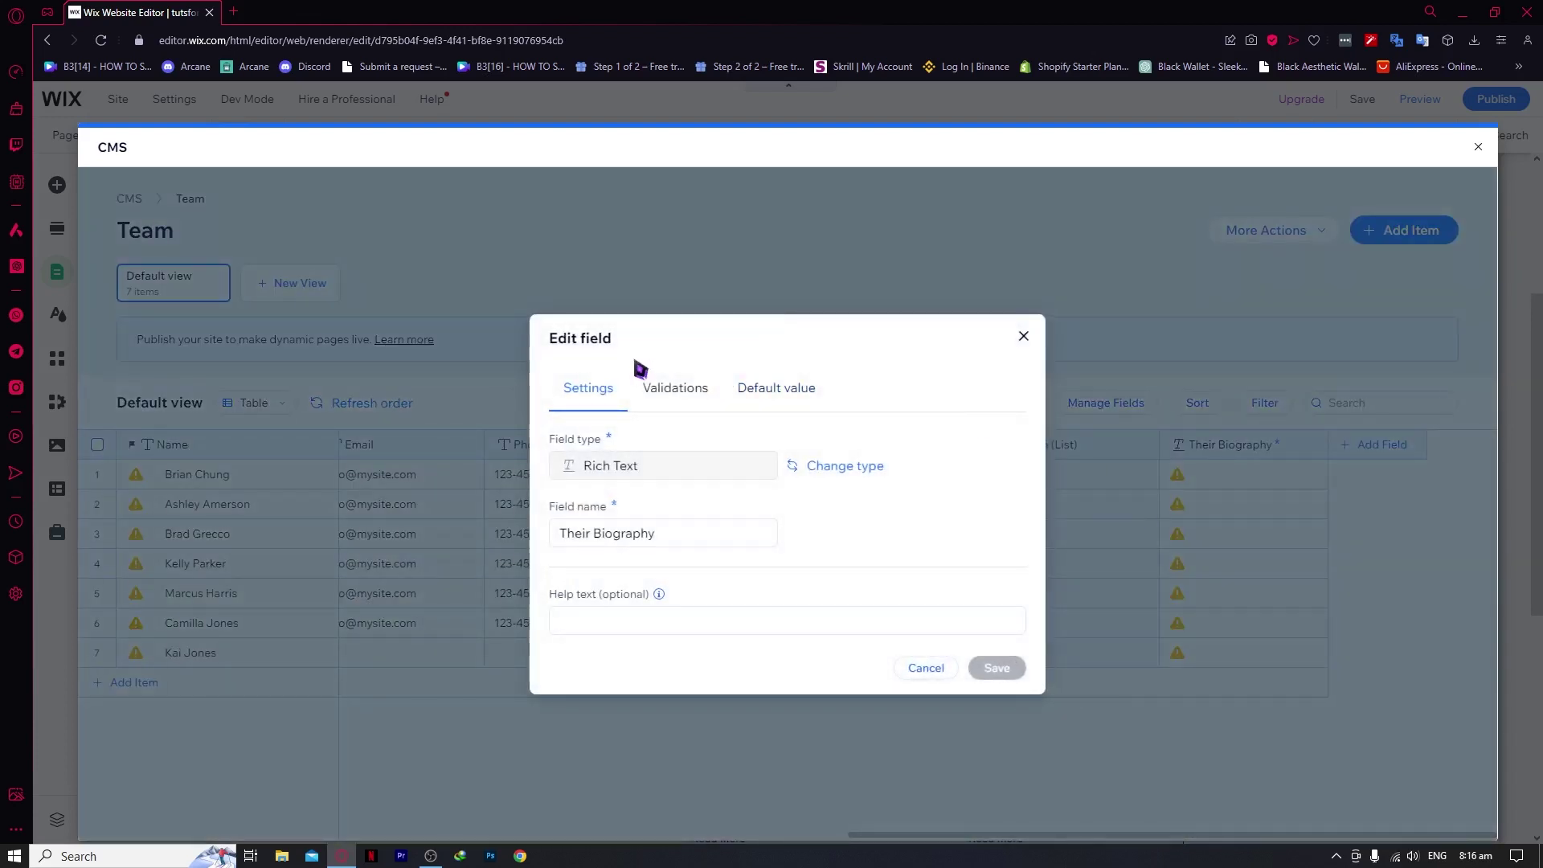
{"action": "left_click", "coordinate": [700, 466]}
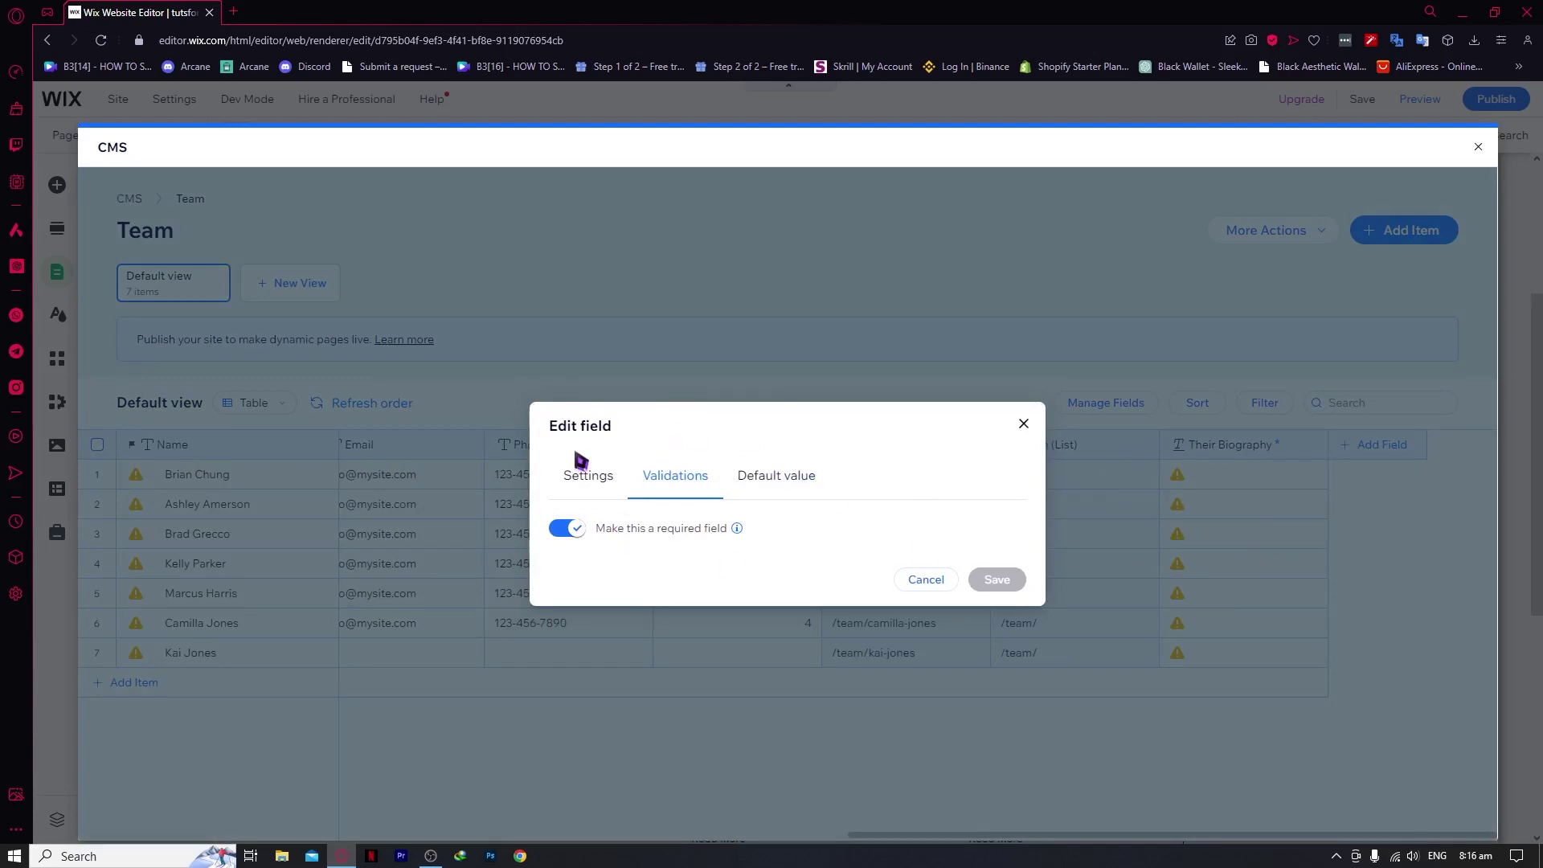
{"action": "left_click", "coordinate": [577, 530]}
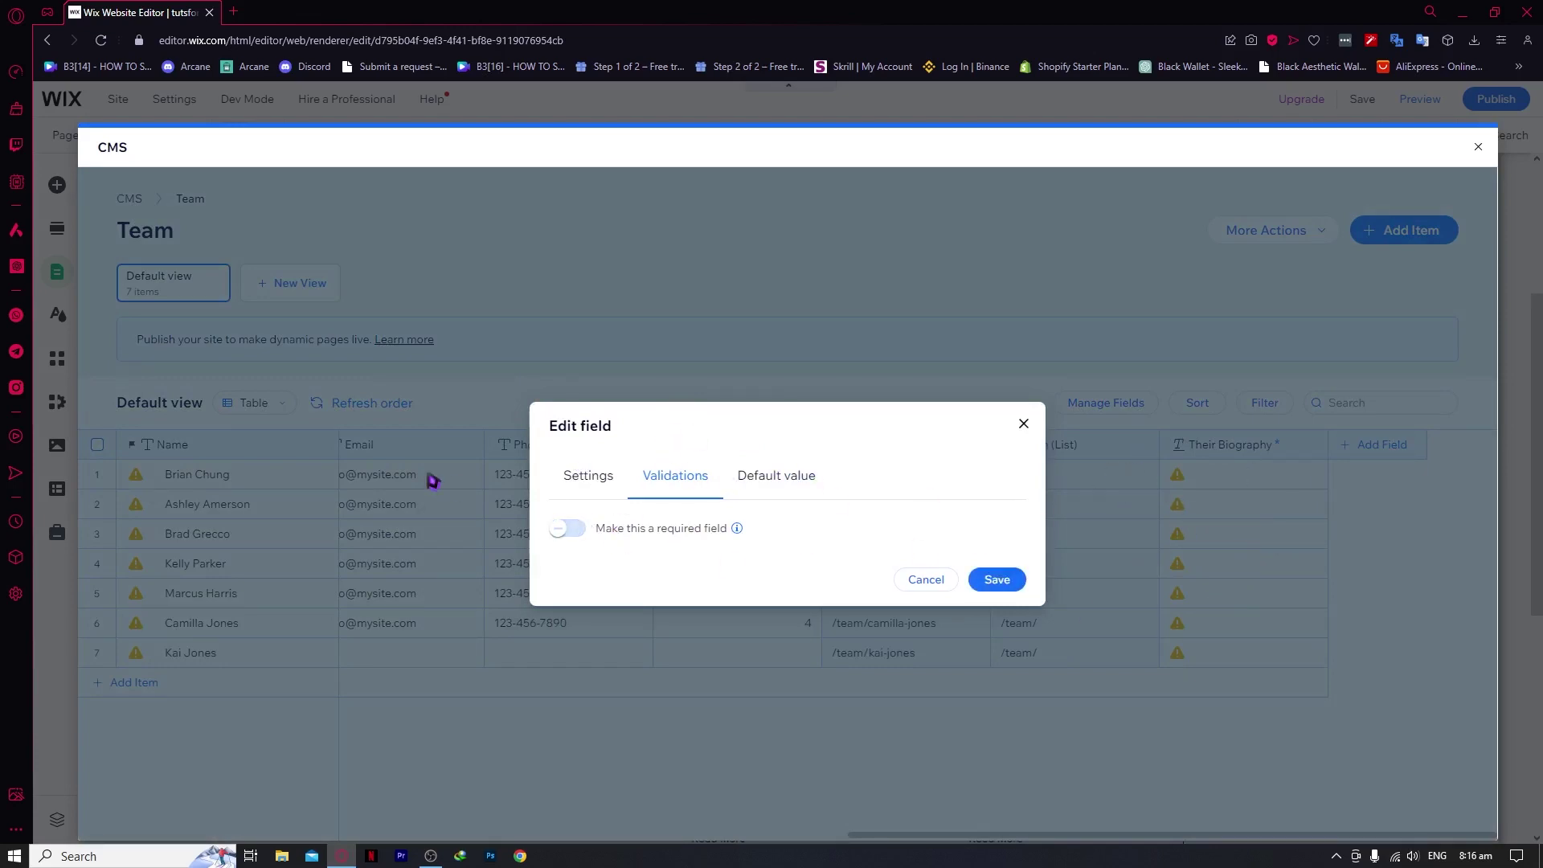
{"action": "left_click", "coordinate": [1014, 583]}
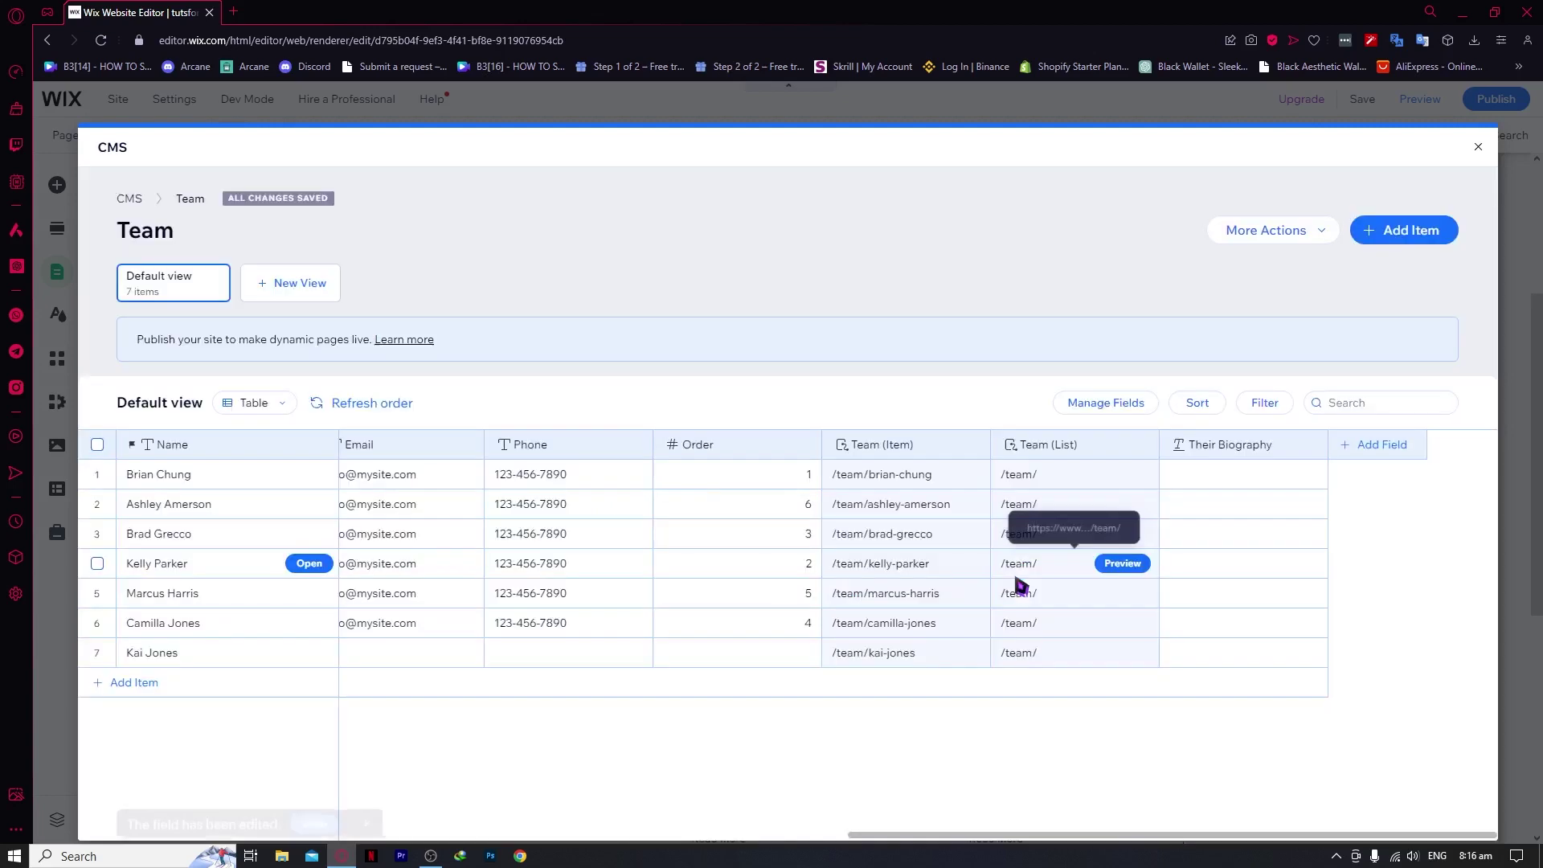
{"action": "left_click", "coordinate": [1379, 446]}
- Choose Text as the new field's type and bring up its validation options
{"action": "left_click", "coordinate": [640, 341]}
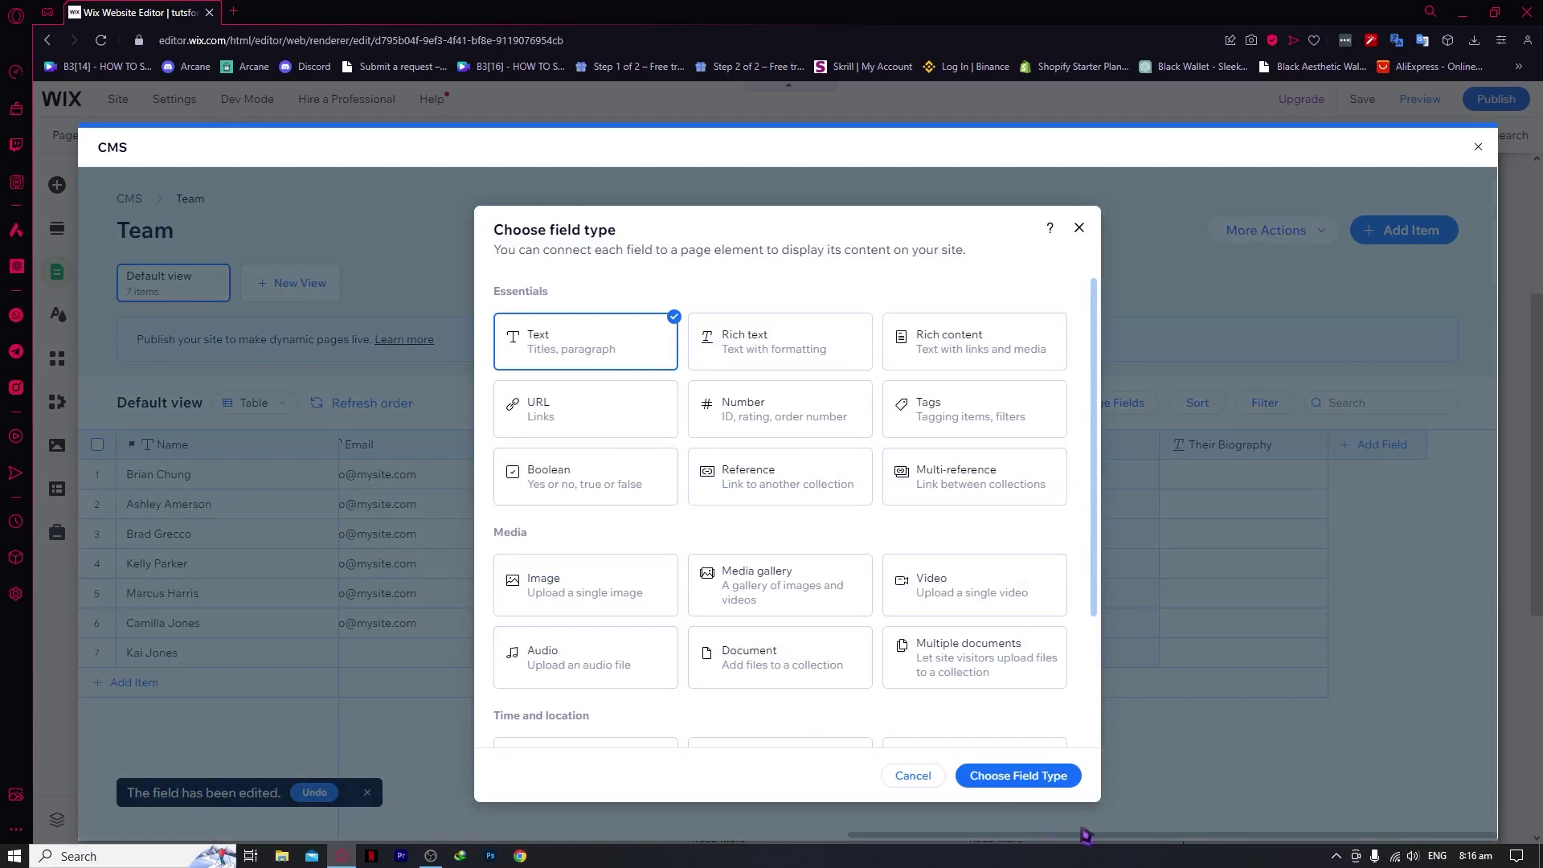
{"action": "left_click", "coordinate": [1018, 776]}
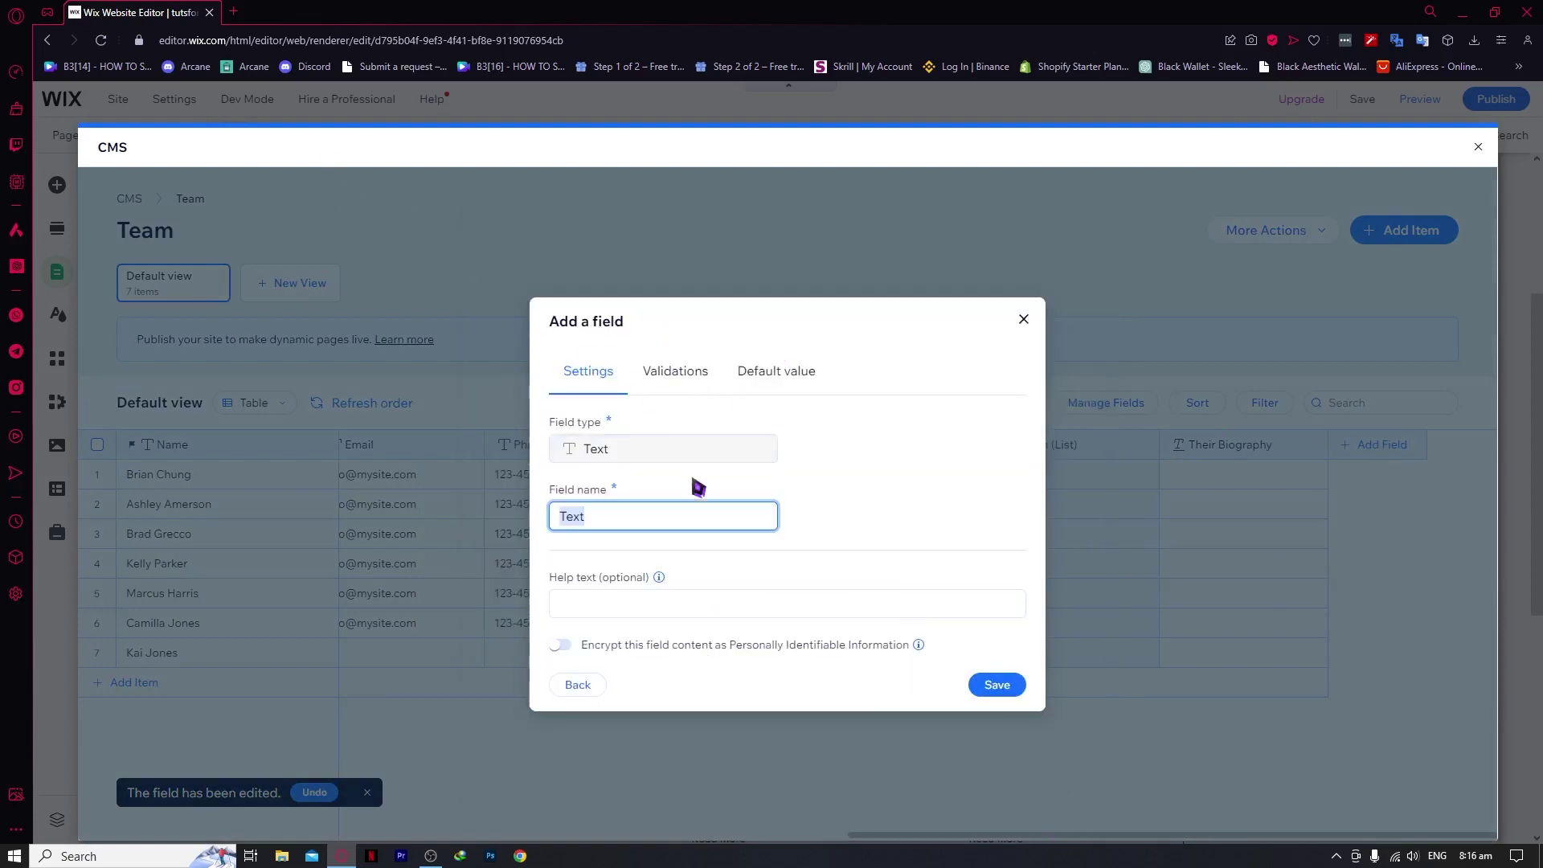
{"action": "left_click", "coordinate": [692, 368]}
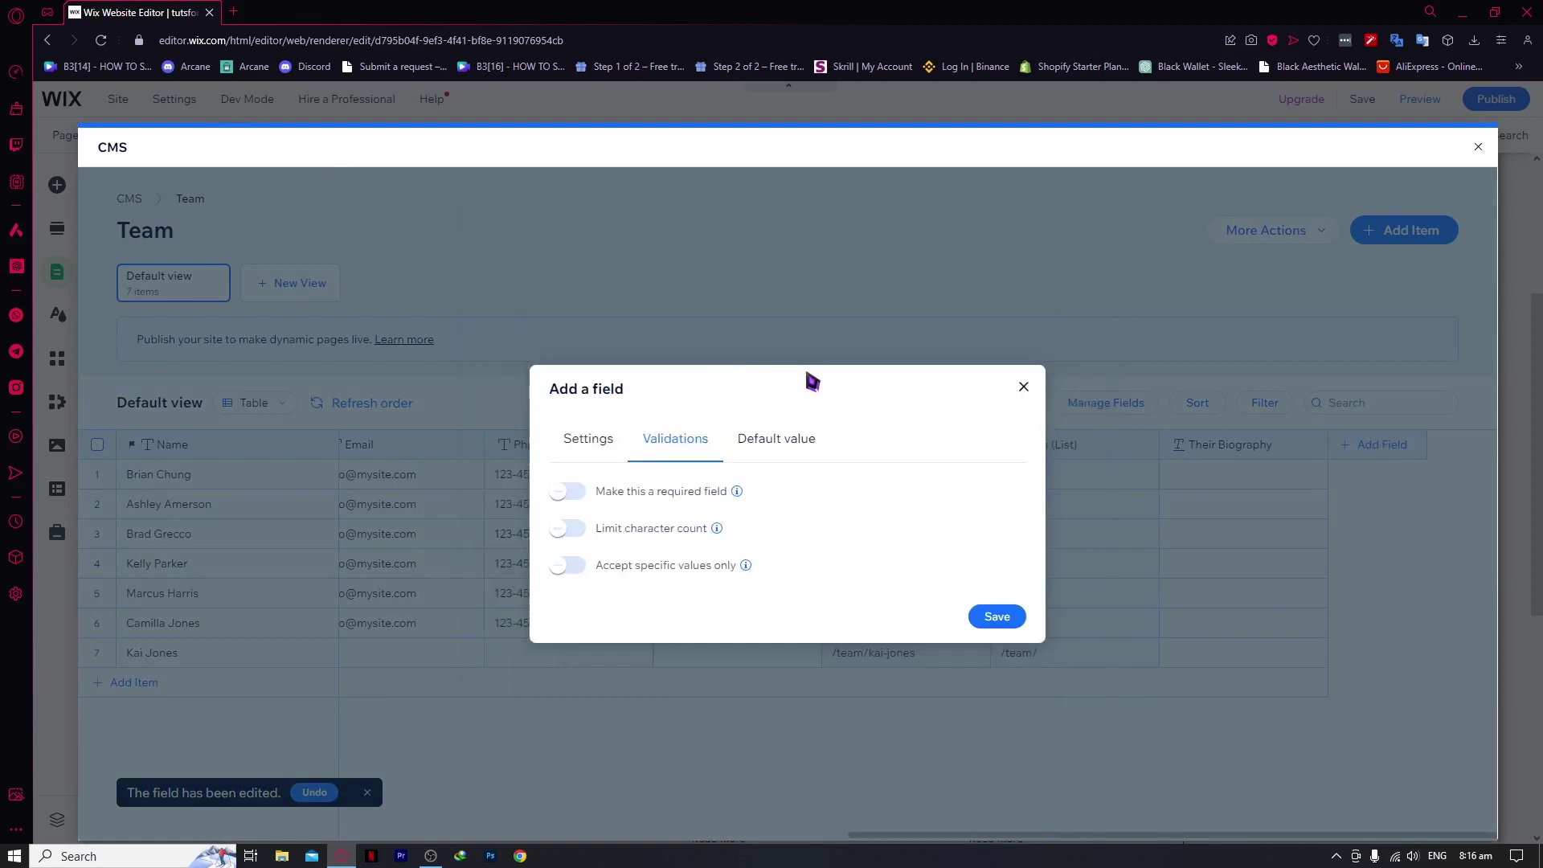
{"action": "left_click", "coordinate": [788, 453]}
{"action": "left_click", "coordinate": [682, 460]}
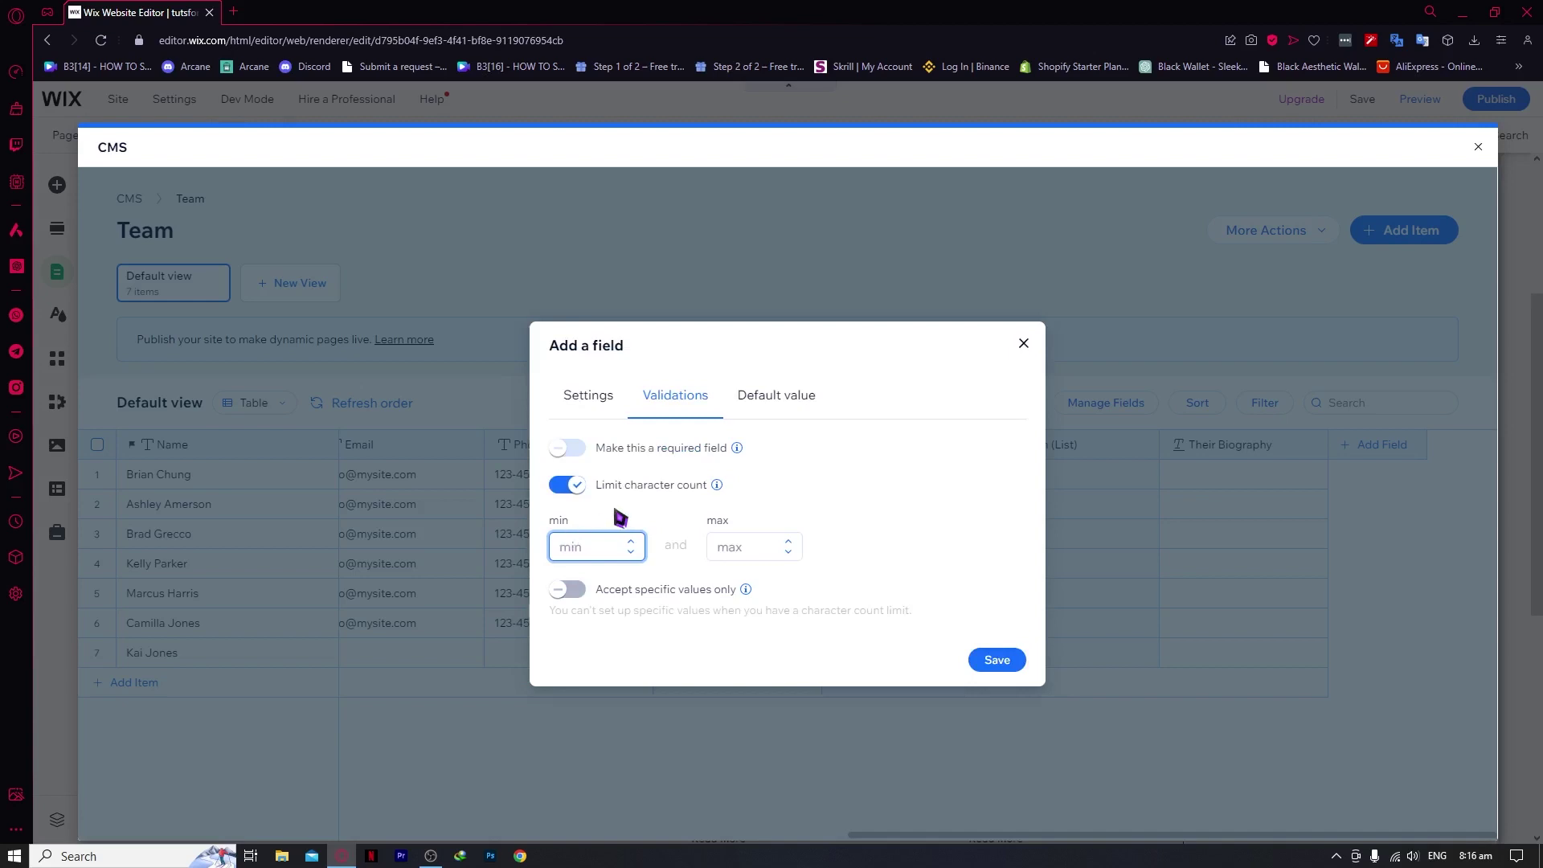
- Limit the field's character count to a minimum of 40 and maximum of 100
{"action": "mouse_move", "coordinate": [717, 485]}
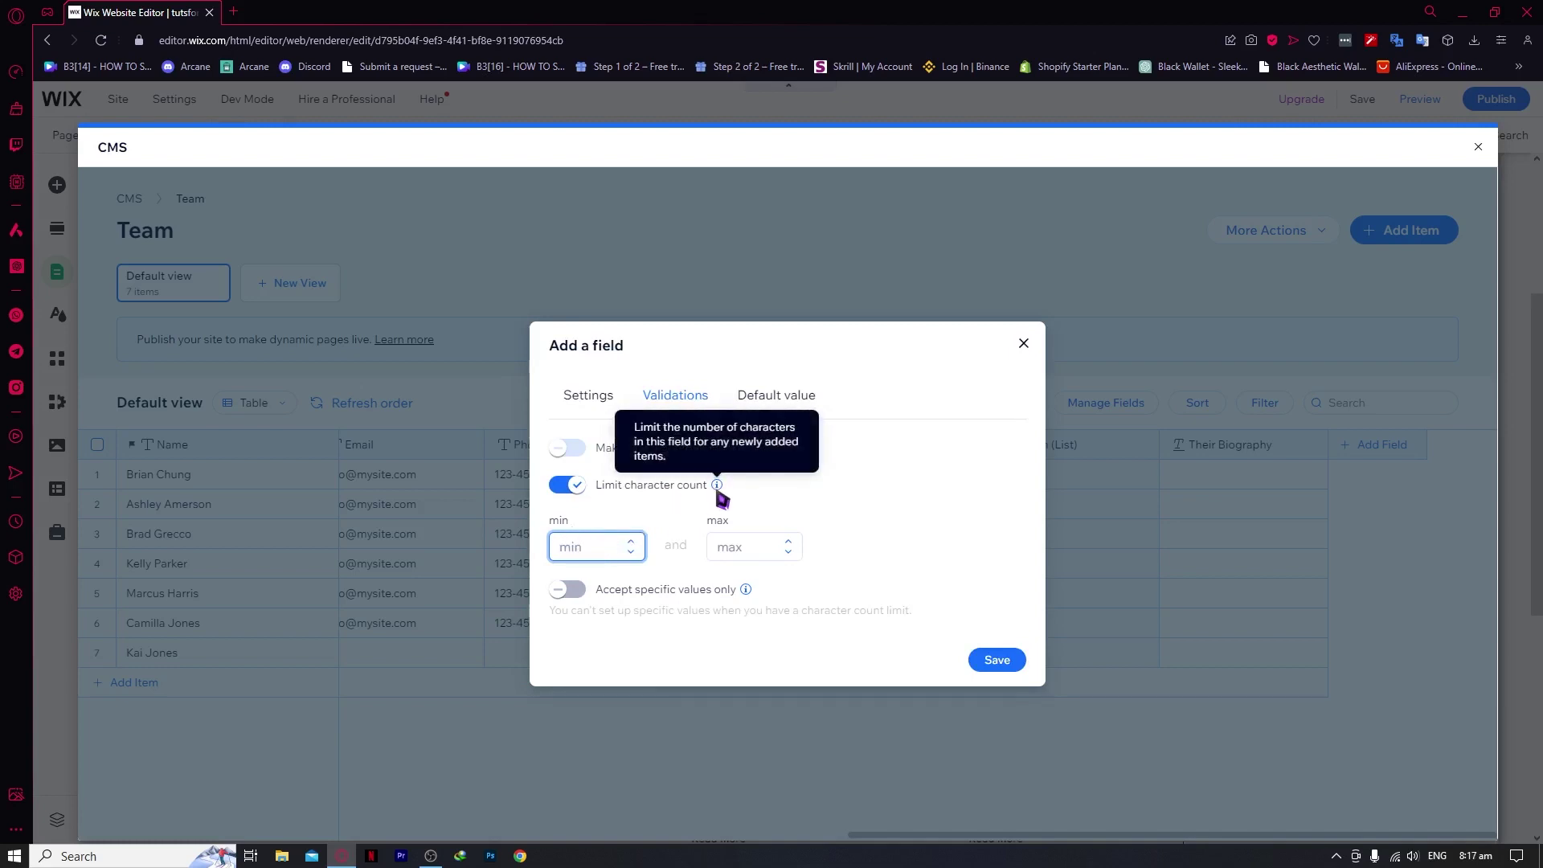
{"action": "type", "text": "40"}
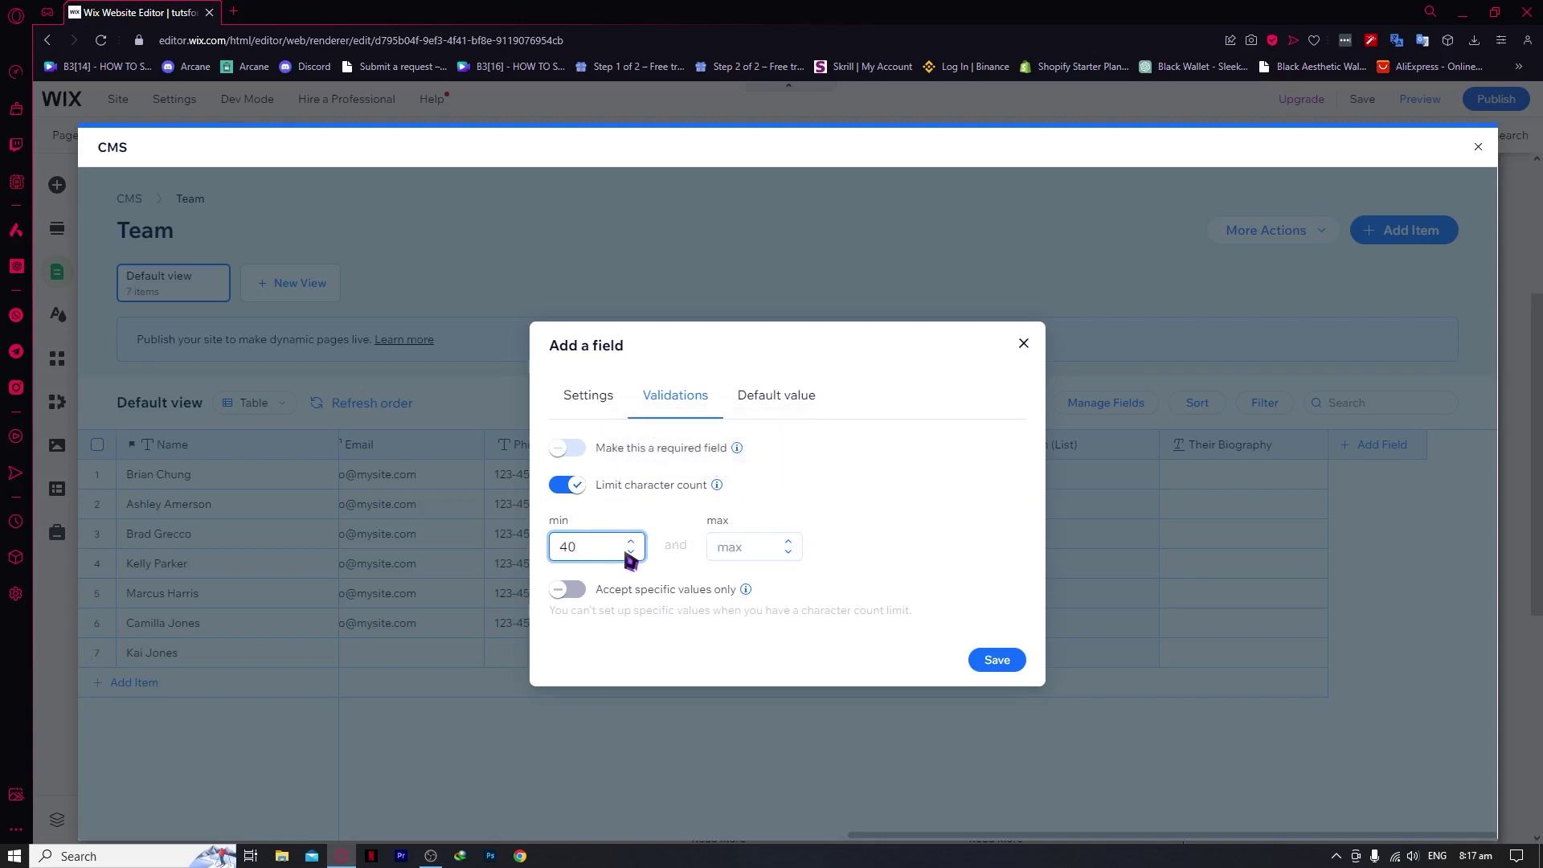
{"action": "left_click", "coordinate": [752, 553]}
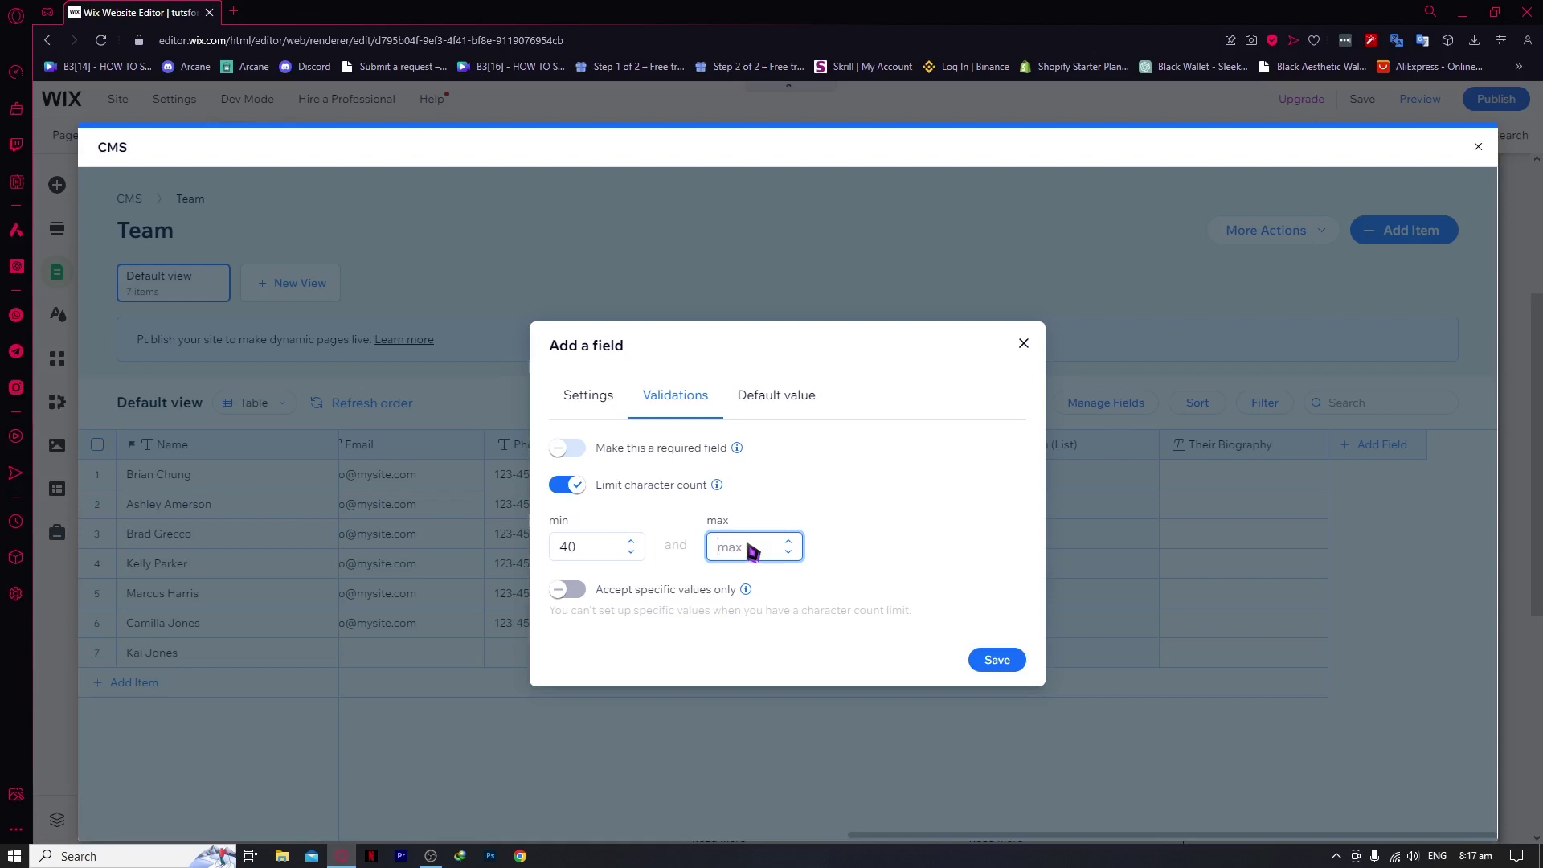
{"action": "type", "text": "100"}
{"action": "mouse_move", "coordinate": [746, 592]}
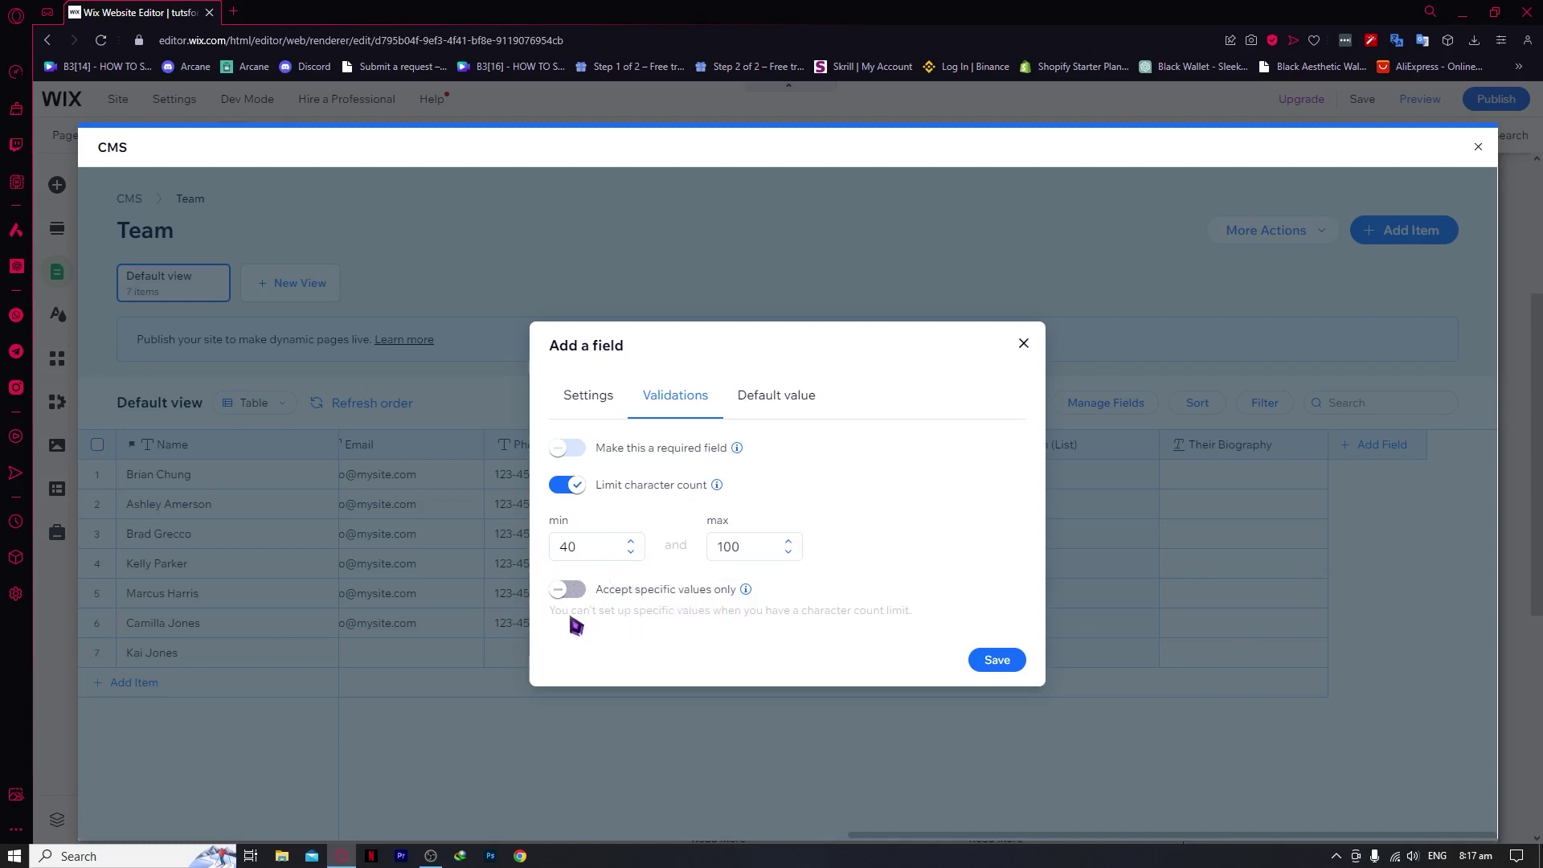
{"action": "left_click_drag", "start_coordinate": [572, 614], "coordinate": [924, 618]}
- Replace the character limit with accepted values only: 'red' and 'size 9'
{"action": "left_click", "coordinate": [568, 487]}
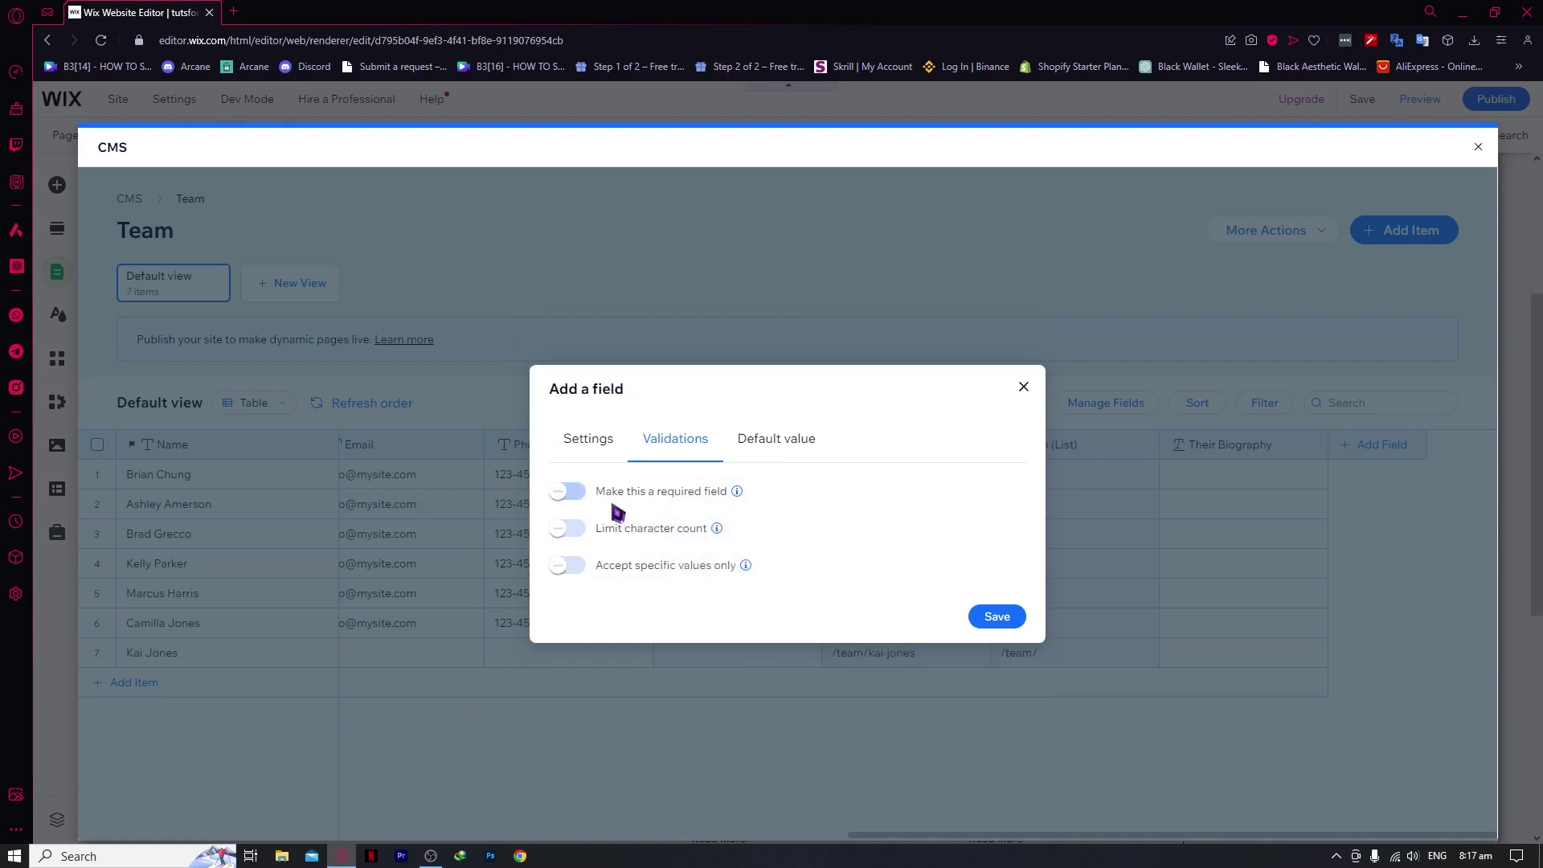
{"action": "left_click", "coordinate": [569, 564]}
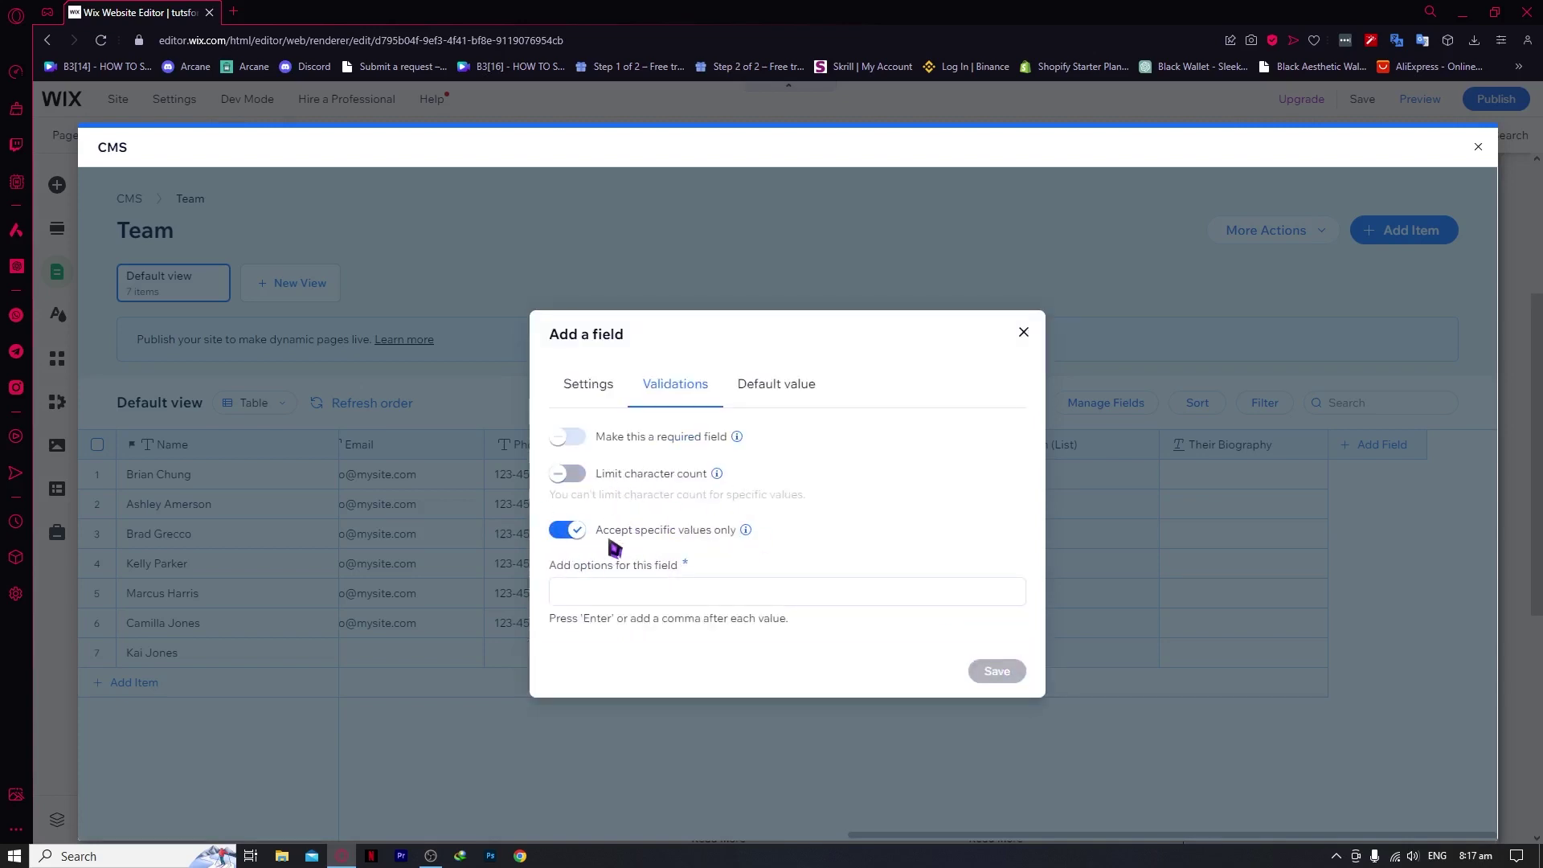
{"action": "left_click", "coordinate": [645, 595]}
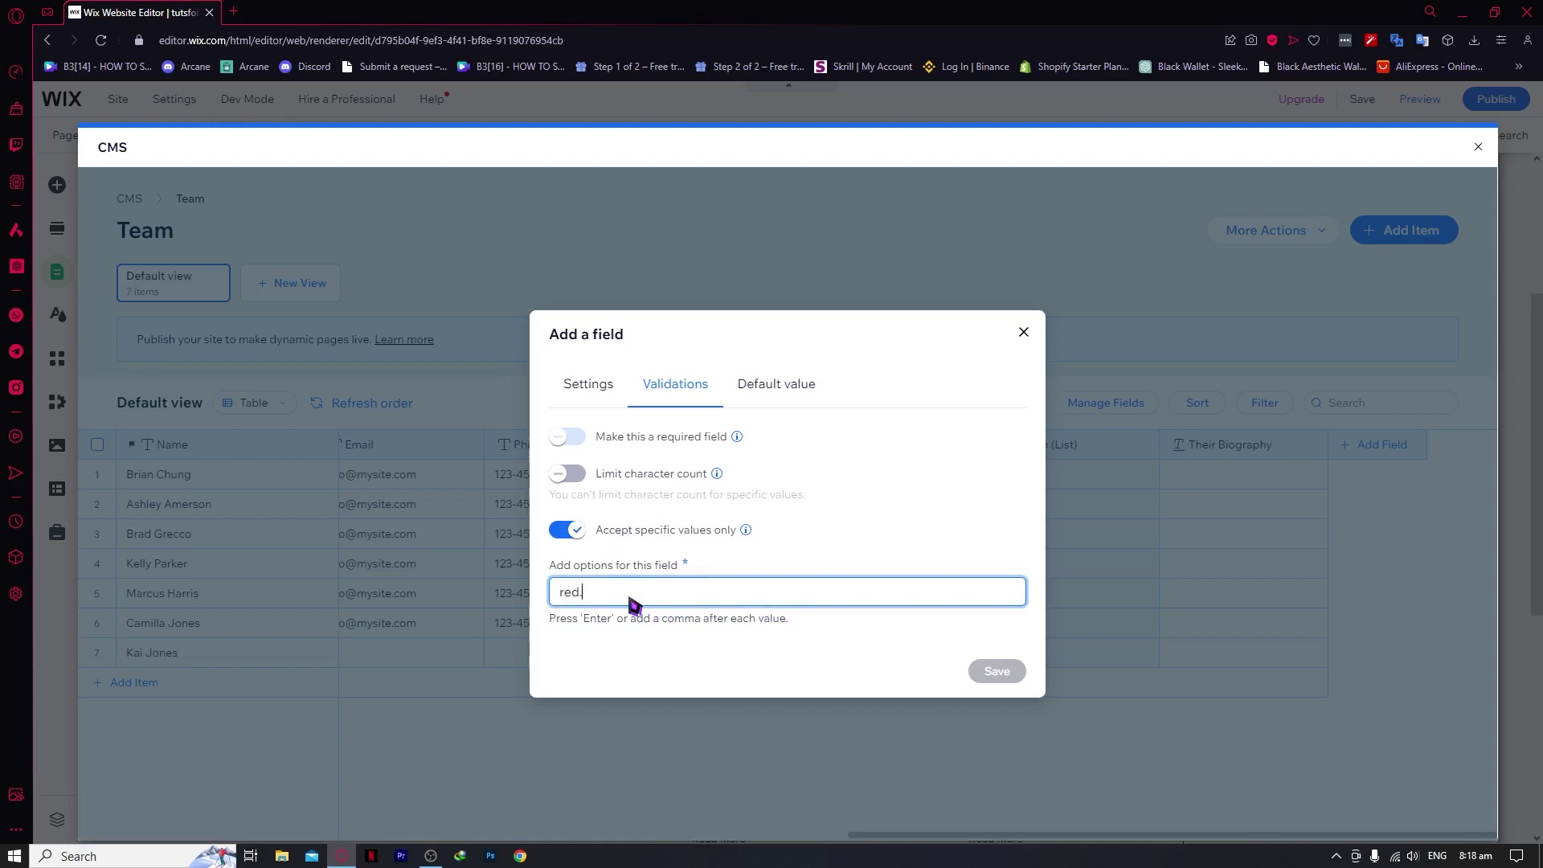
{"action": "type", "text": "red,"}
{"action": "key", "text": "Return"}
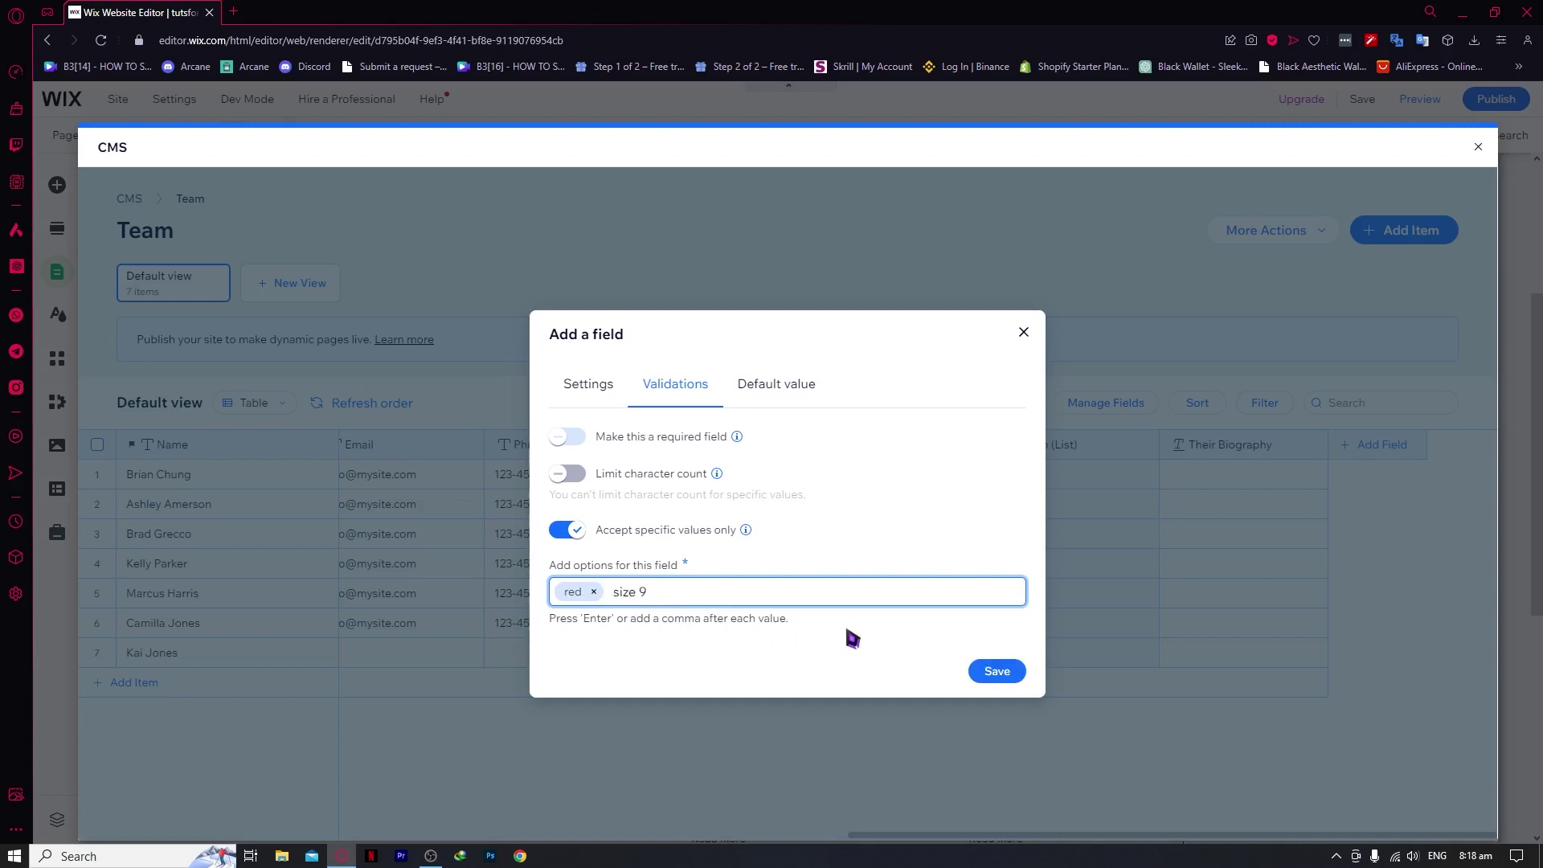
{"action": "key", "text": "BackSpace"}
{"action": "key", "text": "BackSpace"}
{"action": "key", "text": "BackSpace"}
{"action": "key", "text": "BackSpace"}
{"action": "key", "text": "BackSpace"}
{"action": "key", "text": "BackSpace"}
{"action": "type", "text": "size 9"}
{"action": "key", "text": "Return"}
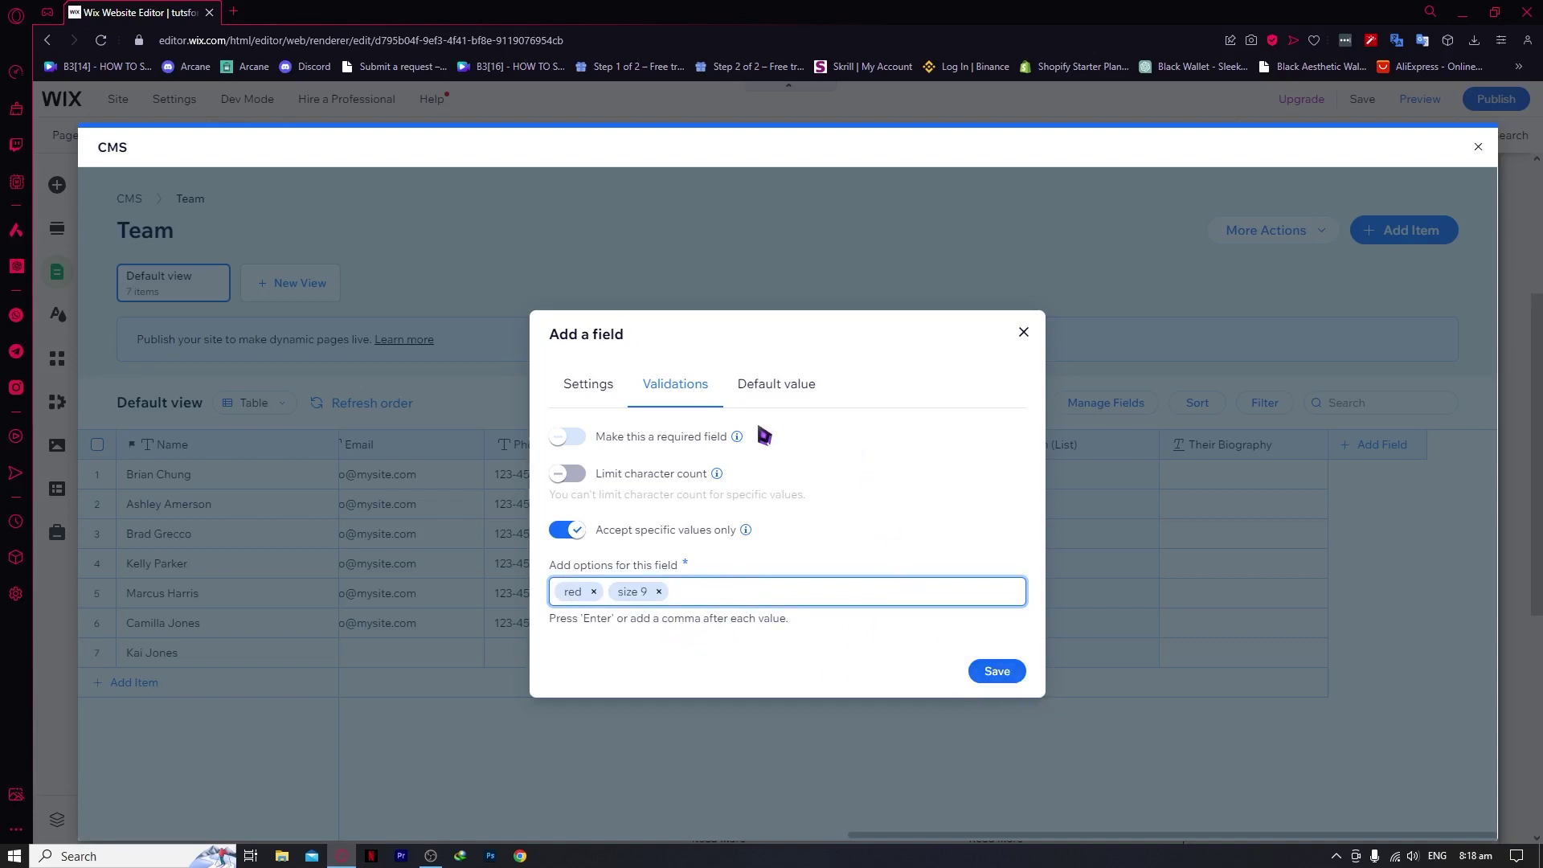
- From the Default value tab, open the Help Center article on default values
{"action": "left_click", "coordinate": [784, 394]}
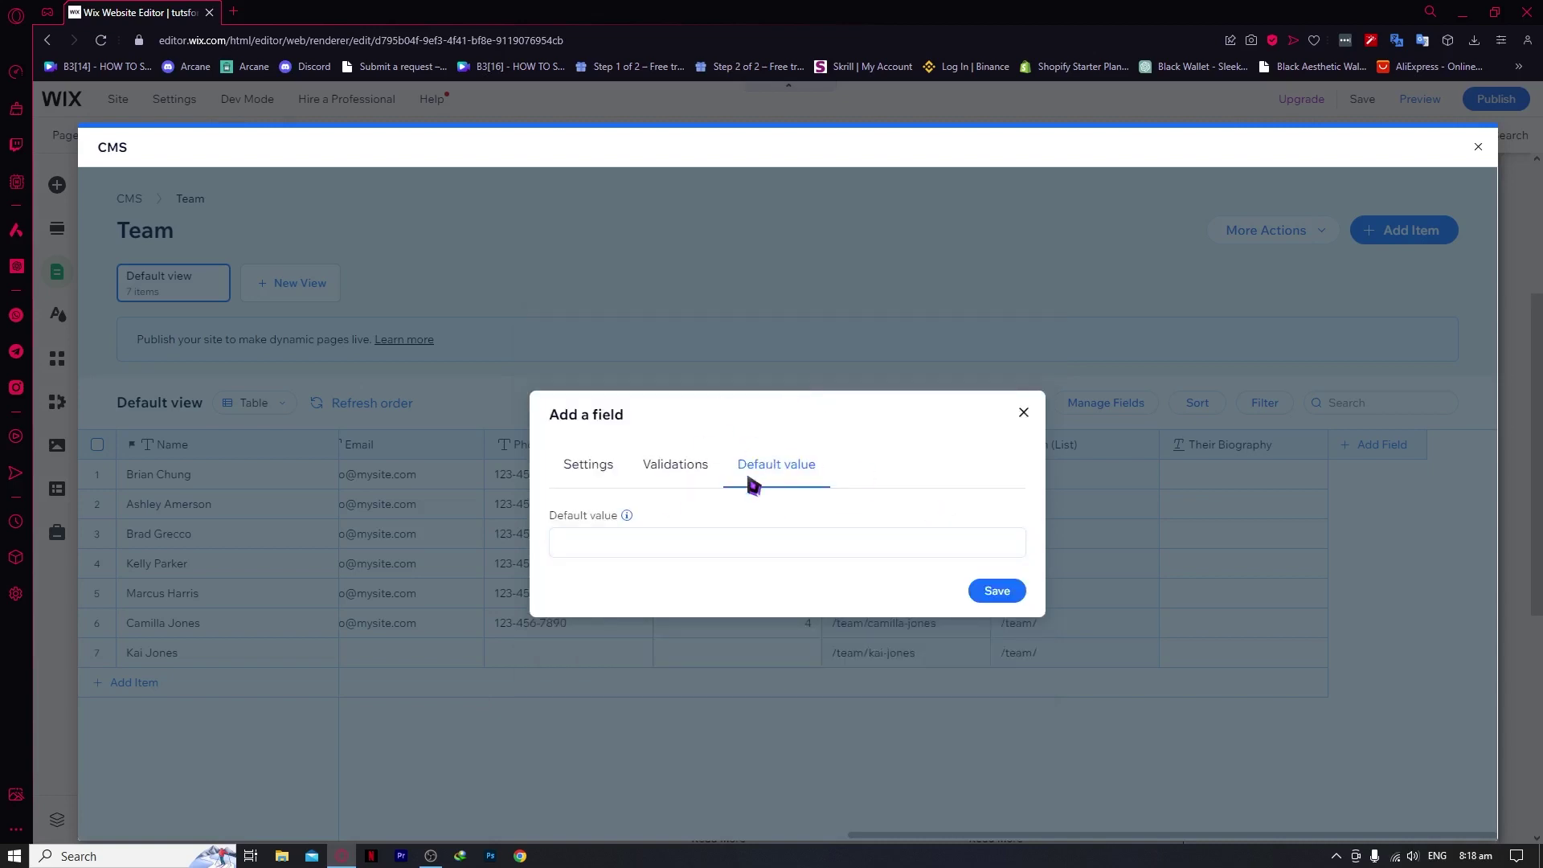
{"action": "mouse_move", "coordinate": [627, 516]}
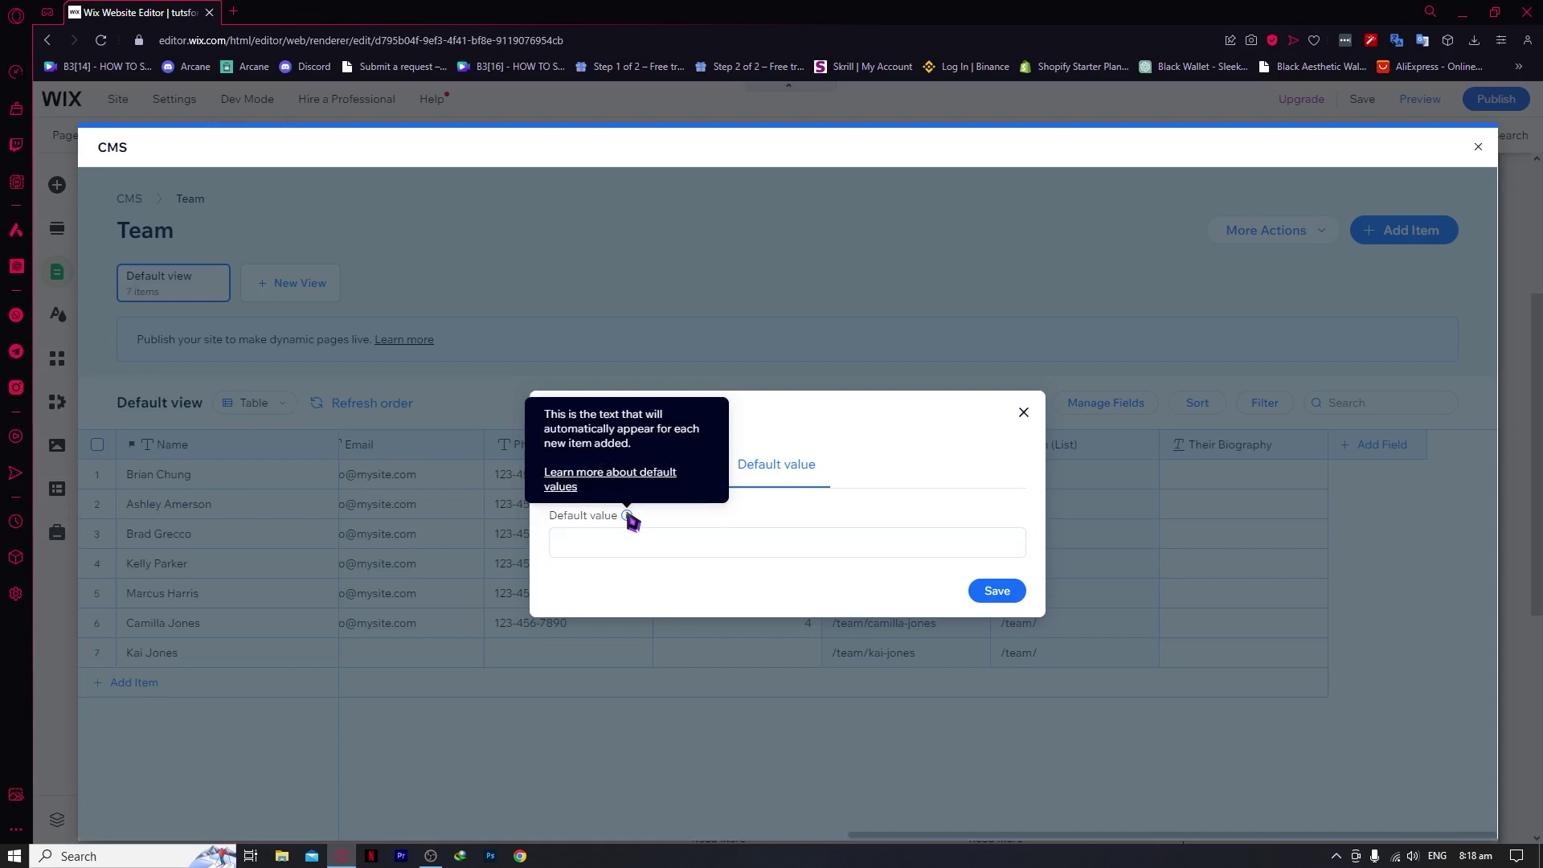
{"action": "left_click", "coordinate": [634, 541]}
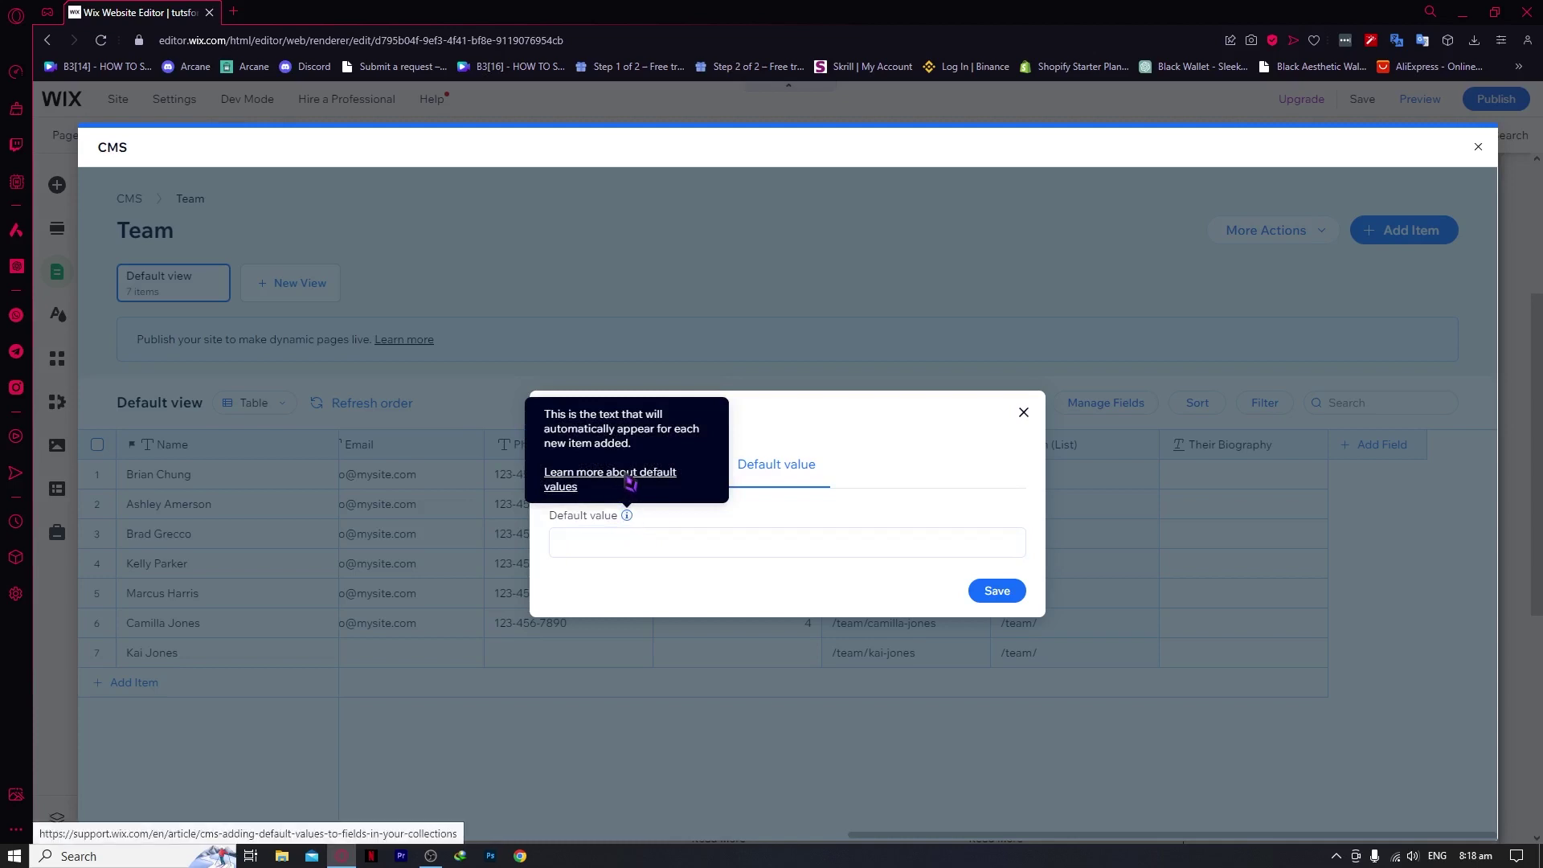
{"action": "left_click", "coordinate": [631, 483]}
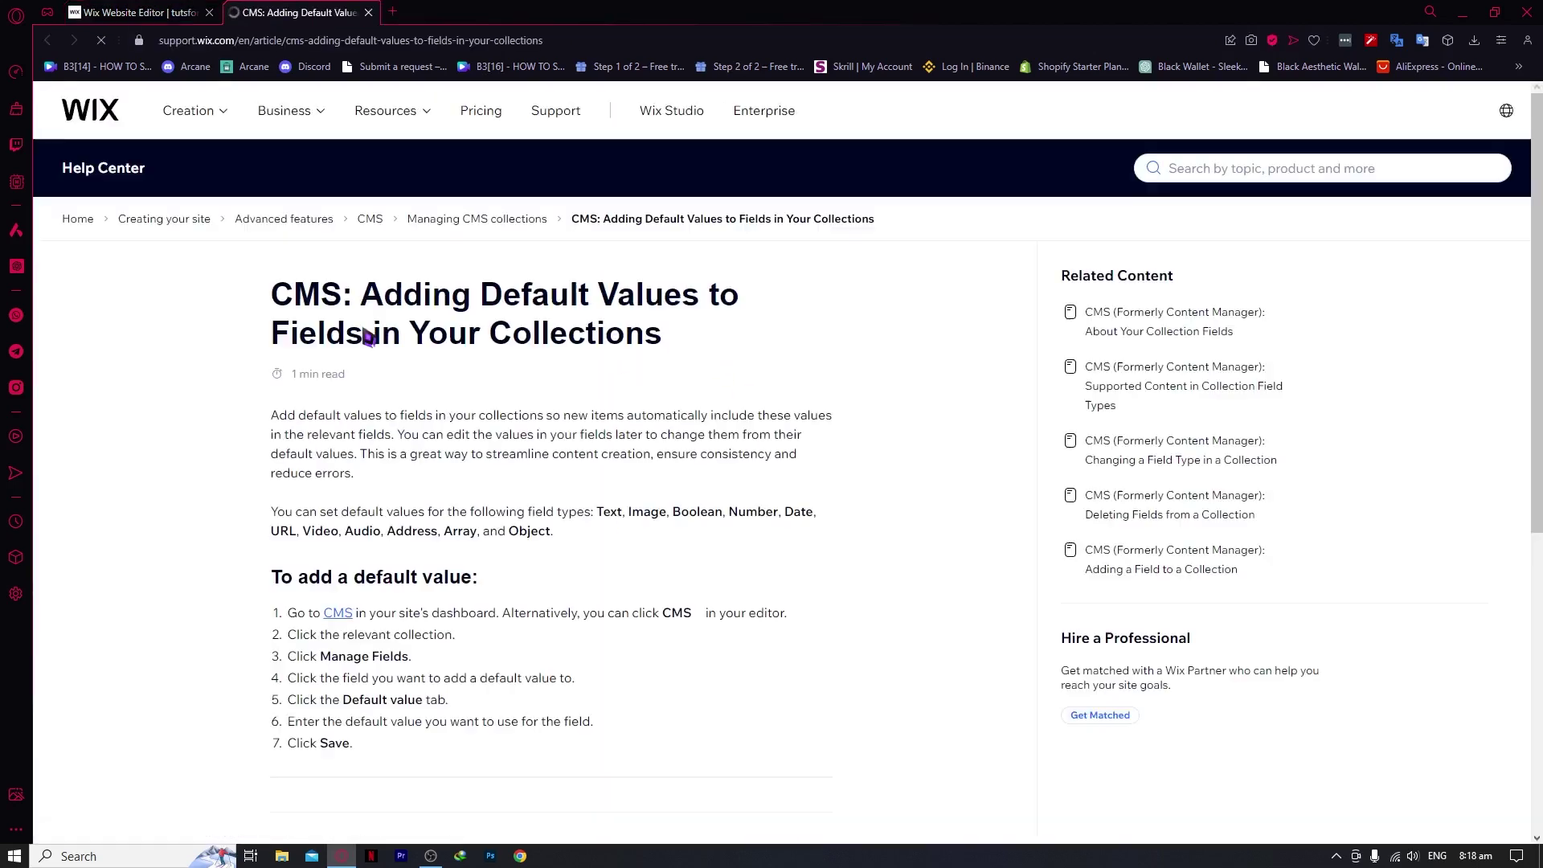
- Scroll through the help article's seven steps for adding a default value, including the 'In Stock' example
{"action": "scroll", "coordinate": [452, 467], "scroll_direction": "down", "scroll_amount": 4}
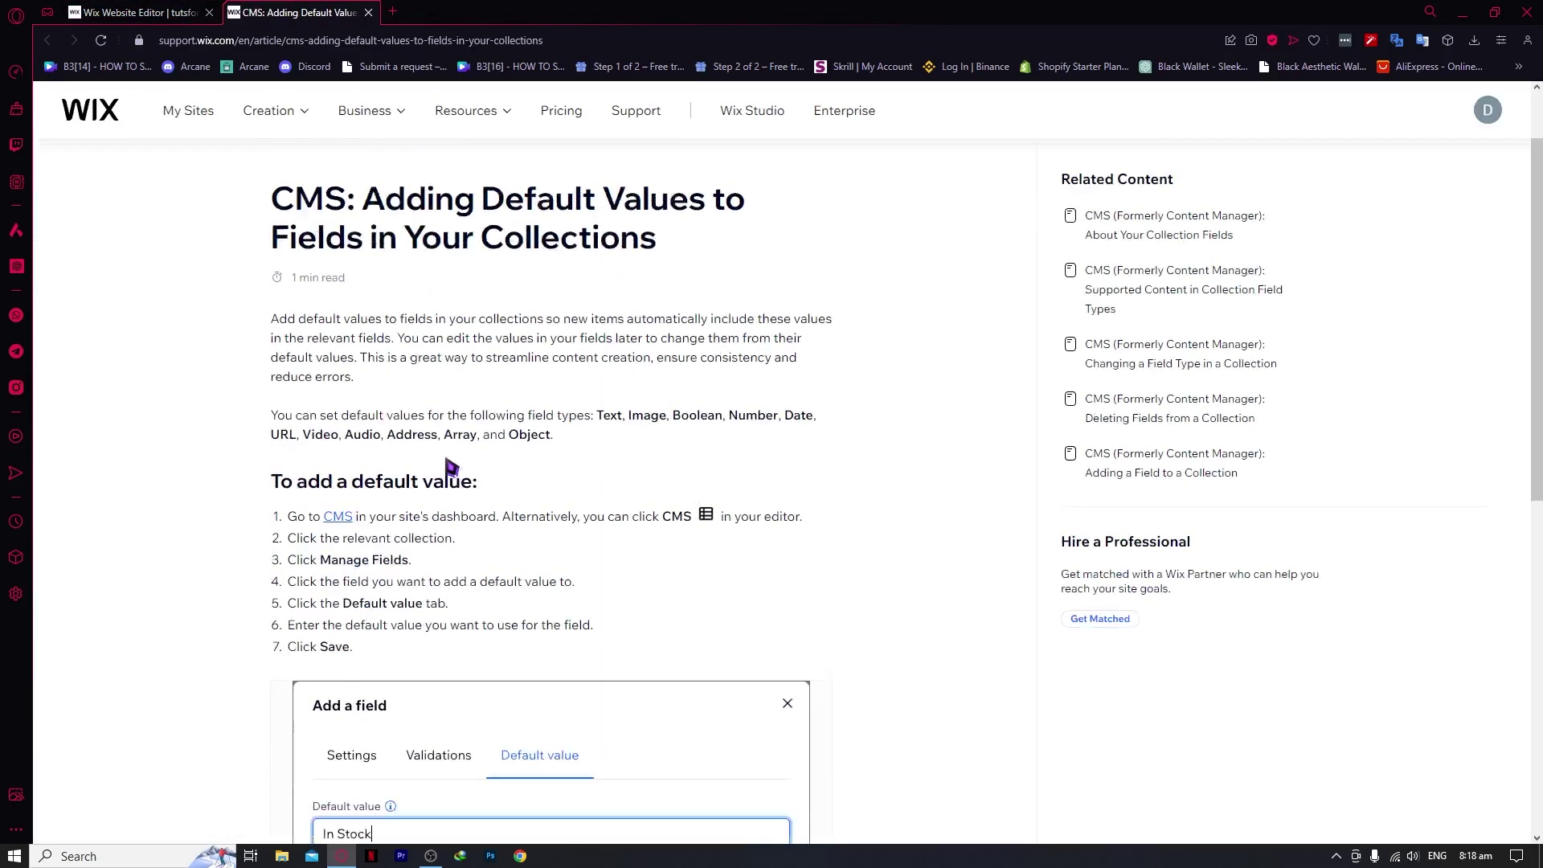
{"action": "scroll", "coordinate": [465, 603], "scroll_direction": "down", "scroll_amount": 2}
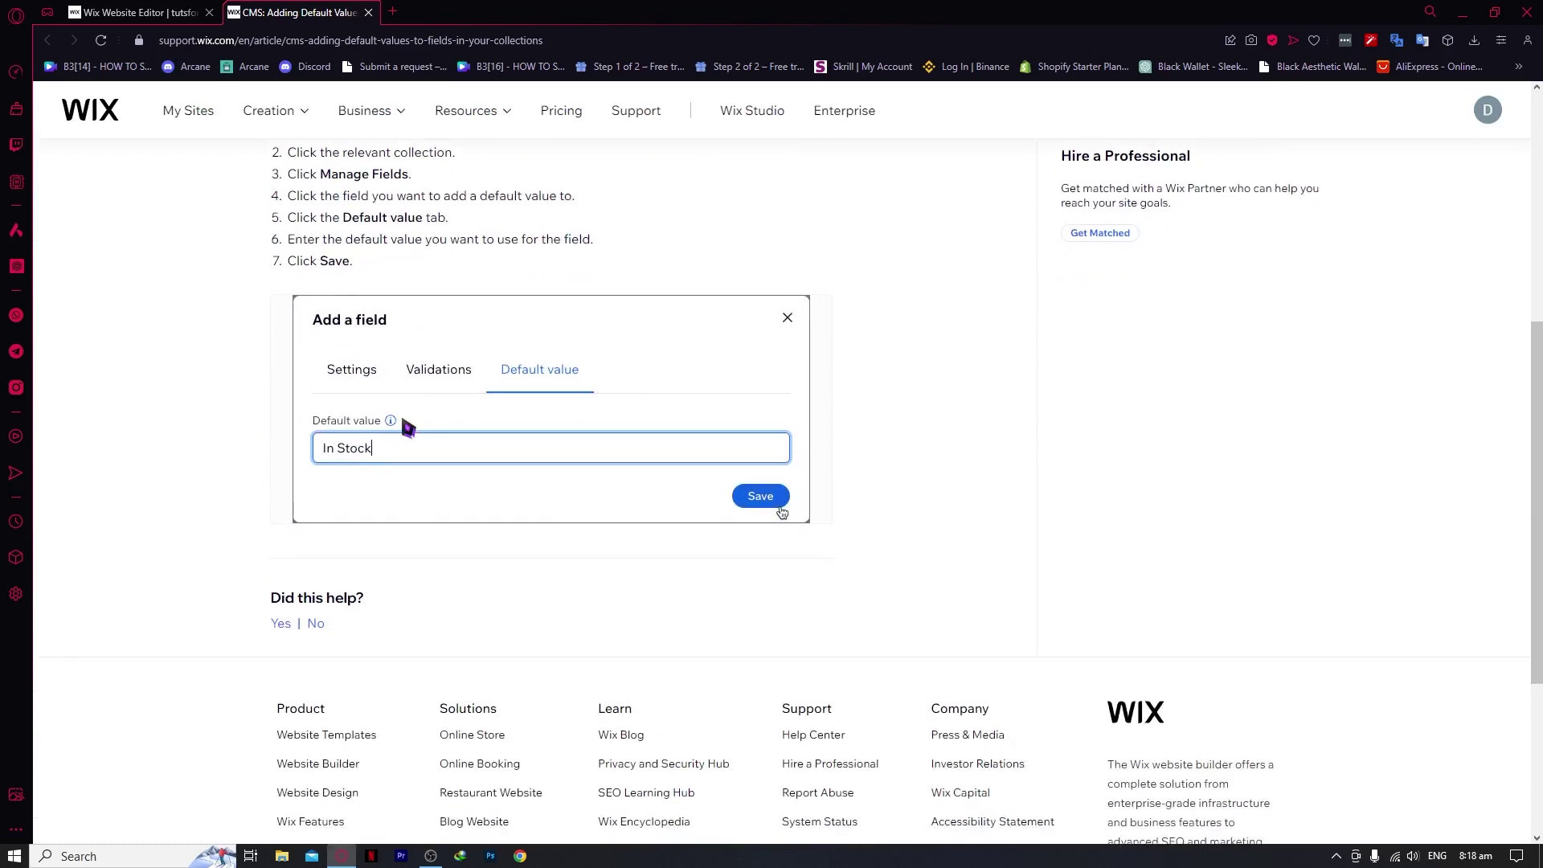
{"action": "scroll", "coordinate": [406, 522], "scroll_direction": "up", "scroll_amount": 2}
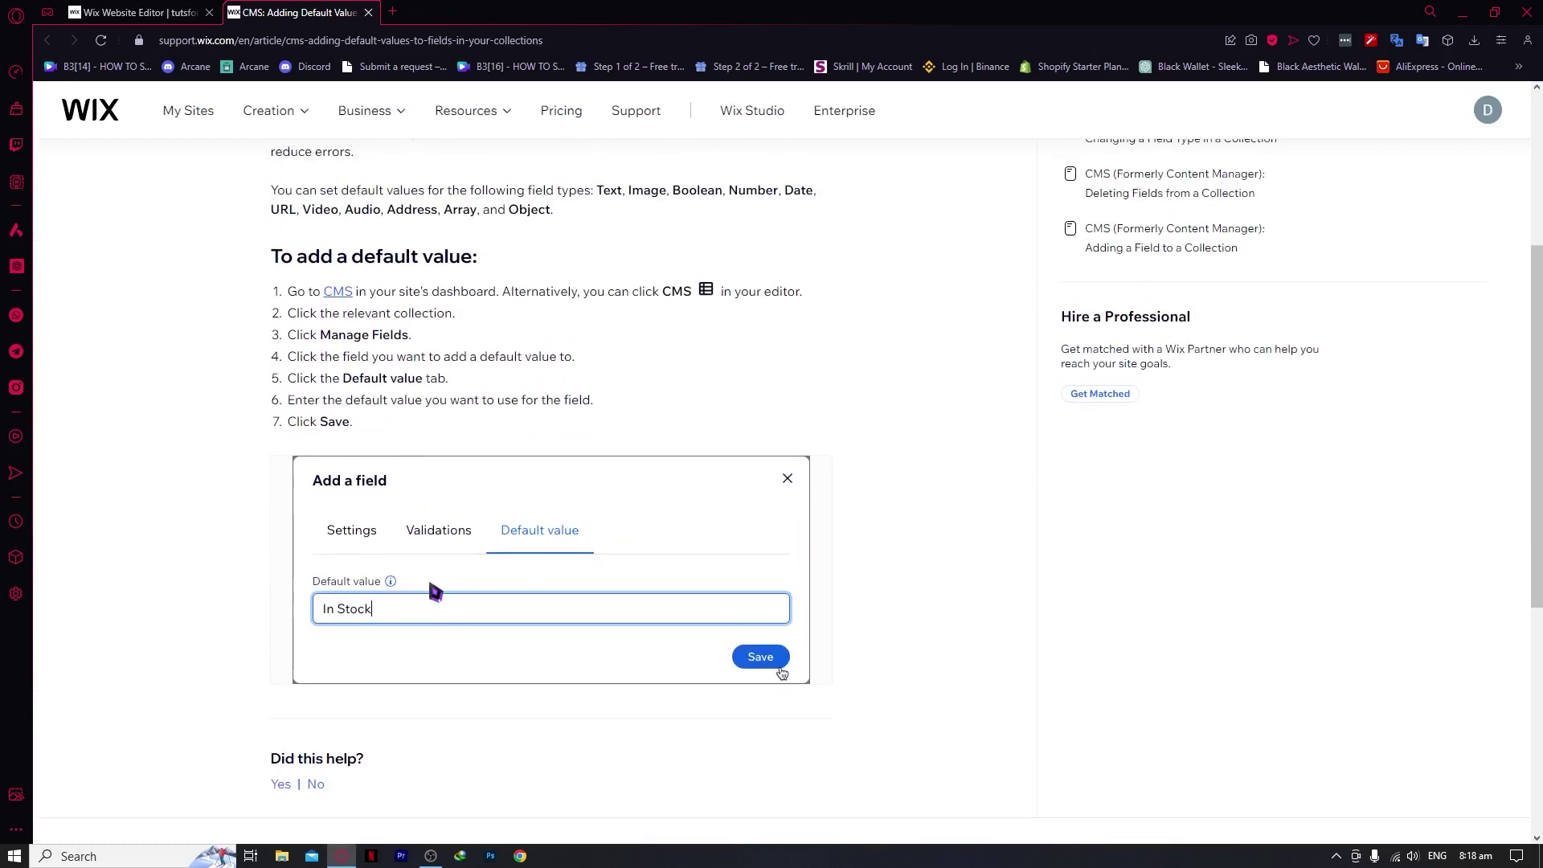
{"action": "scroll", "coordinate": [368, 648], "scroll_direction": "up", "scroll_amount": 1}
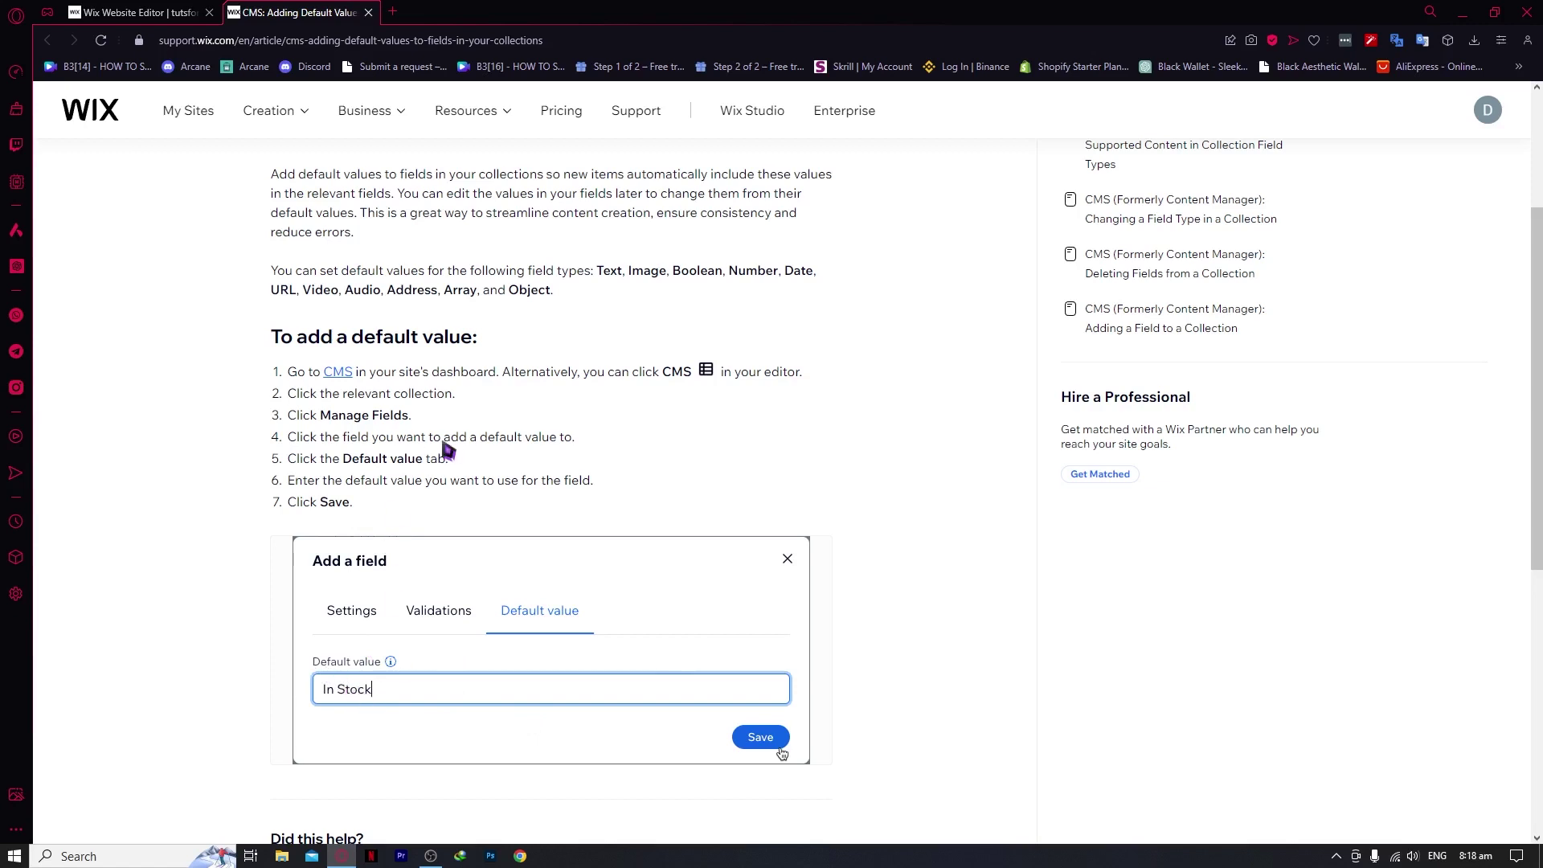
- Back in the editor, give the new Text field the default value PRE-ORDER and save it
{"action": "left_click", "coordinate": [133, 12]}
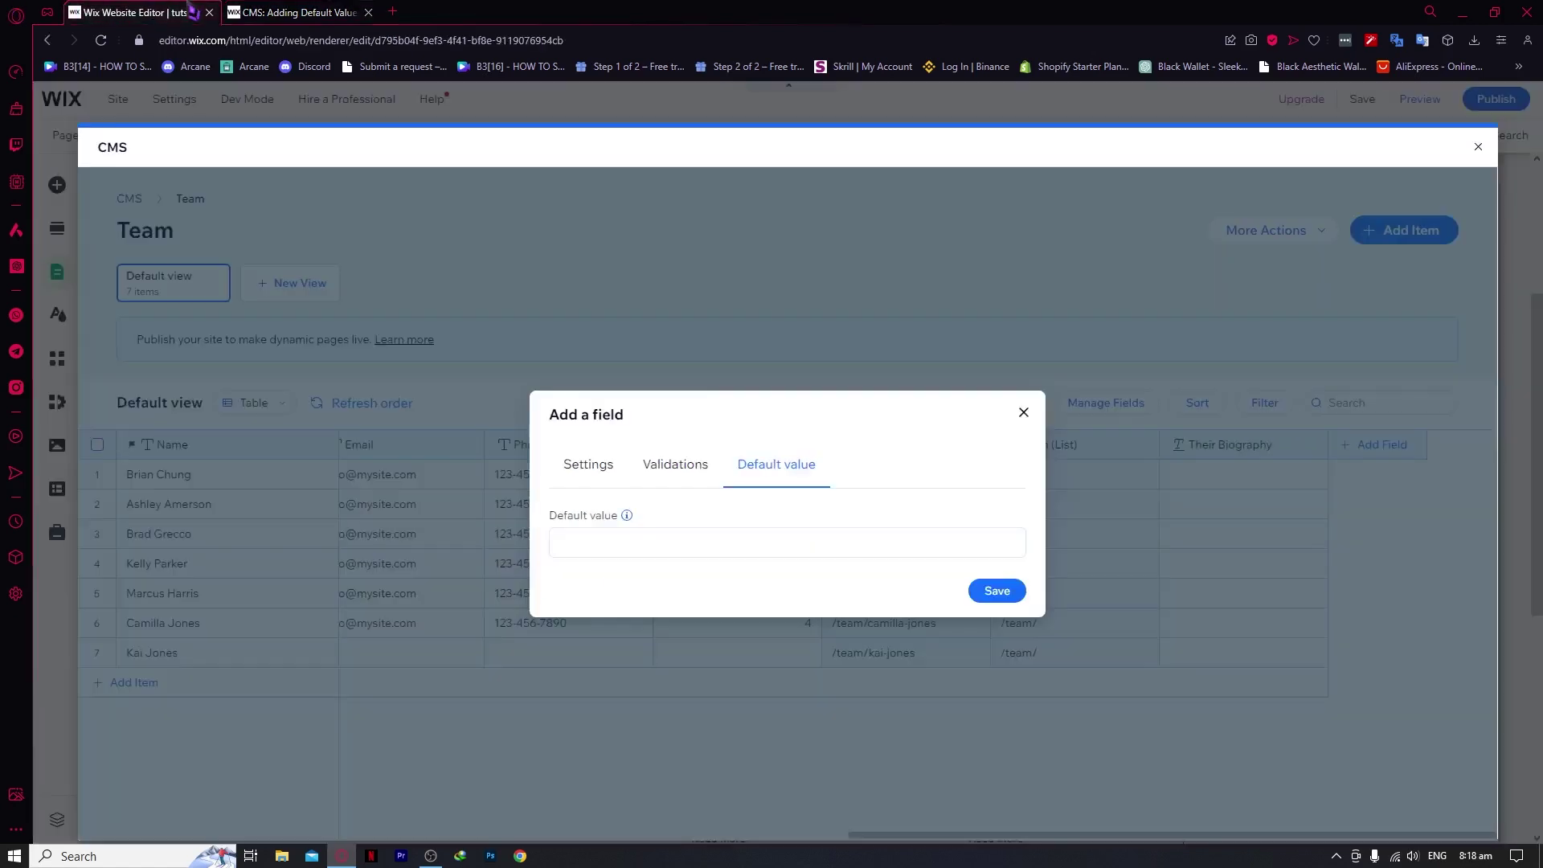
{"action": "left_click", "coordinate": [673, 555]}
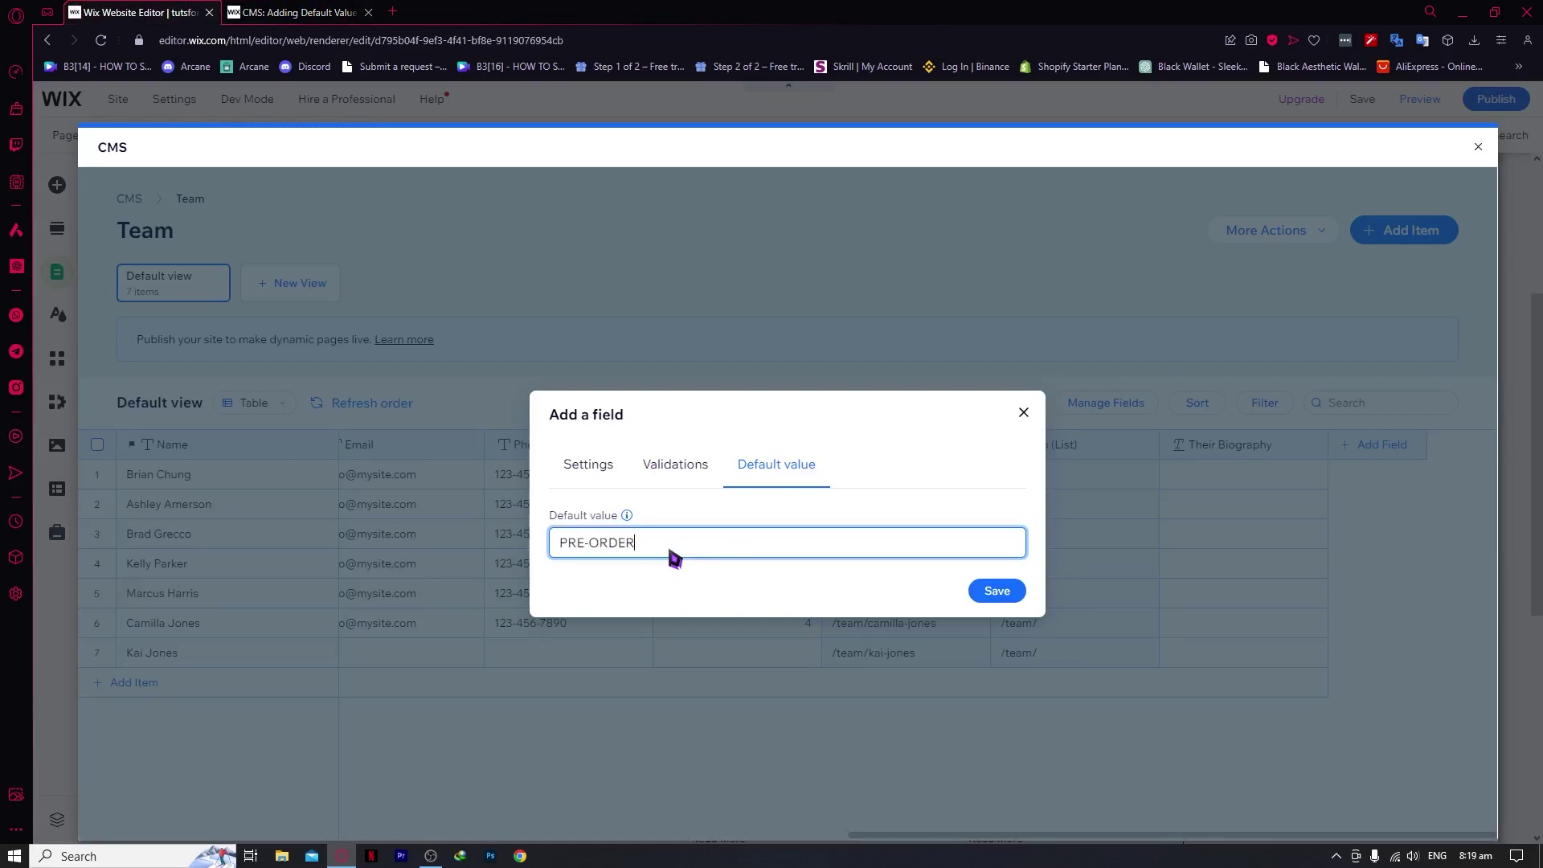
{"action": "left_click", "coordinate": [1004, 595]}
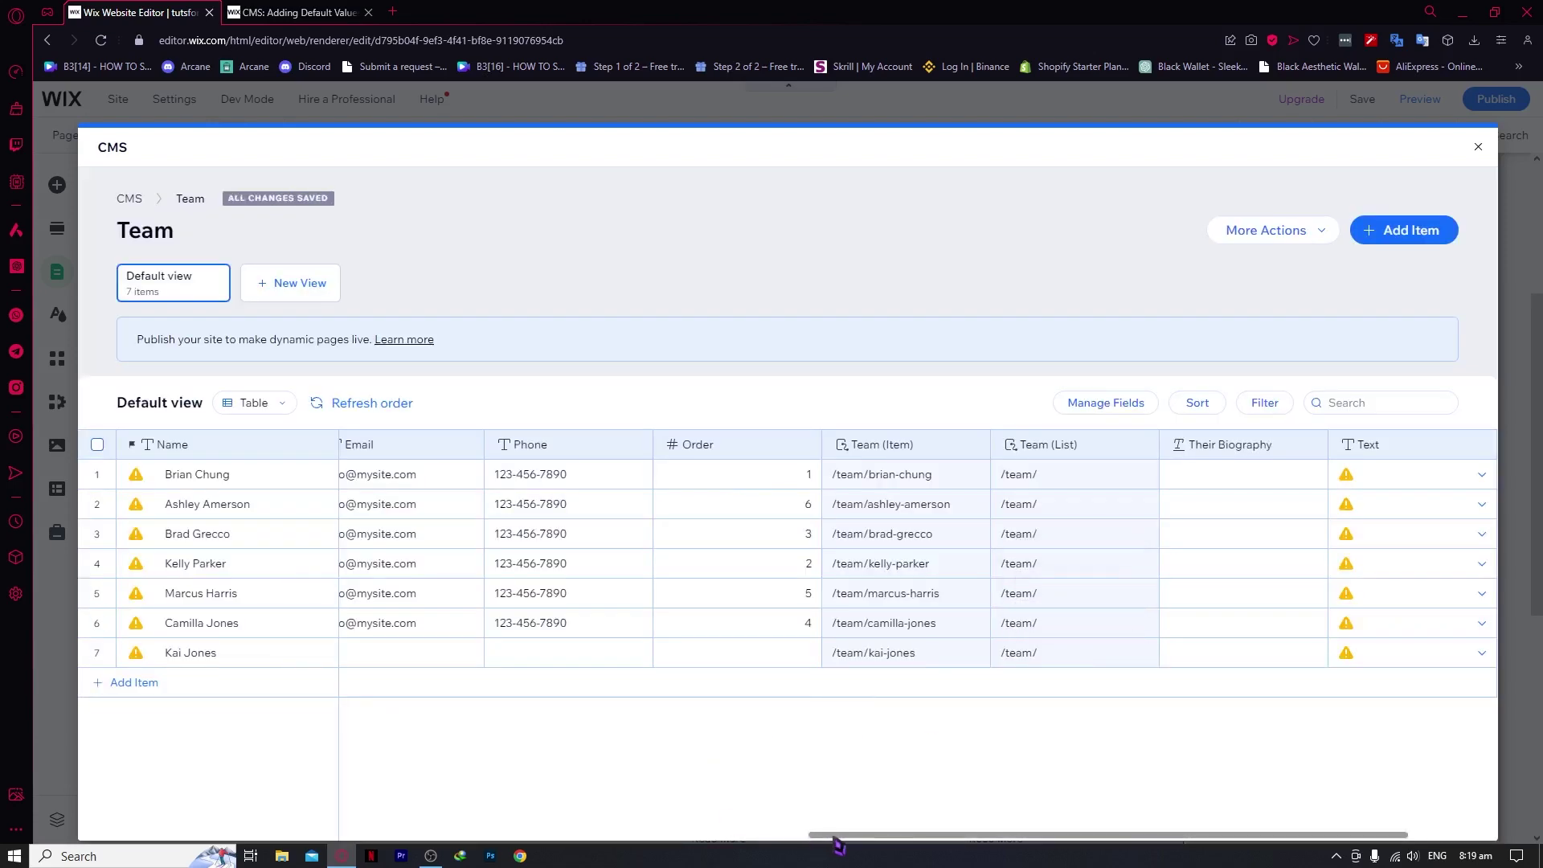
{"action": "left_click", "coordinate": [1478, 480]}
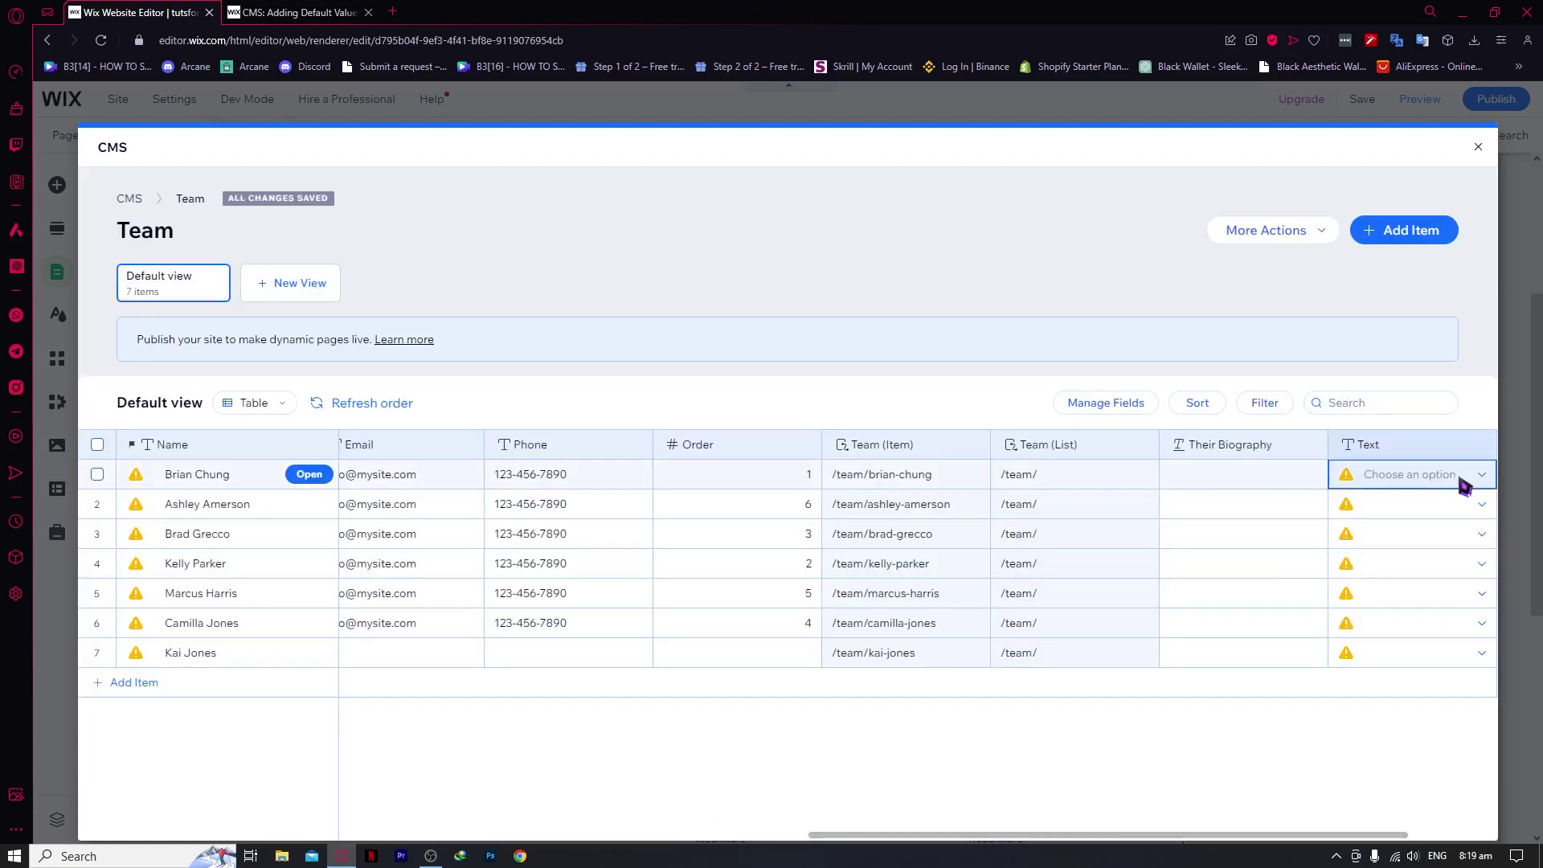
{"action": "left_click", "coordinate": [1376, 484]}
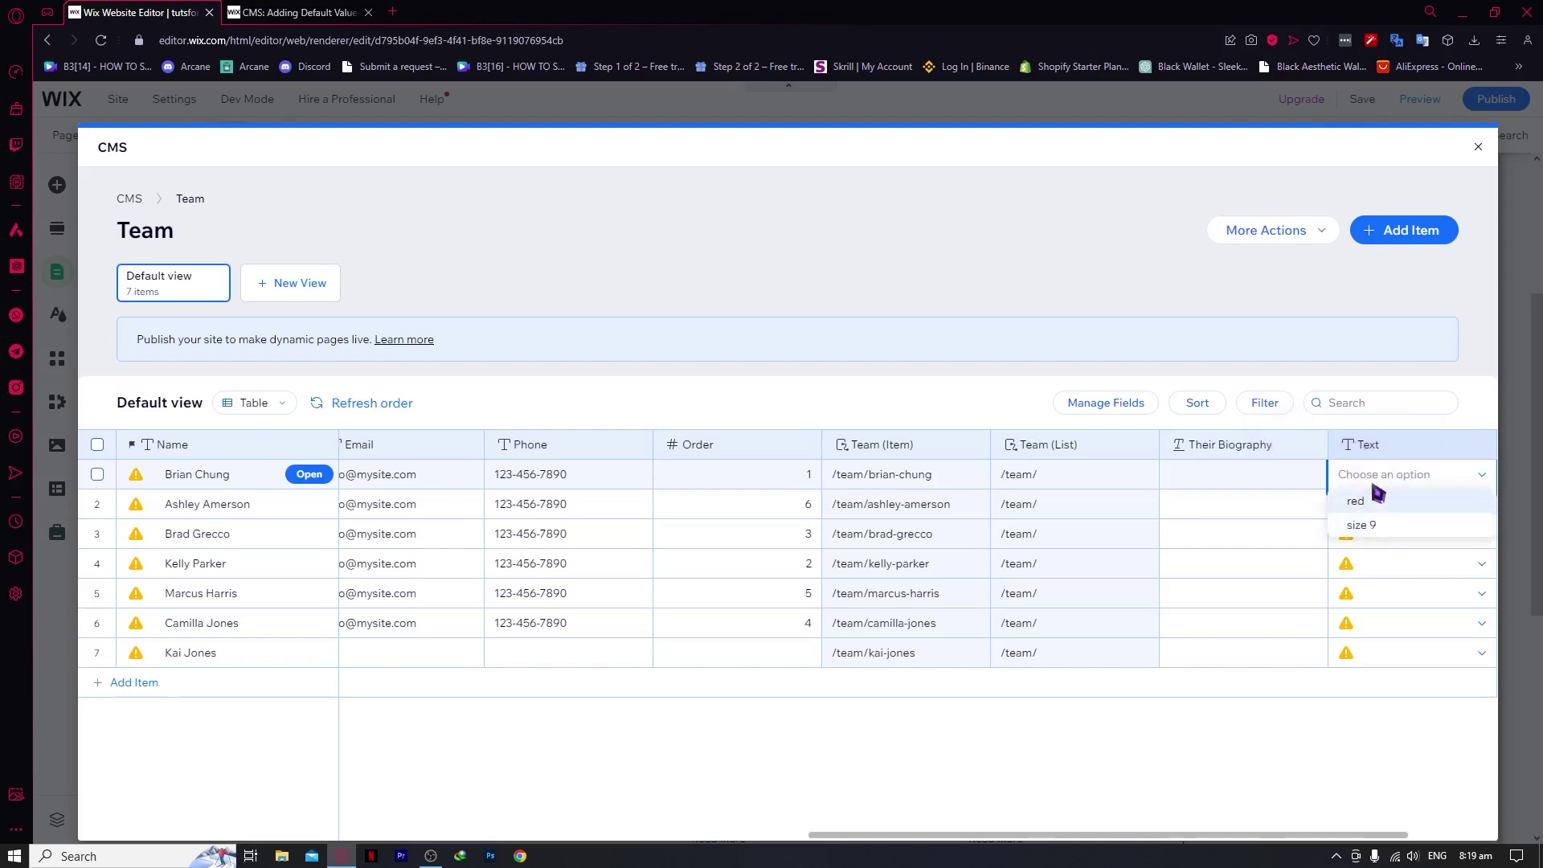
{"action": "key", "text": "Escape"}
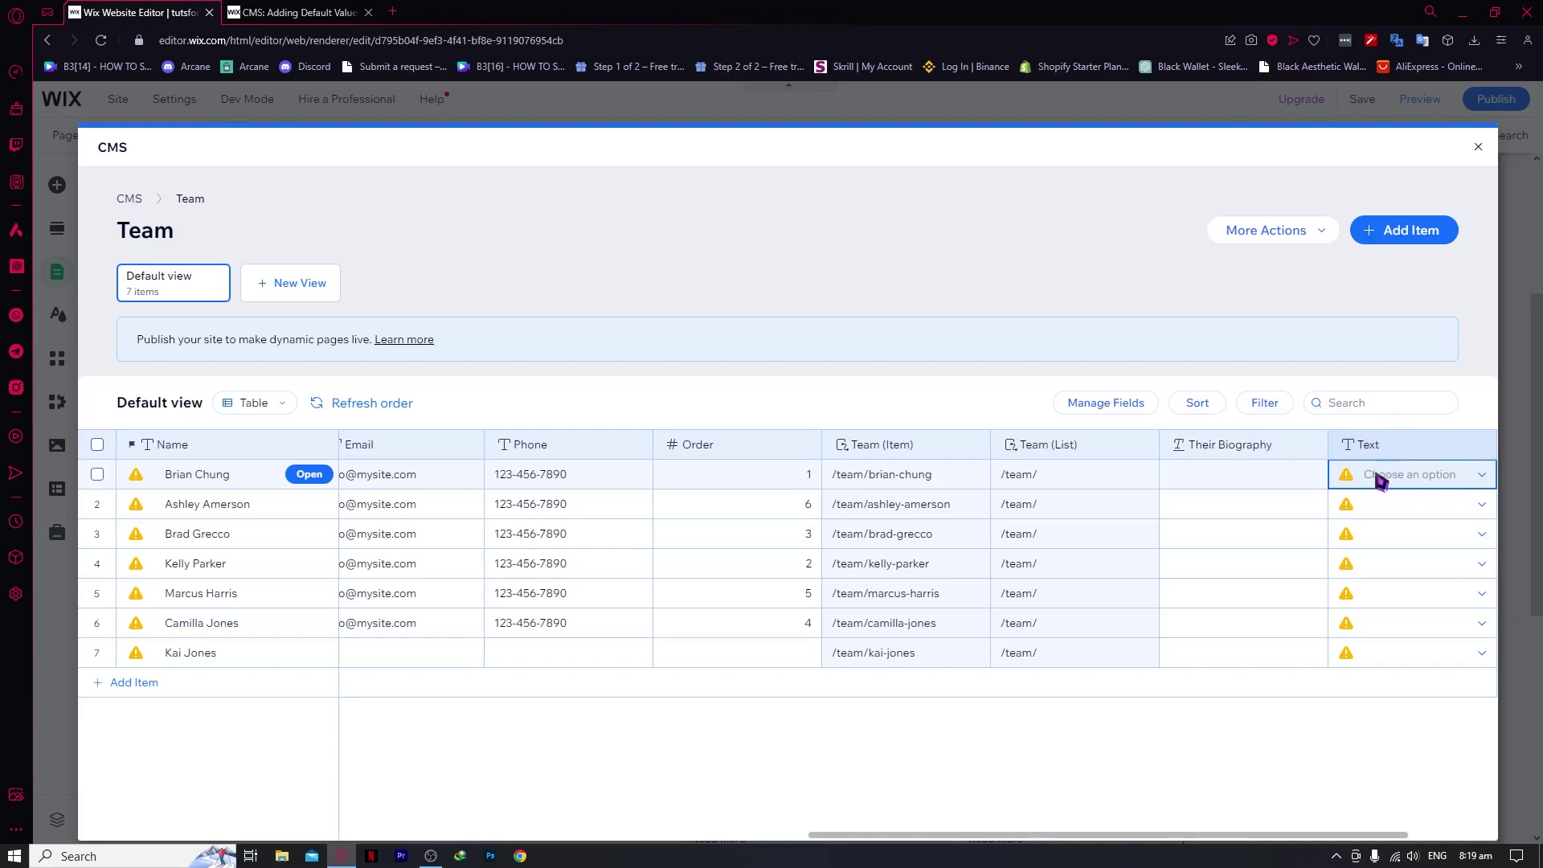
{"action": "left_click", "coordinate": [1367, 482]}
{"action": "left_click", "coordinate": [1376, 482]}
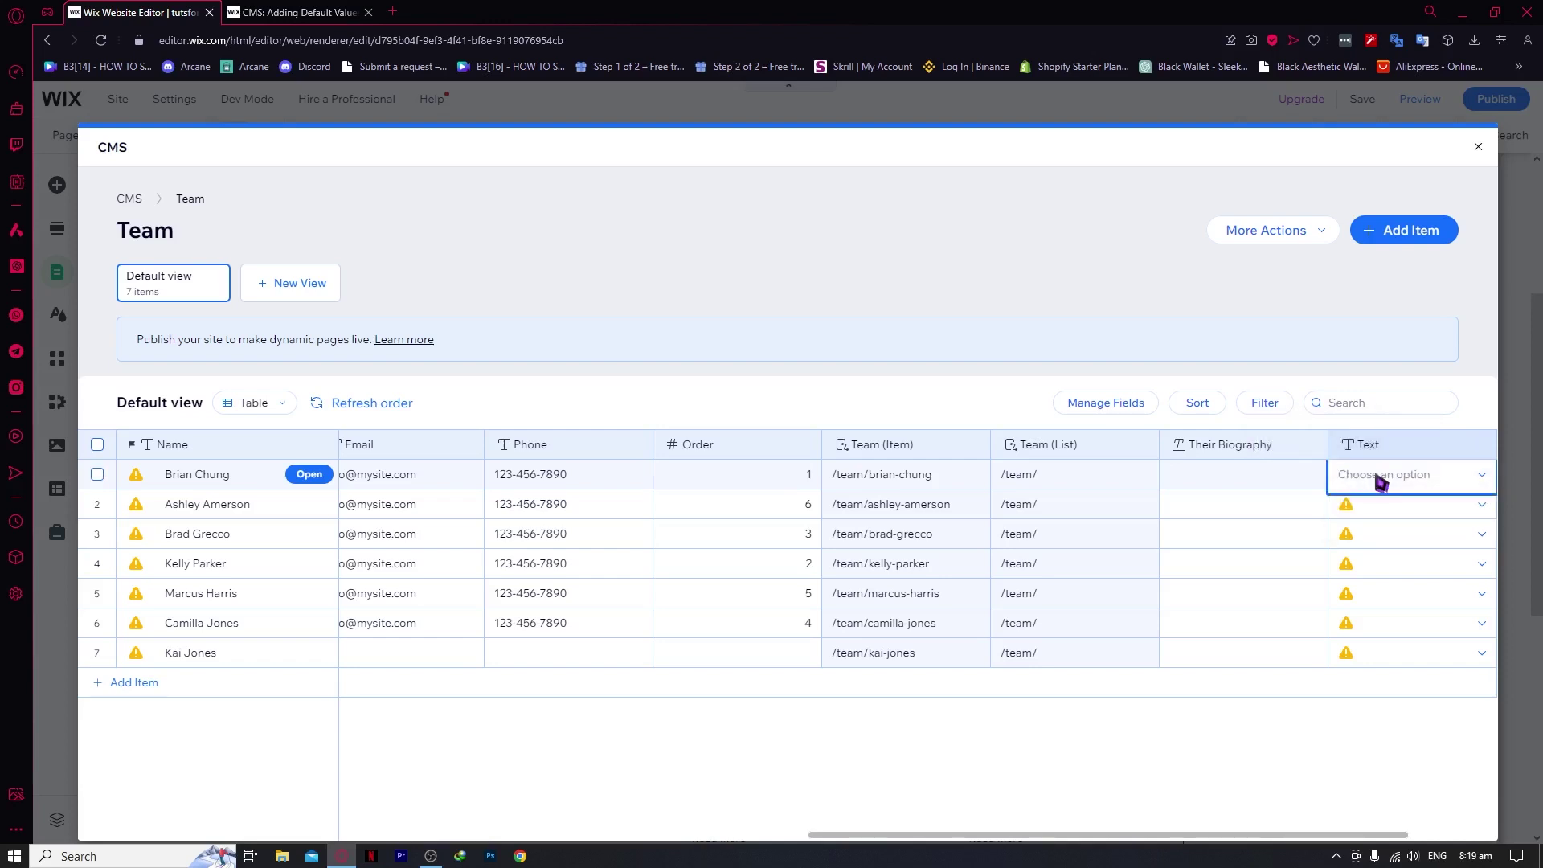
{"action": "left_click", "coordinate": [1376, 484]}
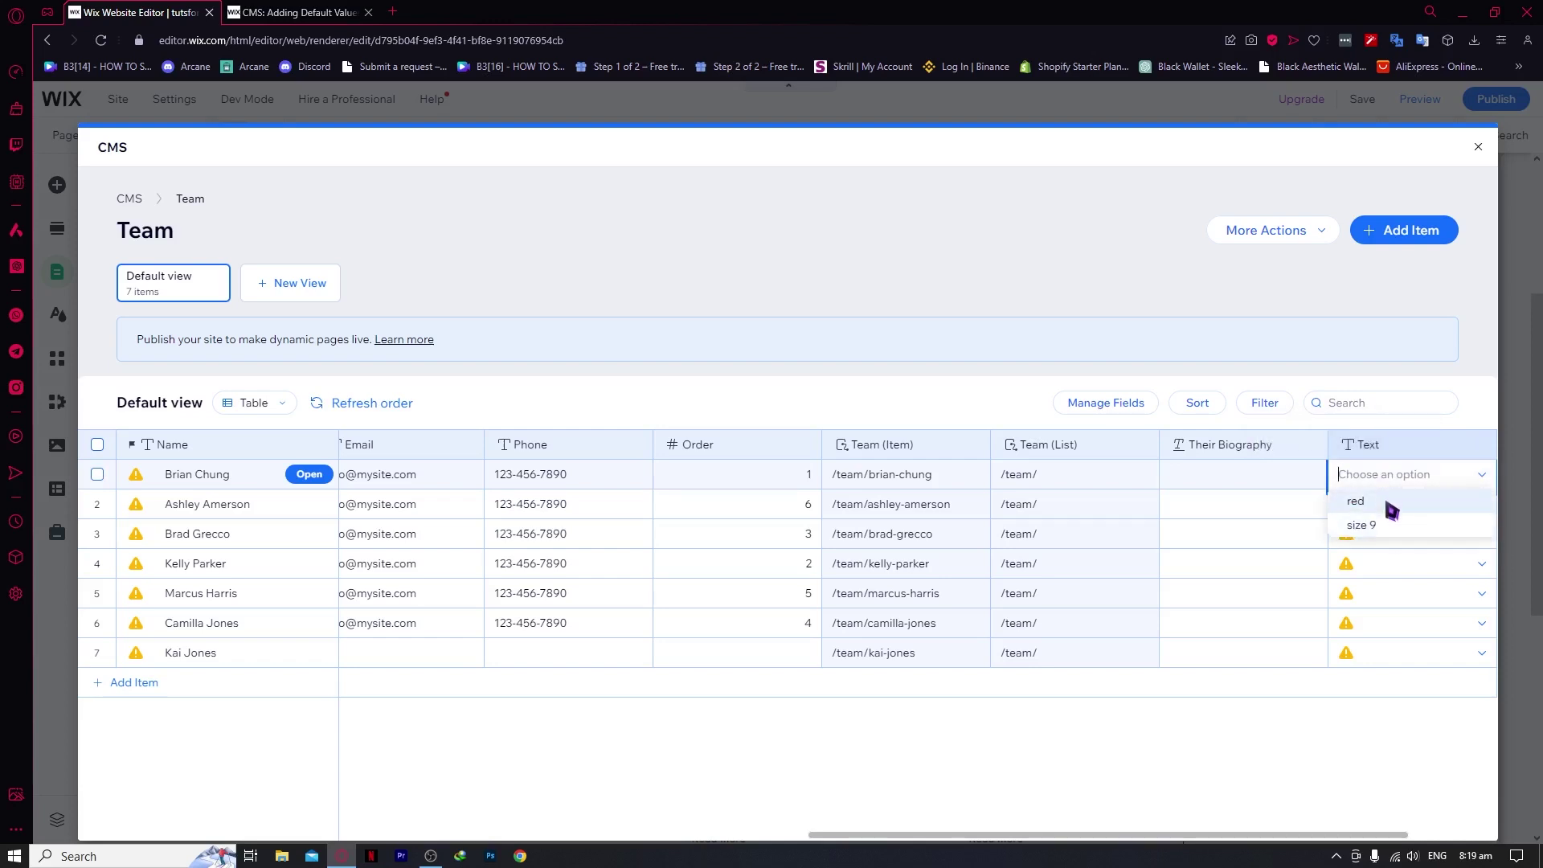
{"action": "left_click", "coordinate": [1397, 444]}
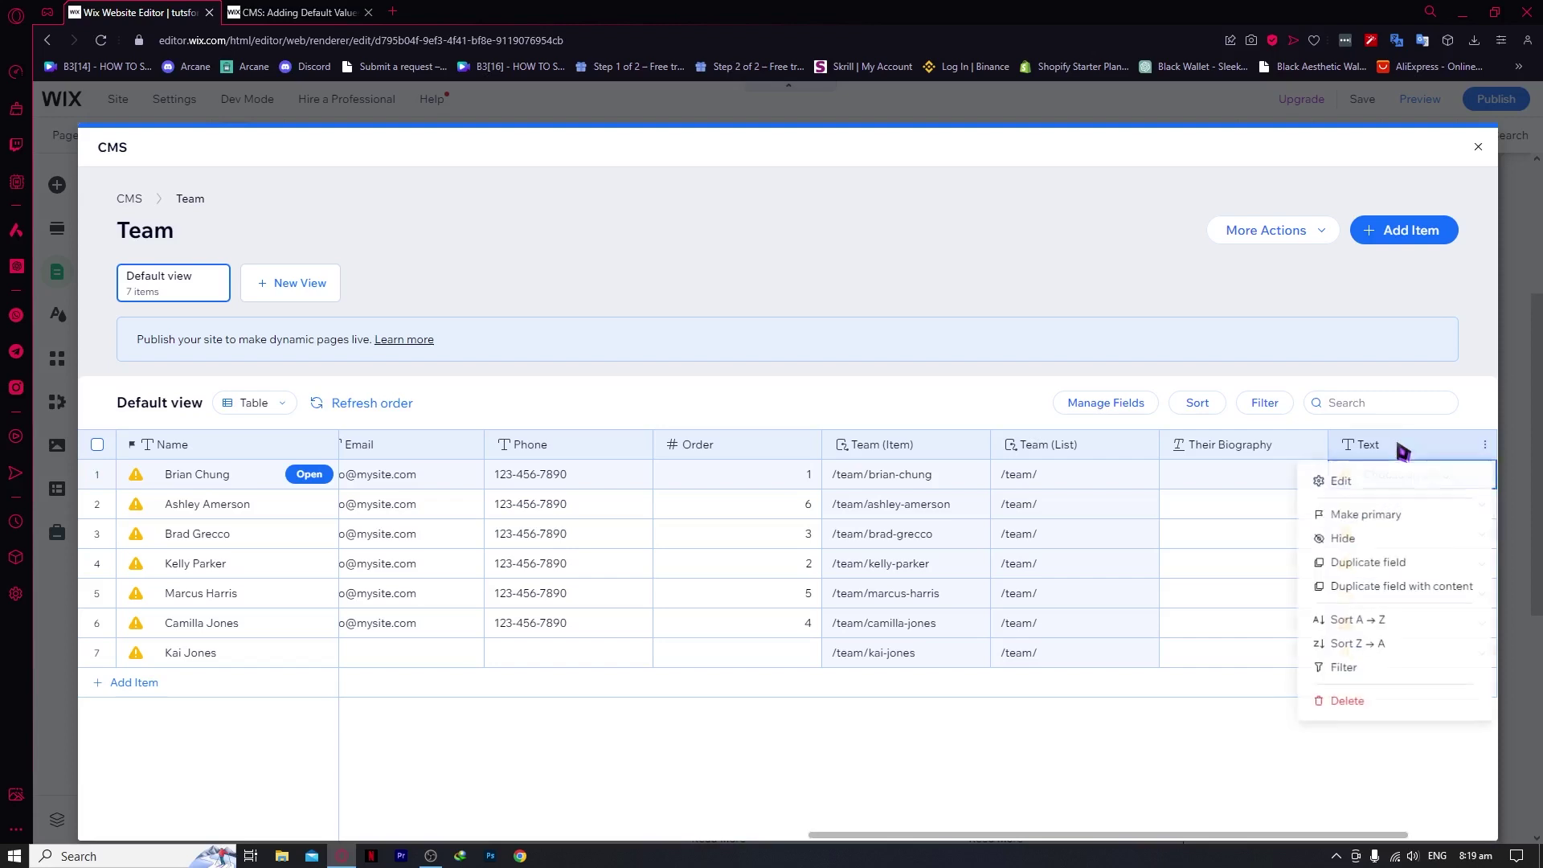
{"action": "left_click", "coordinate": [1382, 481]}
{"action": "left_click", "coordinate": [707, 373]}
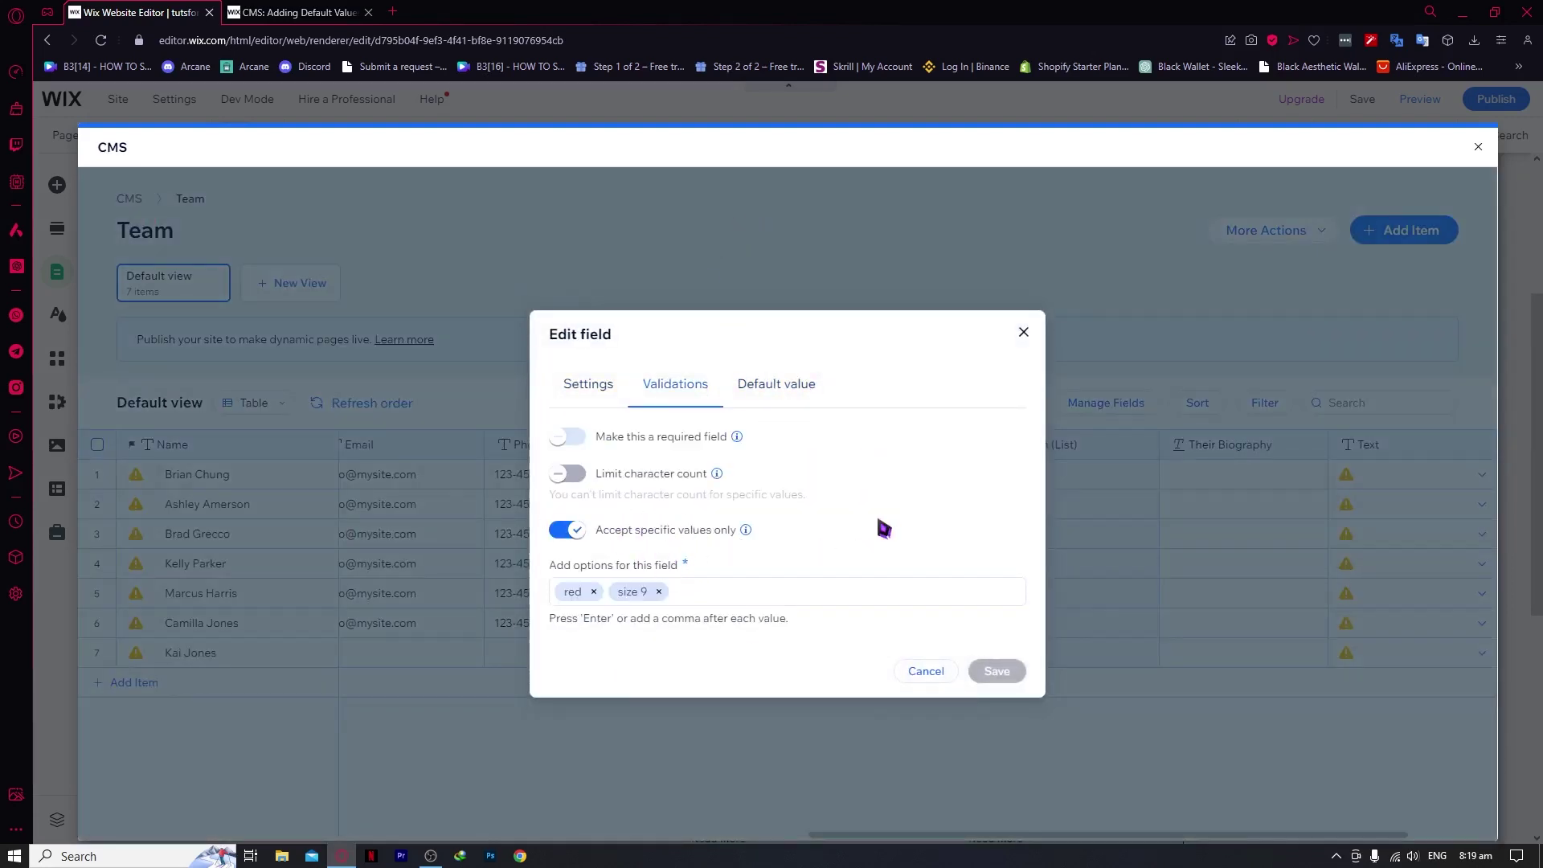
{"action": "left_click", "coordinate": [1023, 331]}
{"action": "left_click", "coordinate": [1363, 474]}
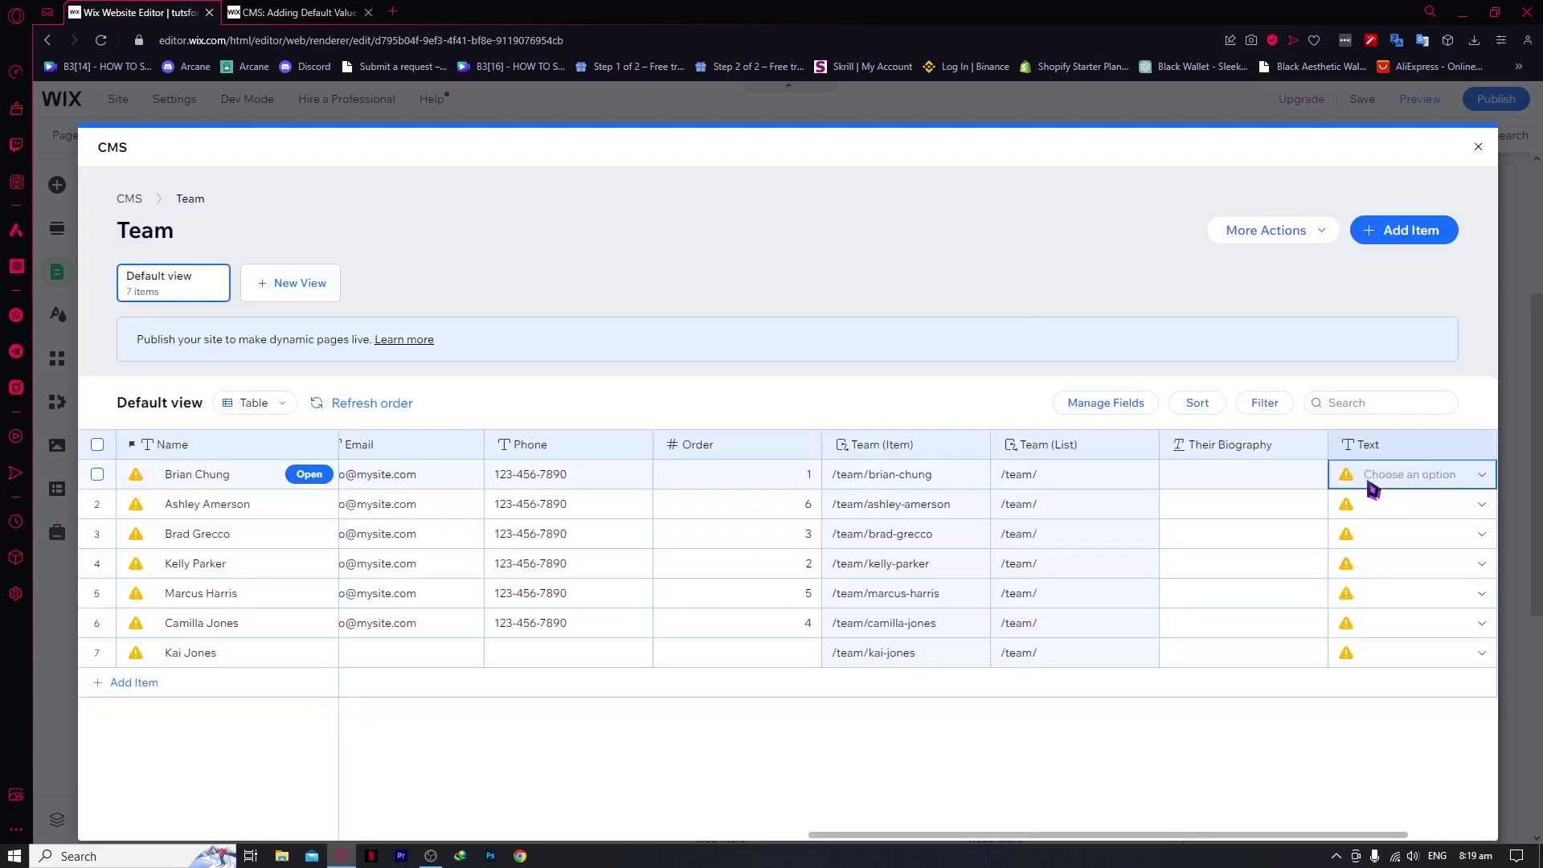
{"action": "left_click", "coordinate": [1407, 476]}
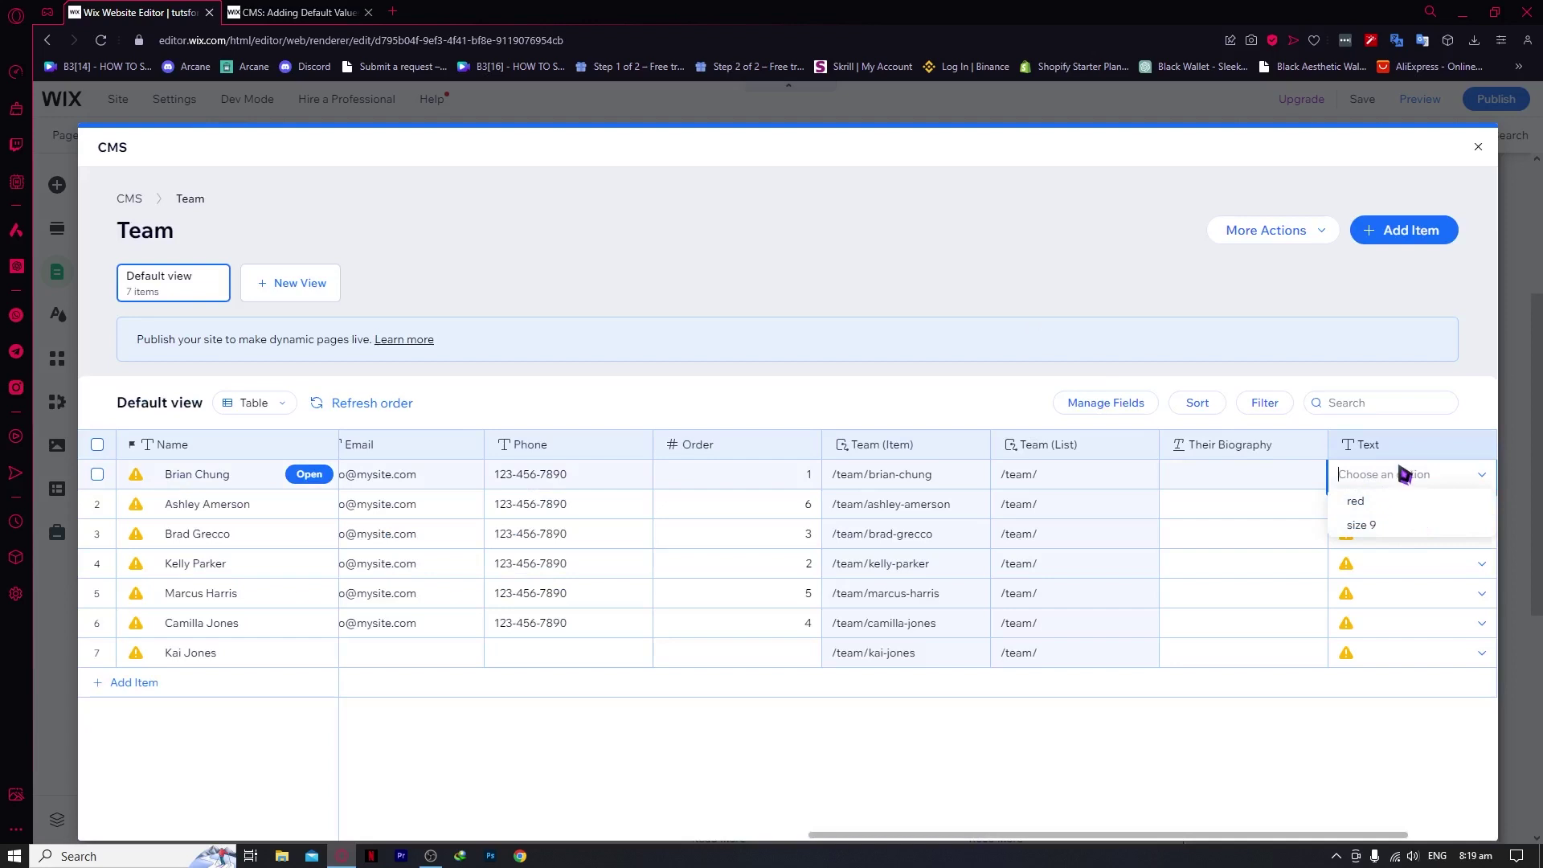
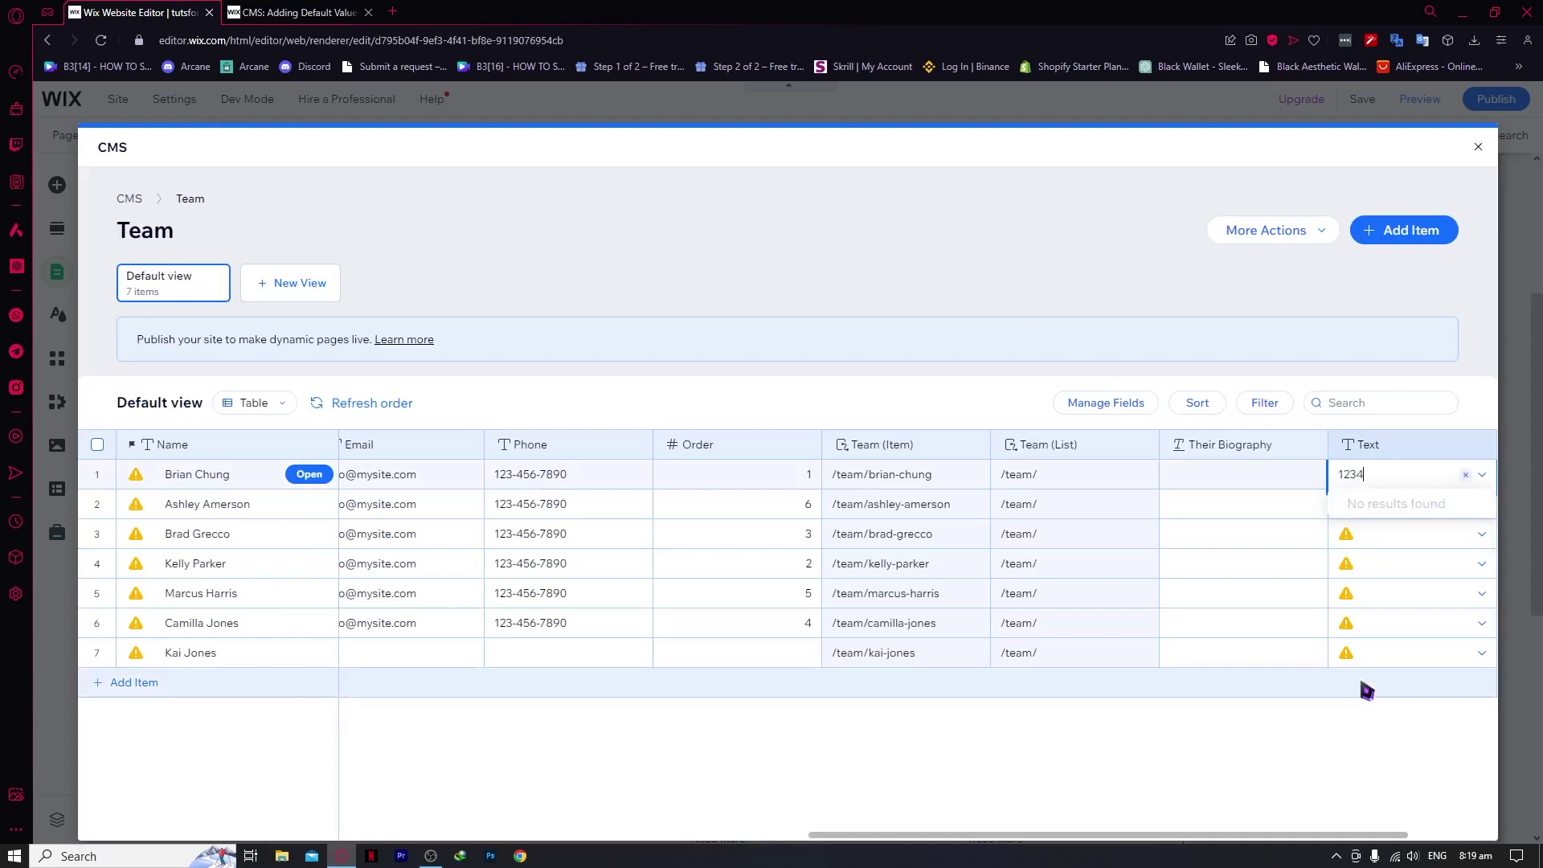
{"action": "left_click", "coordinate": [1355, 719]}
{"action": "left_click", "coordinate": [1425, 489]}
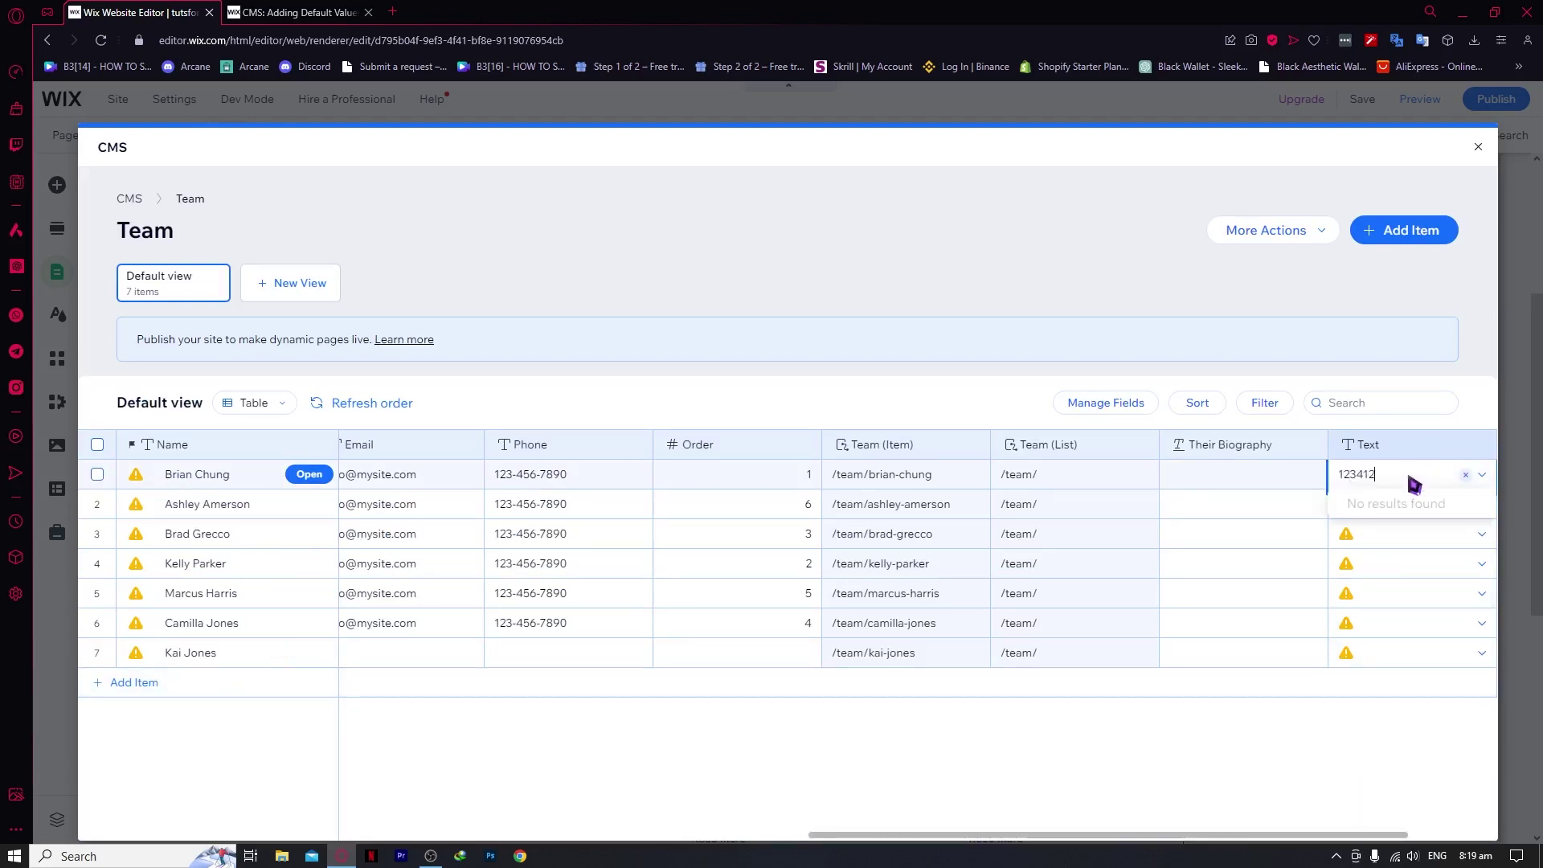
{"action": "left_click", "coordinate": [1402, 735]}
{"action": "left_click", "coordinate": [1414, 447]}
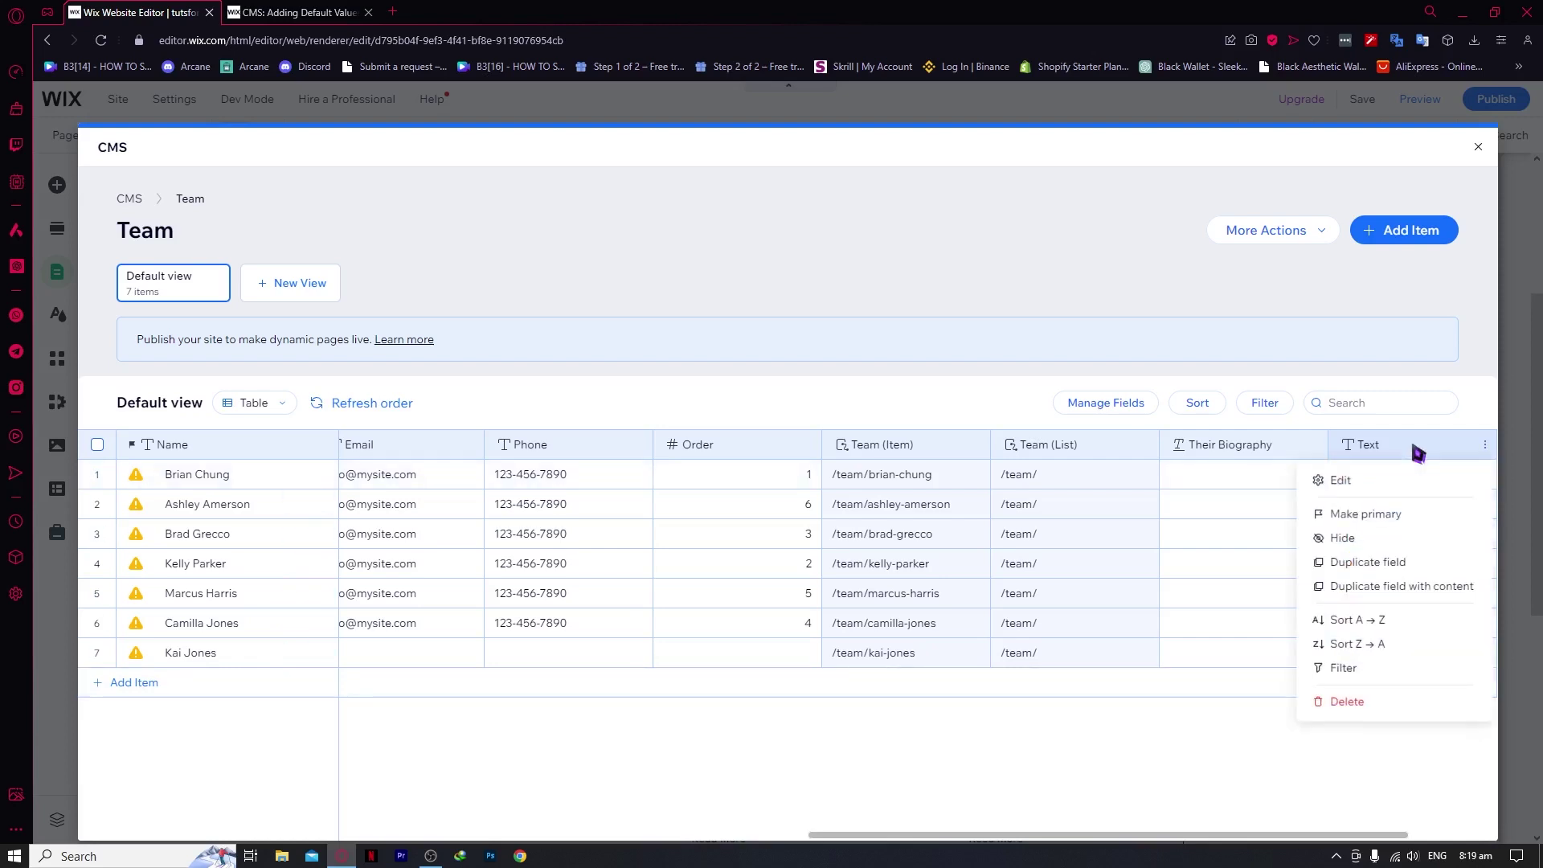
{"action": "left_click", "coordinate": [1333, 479]}
{"action": "left_click", "coordinate": [673, 384]}
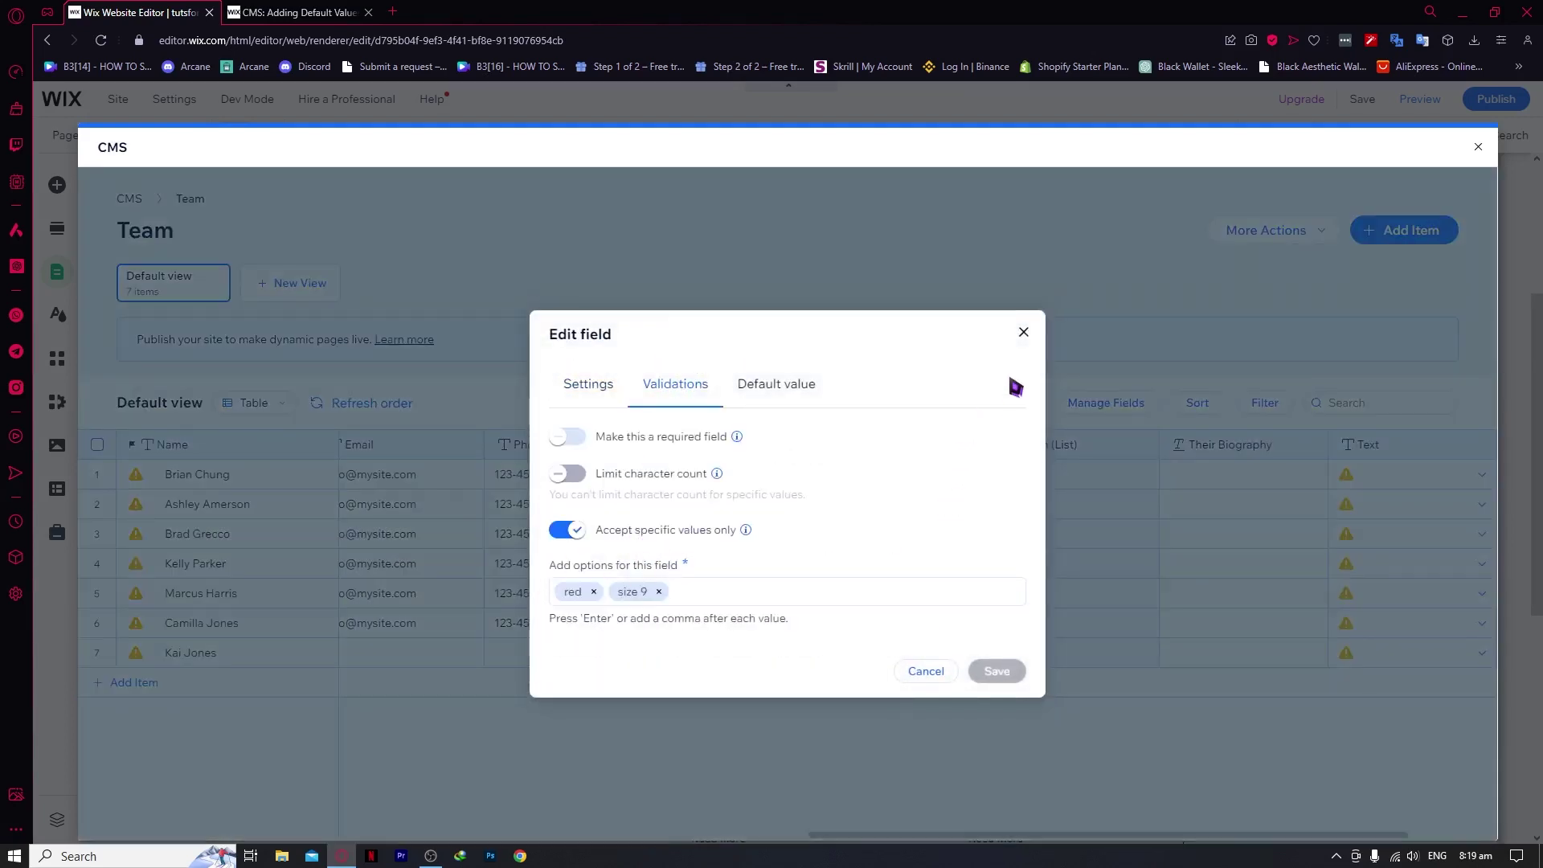
{"action": "left_click", "coordinate": [1023, 332]}
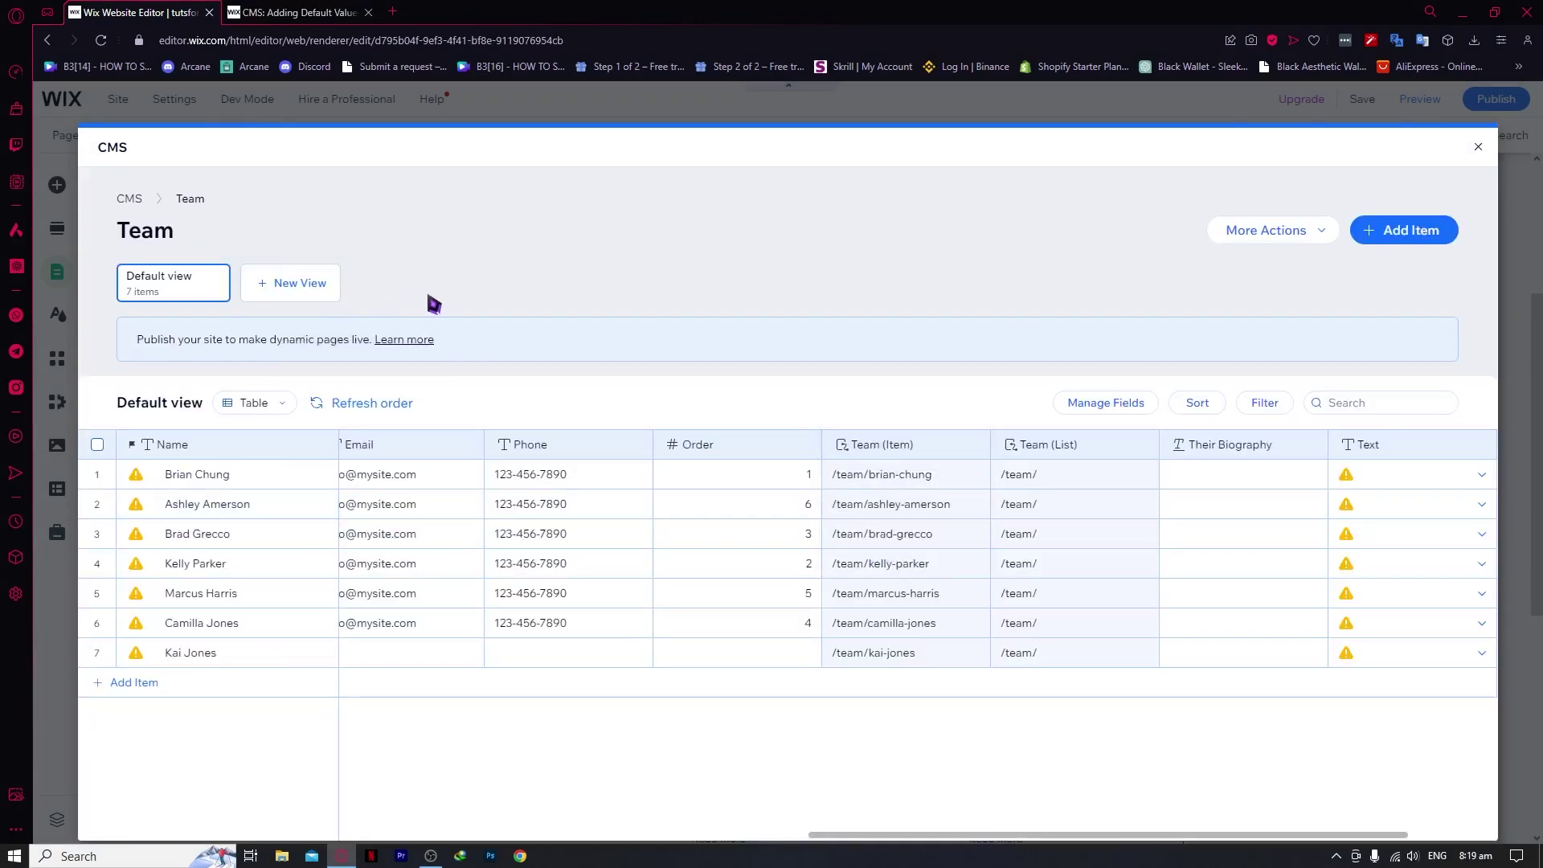
- Create a new Team collection view named 'view 2'
{"action": "left_click", "coordinate": [302, 283]}
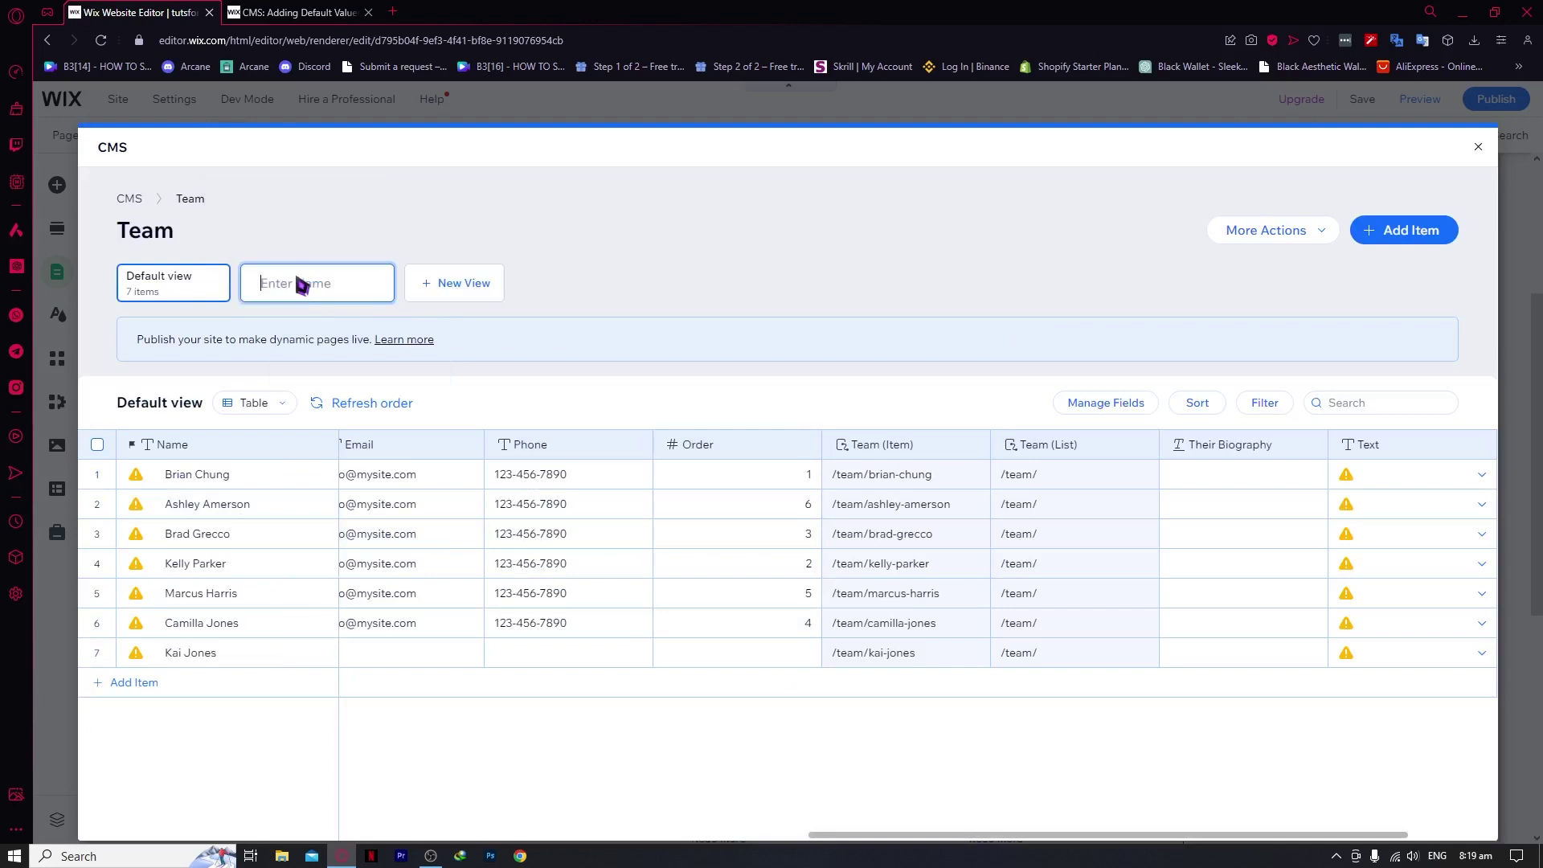
{"action": "type", "text": "f"}
{"action": "key", "text": "BackSpace"}
{"action": "type", "text": "view 2"}
{"action": "key", "text": "Return"}
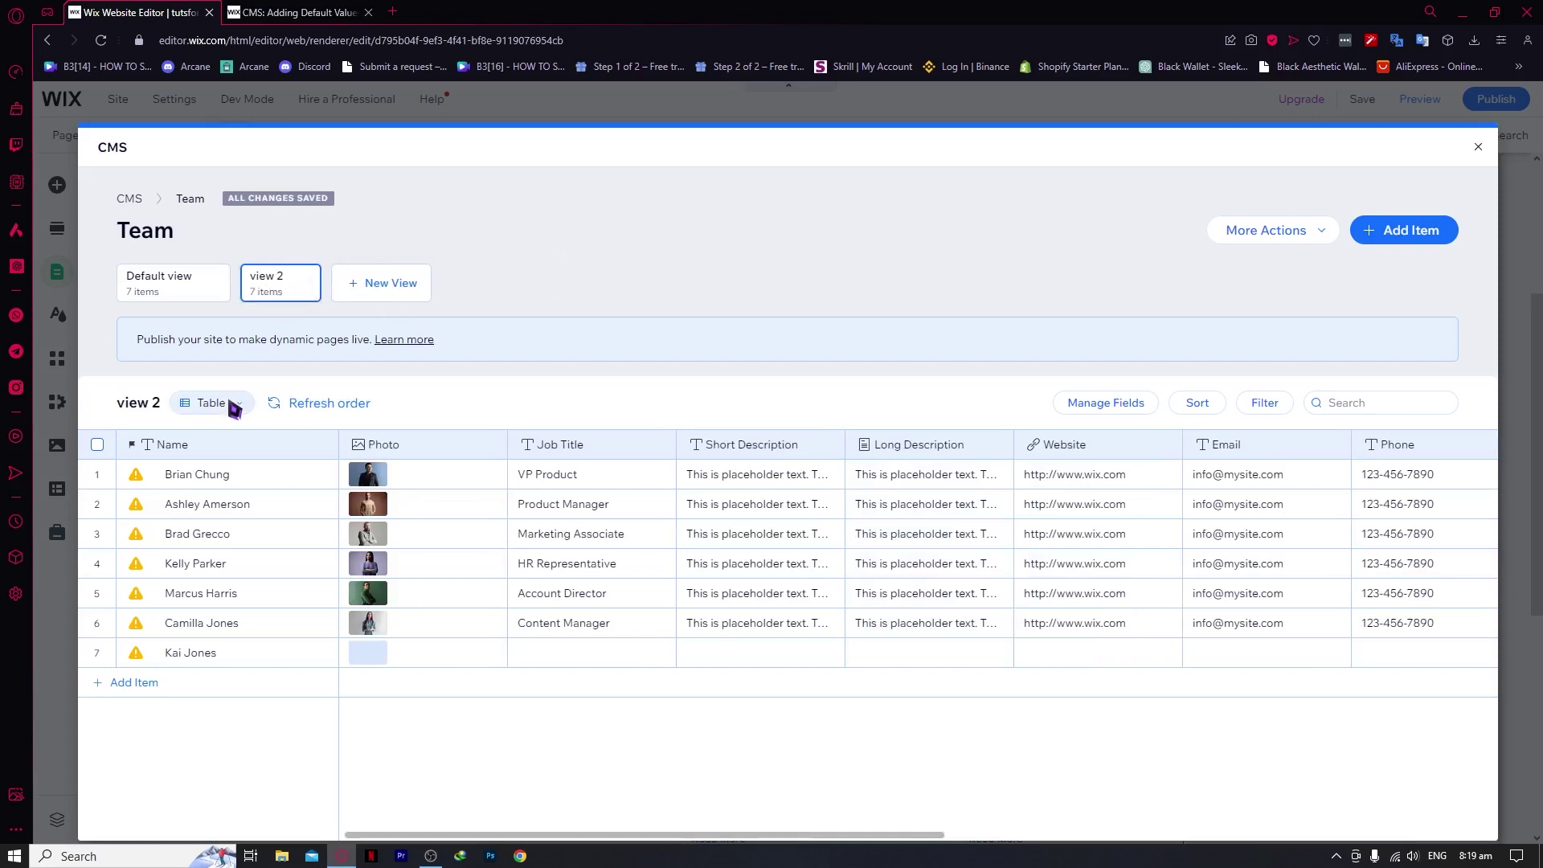
- Switch view 2's layout from Table to Gallery and compare it with the Default view
{"action": "left_click", "coordinate": [217, 403]}
{"action": "left_click", "coordinate": [227, 503]}
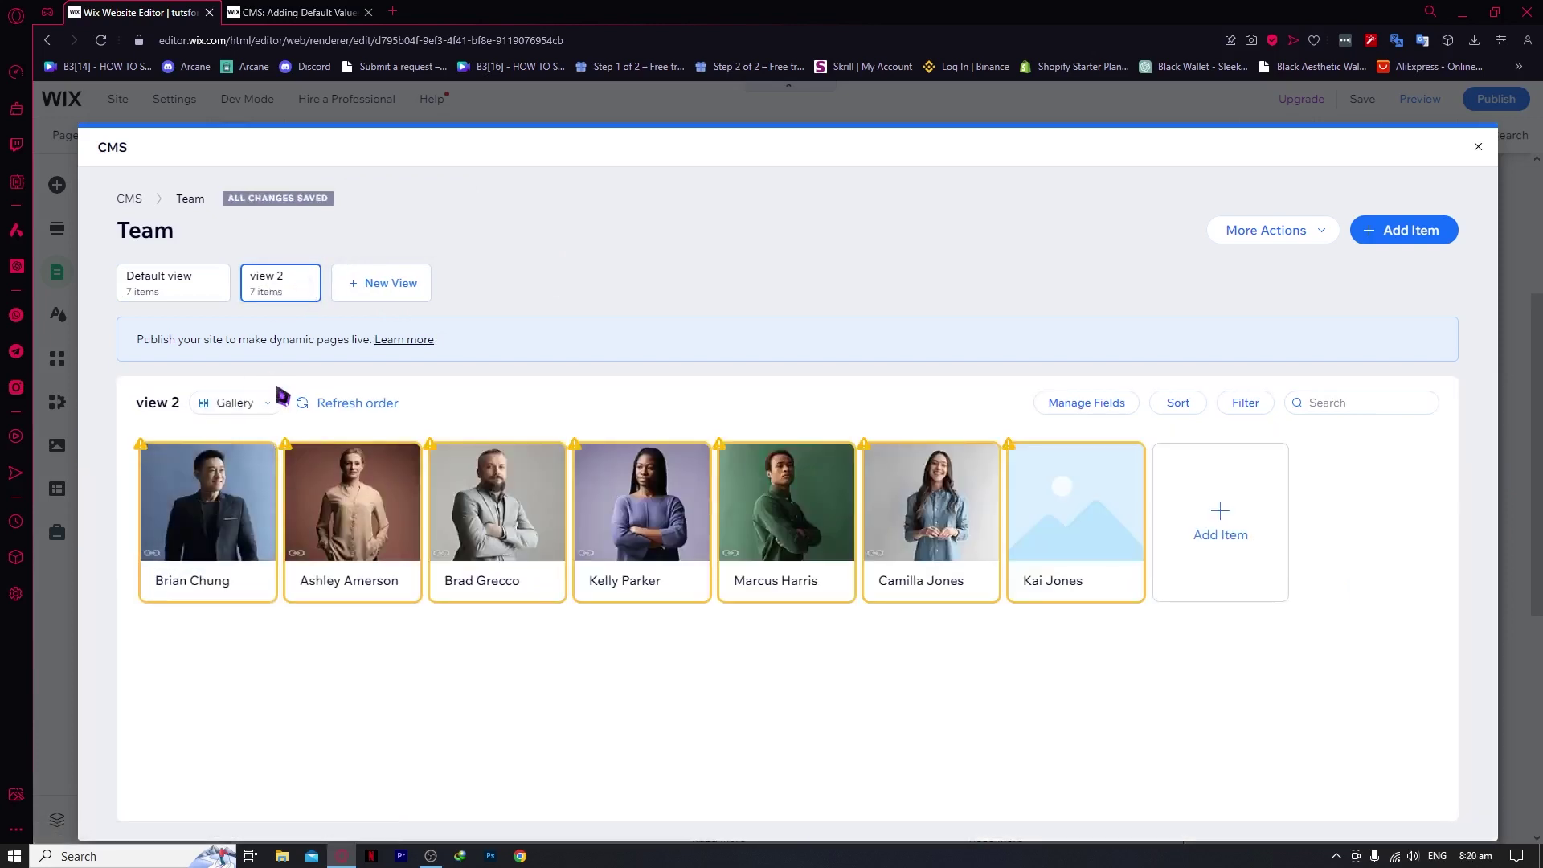
{"action": "left_click", "coordinate": [169, 291]}
{"action": "left_click", "coordinate": [261, 289]}
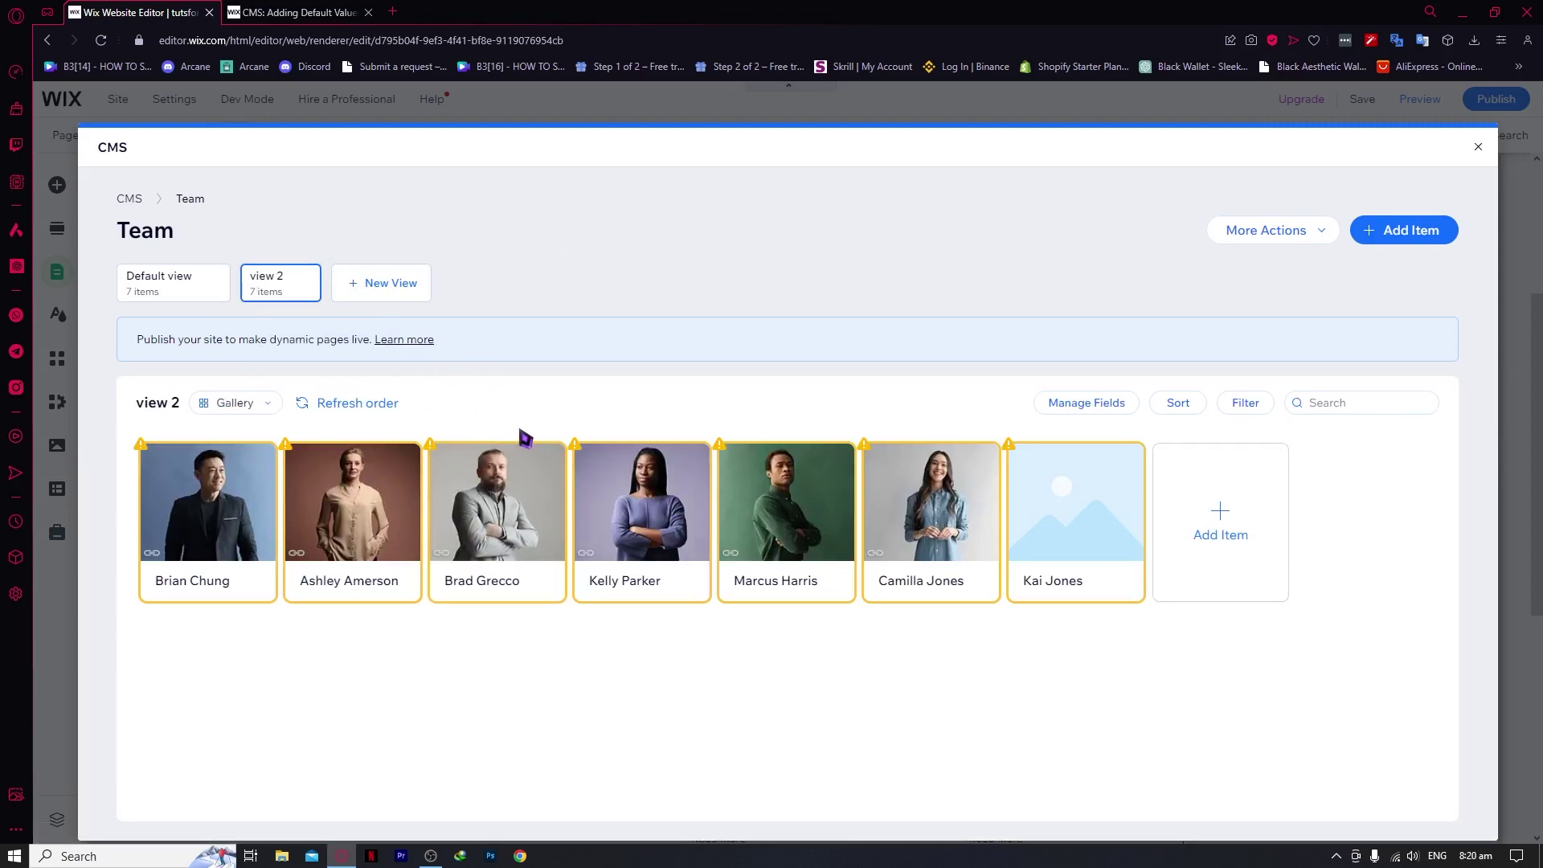
{"action": "left_click", "coordinate": [1269, 231]}
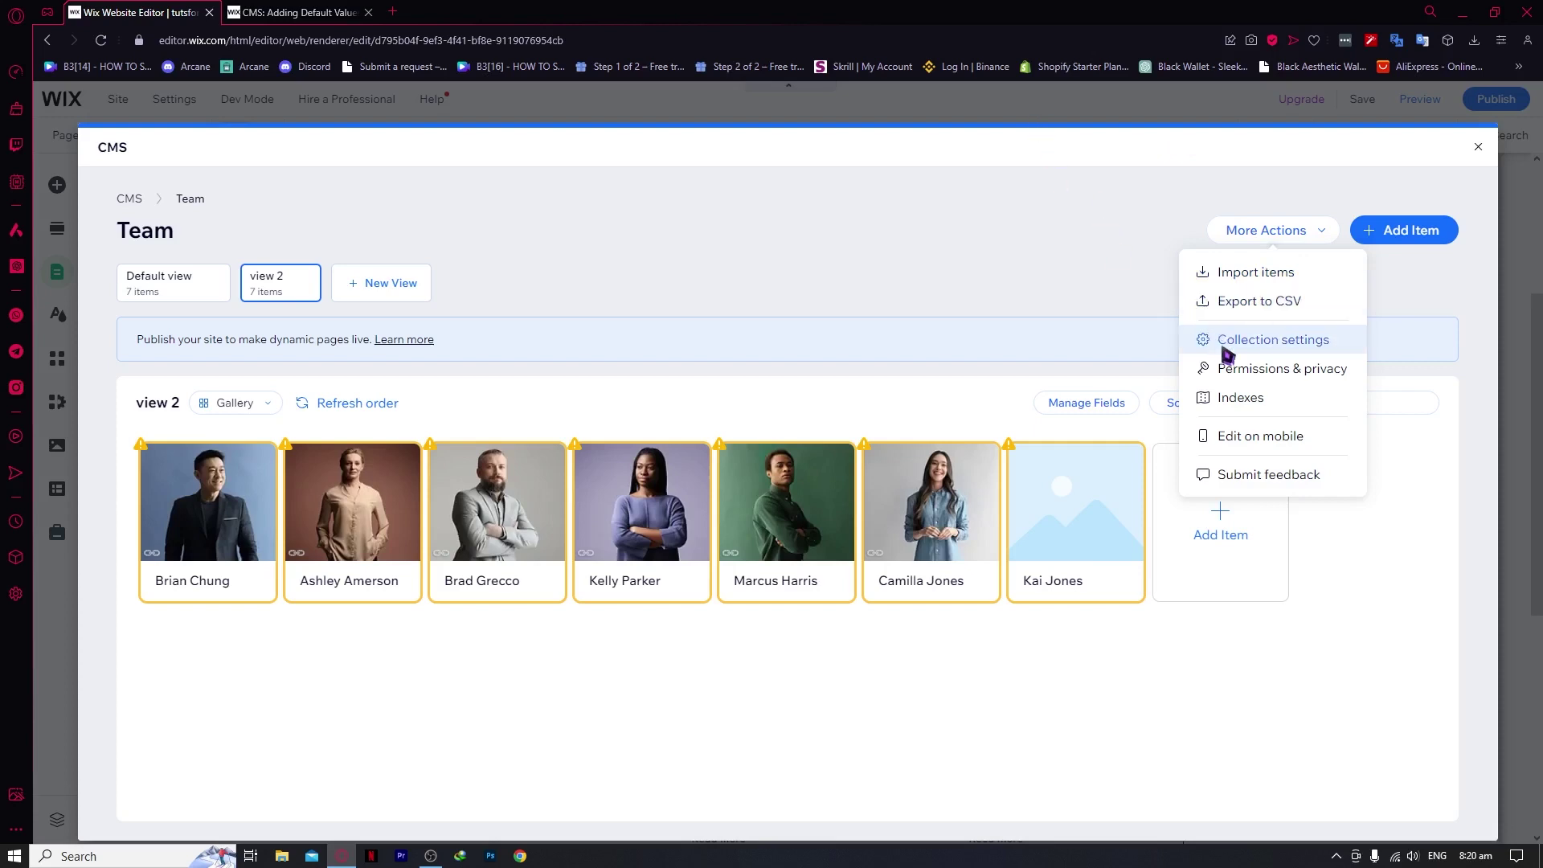
{"action": "left_click", "coordinate": [1278, 344]}
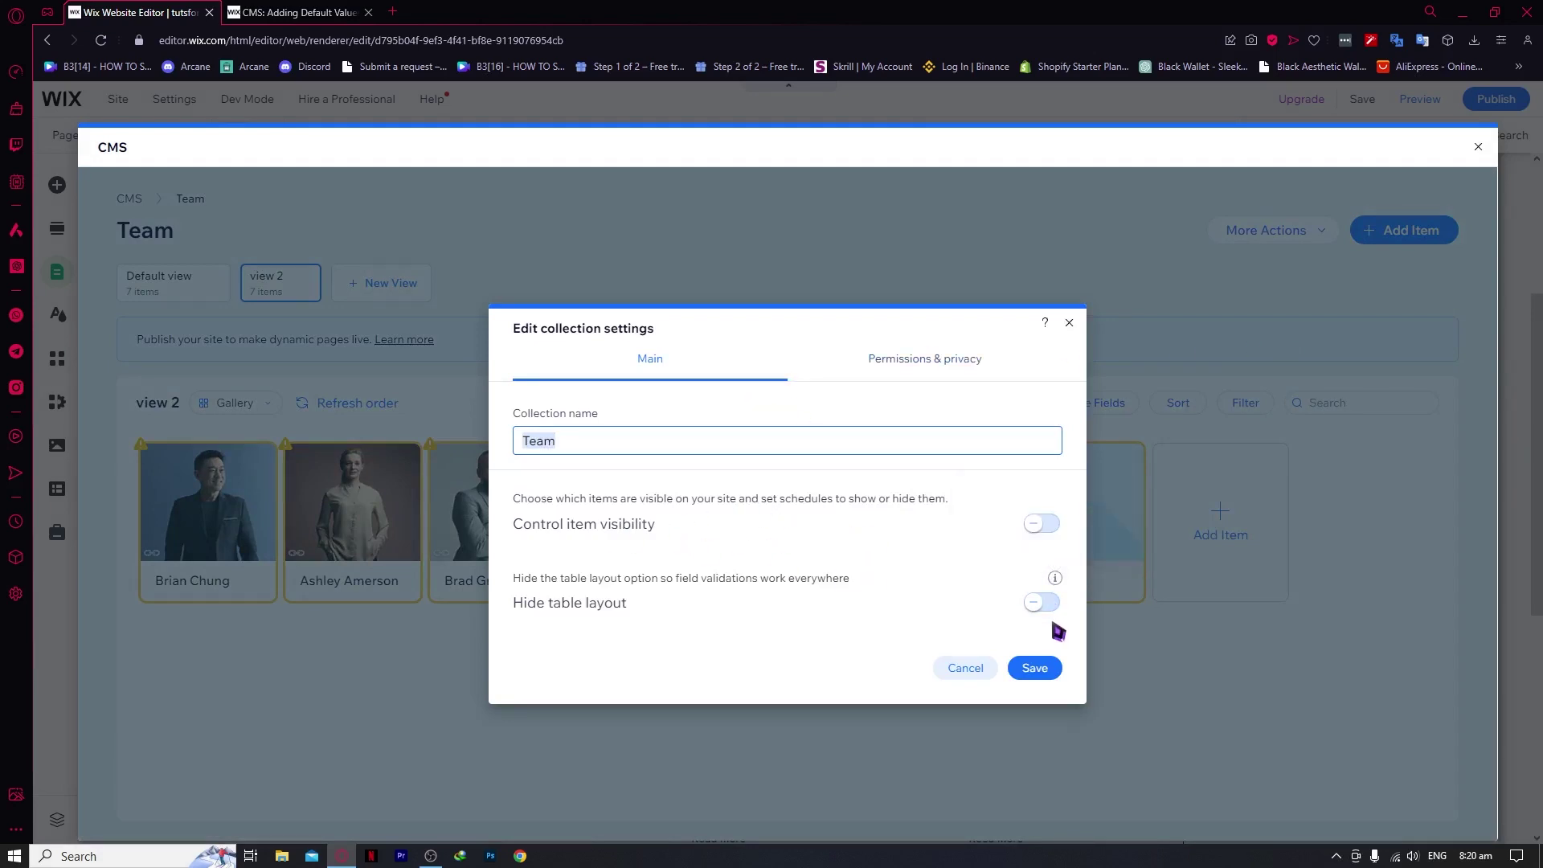
{"action": "mouse_move", "coordinate": [1054, 577]}
{"action": "left_click", "coordinate": [918, 366]}
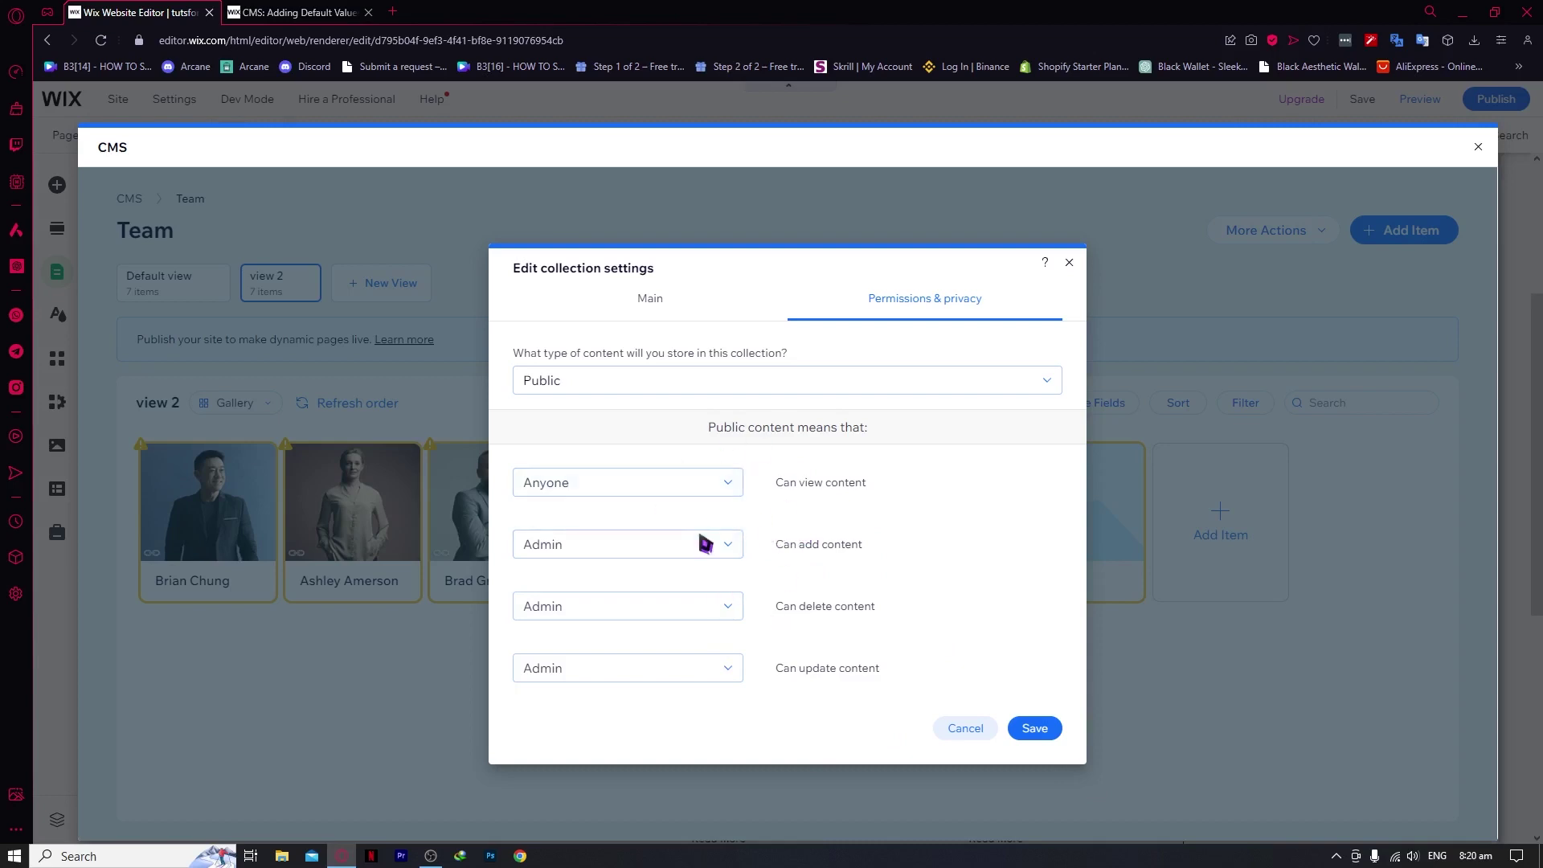
{"action": "left_click", "coordinate": [1069, 263]}
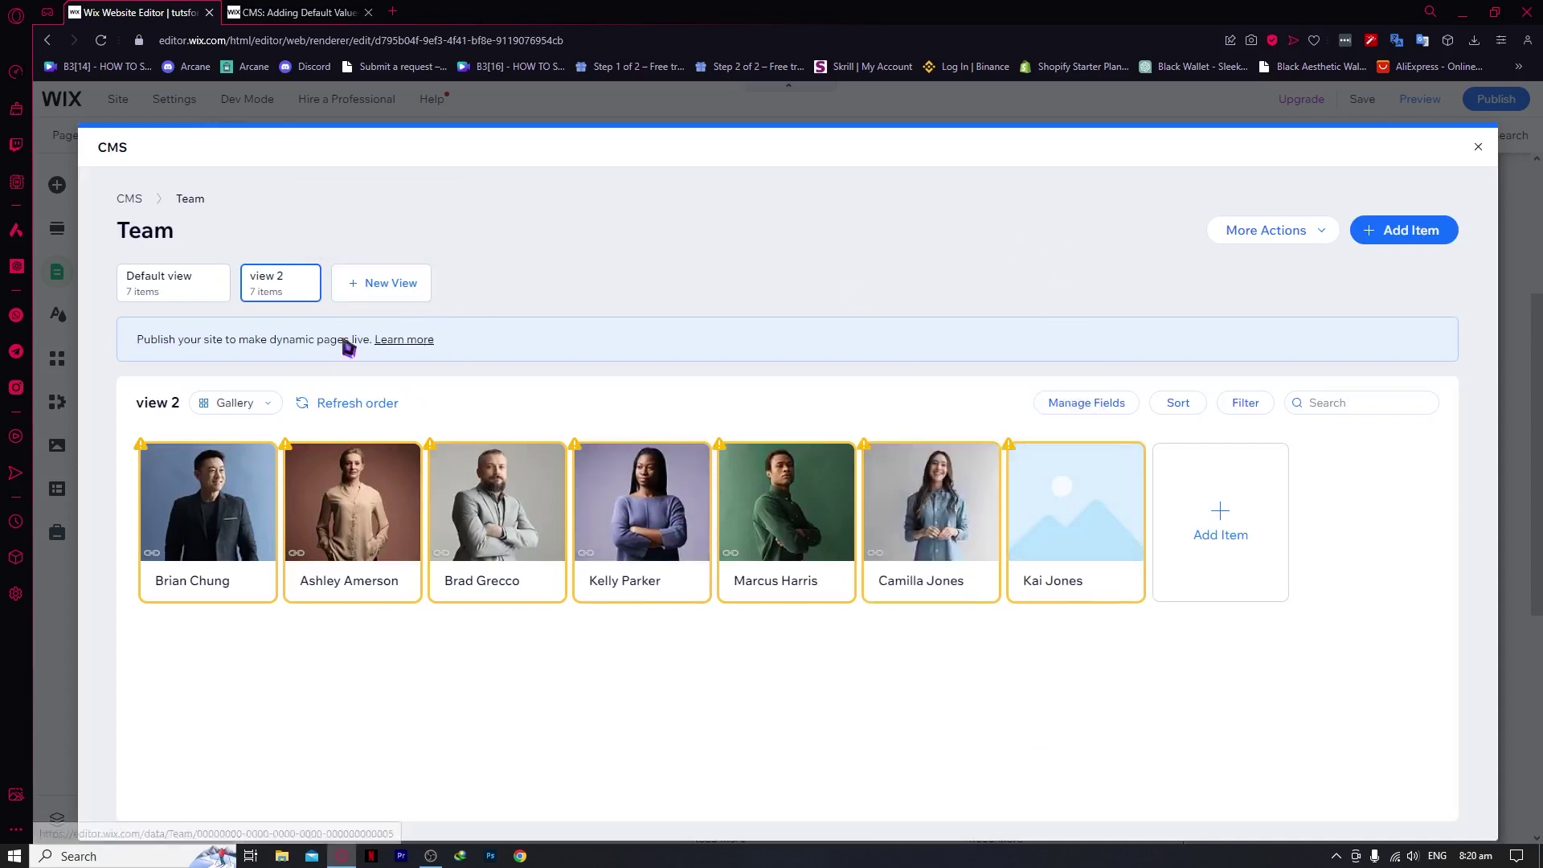
{"action": "left_click", "coordinate": [1478, 148]}
- Close the Site Pages panel and select Brian Chung's Read More button in the Team Members repeater
{"action": "scroll", "coordinate": [1342, 395], "scroll_direction": "down", "scroll_amount": 8}
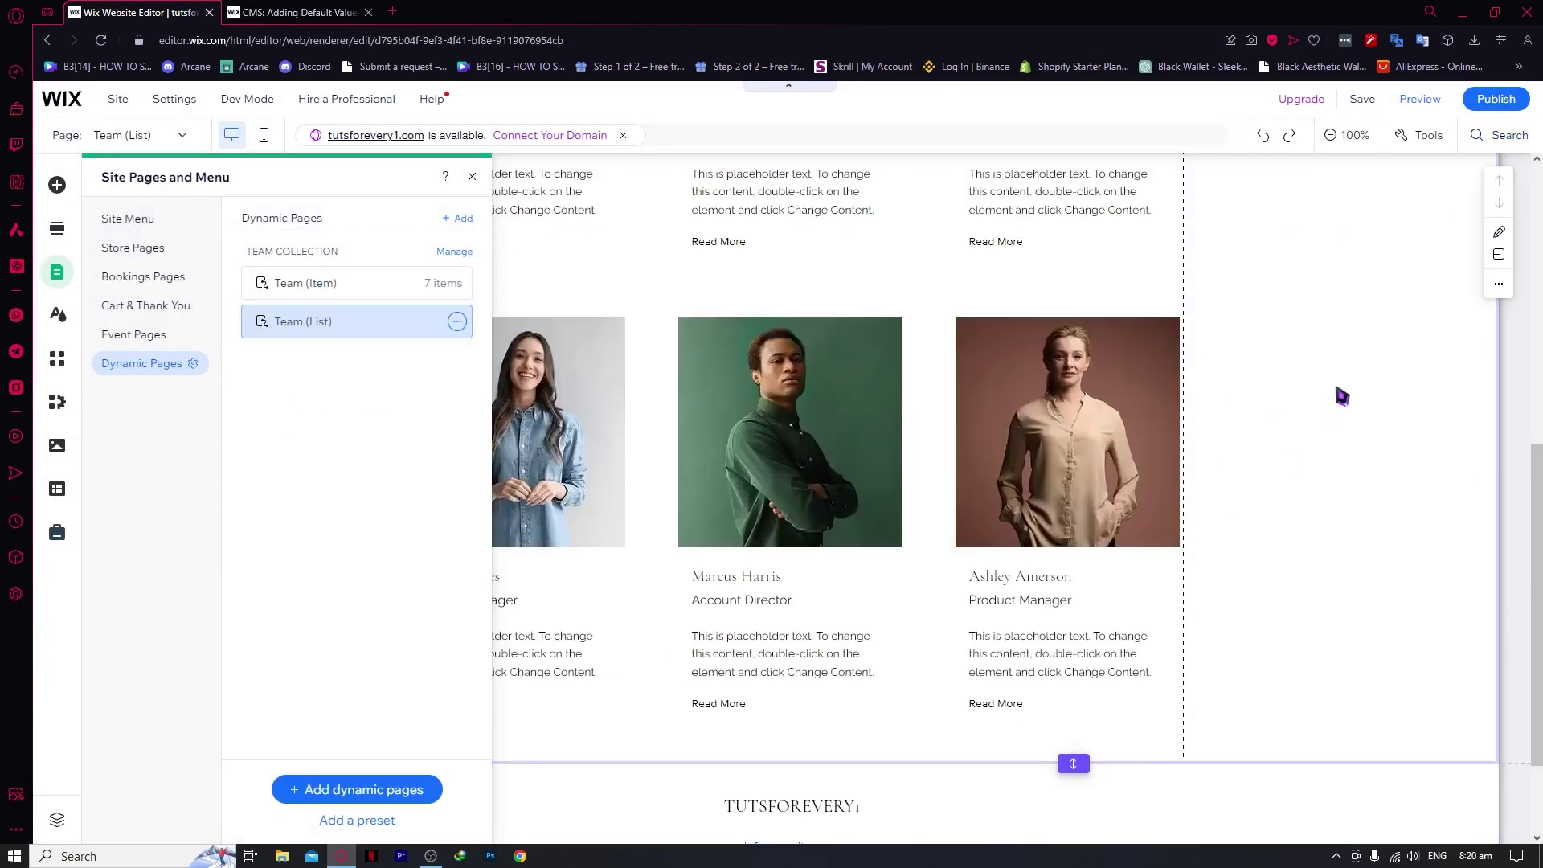
{"action": "left_click", "coordinate": [1342, 395]}
{"action": "scroll", "coordinate": [476, 655], "scroll_direction": "up", "scroll_amount": 4}
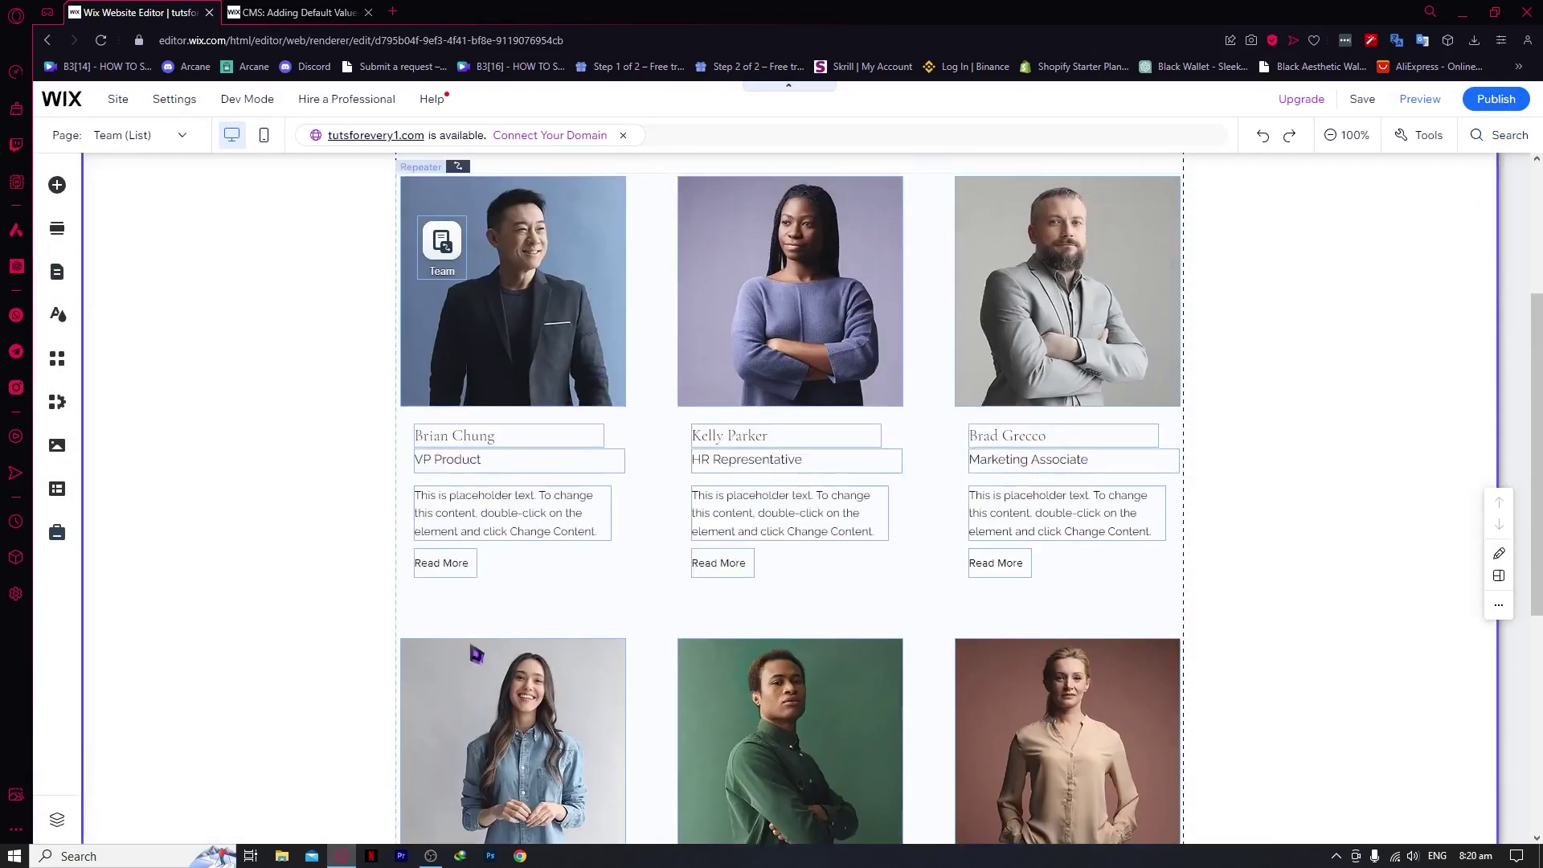
{"action": "scroll", "coordinate": [530, 553], "scroll_direction": "up", "scroll_amount": 2}
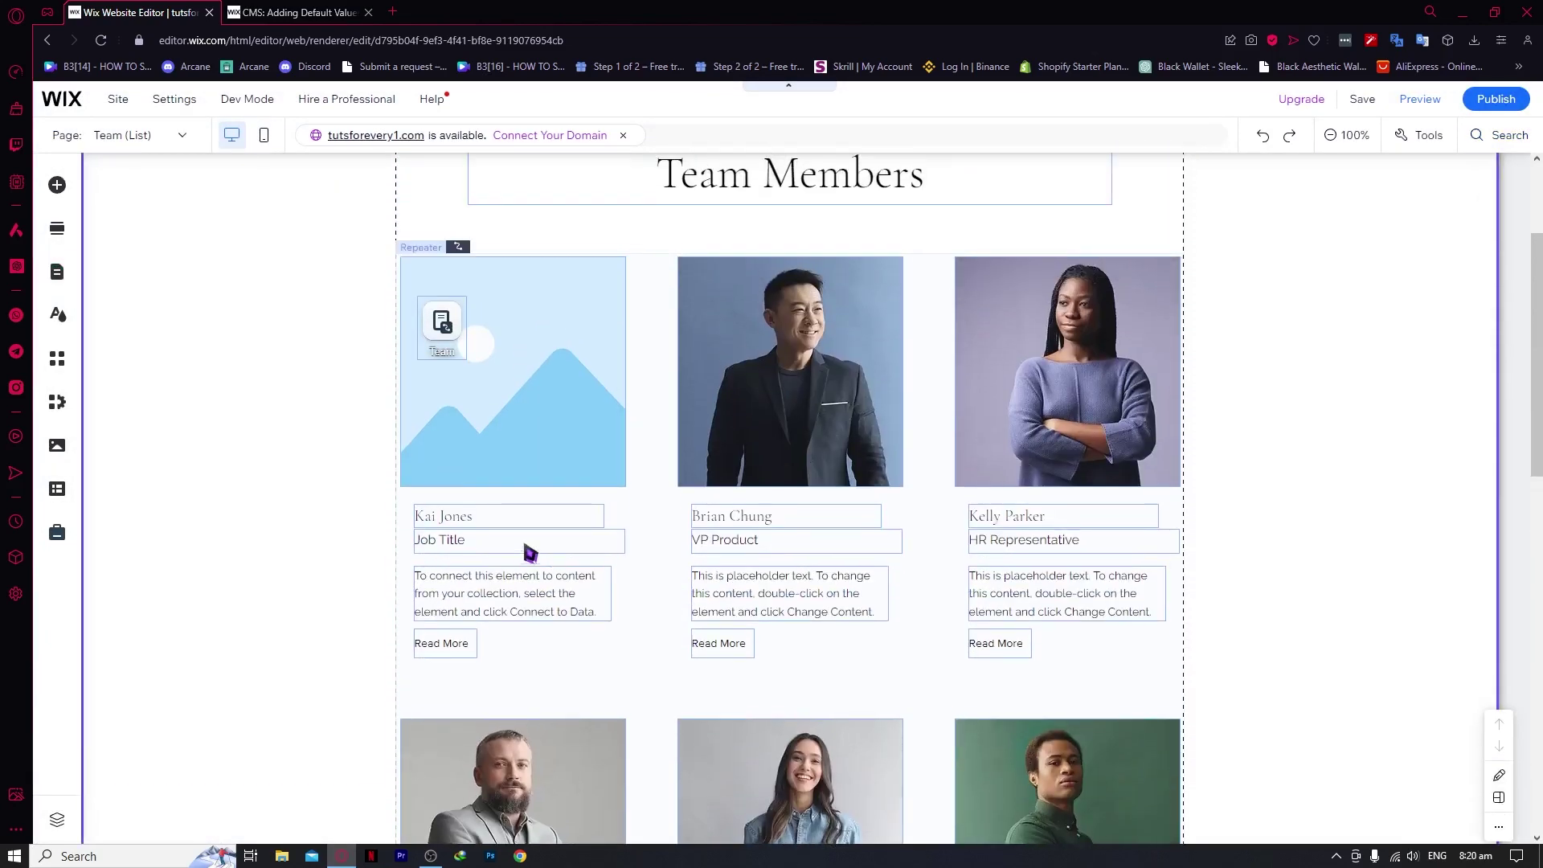
{"action": "scroll", "coordinate": [728, 442], "scroll_direction": "down", "scroll_amount": 2}
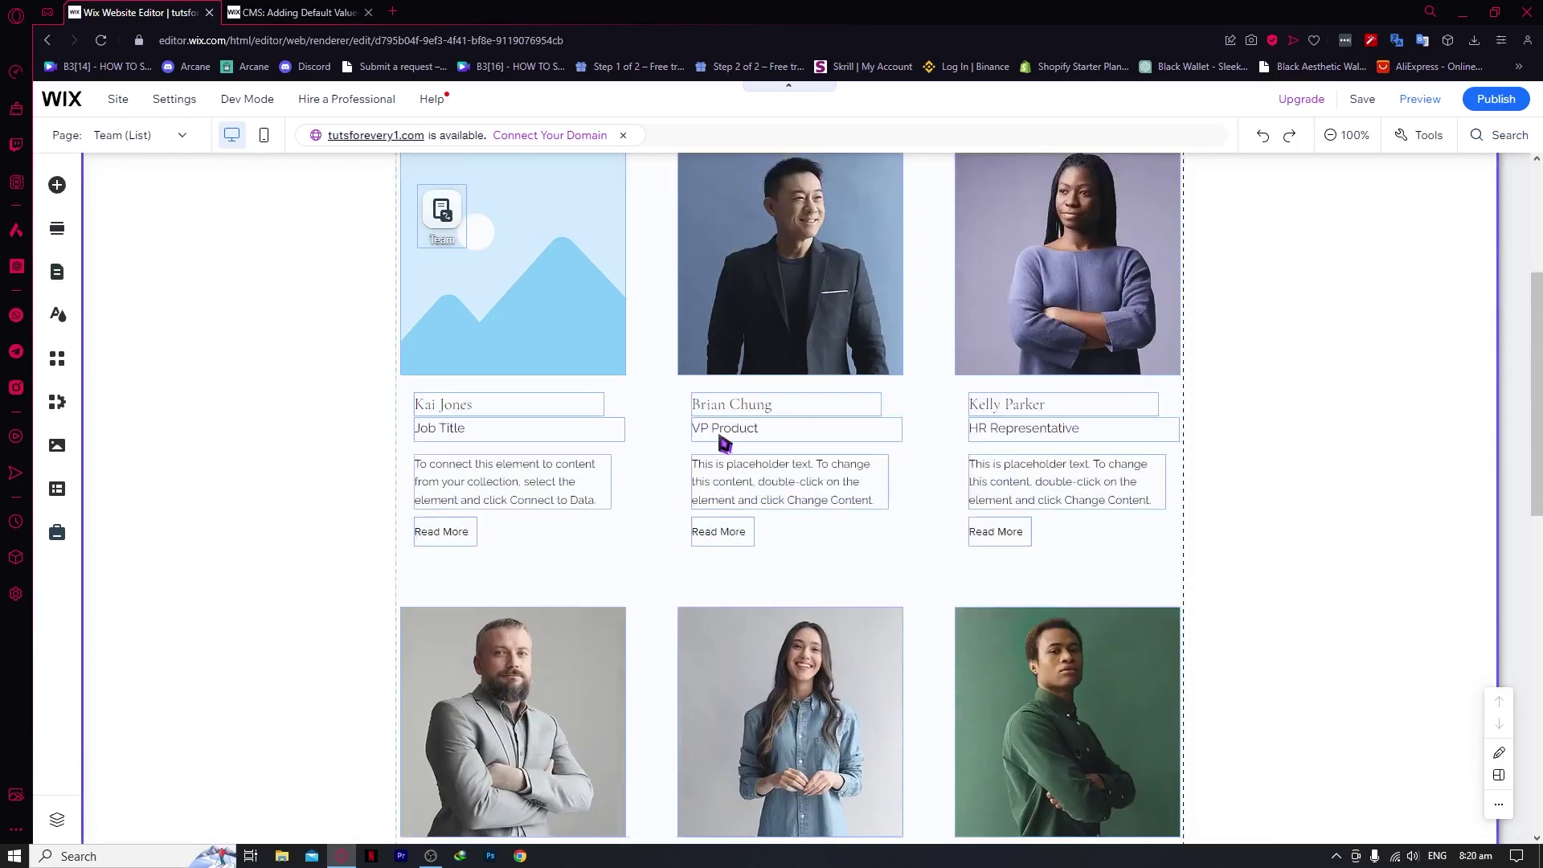
{"action": "scroll", "coordinate": [724, 441], "scroll_direction": "up", "scroll_amount": 2}
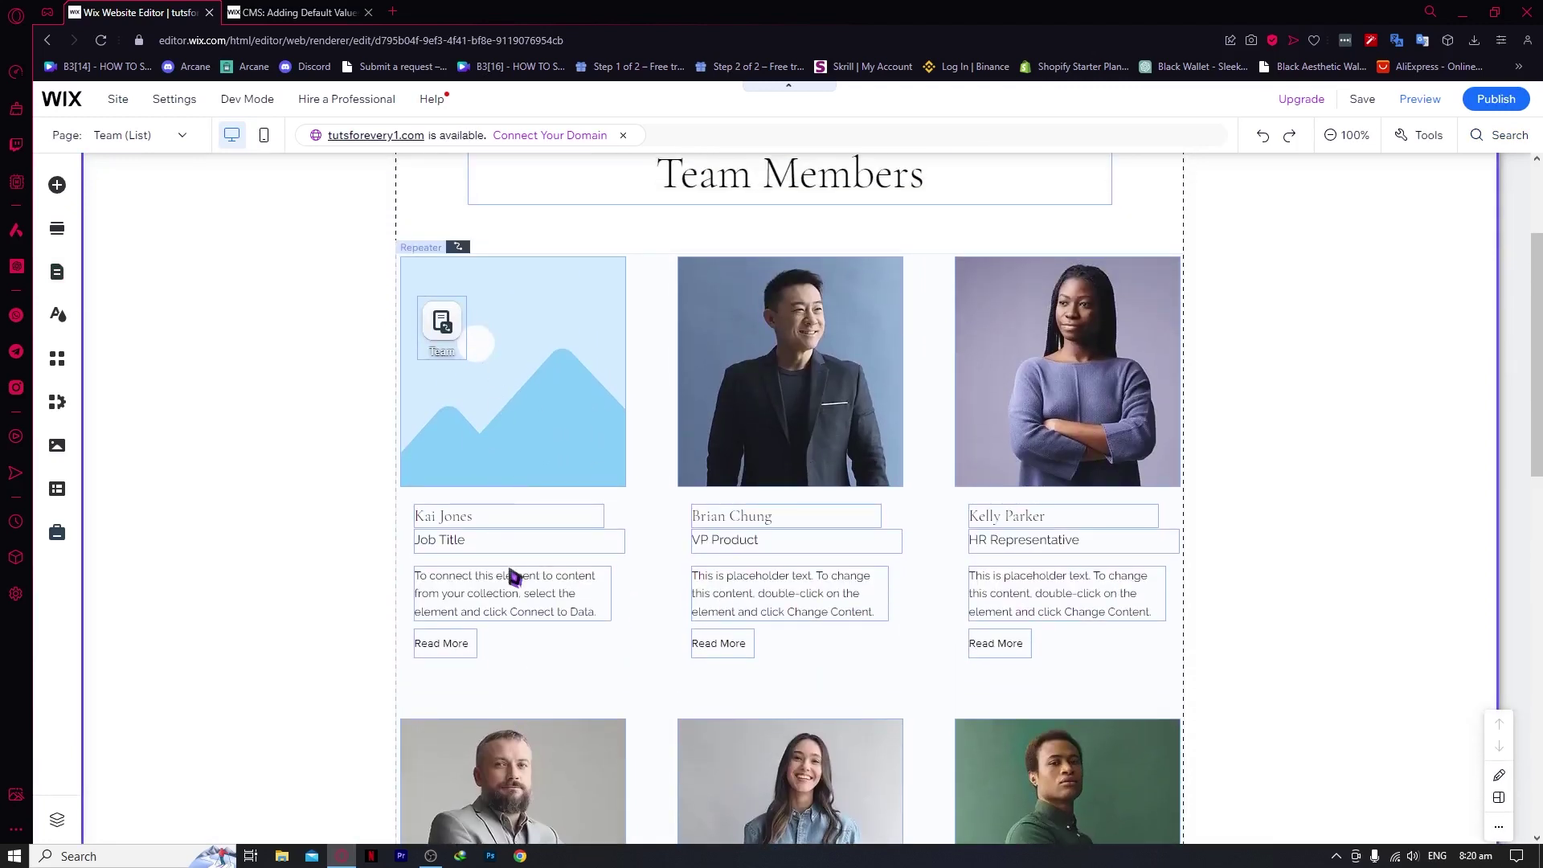
{"action": "left_click", "coordinate": [727, 645]}
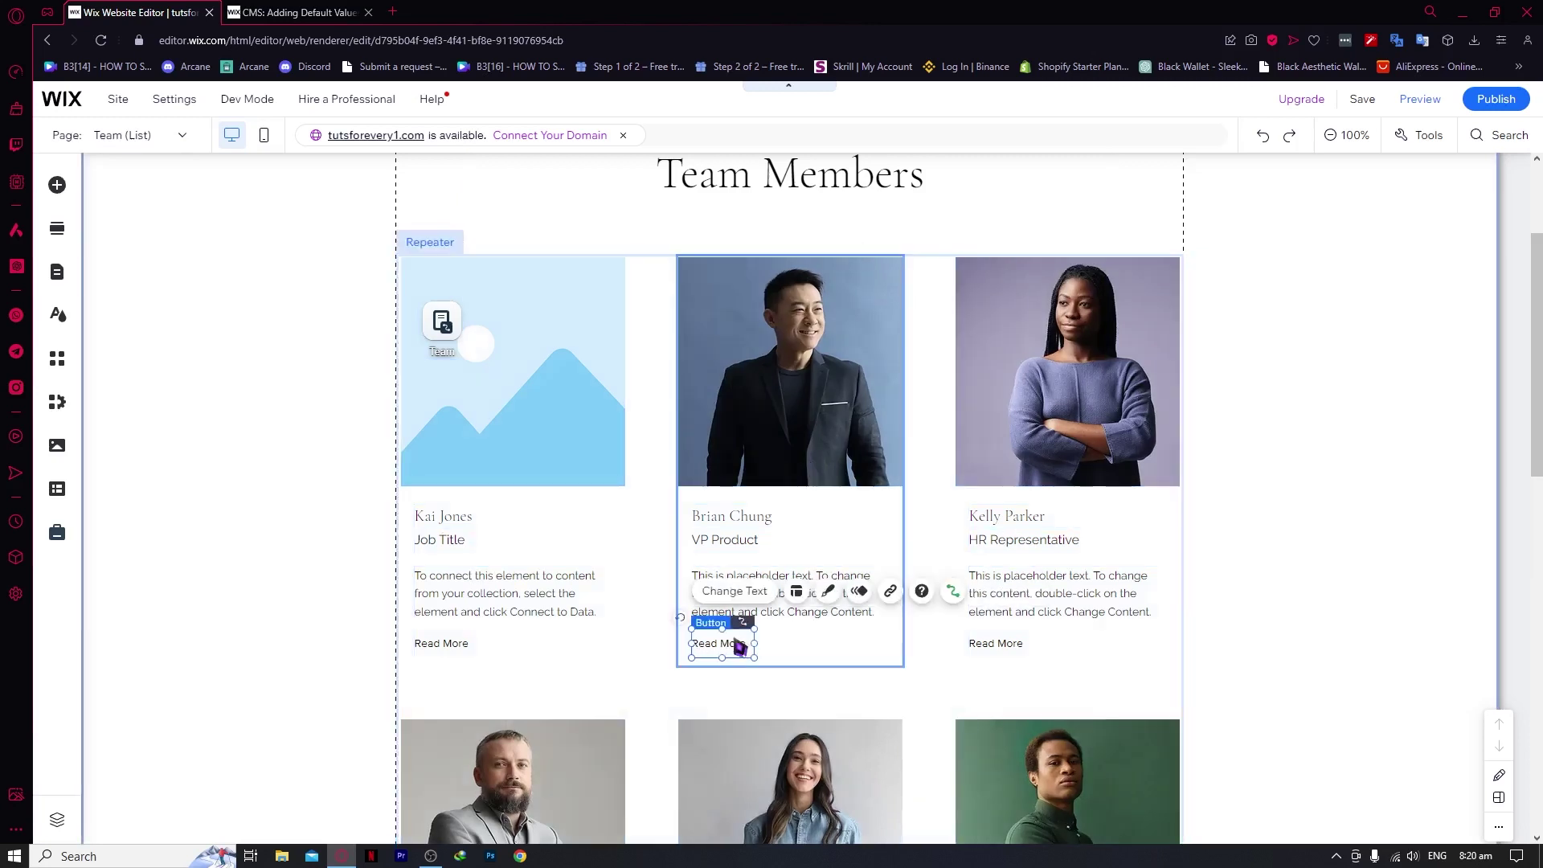
- Link the Read More button to the Book Online page
{"action": "left_click", "coordinate": [890, 591]}
{"action": "left_click", "coordinate": [723, 644]}
{"action": "left_click", "coordinate": [889, 591]}
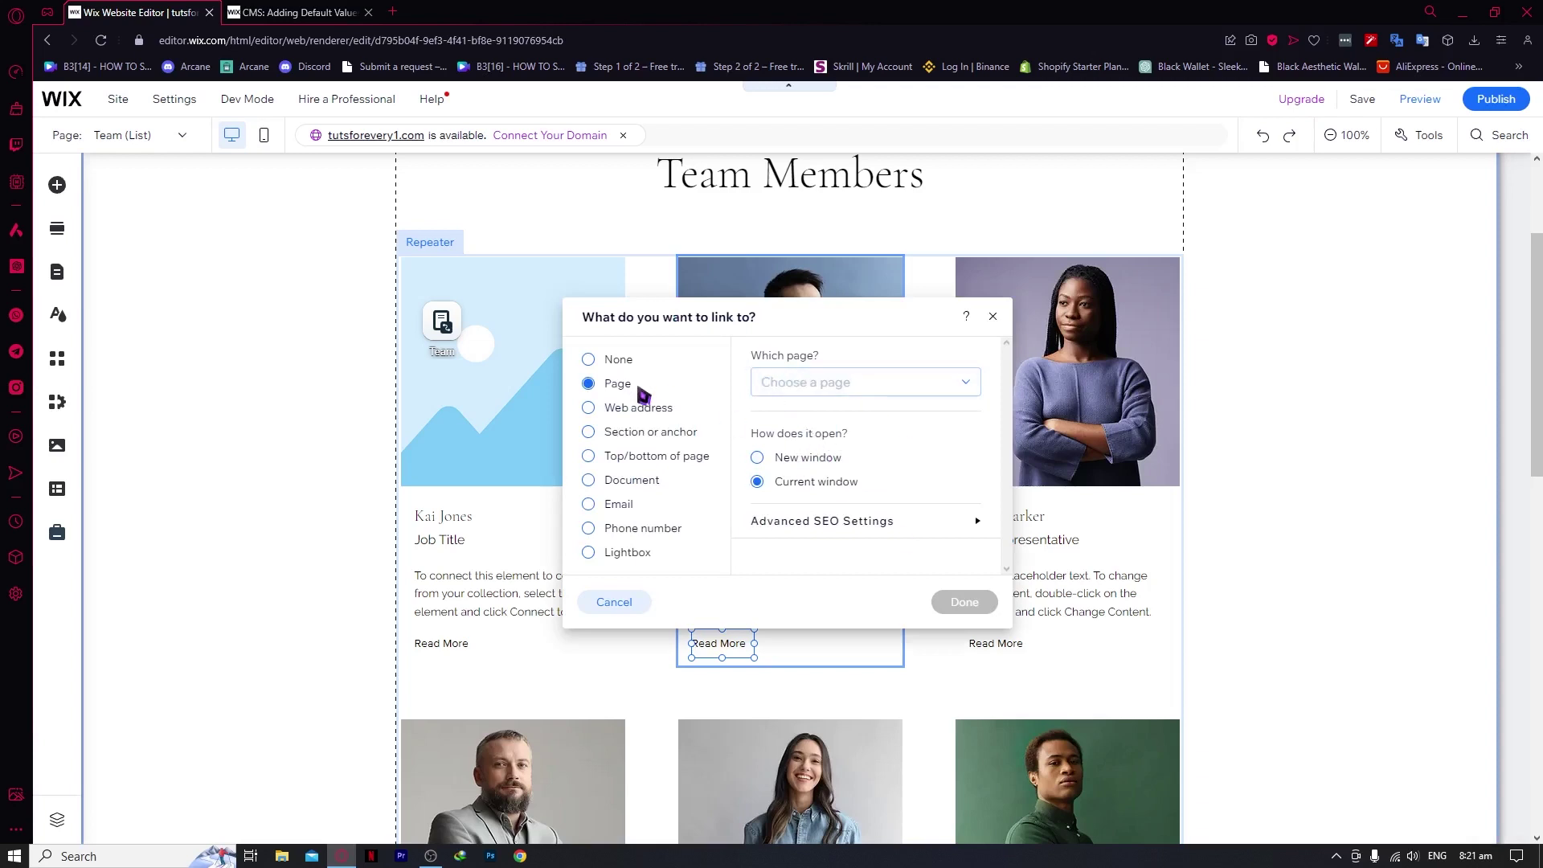
{"action": "left_click", "coordinate": [857, 383]}
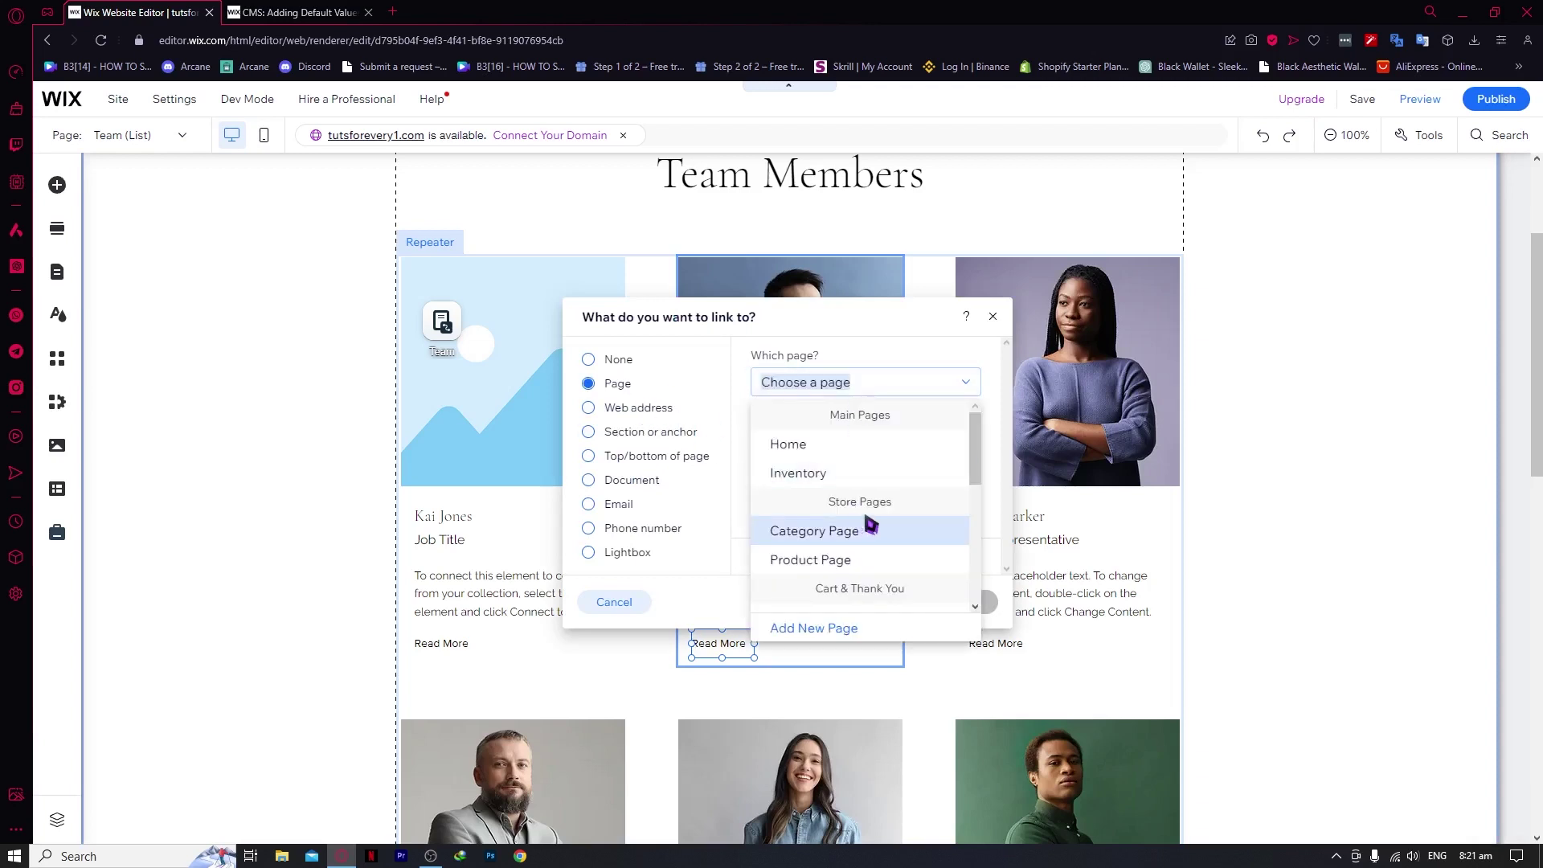
{"action": "scroll", "coordinate": [872, 522], "scroll_direction": "down", "scroll_amount": 1}
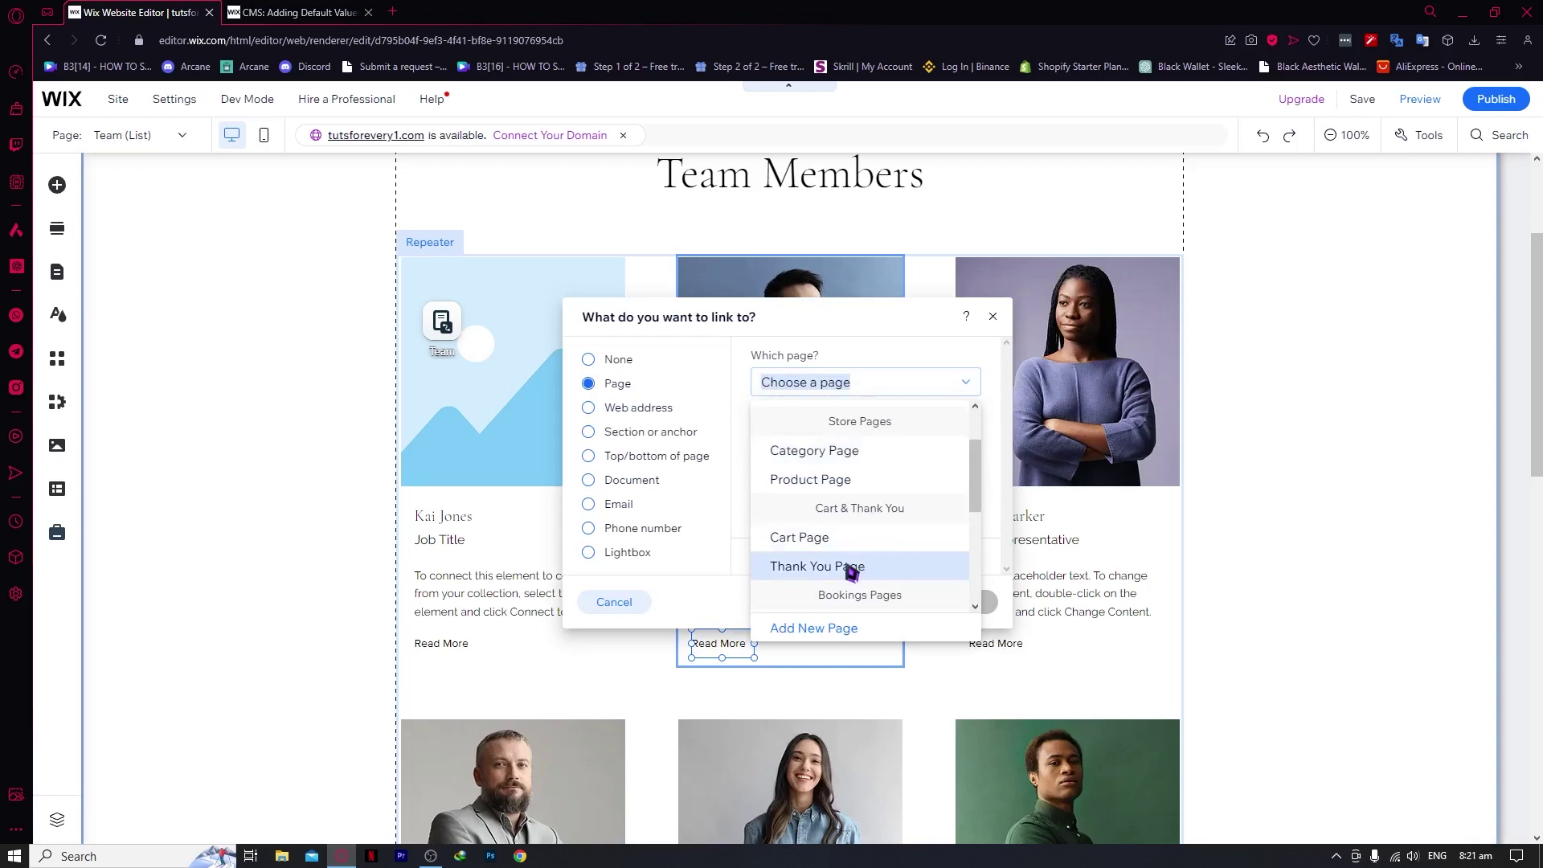
{"action": "scroll", "coordinate": [864, 508], "scroll_direction": "up", "scroll_amount": 1}
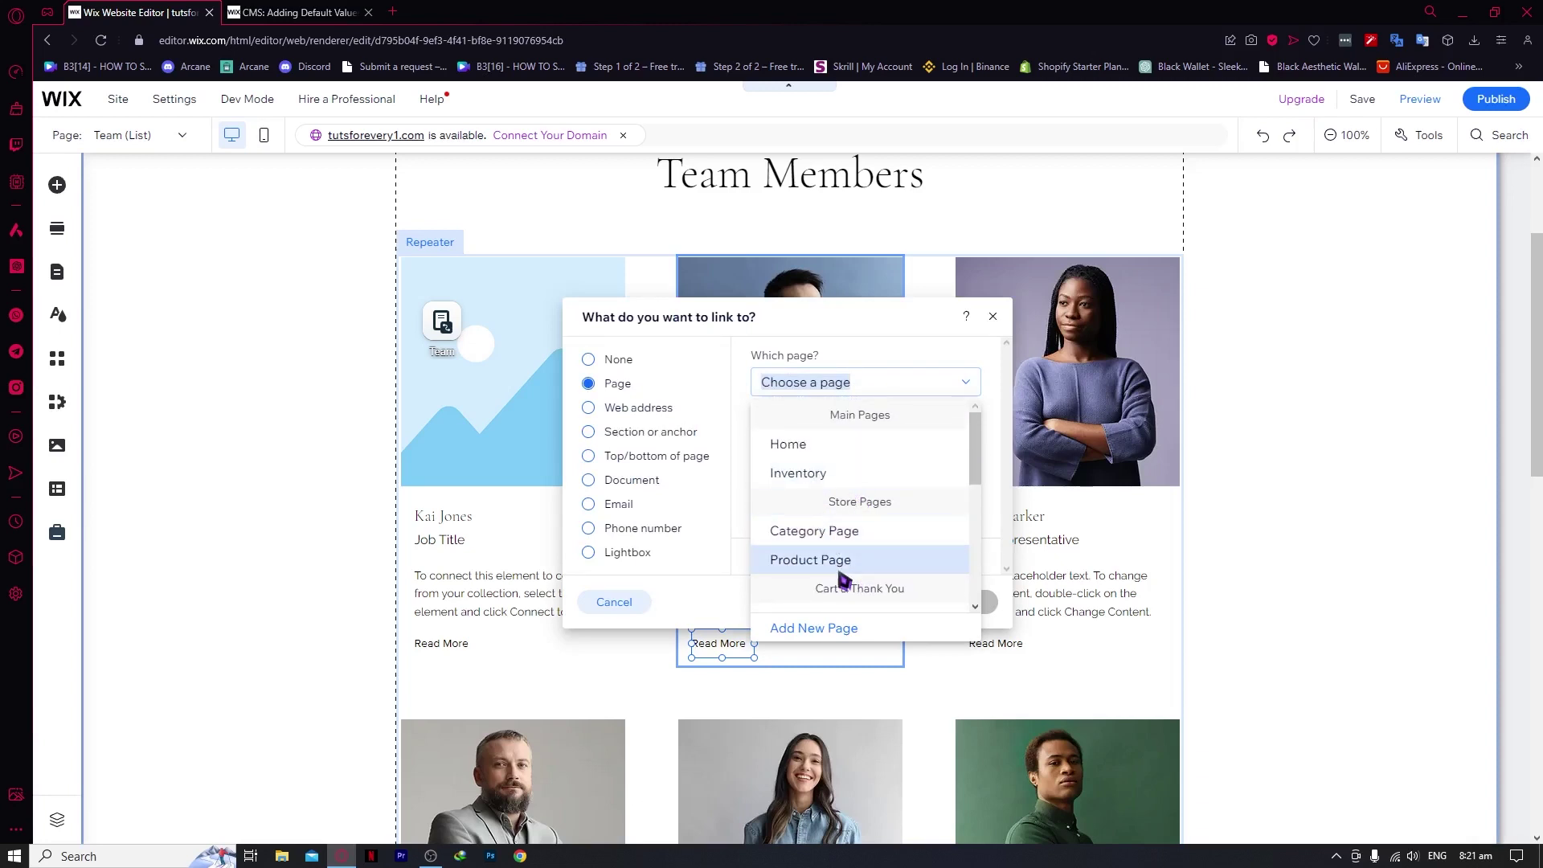
{"action": "scroll", "coordinate": [868, 522], "scroll_direction": "down", "scroll_amount": 2}
{"action": "scroll", "coordinate": [875, 545], "scroll_direction": "down", "scroll_amount": 1}
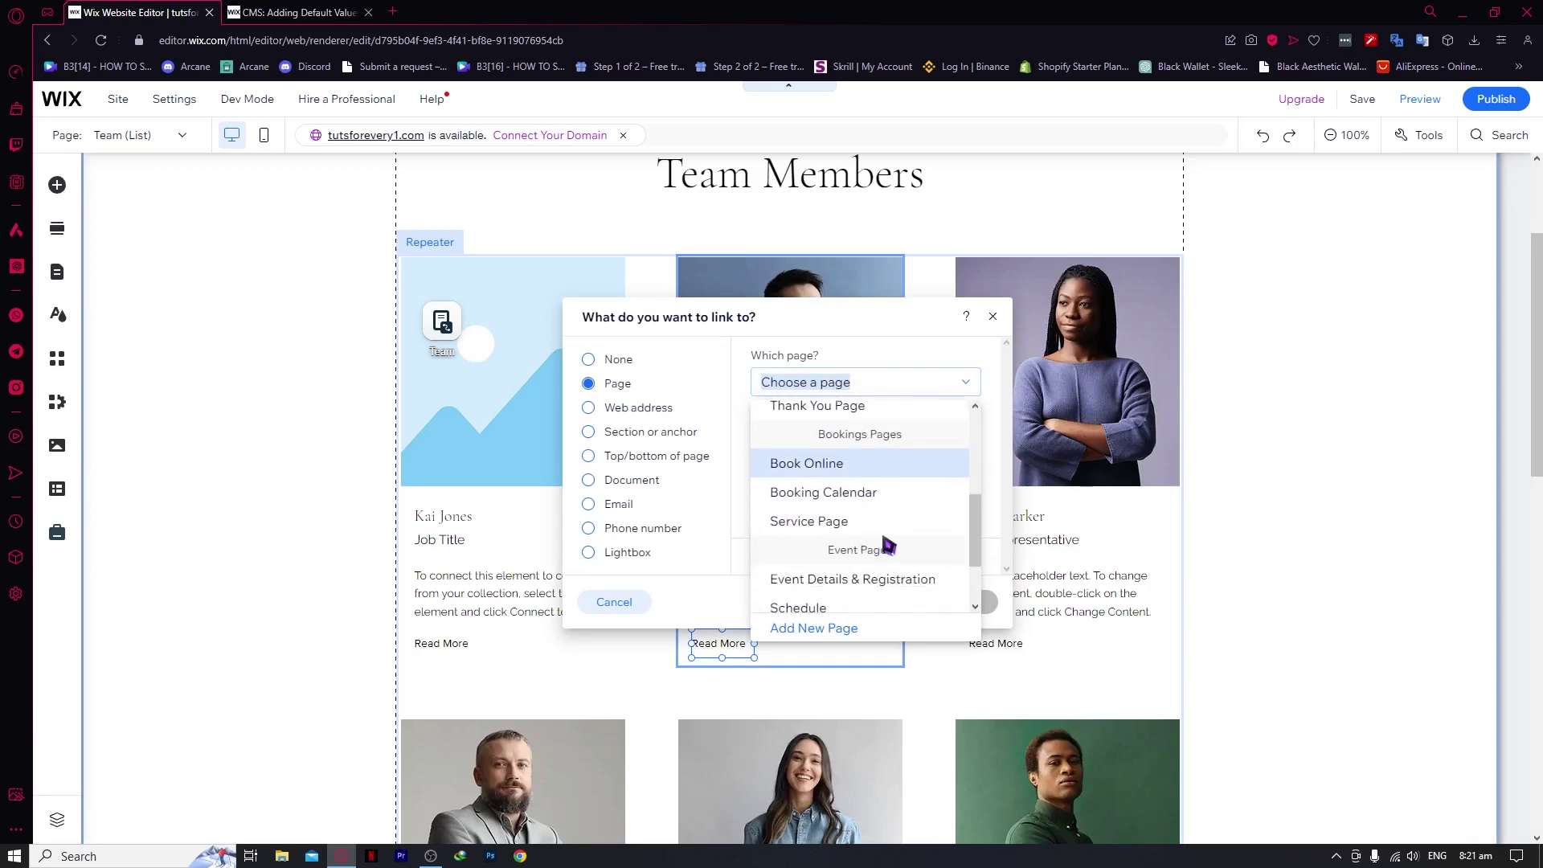
{"action": "left_click", "coordinate": [864, 472]}
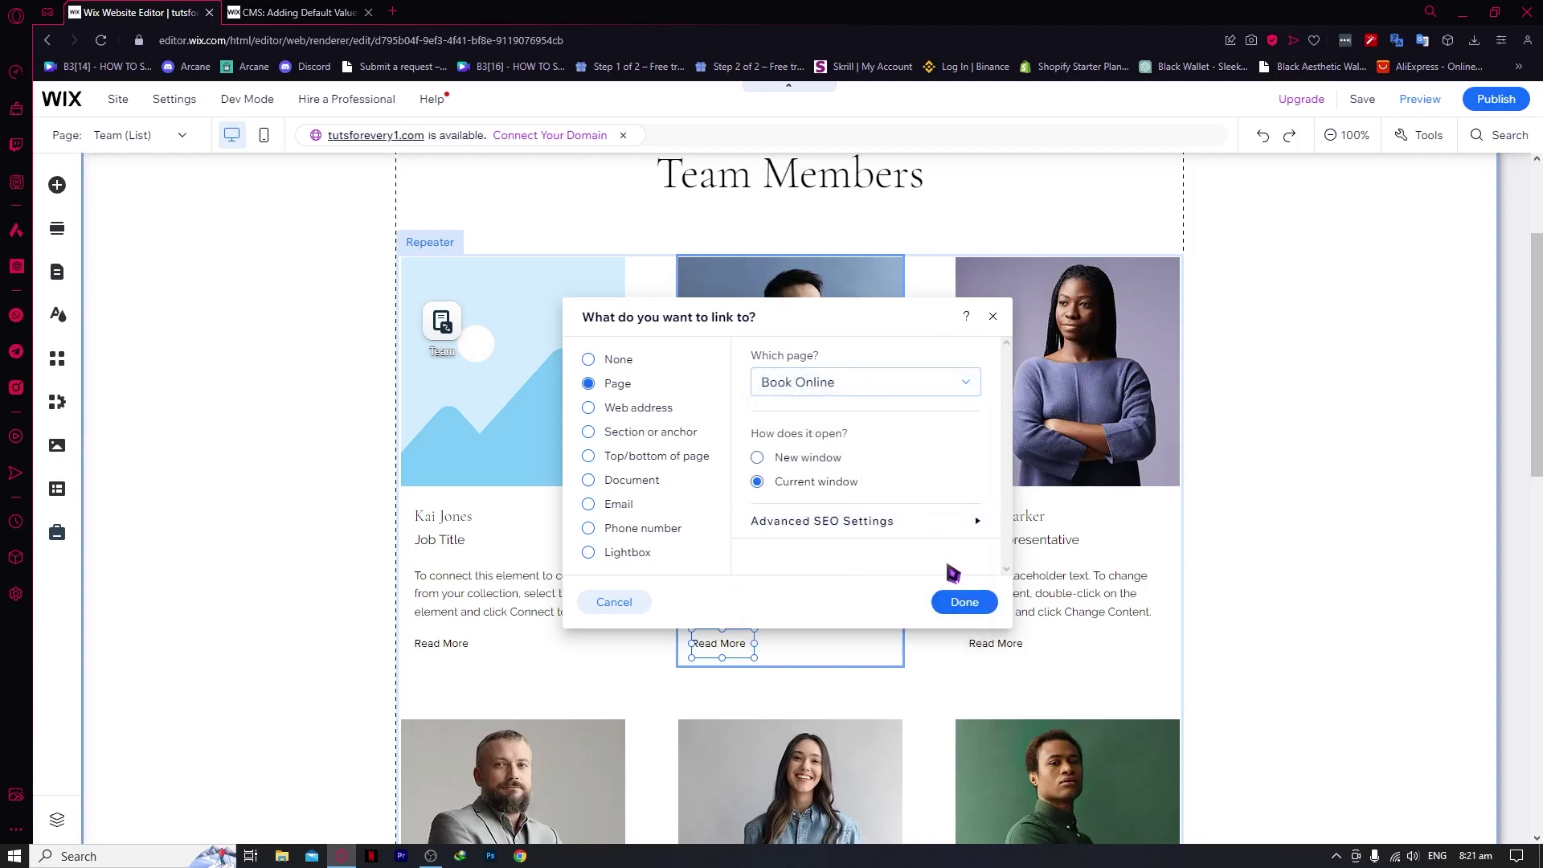
{"action": "left_click", "coordinate": [968, 603]}
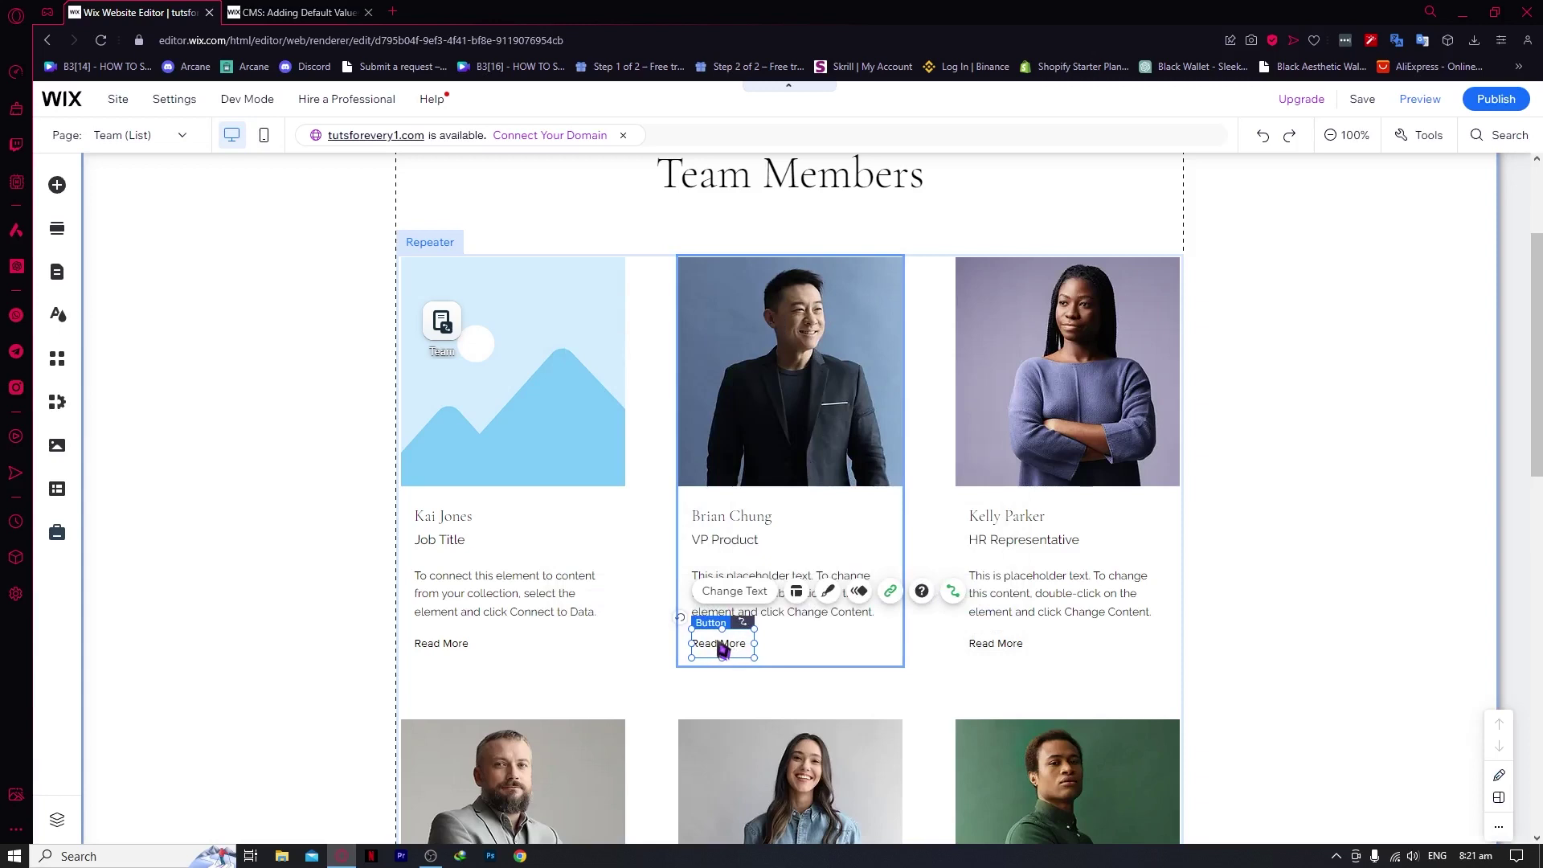
- Review the Read More link's no-link, top/bottom of page and email options, leaving the link unchanged
{"action": "scroll", "coordinate": [937, 510], "scroll_direction": "down", "scroll_amount": 3}
{"action": "left_click", "coordinate": [890, 350]}
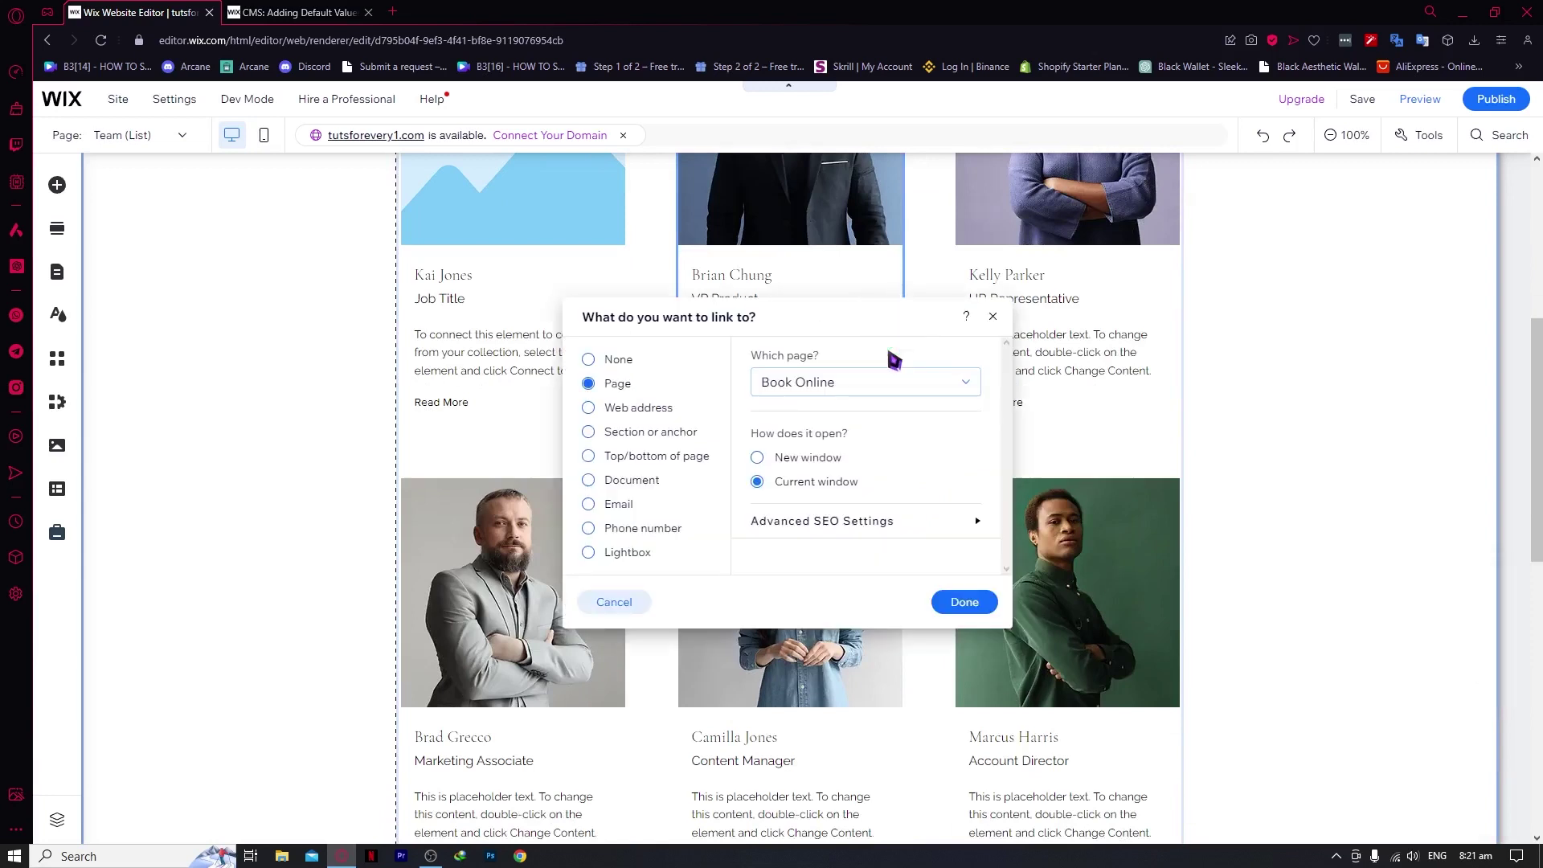
{"action": "left_click", "coordinate": [624, 360]}
{"action": "left_click", "coordinate": [631, 457]}
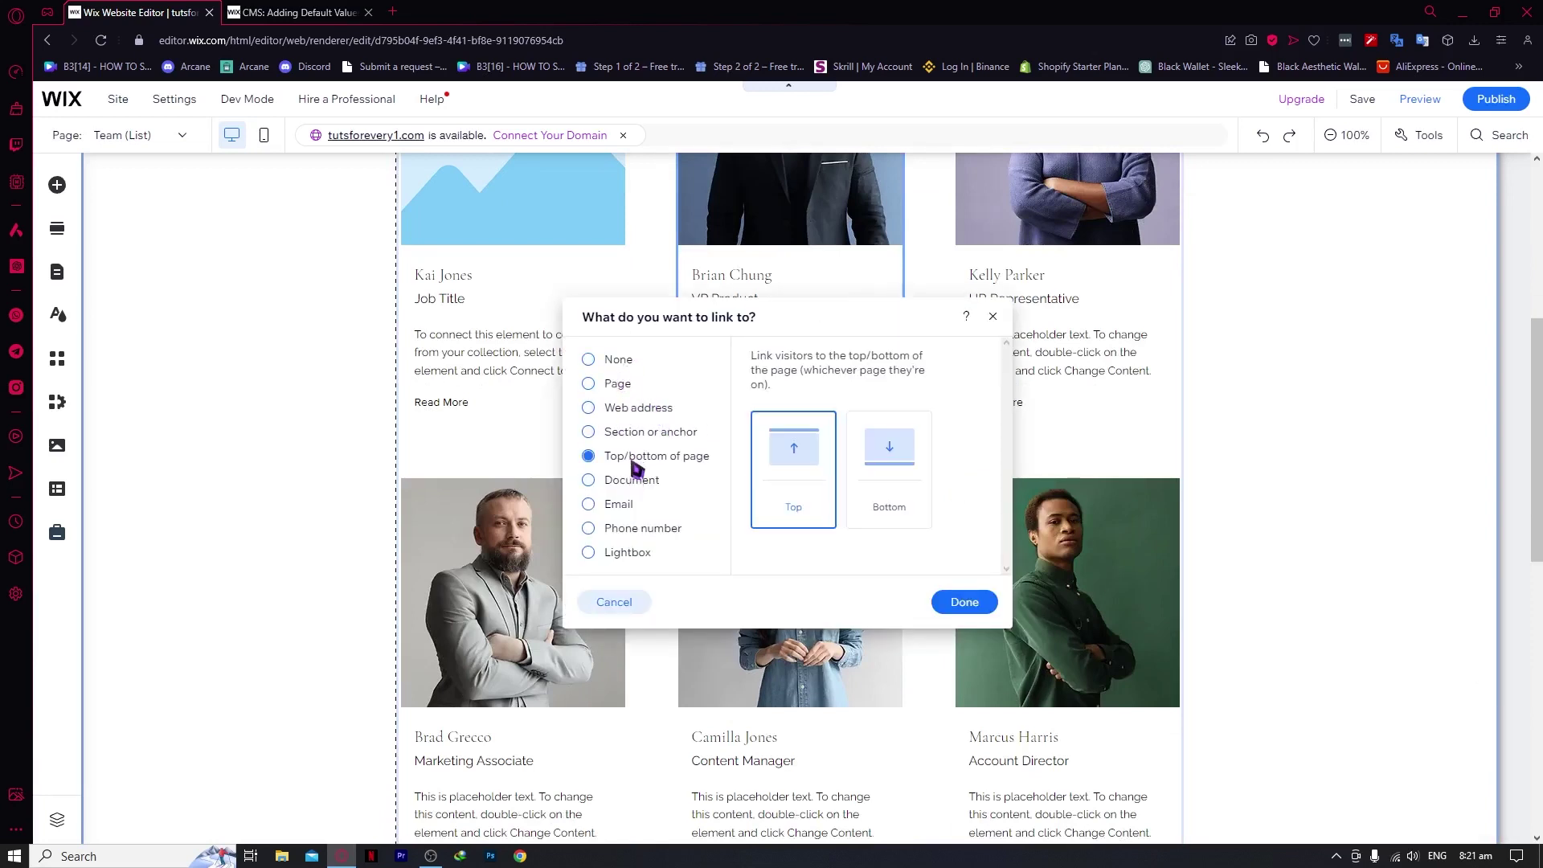
{"action": "left_click", "coordinate": [633, 505]}
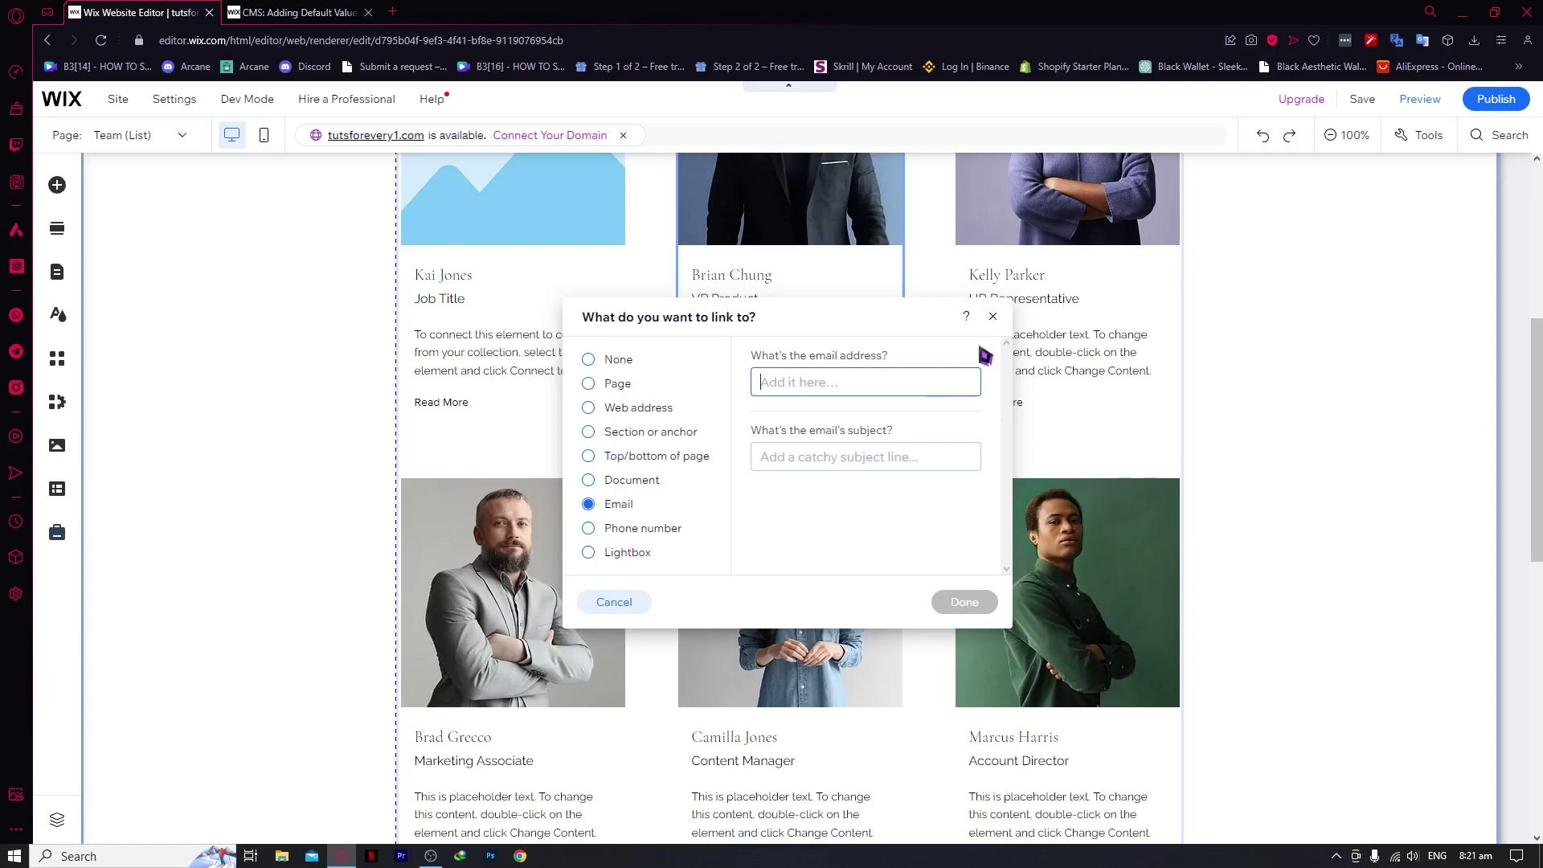
{"action": "left_click", "coordinate": [993, 316]}
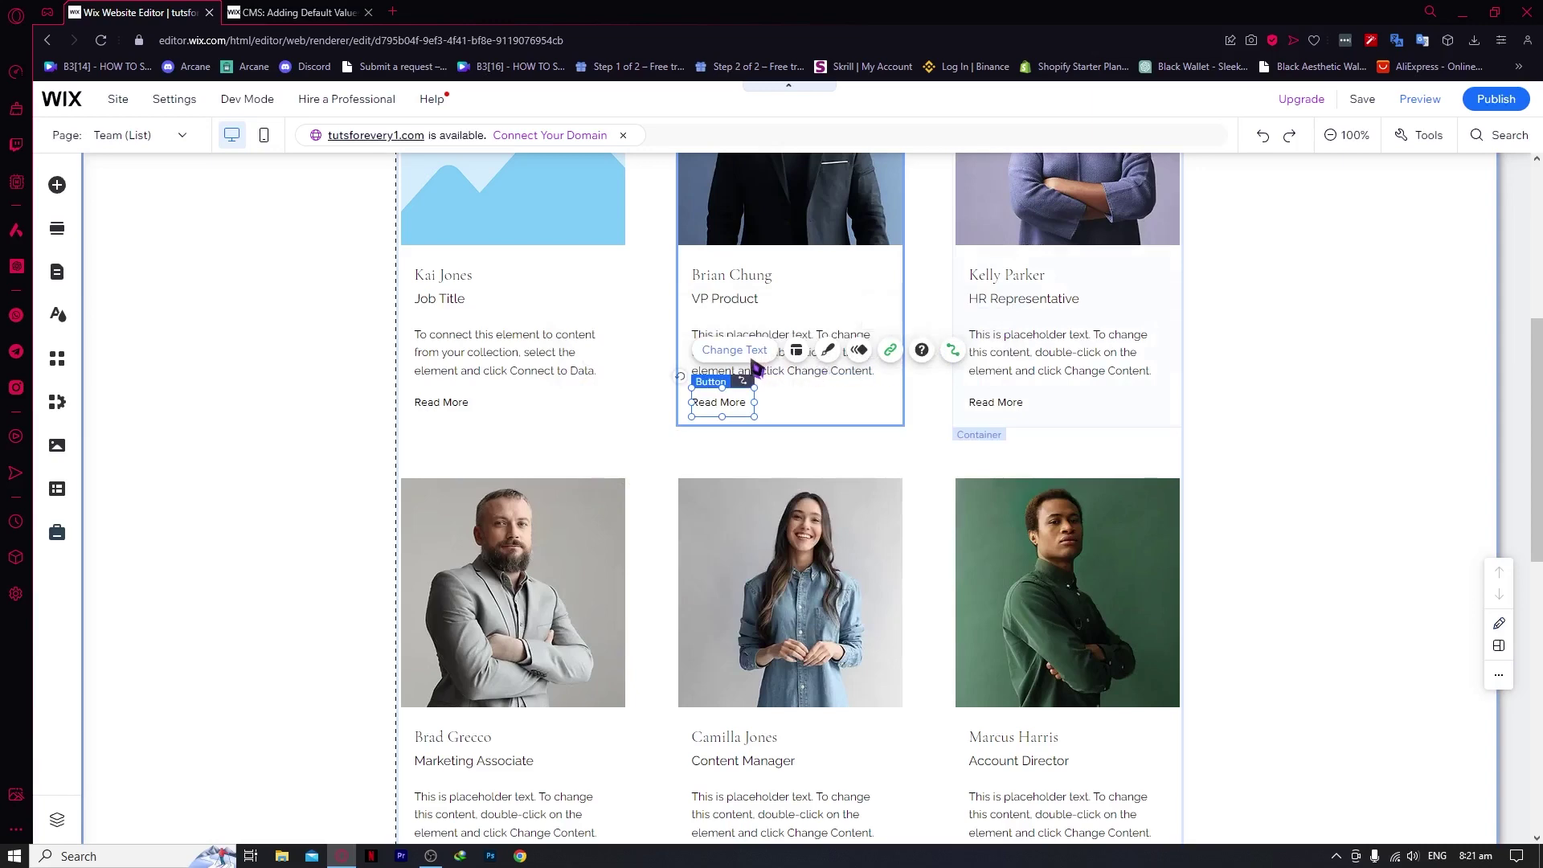
{"action": "left_click", "coordinate": [750, 321]}
{"action": "scroll", "coordinate": [750, 321], "scroll_direction": "up", "scroll_amount": 3}
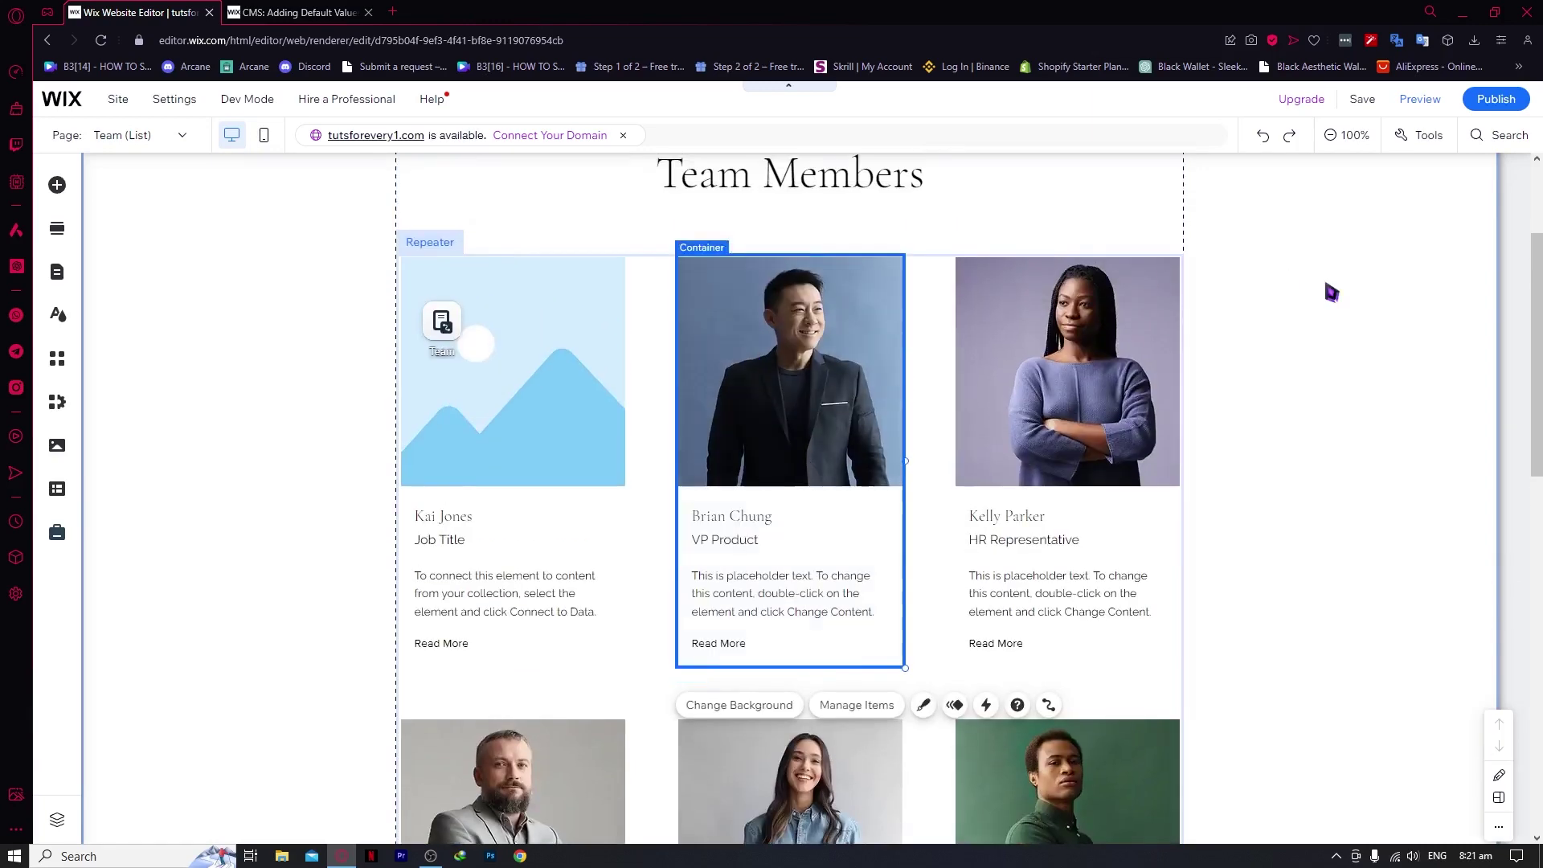
{"action": "scroll", "coordinate": [779, 641], "scroll_direction": "down", "scroll_amount": 1}
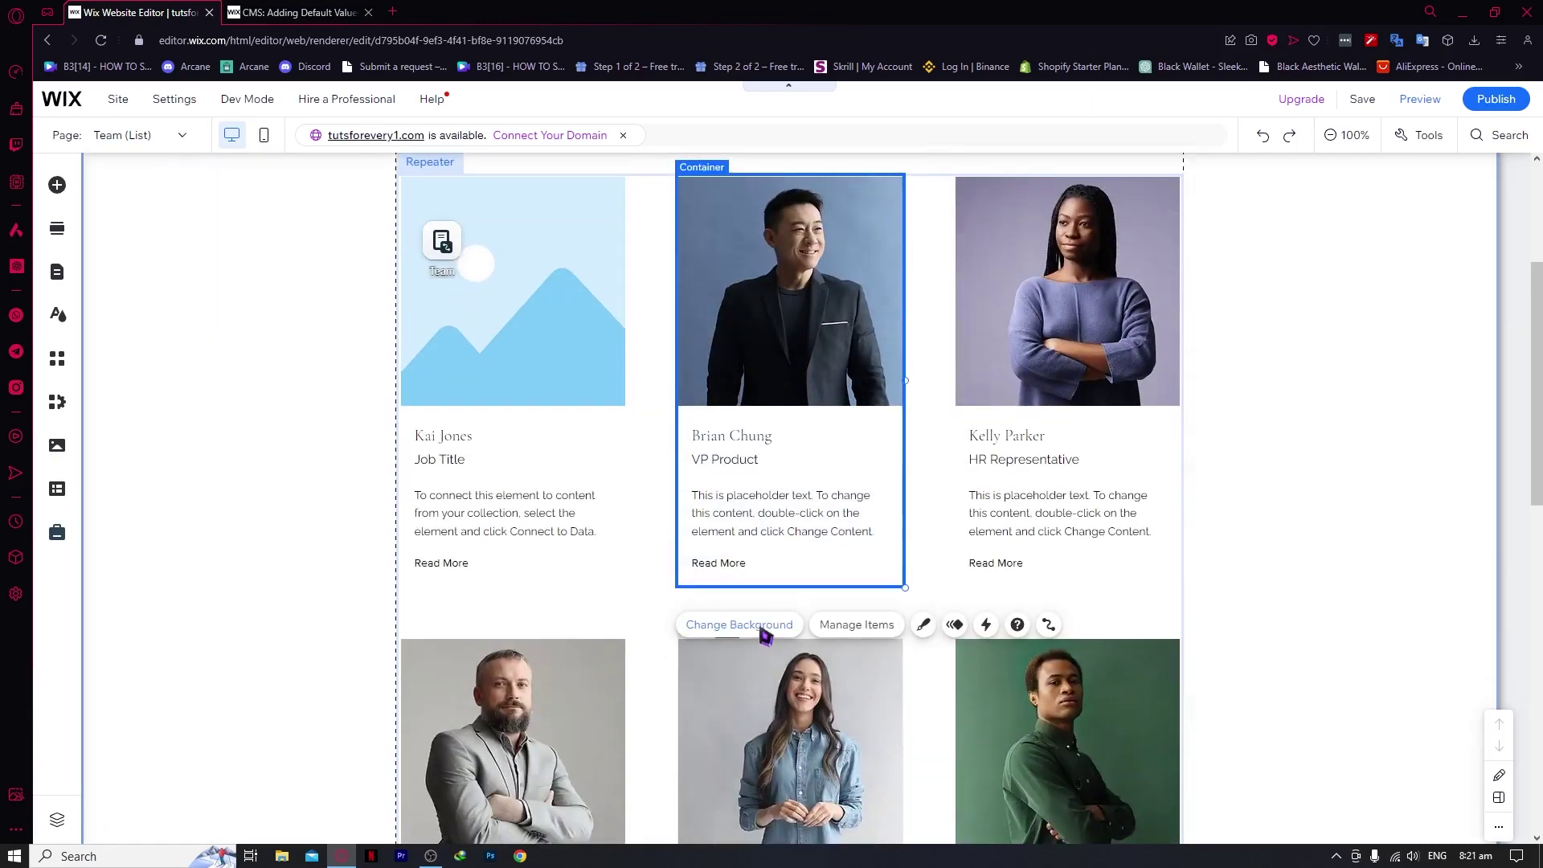
{"action": "scroll", "coordinate": [879, 645], "scroll_direction": "down", "scroll_amount": 3}
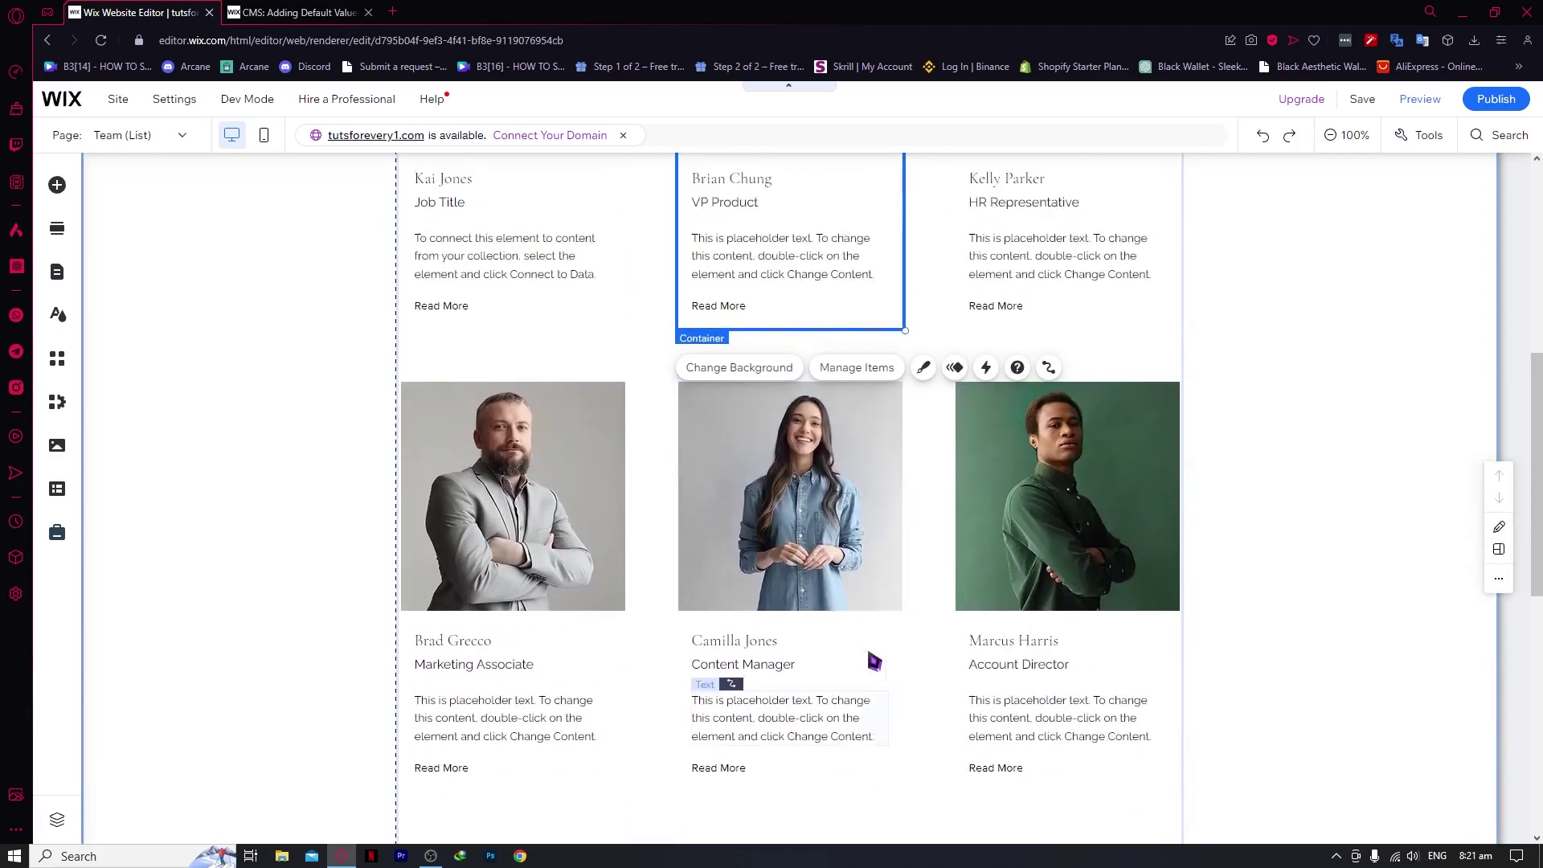
{"action": "scroll", "coordinate": [872, 655], "scroll_direction": "up", "scroll_amount": 5}
{"action": "scroll", "coordinate": [846, 685], "scroll_direction": "up", "scroll_amount": 2}
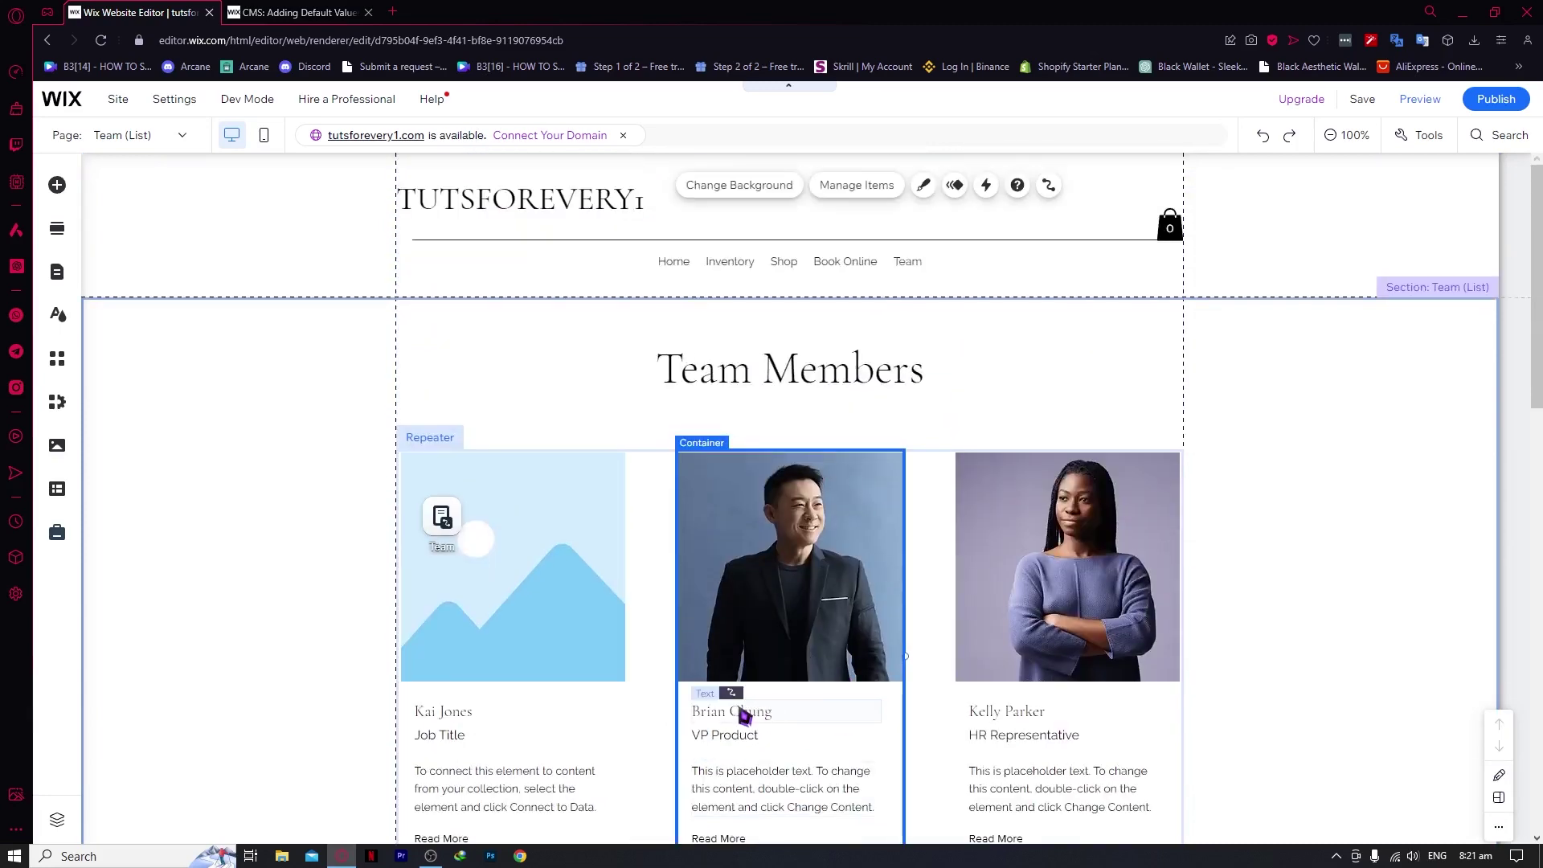
{"action": "scroll", "coordinate": [724, 610], "scroll_direction": "down", "scroll_amount": 12}
{"action": "scroll", "coordinate": [723, 482], "scroll_direction": "up", "scroll_amount": 4}
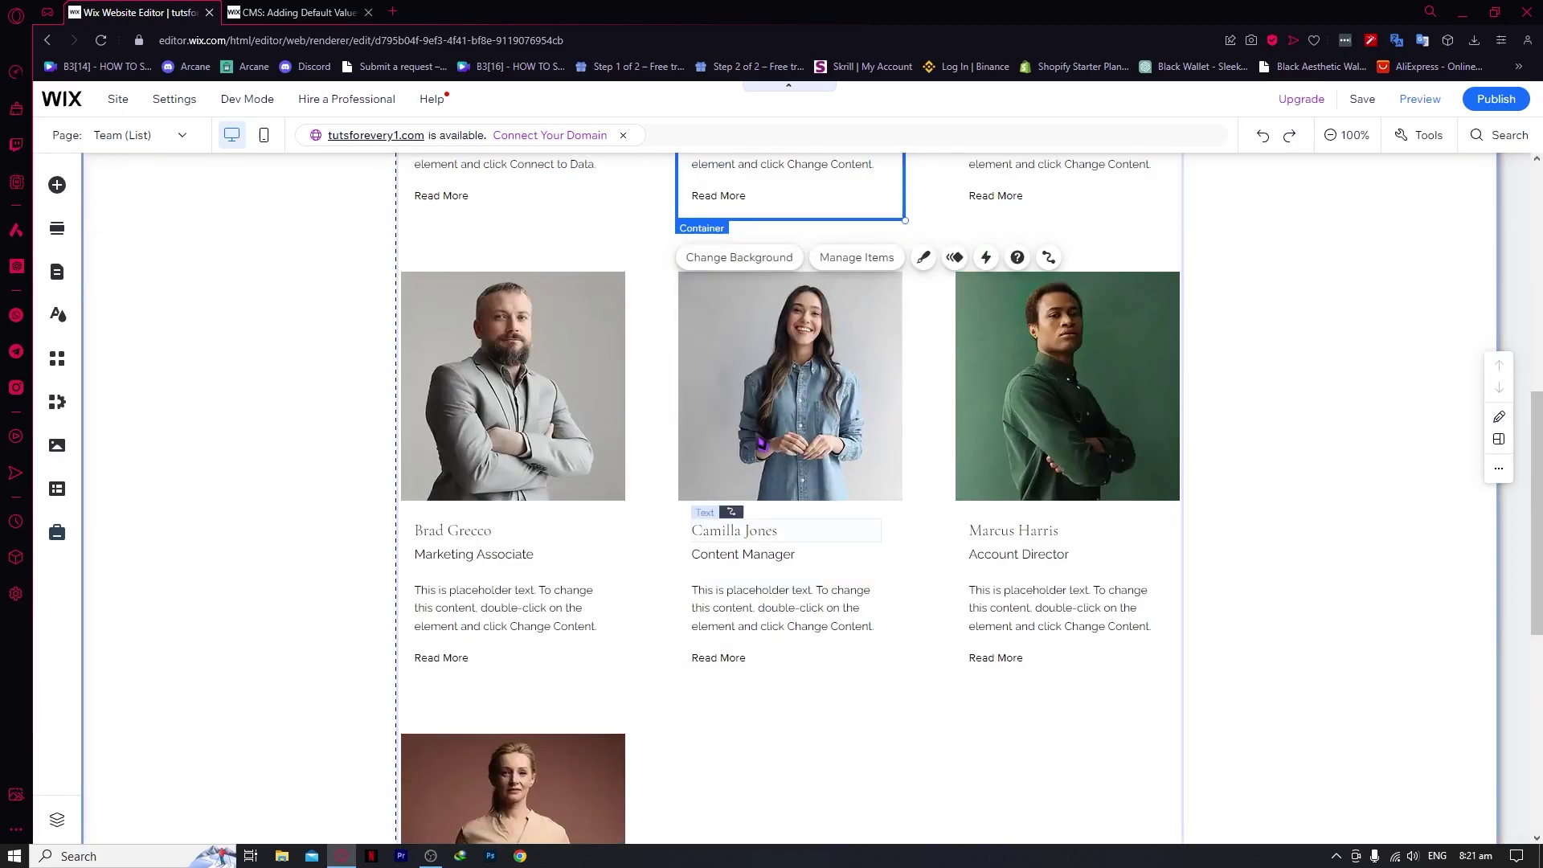
{"action": "scroll", "coordinate": [760, 443], "scroll_direction": "up", "scroll_amount": 7}
{"action": "scroll", "coordinate": [843, 596], "scroll_direction": "down", "scroll_amount": 2}
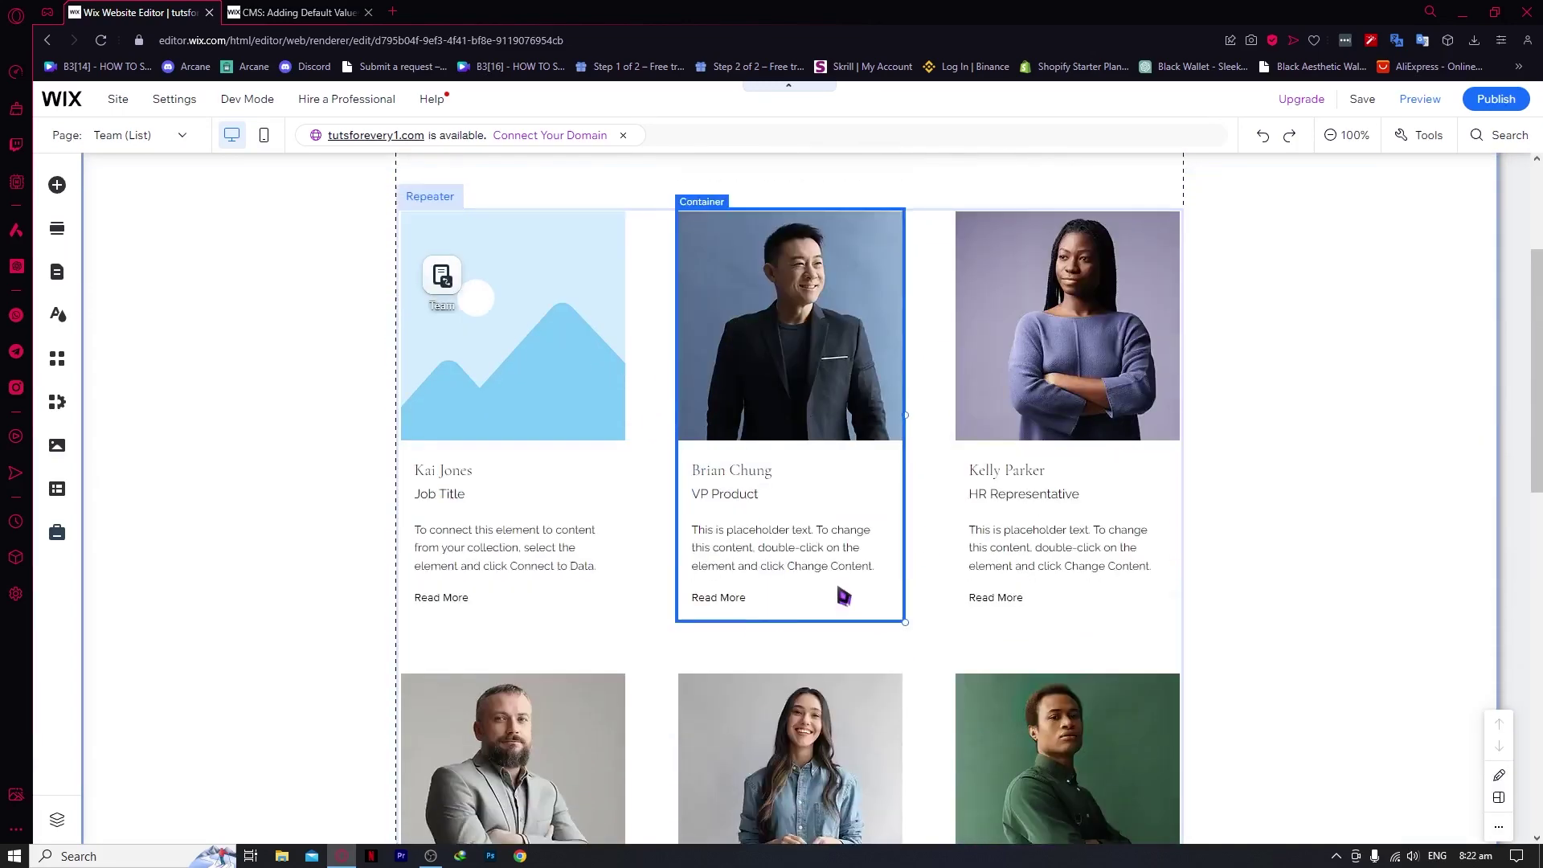
{"action": "scroll", "coordinate": [843, 595], "scroll_direction": "down", "scroll_amount": 12}
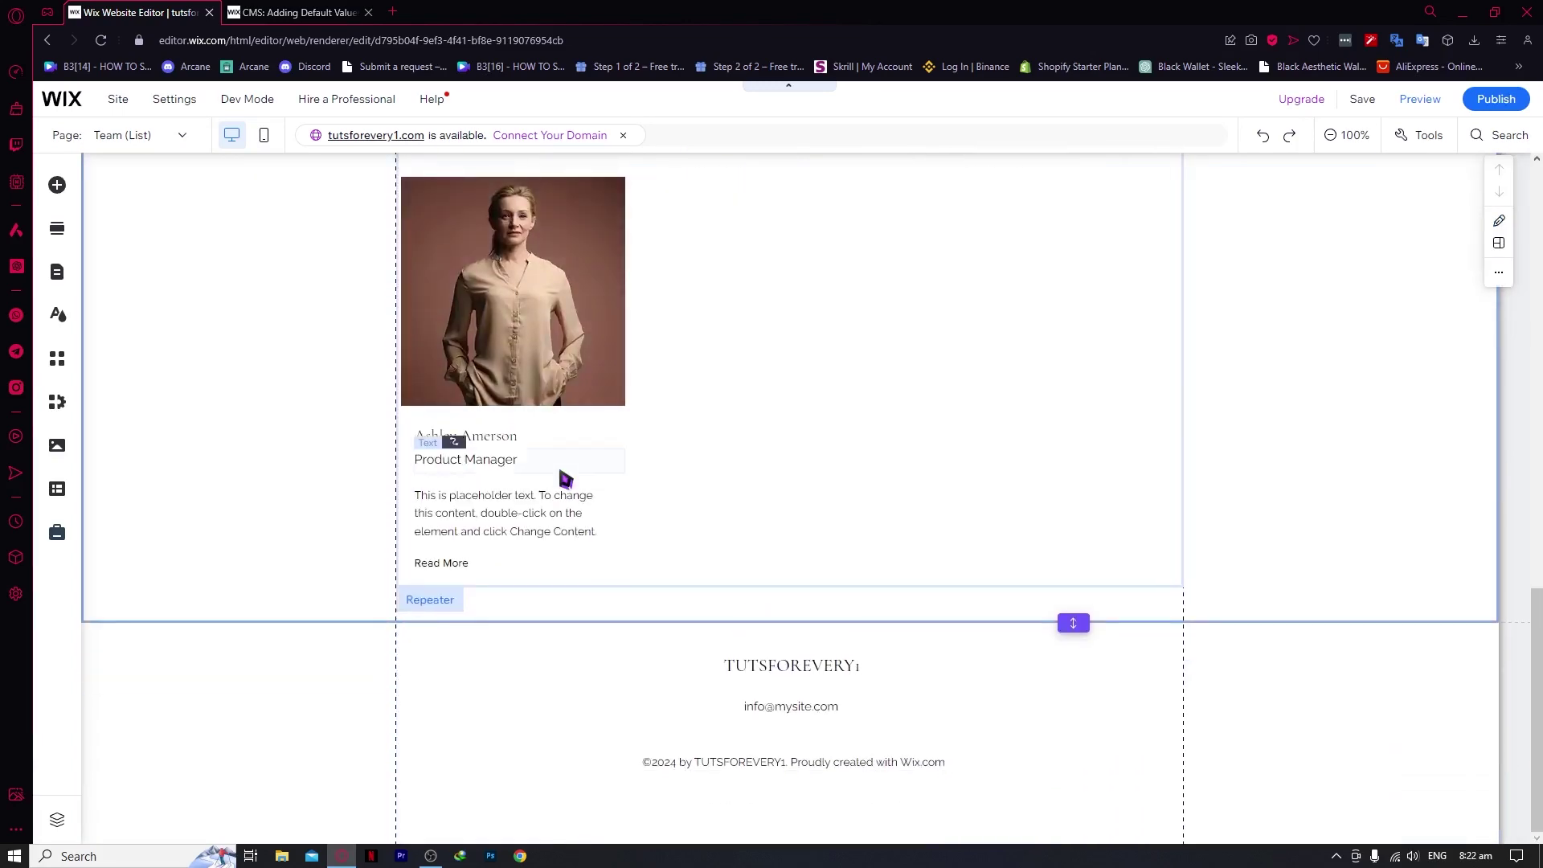
- From Add Elements > CMS, create a collection from scratch named 'samples'
{"action": "left_click", "coordinate": [57, 185]}
{"action": "left_click", "coordinate": [122, 737]}
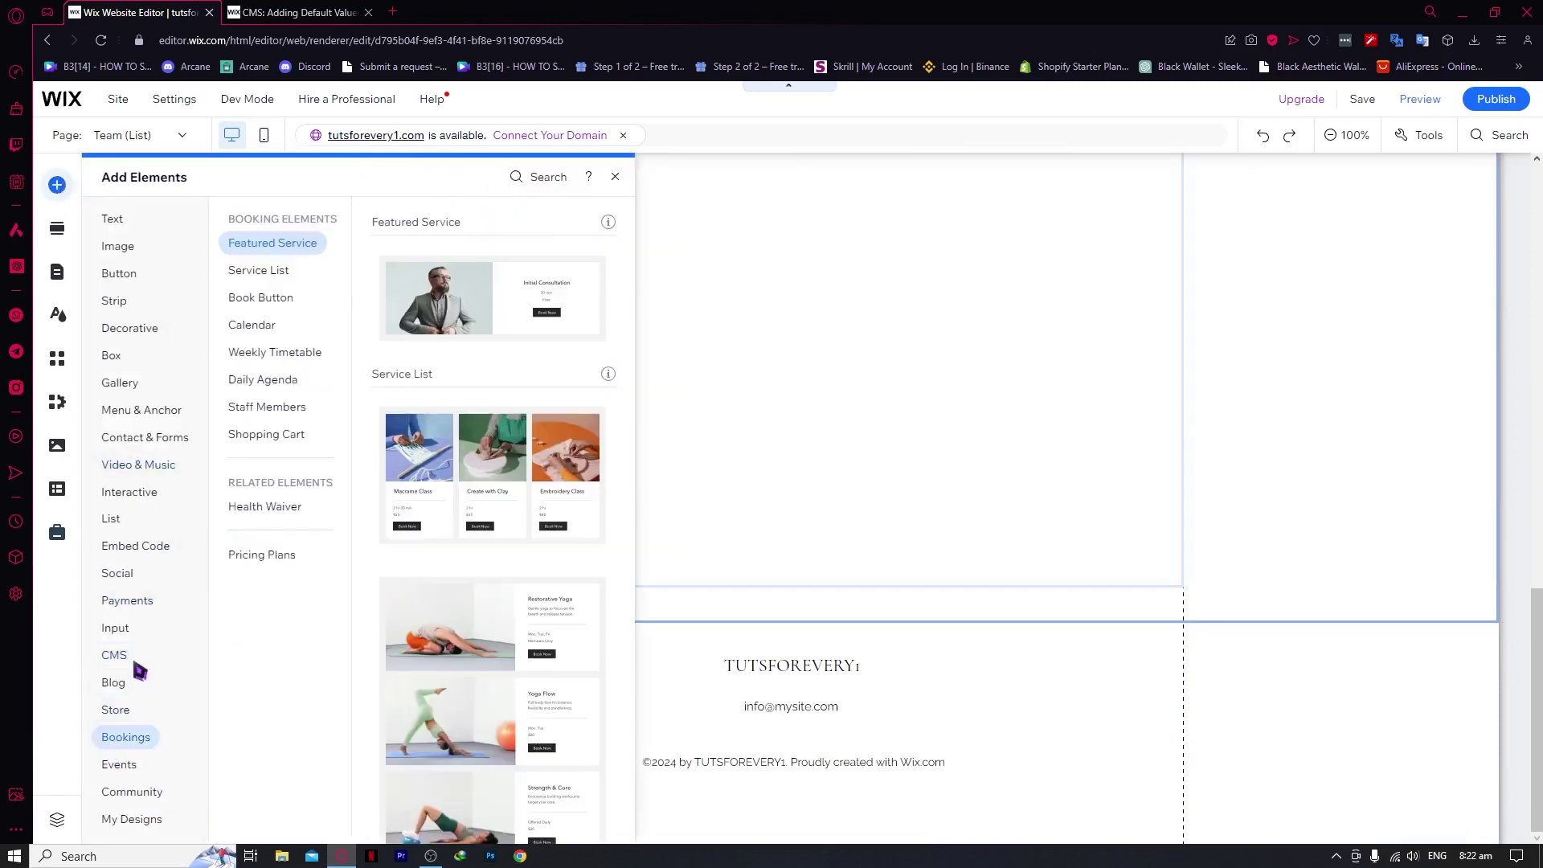
{"action": "left_click", "coordinate": [136, 666]}
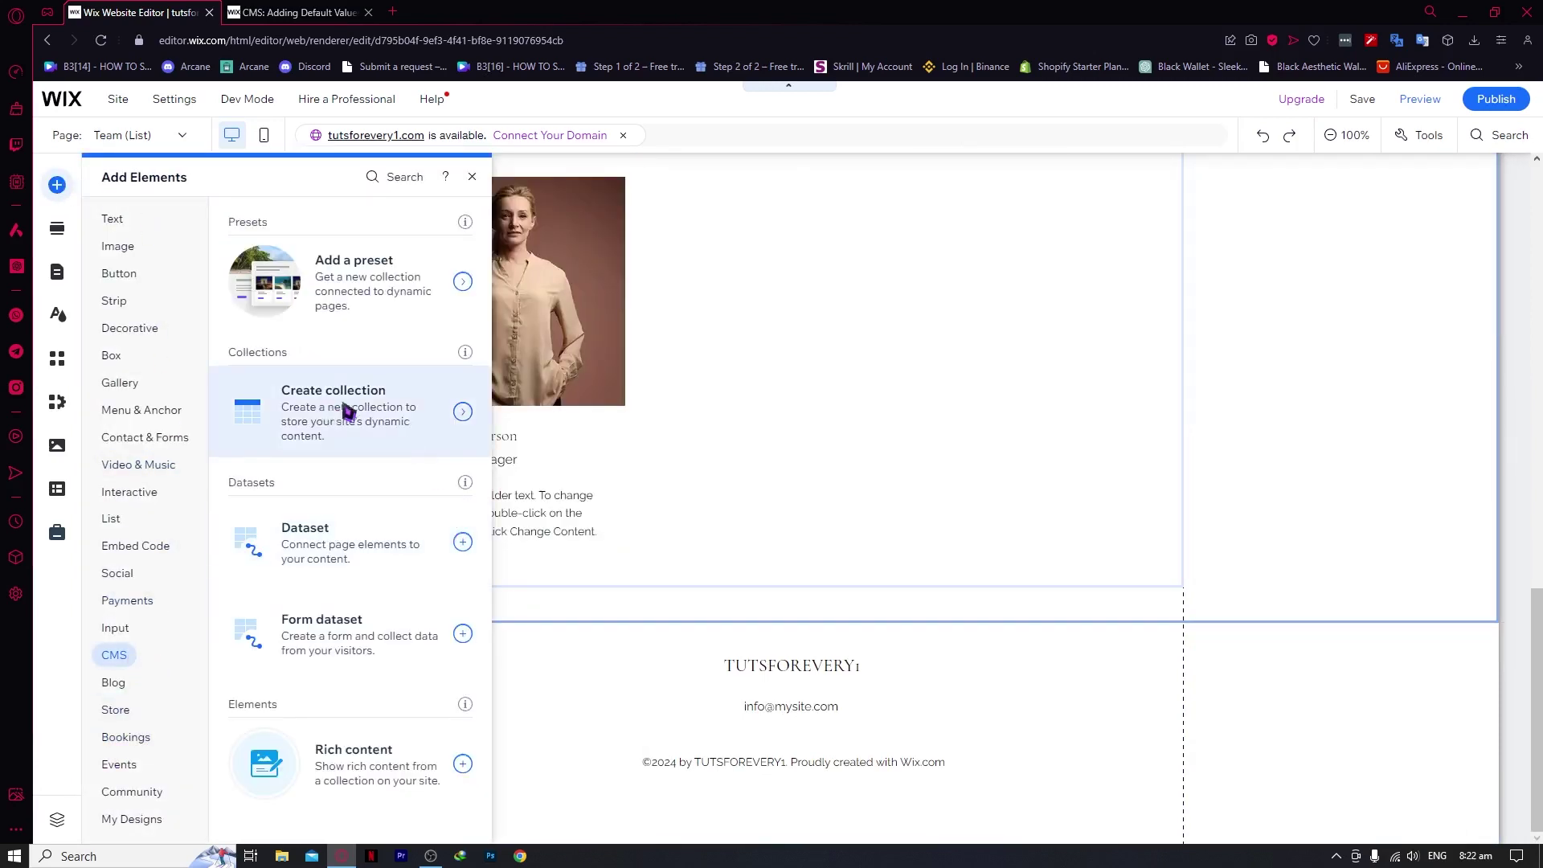
{"action": "left_click", "coordinate": [436, 415]}
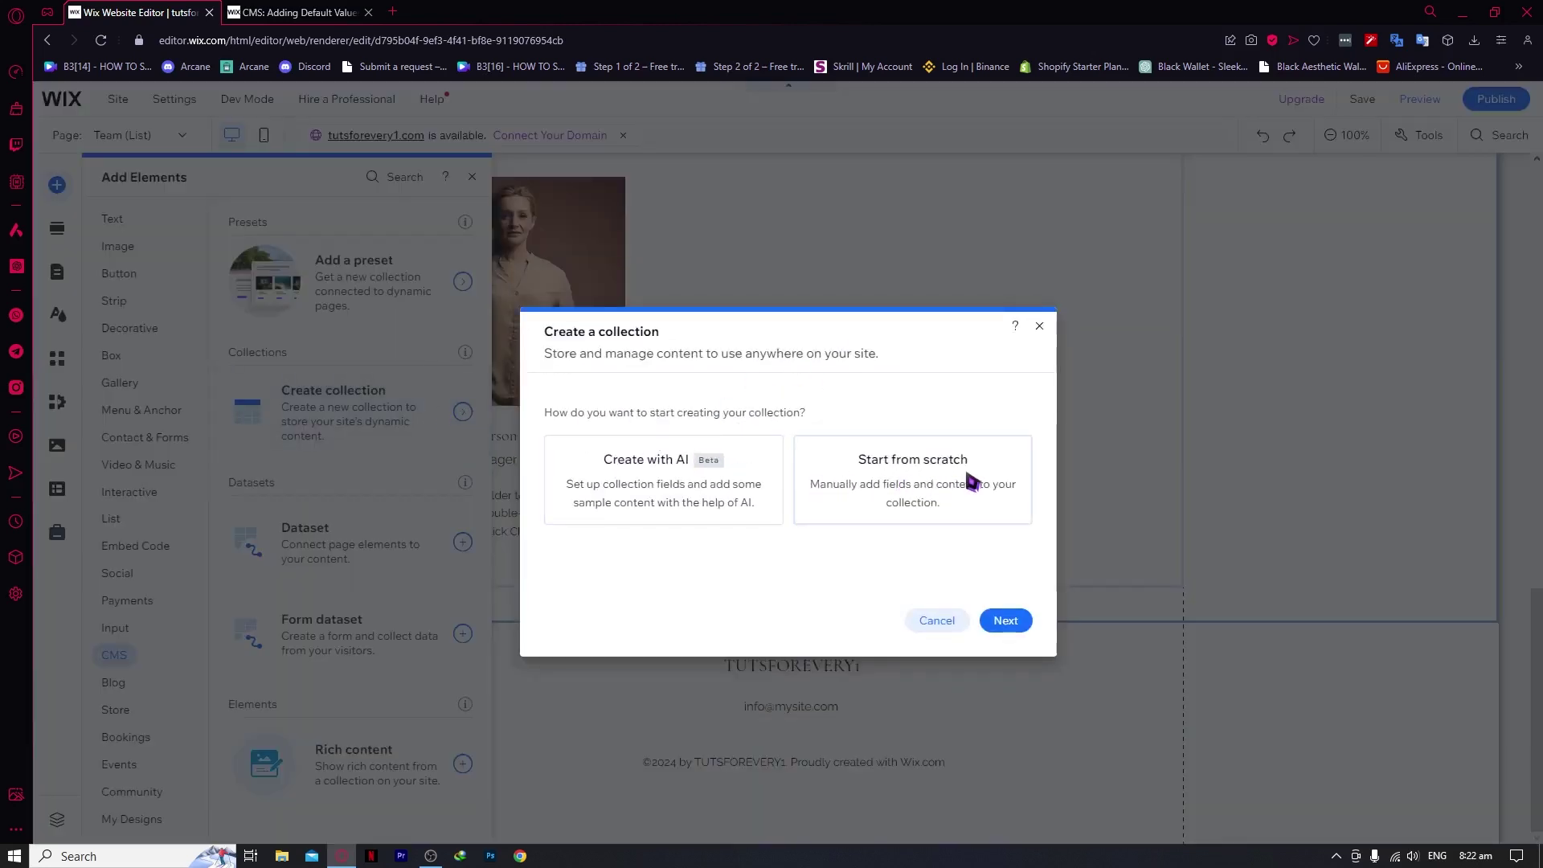
{"action": "left_click", "coordinate": [893, 518]}
{"action": "left_click", "coordinate": [1014, 625]}
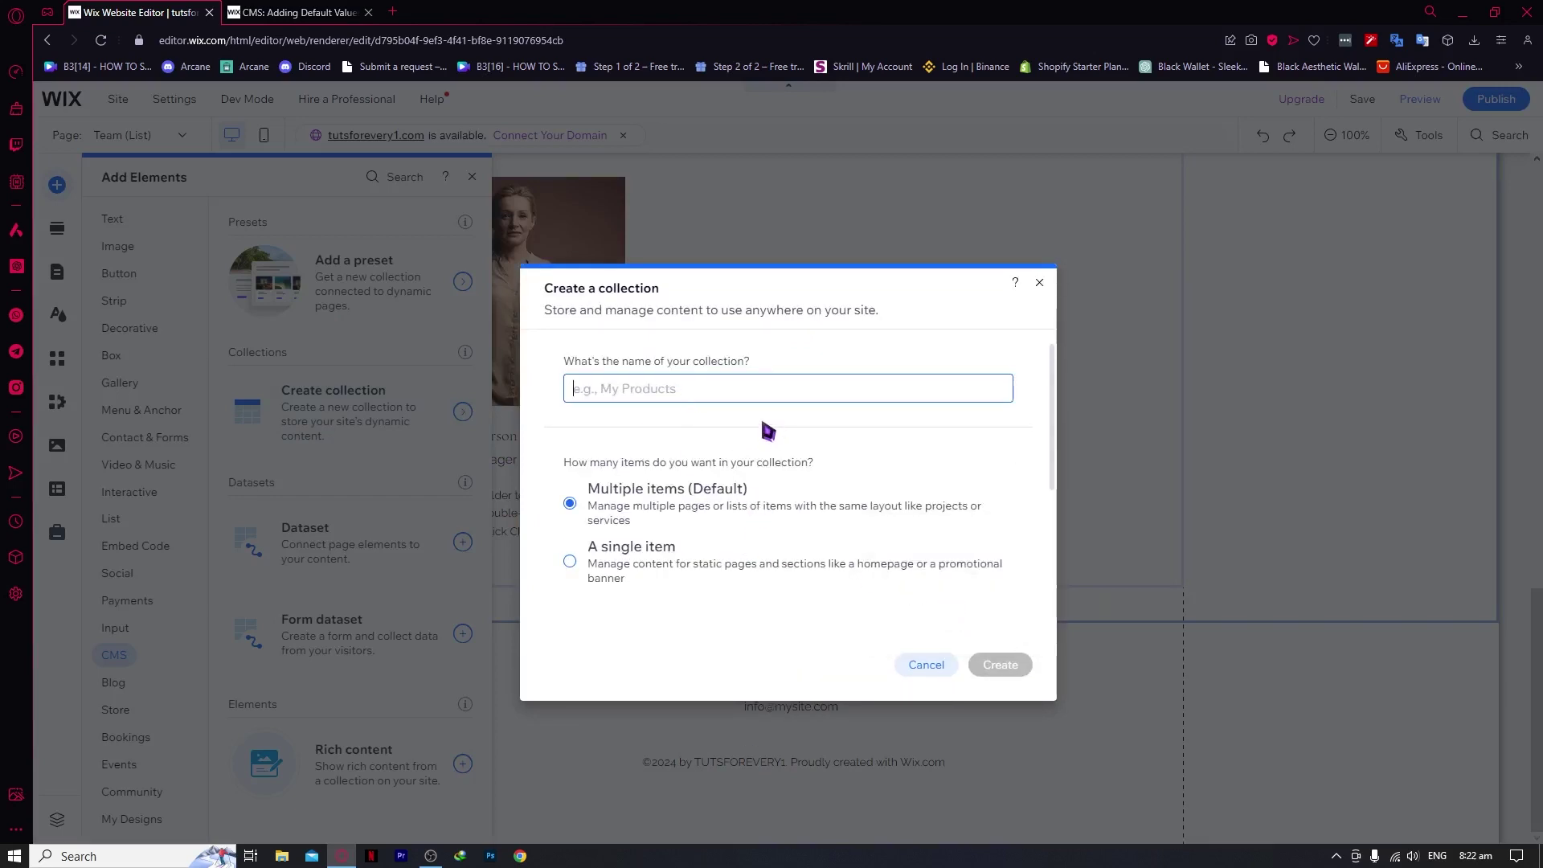
{"action": "type", "text": "samples"}
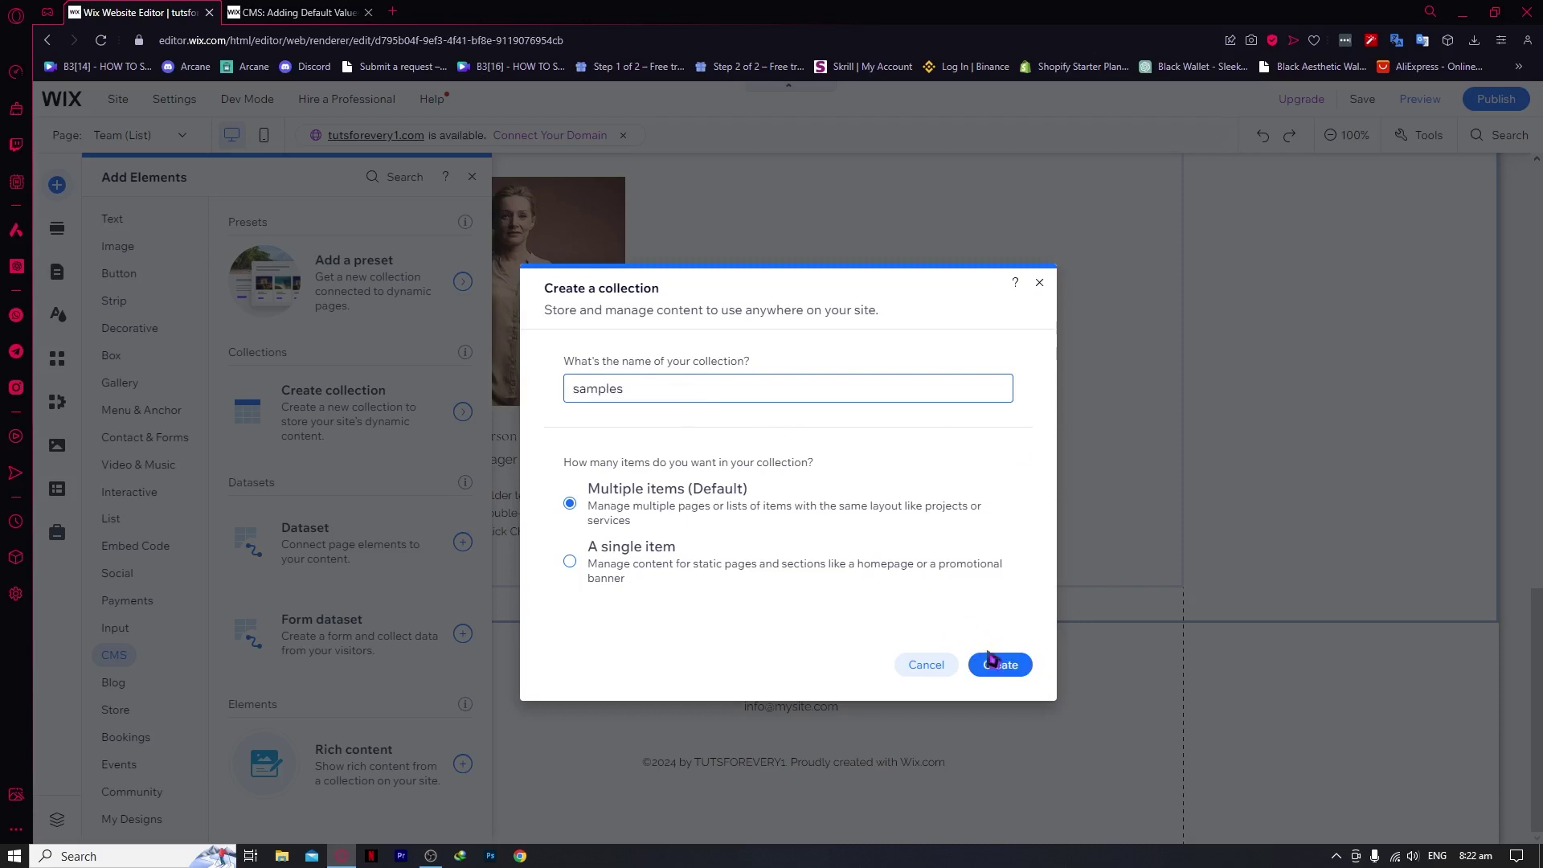
{"action": "left_click", "coordinate": [1001, 665]}
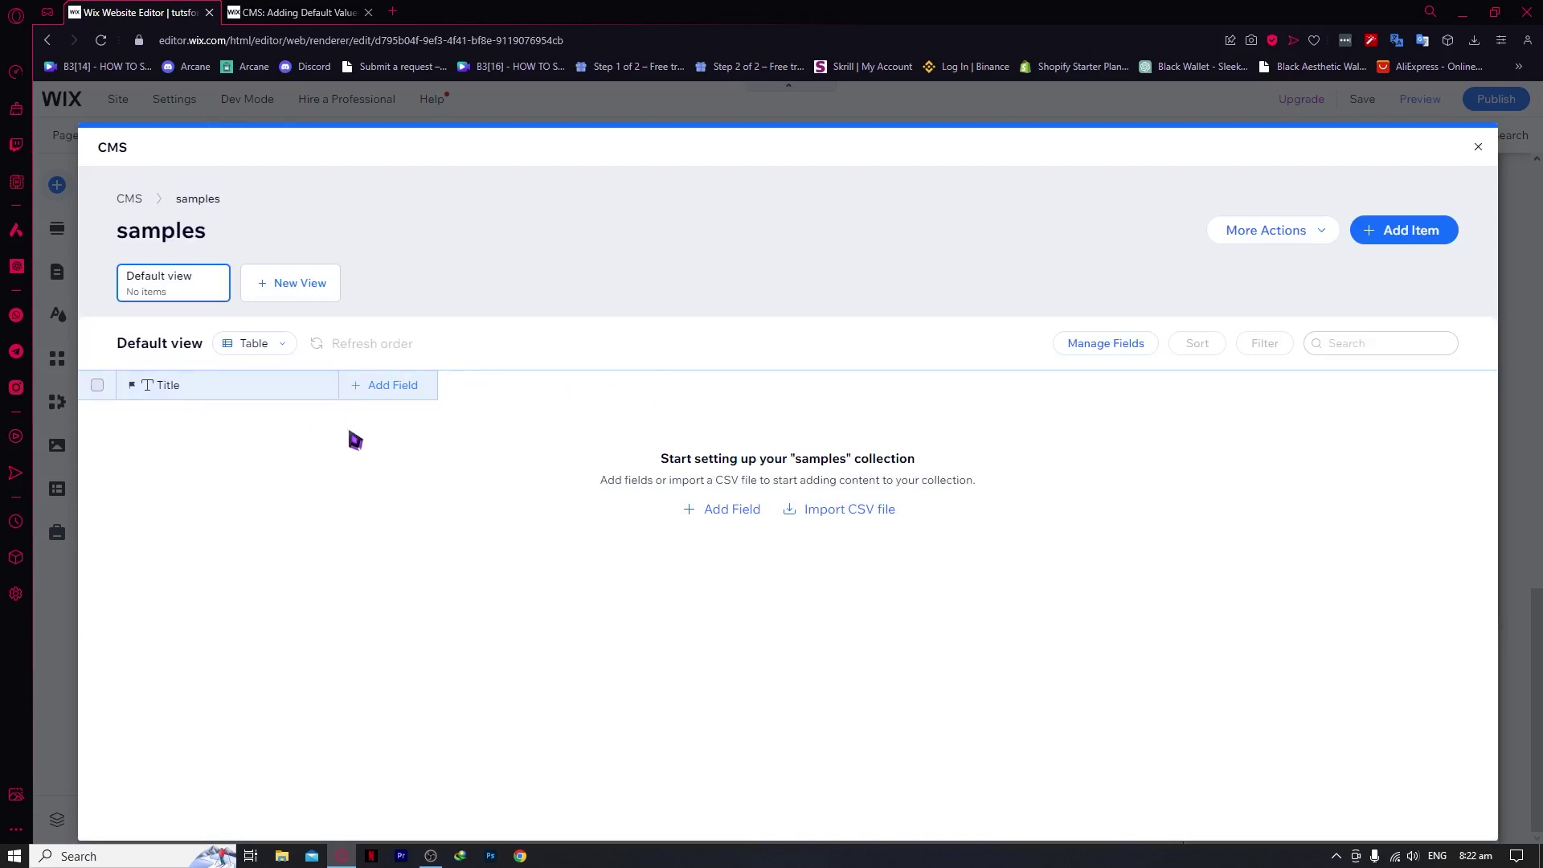
- Add a Text-type field to the samples collection and save it
{"action": "left_click", "coordinate": [388, 386]}
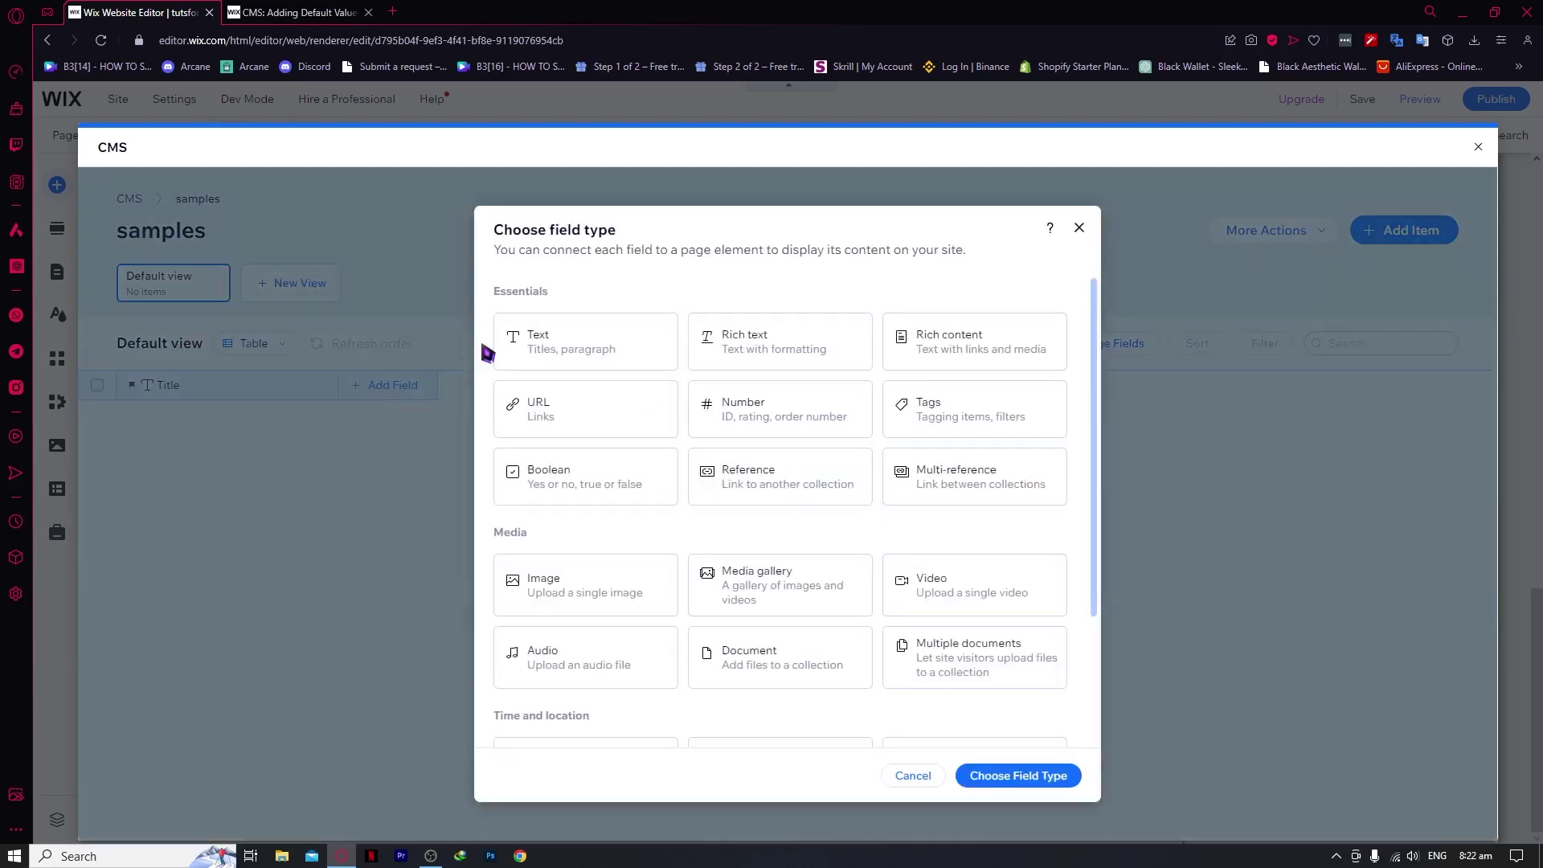
{"action": "left_click", "coordinate": [559, 344]}
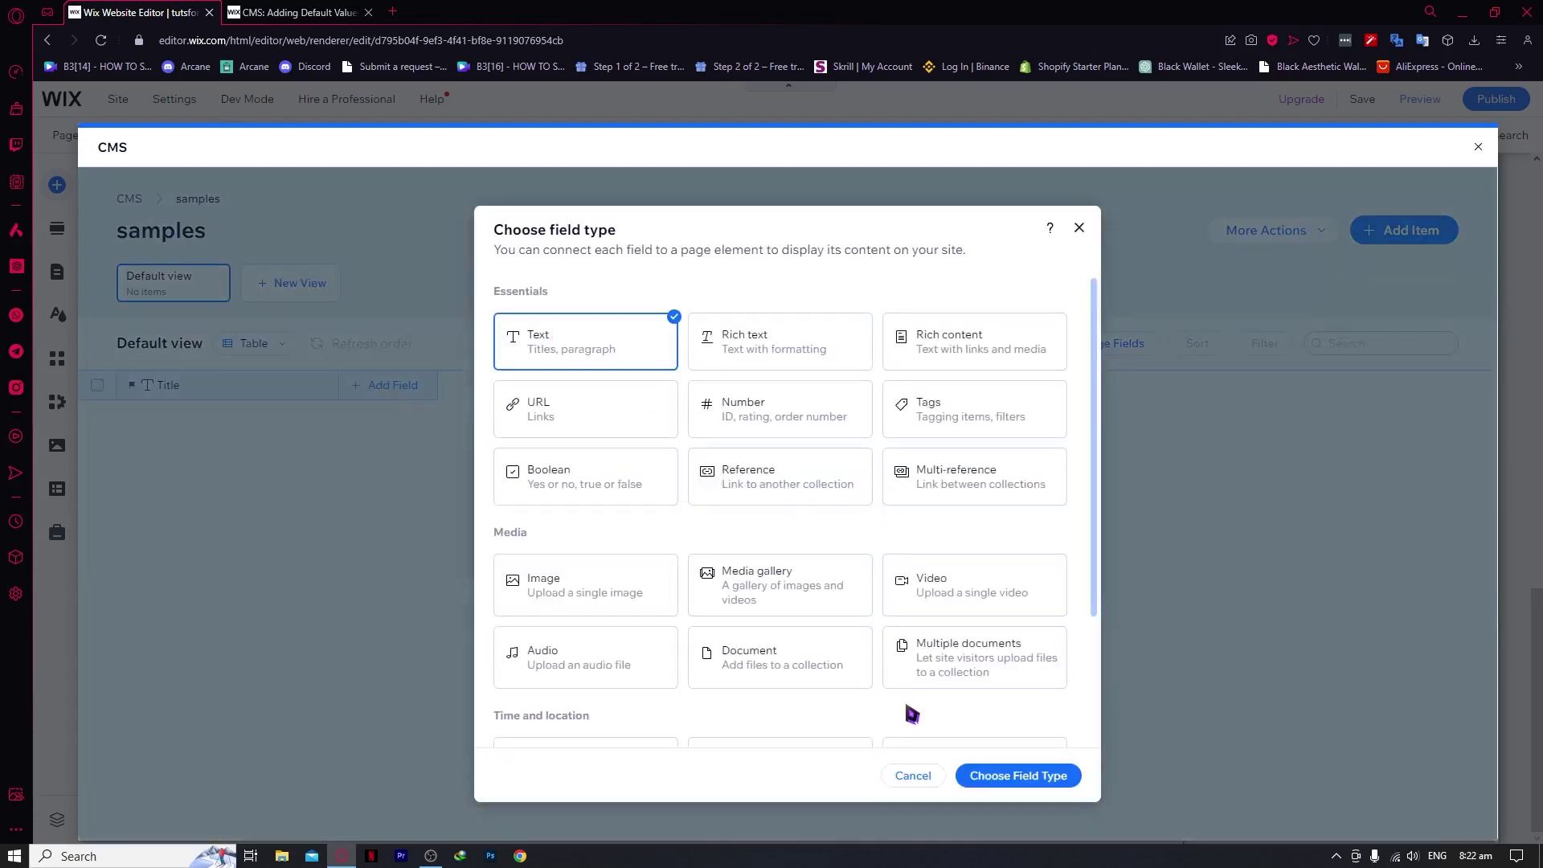
{"action": "left_click", "coordinate": [1018, 775]}
{"action": "left_click", "coordinate": [996, 685]}
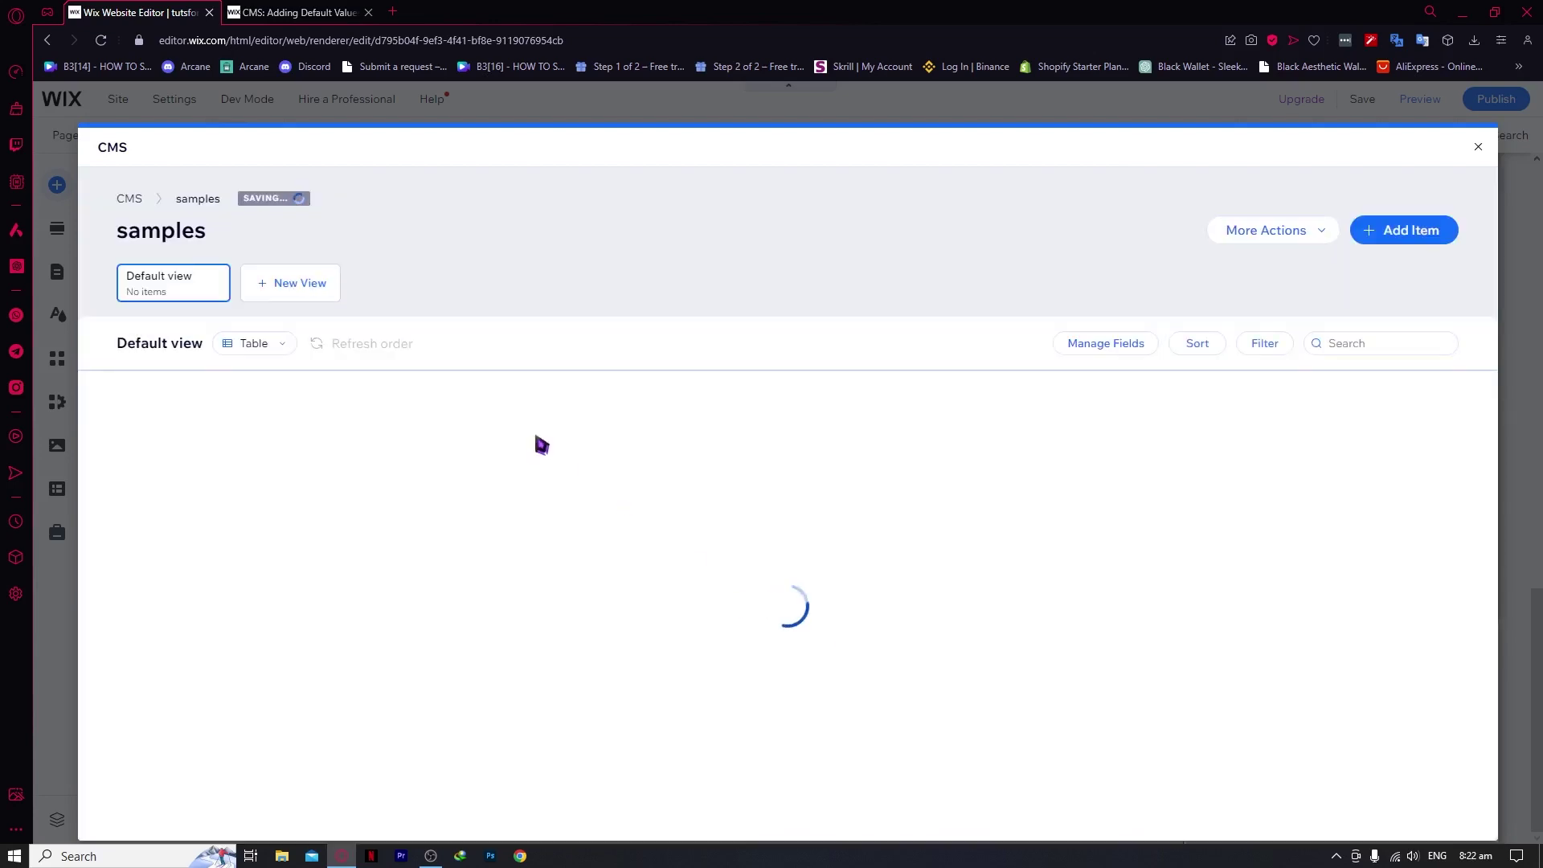
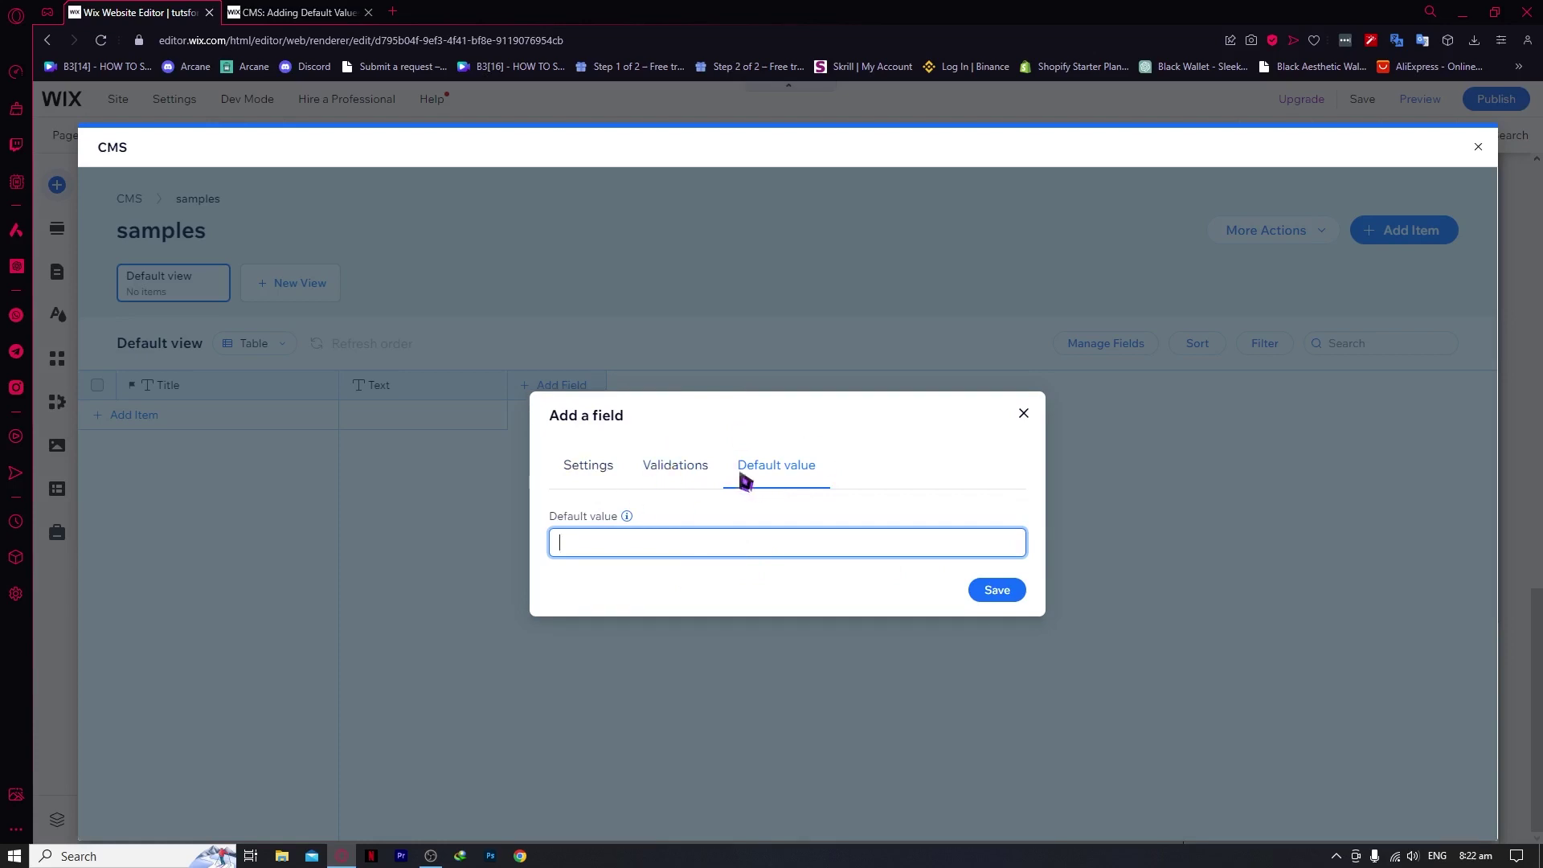
- Save the new URL field and add a collection item titled TERRY
{"action": "left_click", "coordinate": [999, 591]}
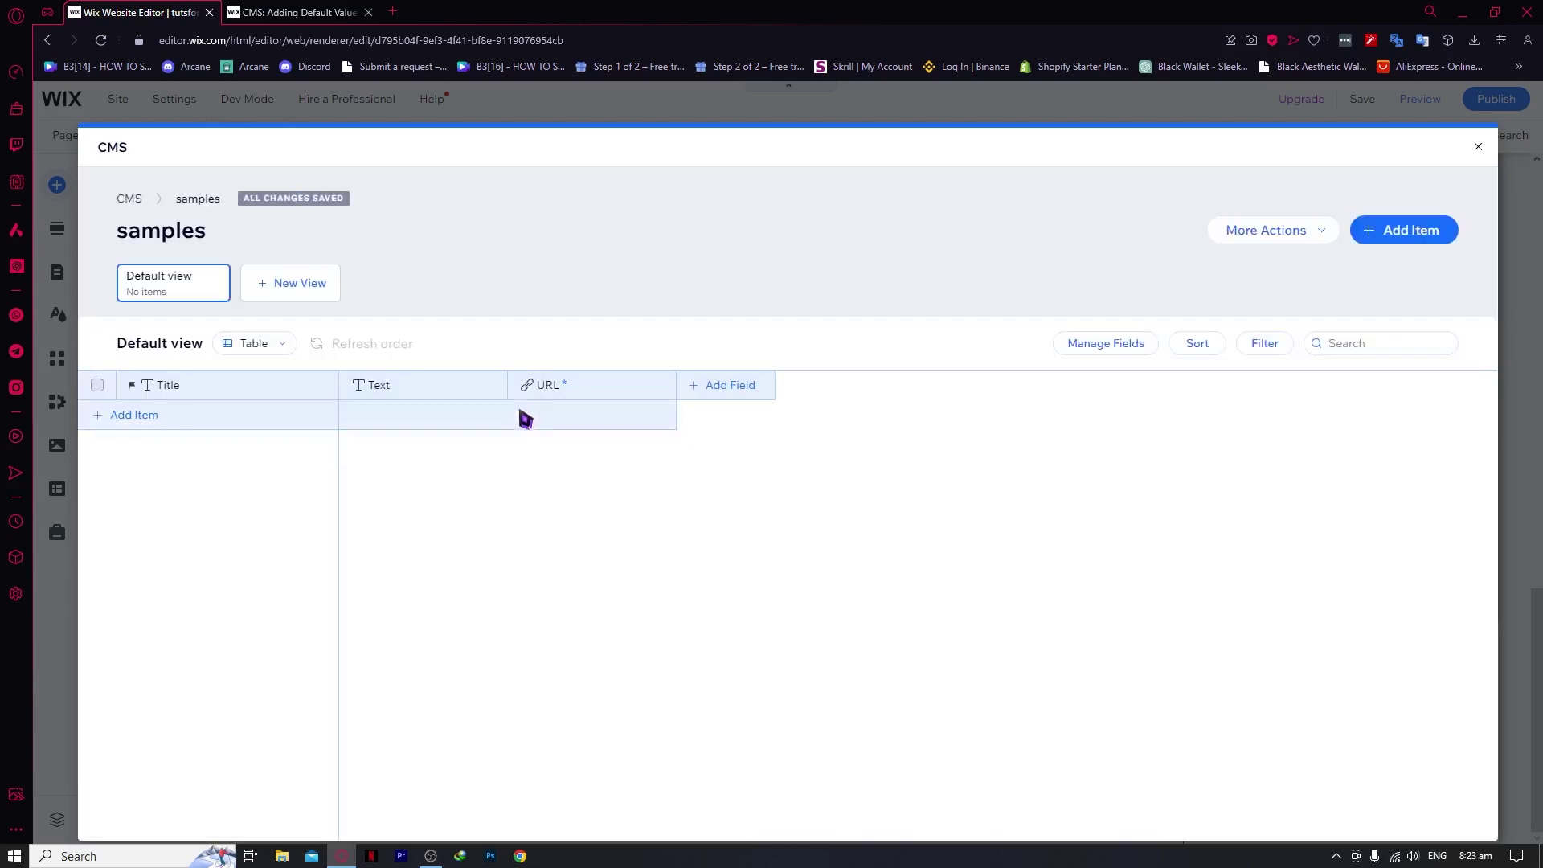
{"action": "left_click", "coordinate": [394, 424]}
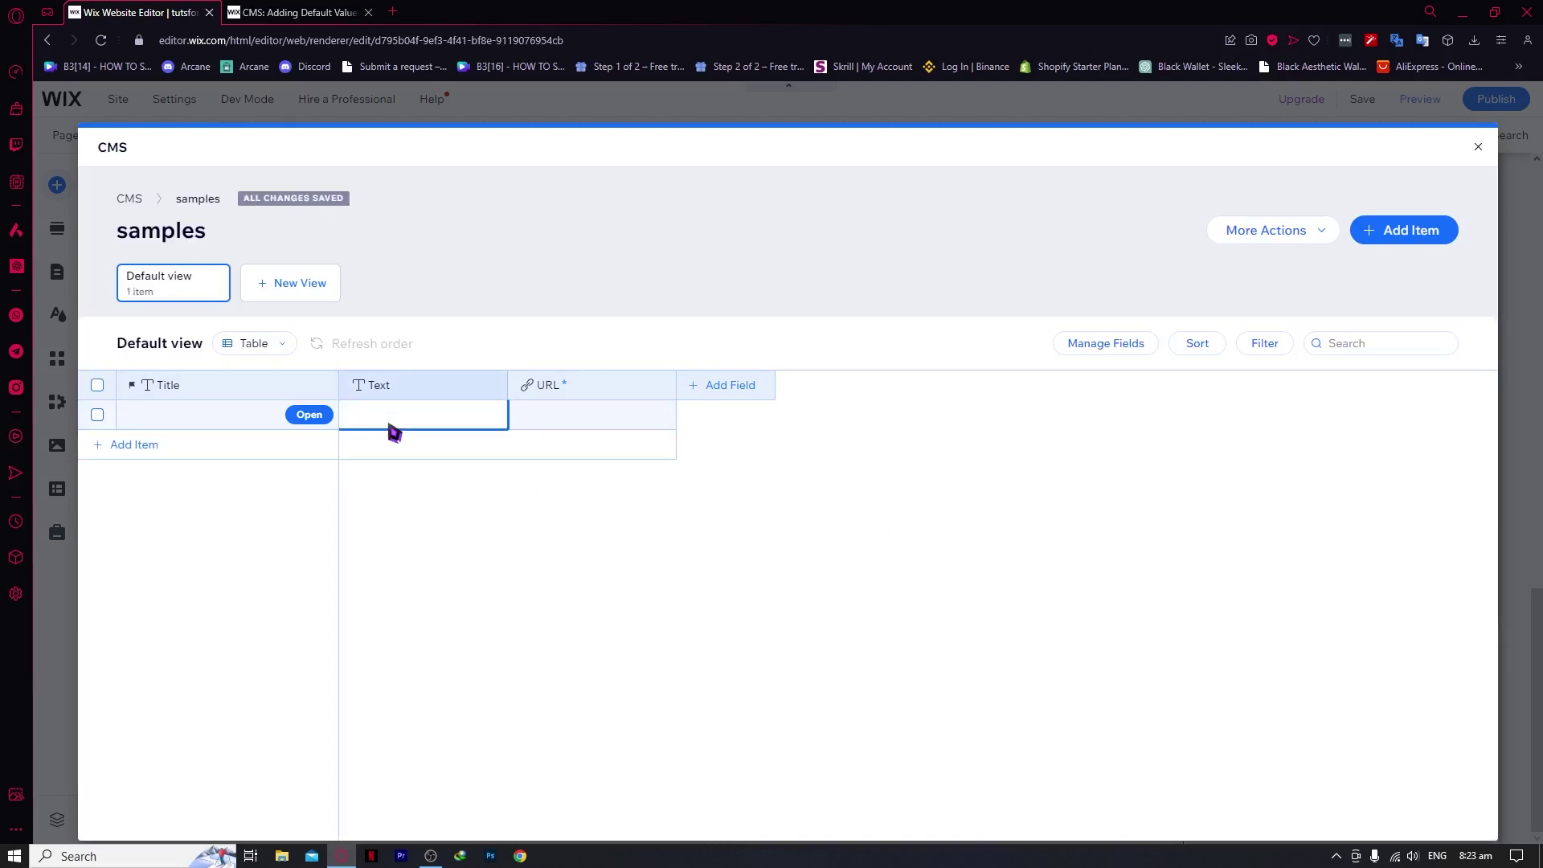
{"action": "left_click", "coordinate": [201, 418]}
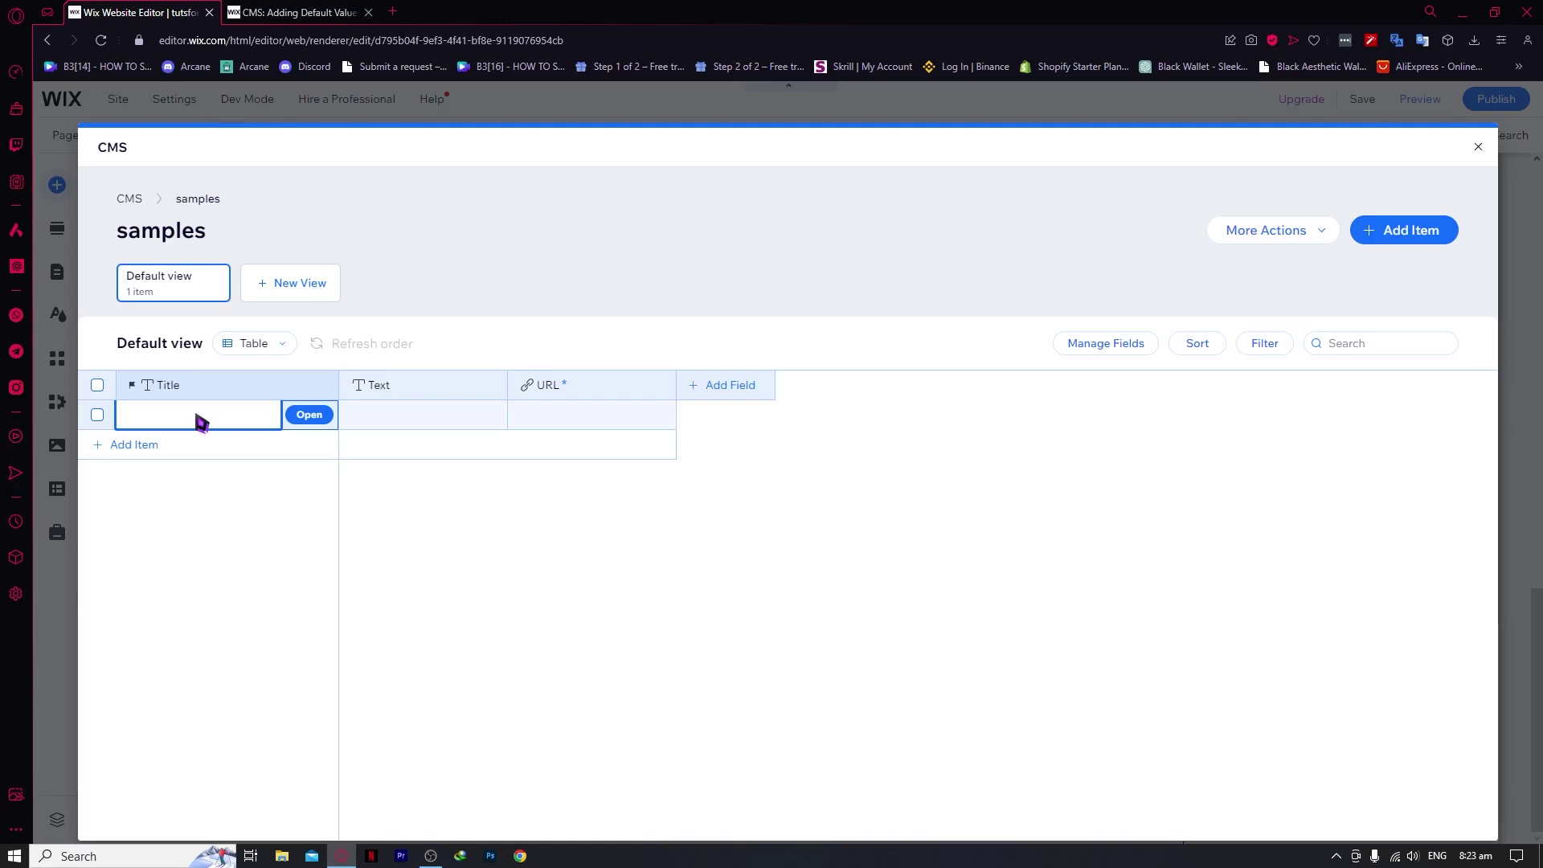
{"action": "type", "text": "TERRY"}
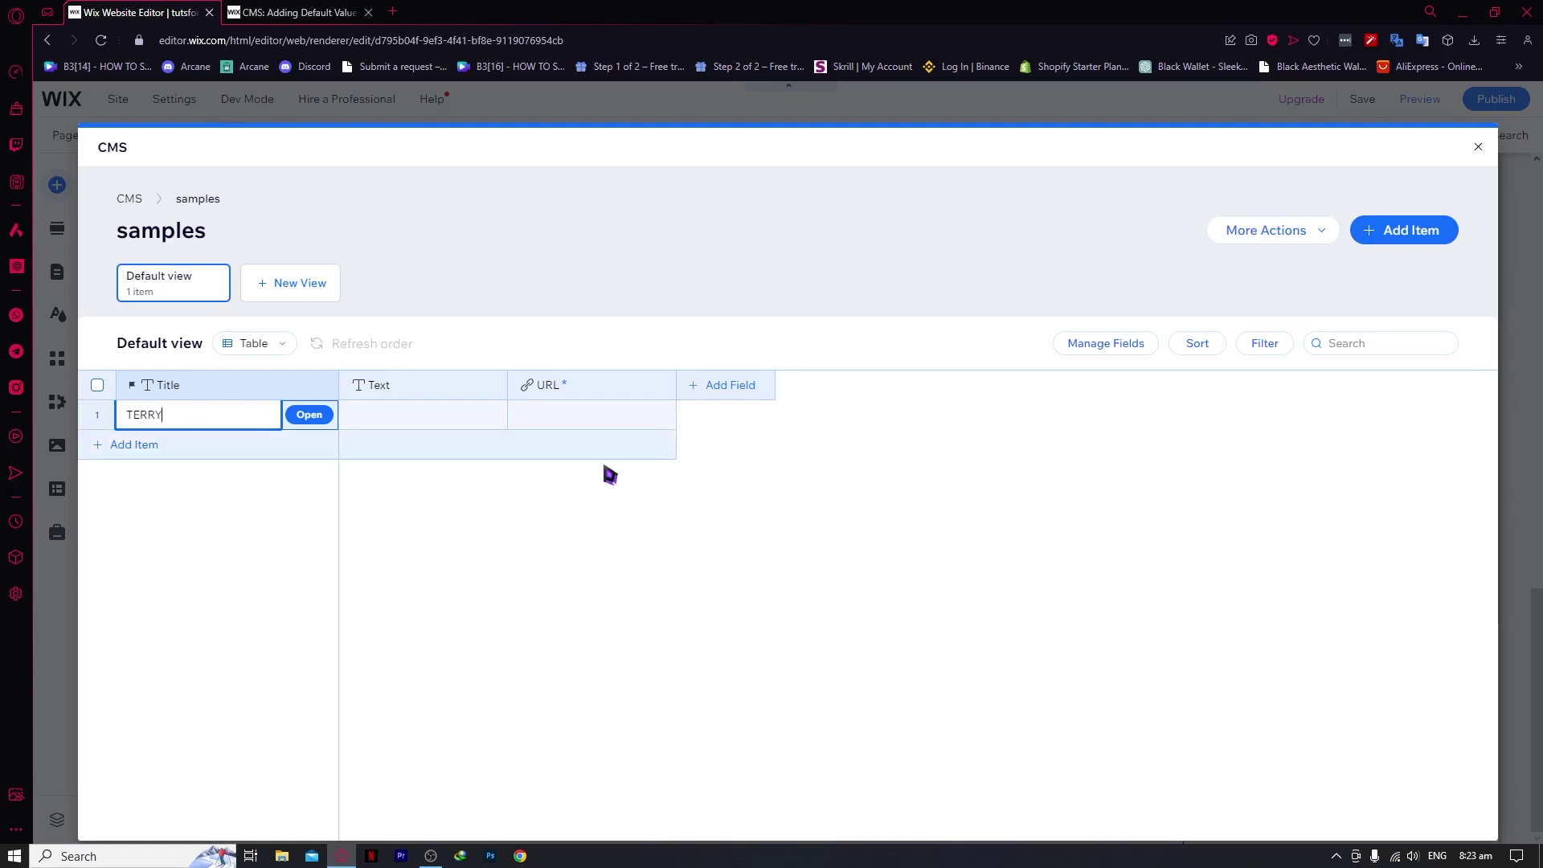
{"action": "left_click", "coordinate": [420, 421]}
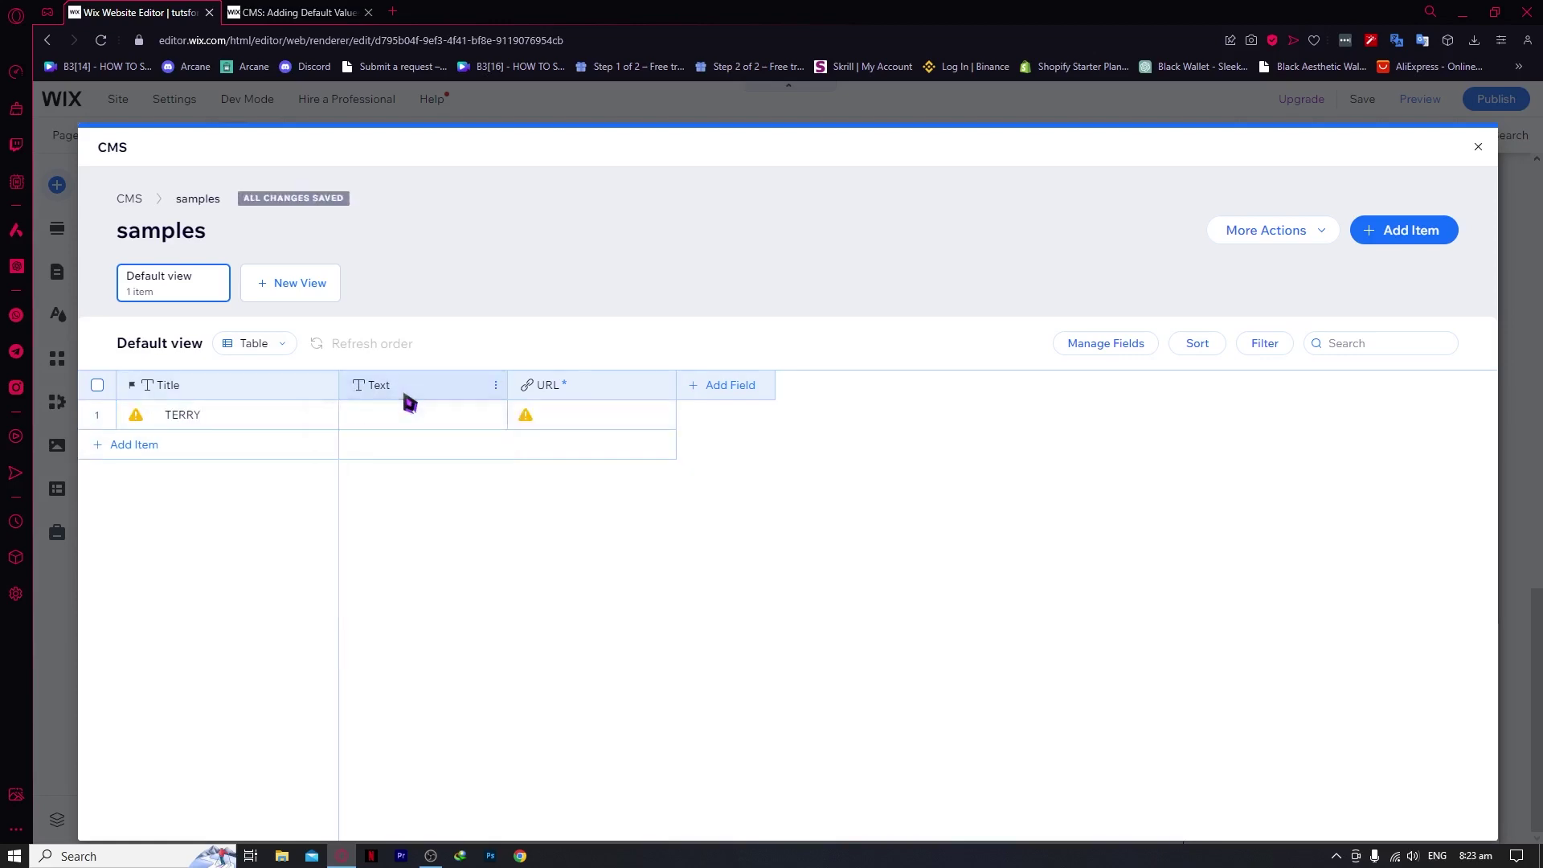
- Rename the Text field to VIDEO EDITOR
{"action": "left_click", "coordinate": [402, 395]}
{"action": "left_click", "coordinate": [354, 420]}
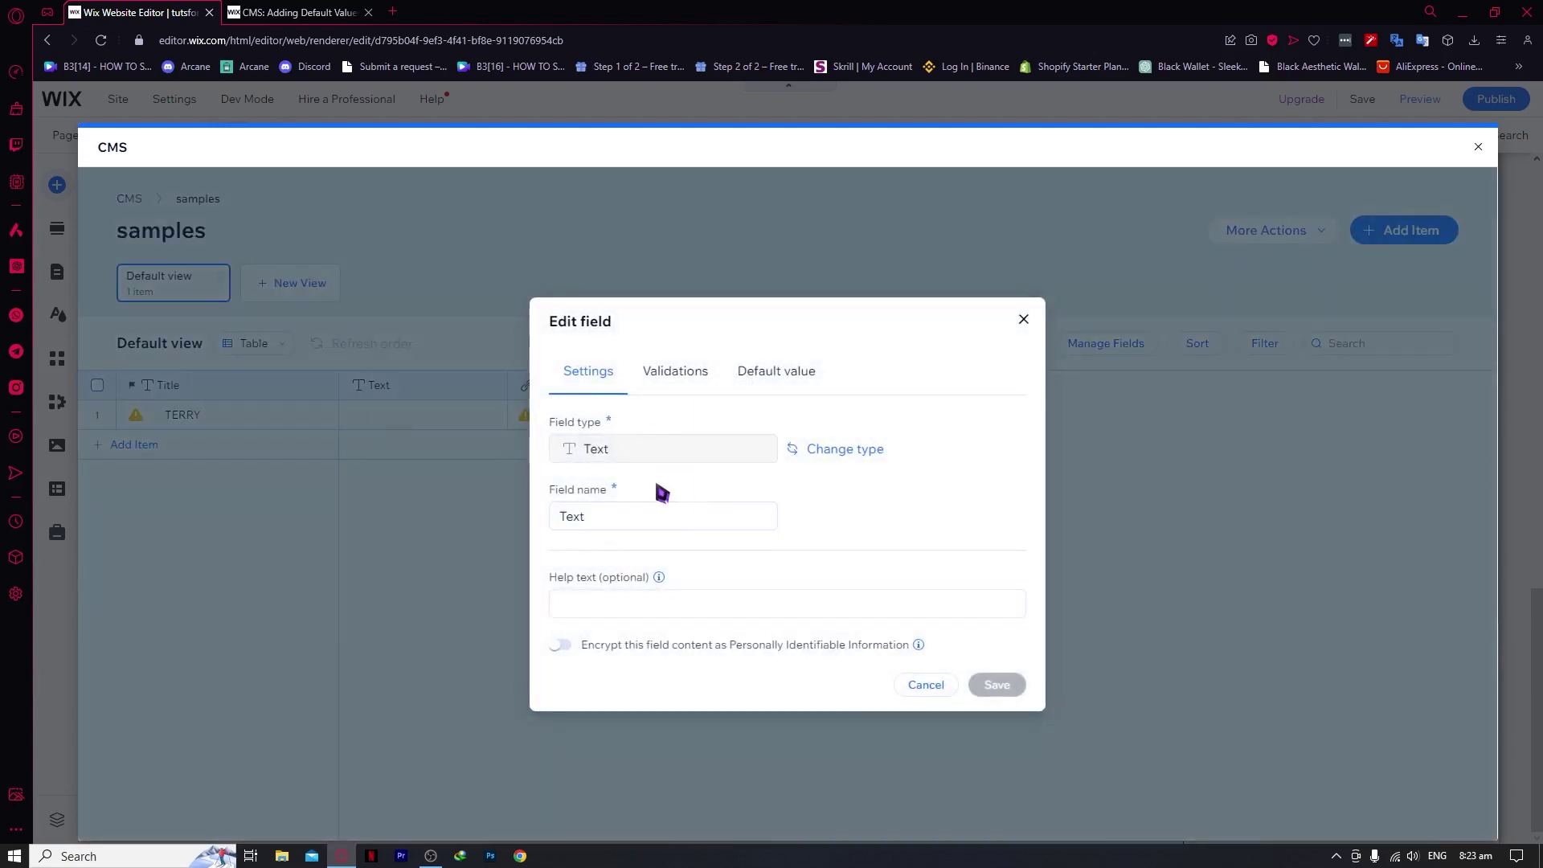
{"action": "double_click", "coordinate": [606, 523]}
{"action": "type", "text": "v"}
{"action": "key", "text": "BackSpace"}
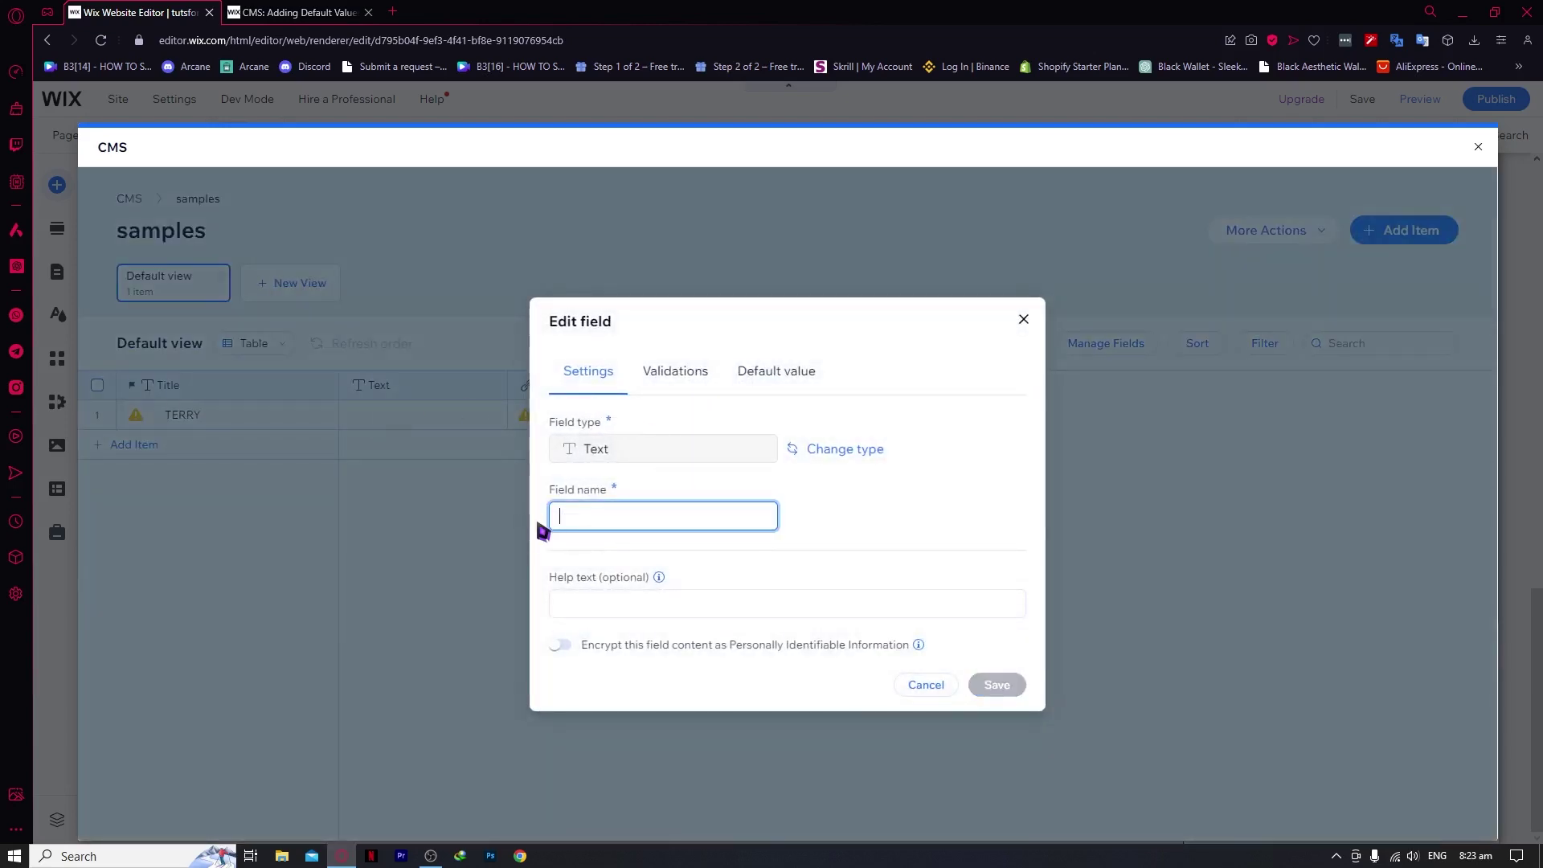
{"action": "type", "text": "VIDEO EDITOR"}
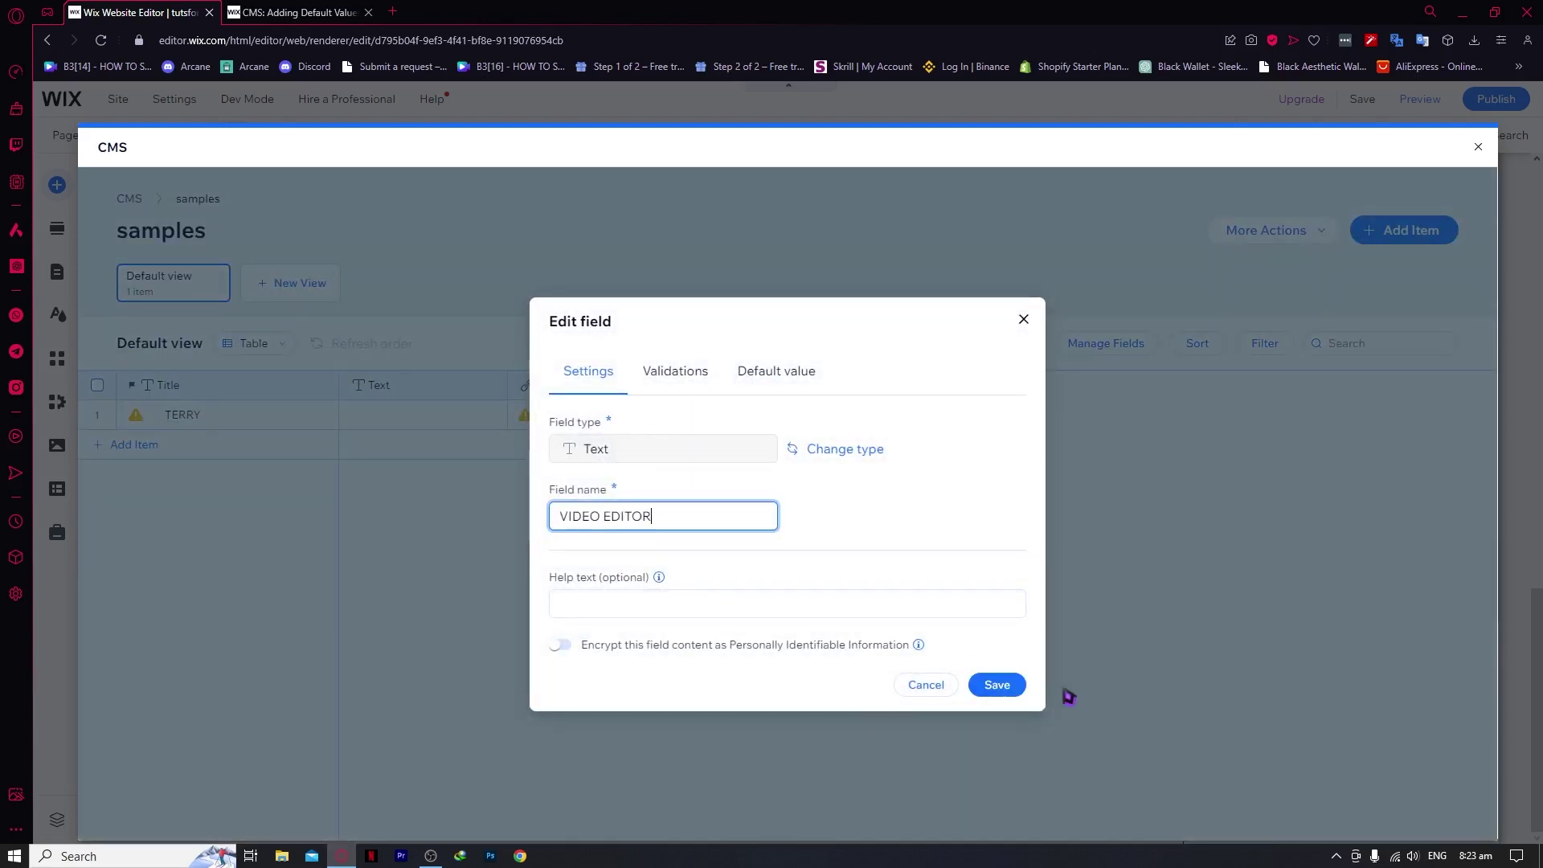
{"action": "left_click", "coordinate": [997, 685]}
- Rename the URL field to PORTFOLIO and open a new browser tab
{"action": "left_click", "coordinate": [576, 390]}
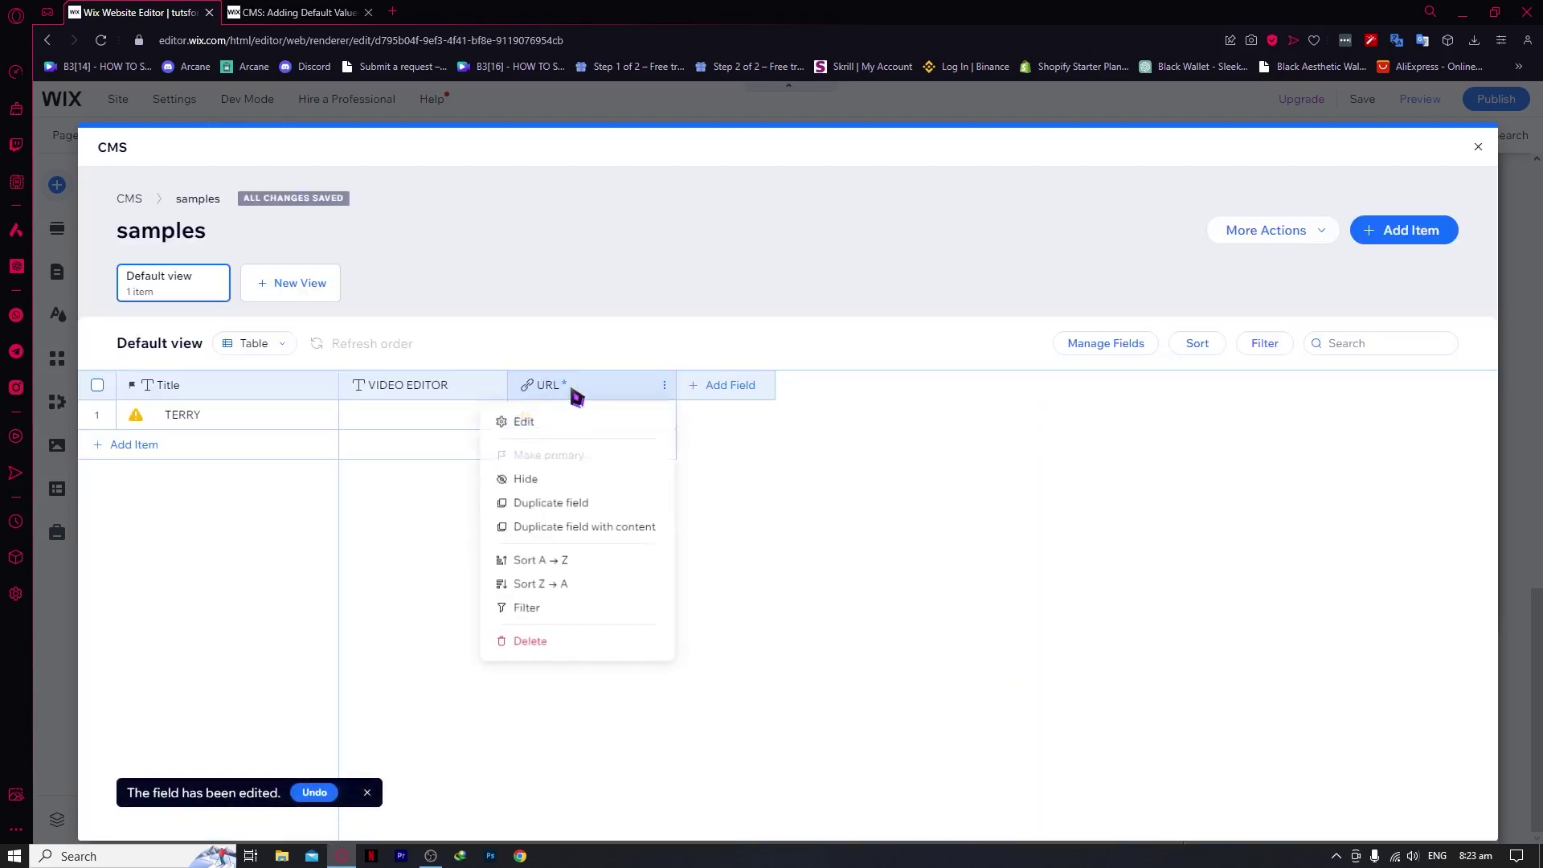
{"action": "left_click", "coordinate": [584, 394]}
{"action": "left_click", "coordinate": [593, 396]}
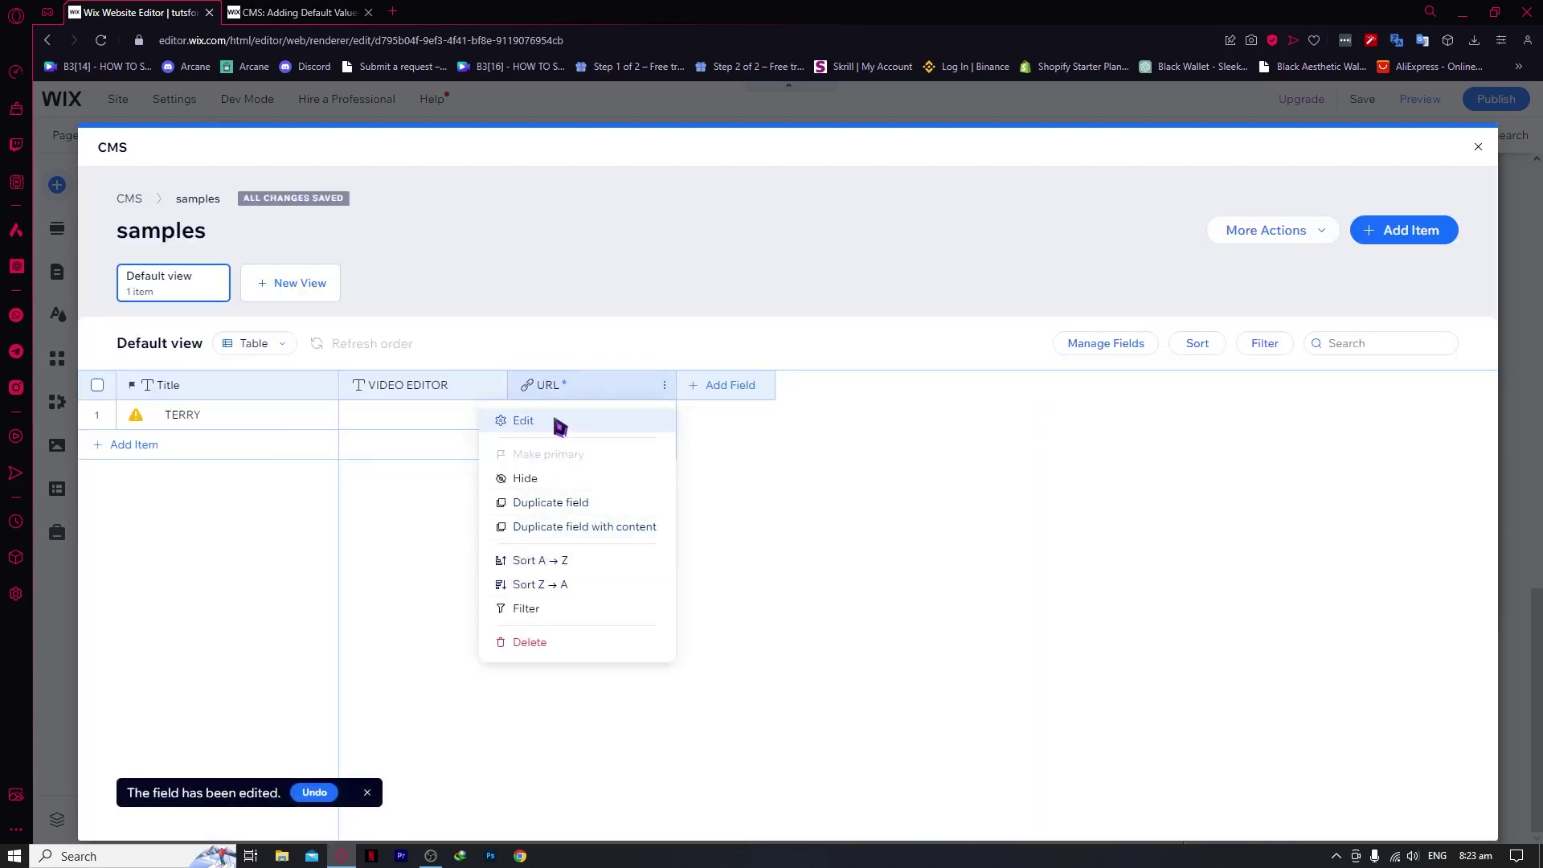
{"action": "left_click", "coordinate": [560, 421]}
{"action": "left_click_drag", "start_coordinate": [630, 533], "coordinate": [485, 544]}
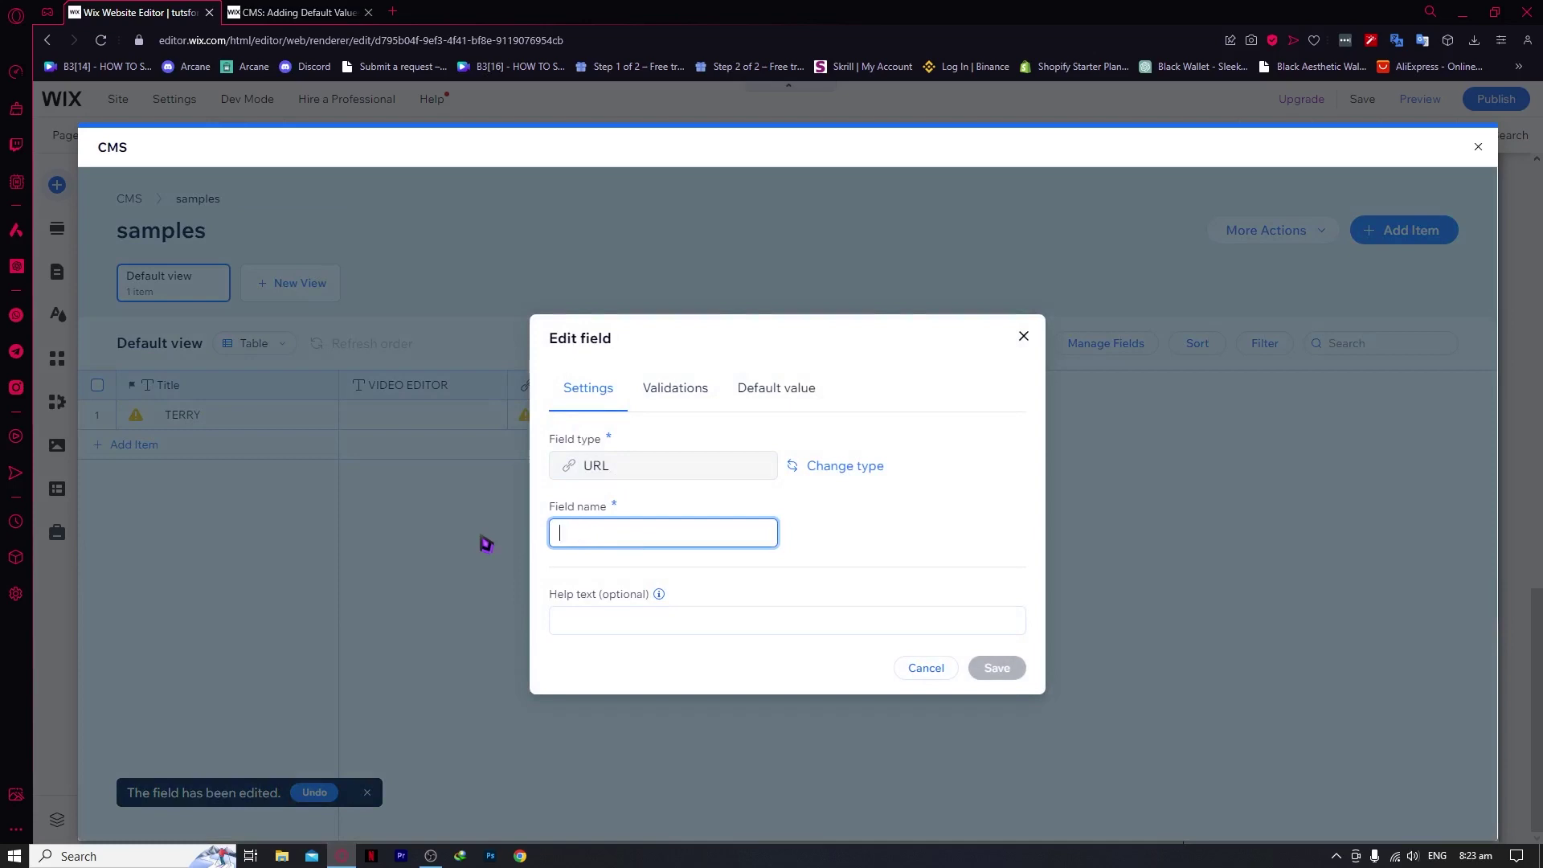
{"action": "type", "text": "PORTFOLIO"}
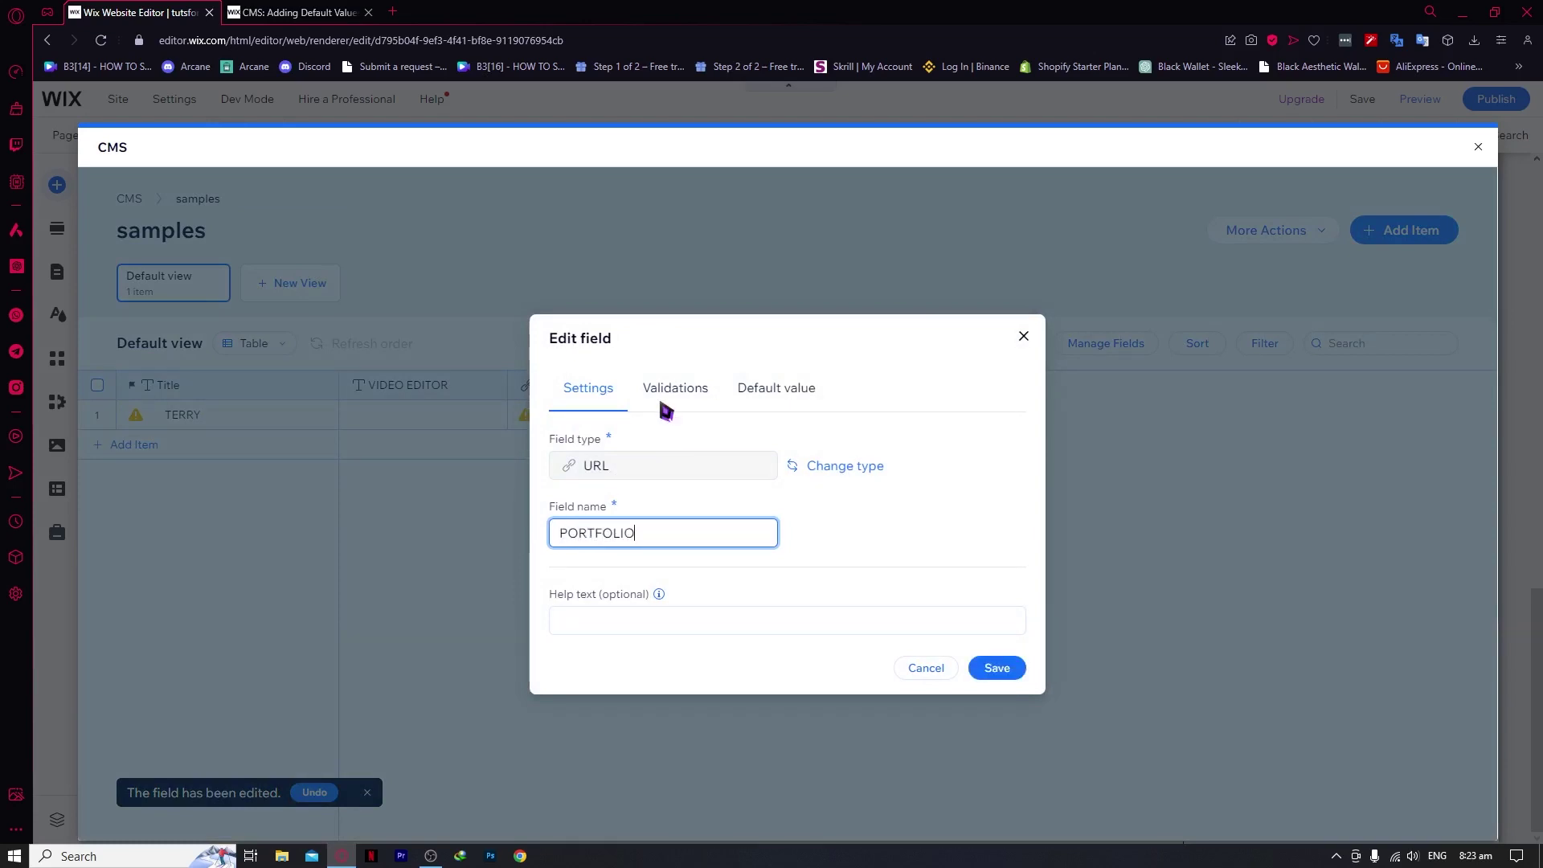
{"action": "left_click", "coordinate": [997, 670]}
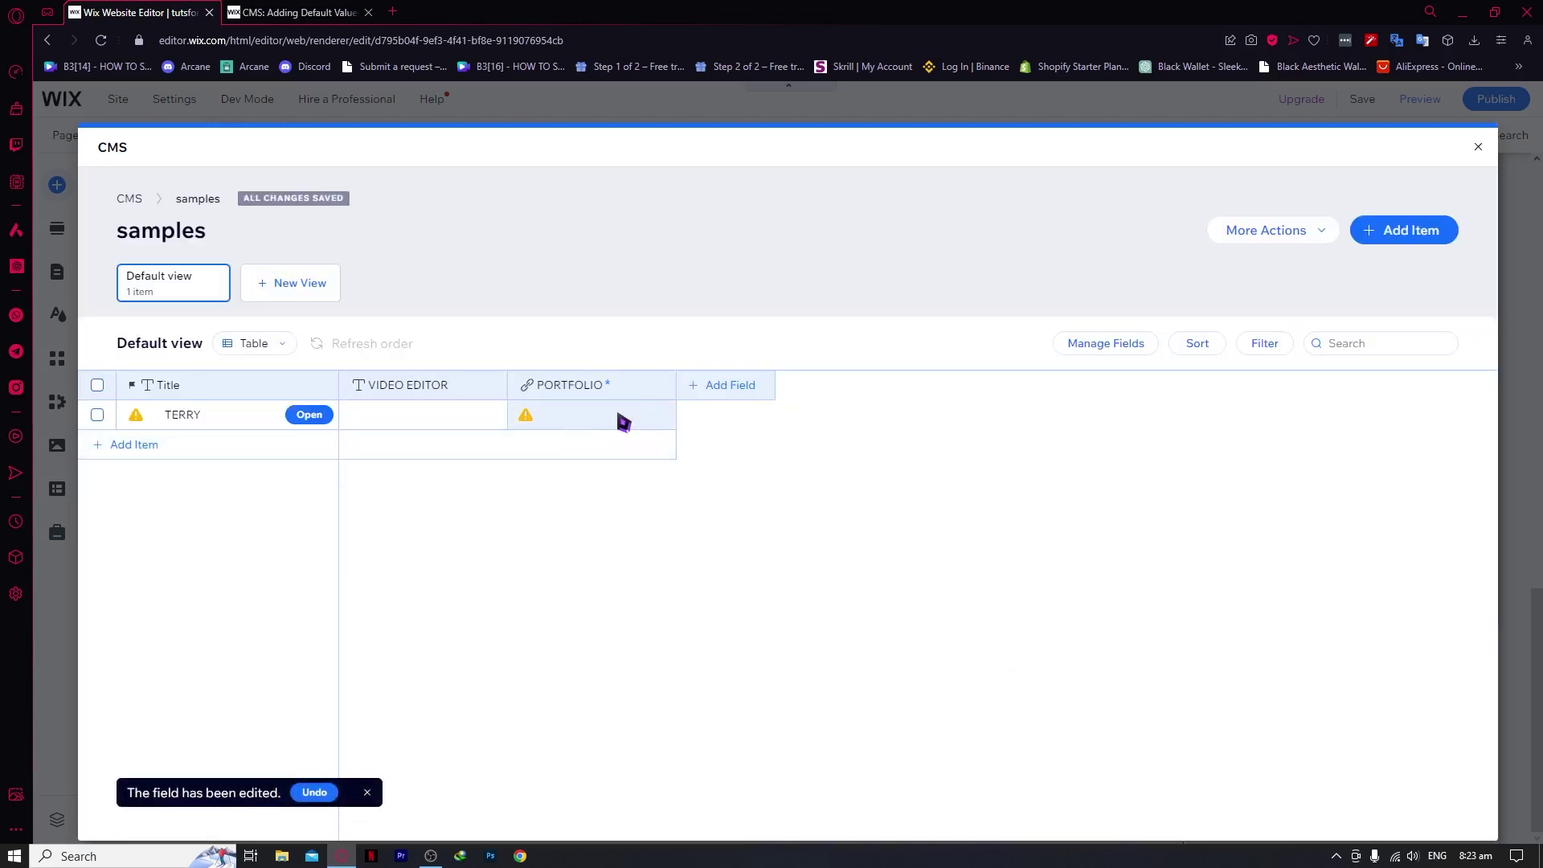
{"action": "left_click", "coordinate": [394, 13]}
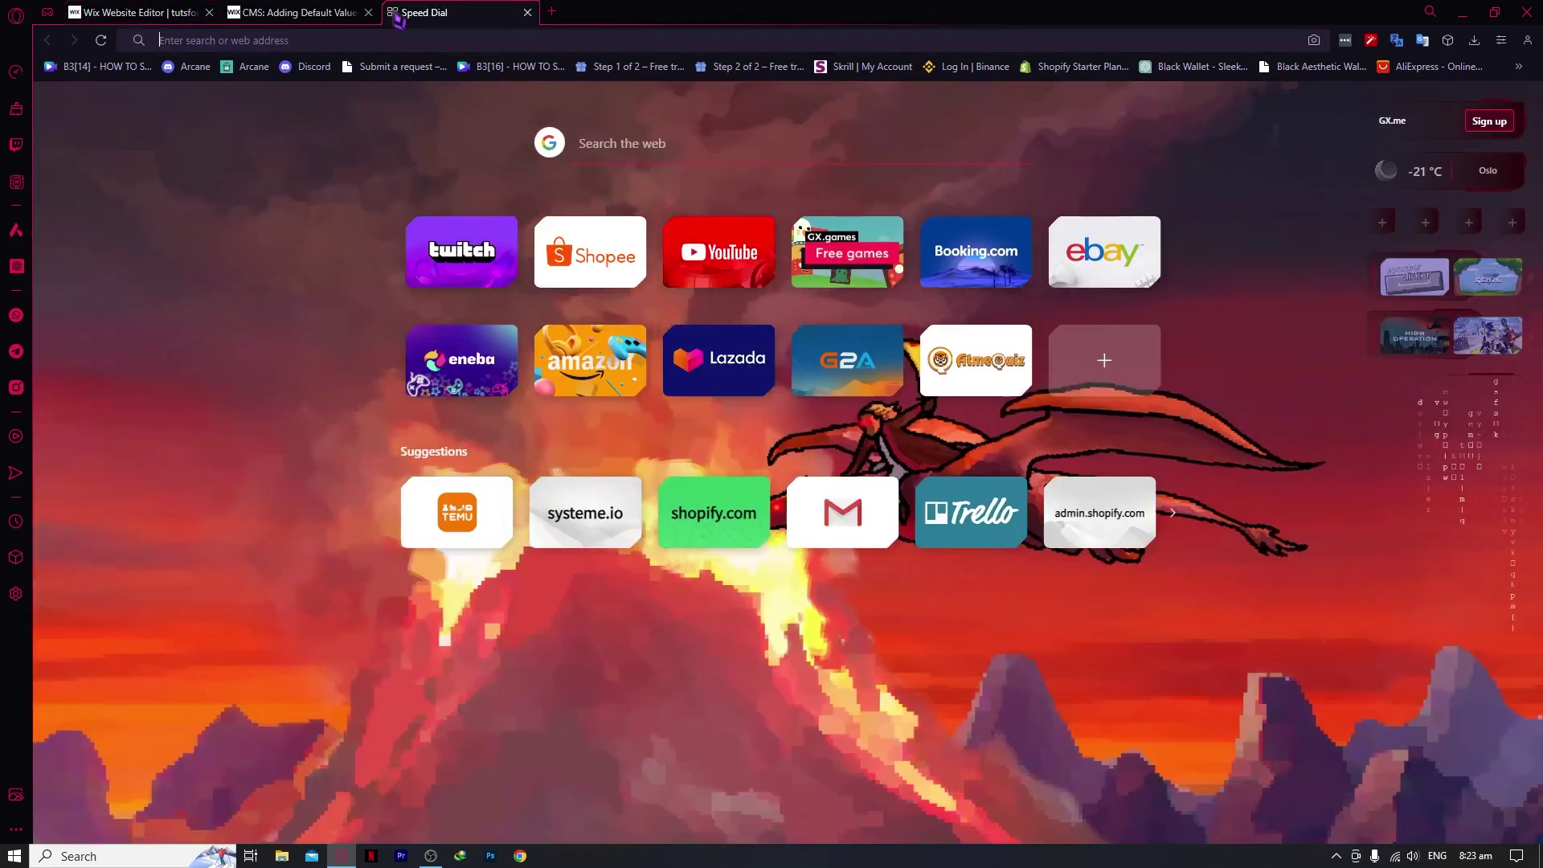
- Search Google for PORTFOLIO, copy the Clarke University result's link, and return to the Wix editor
{"action": "type", "text": "GOOG"}
{"action": "key", "text": "Return"}
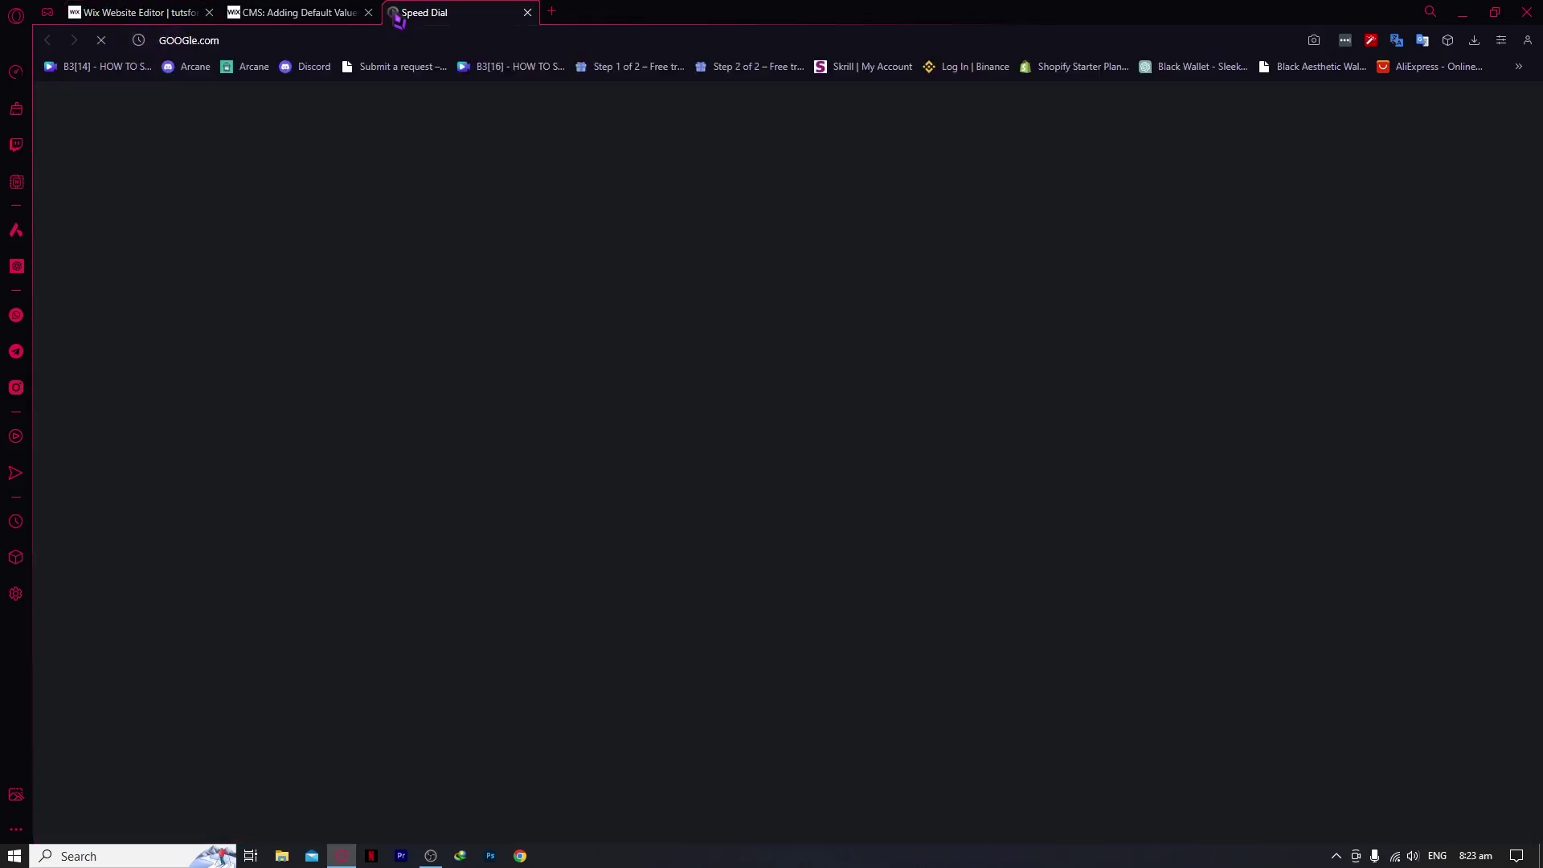
{"action": "type", "text": "POR"}
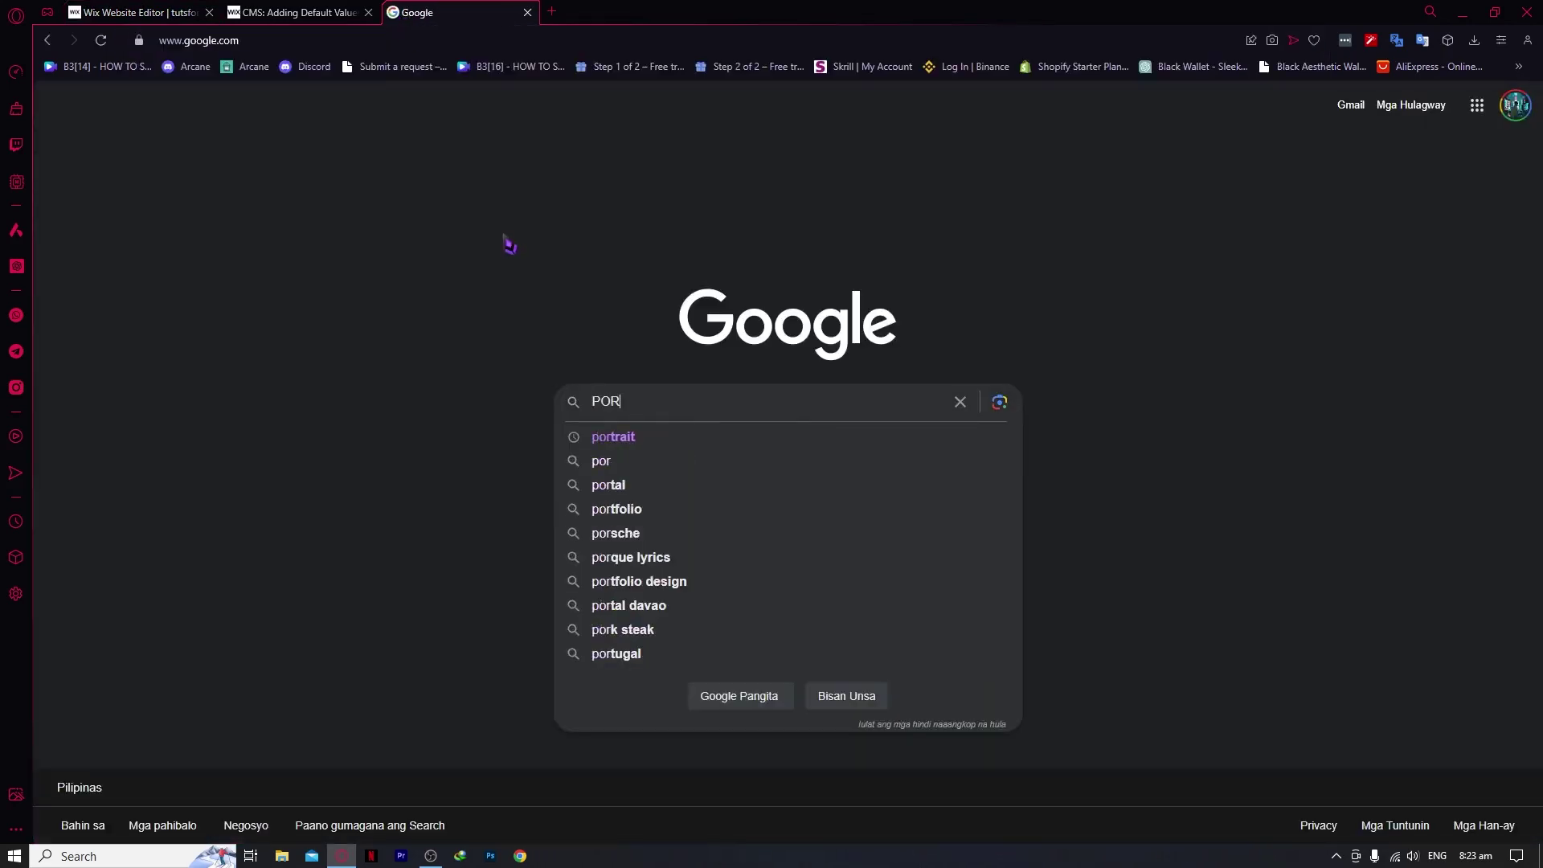
{"action": "type", "text": "TFOLIO"}
{"action": "key", "text": "Return"}
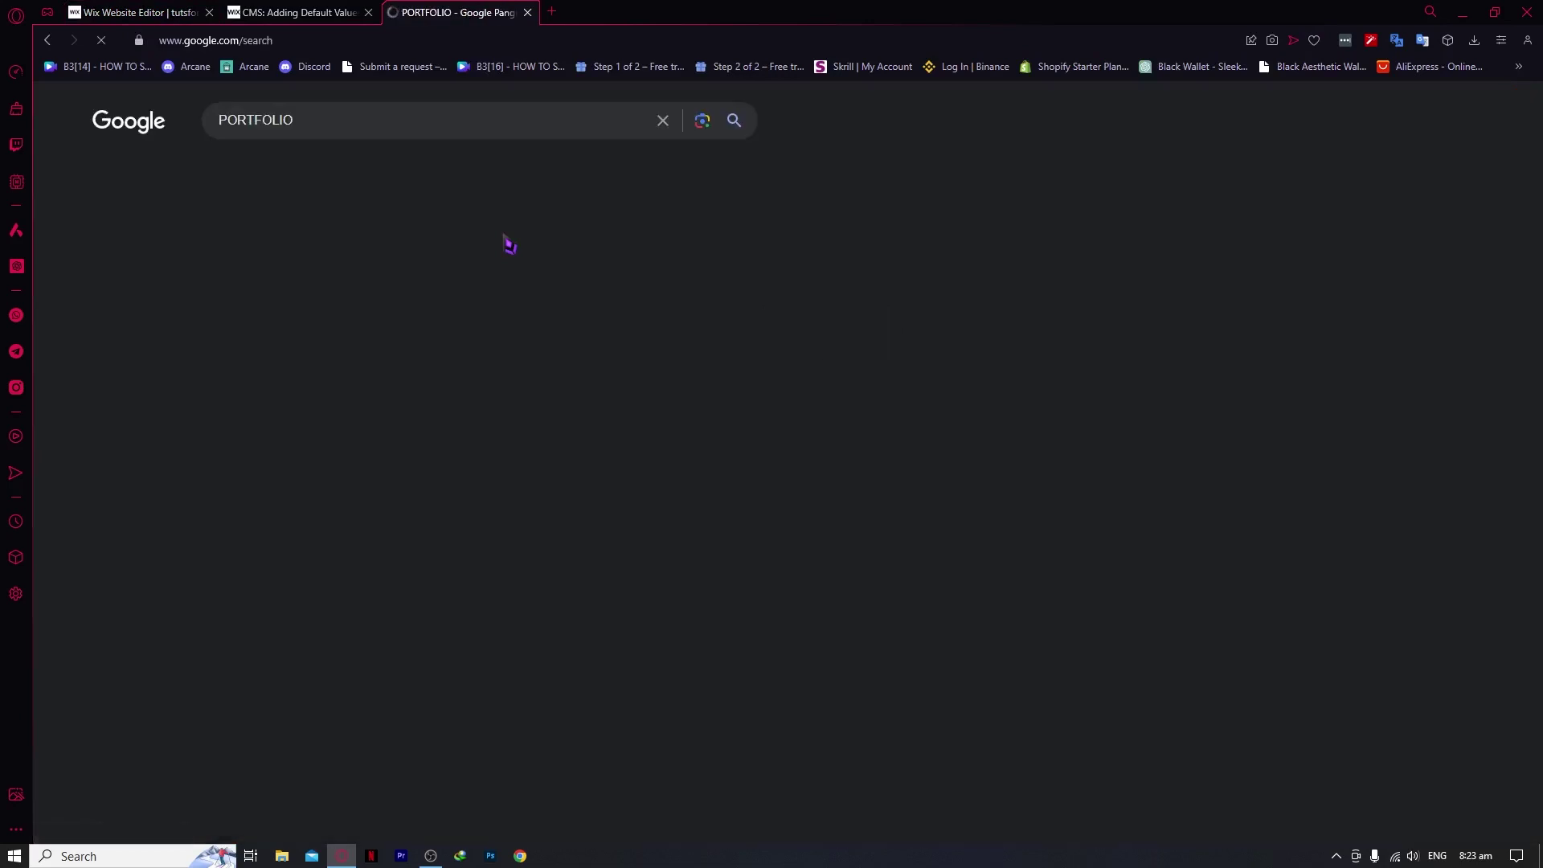
{"action": "right_click", "coordinate": [319, 365]}
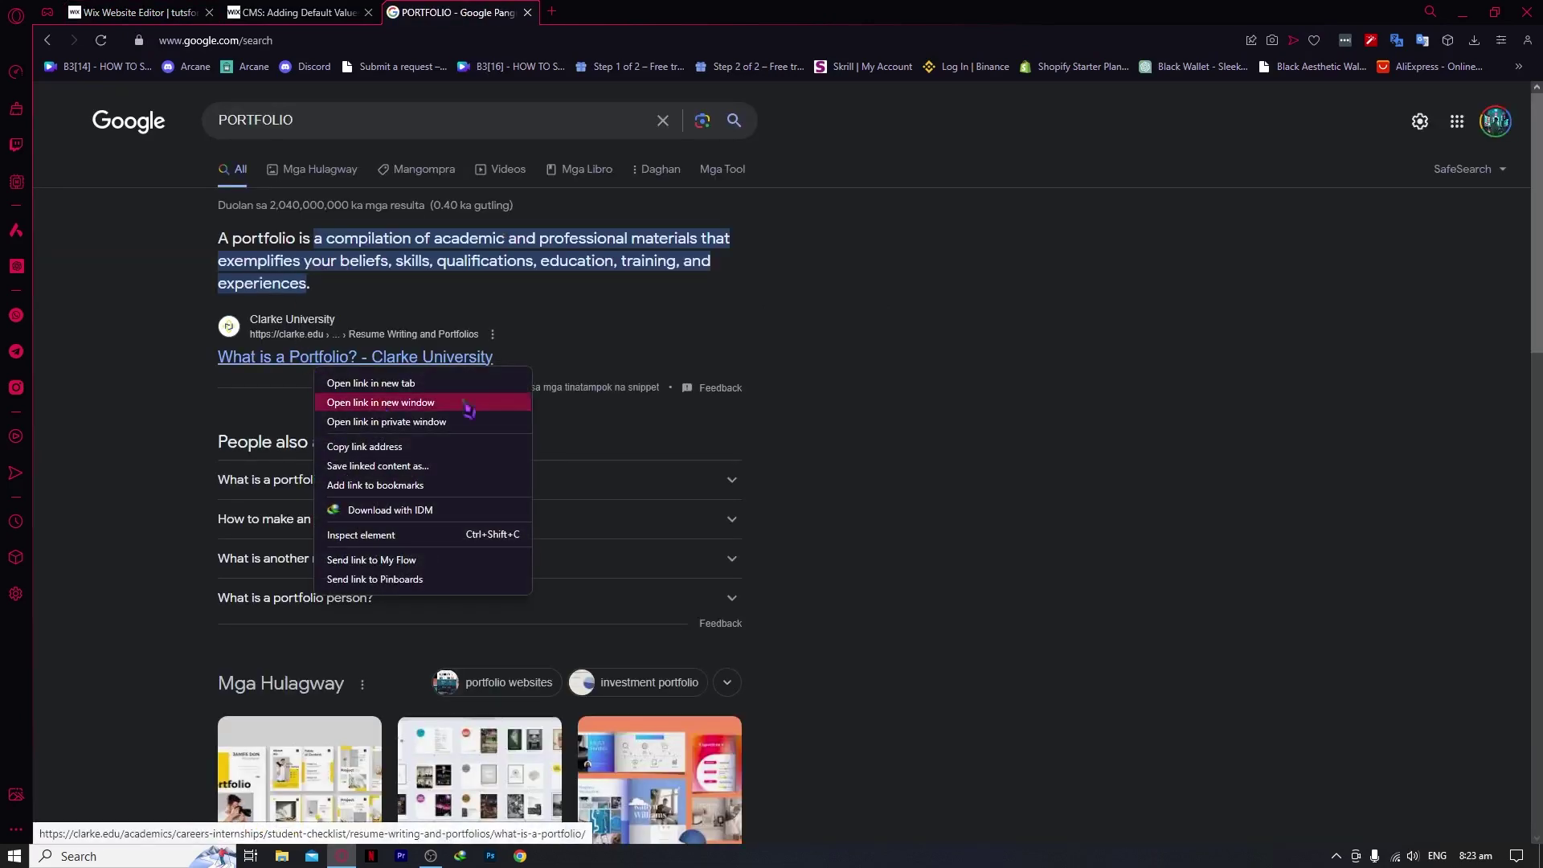
{"action": "left_click", "coordinate": [505, 443]}
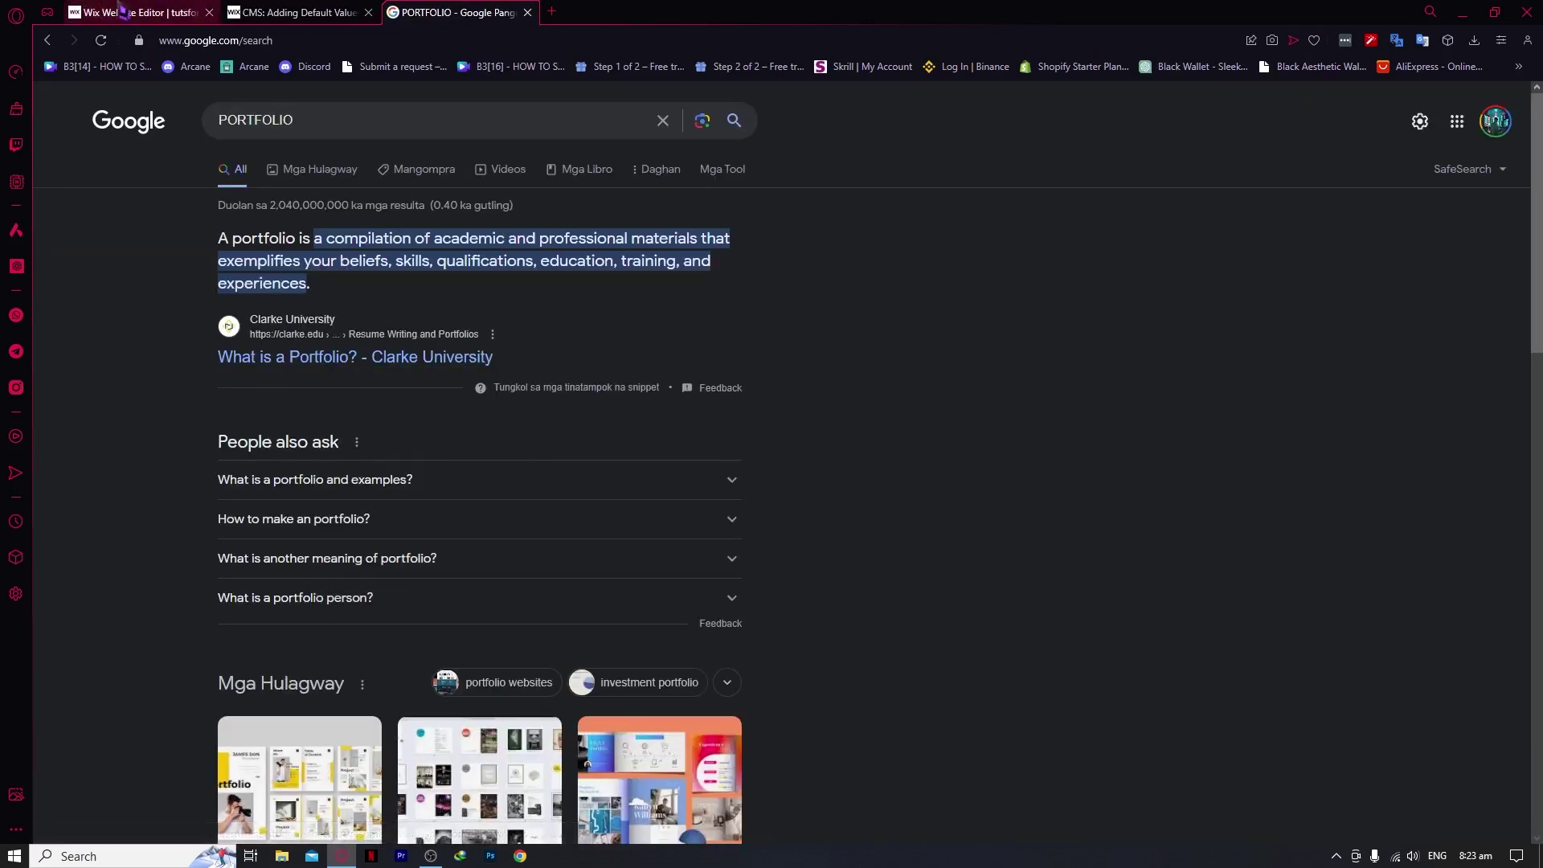
{"action": "left_click", "coordinate": [241, 10]}
{"action": "left_click", "coordinate": [132, 12]}
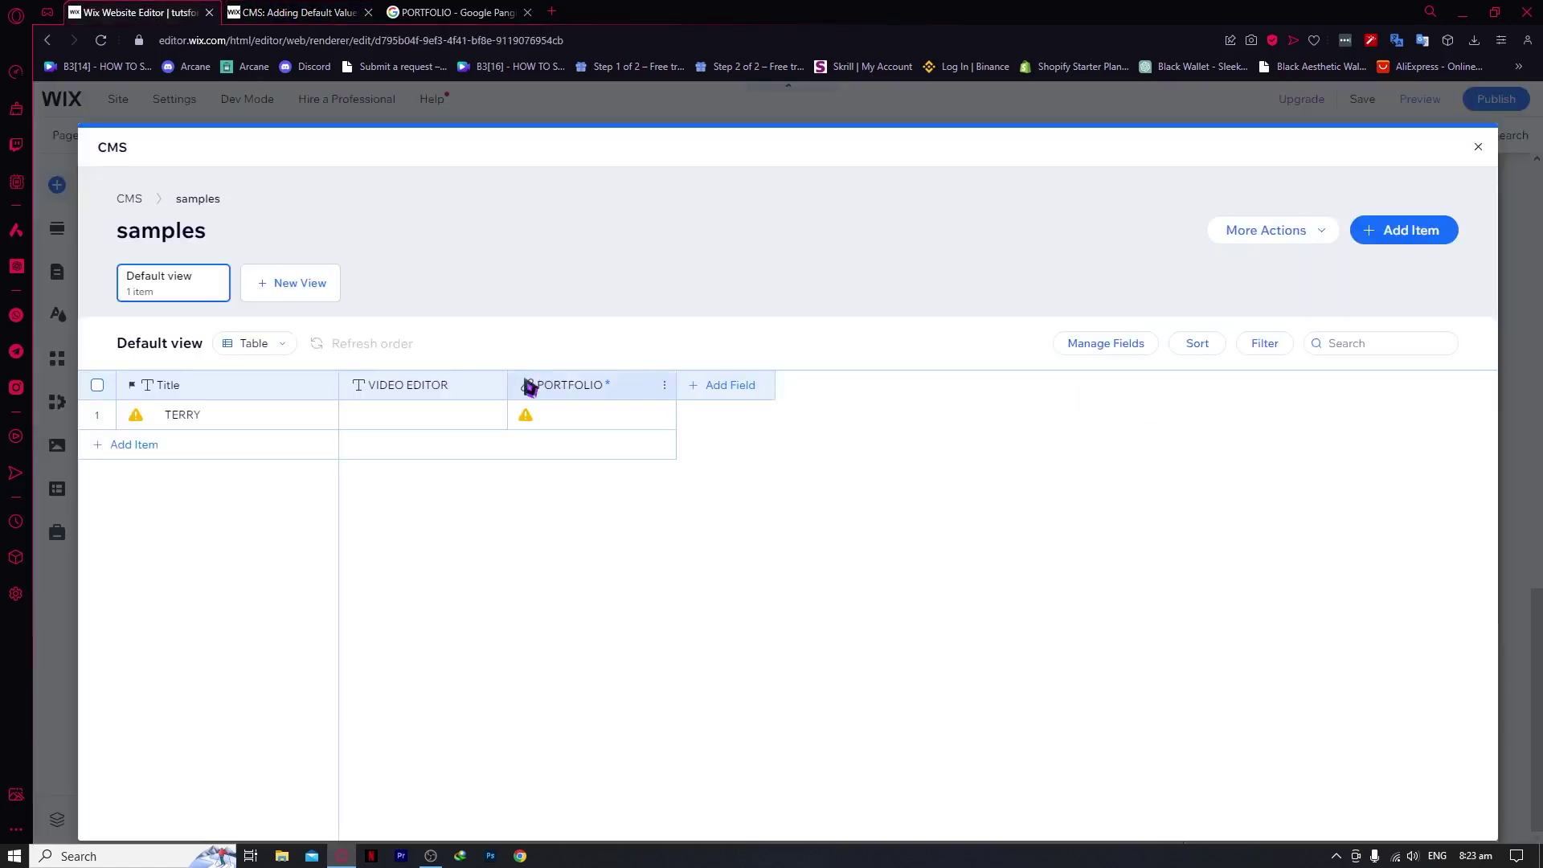
- Paste the copied Google link into TERRY's PORTFOLIO cell
{"action": "left_click", "coordinate": [566, 424]}
{"action": "right_click", "coordinate": [566, 423]}
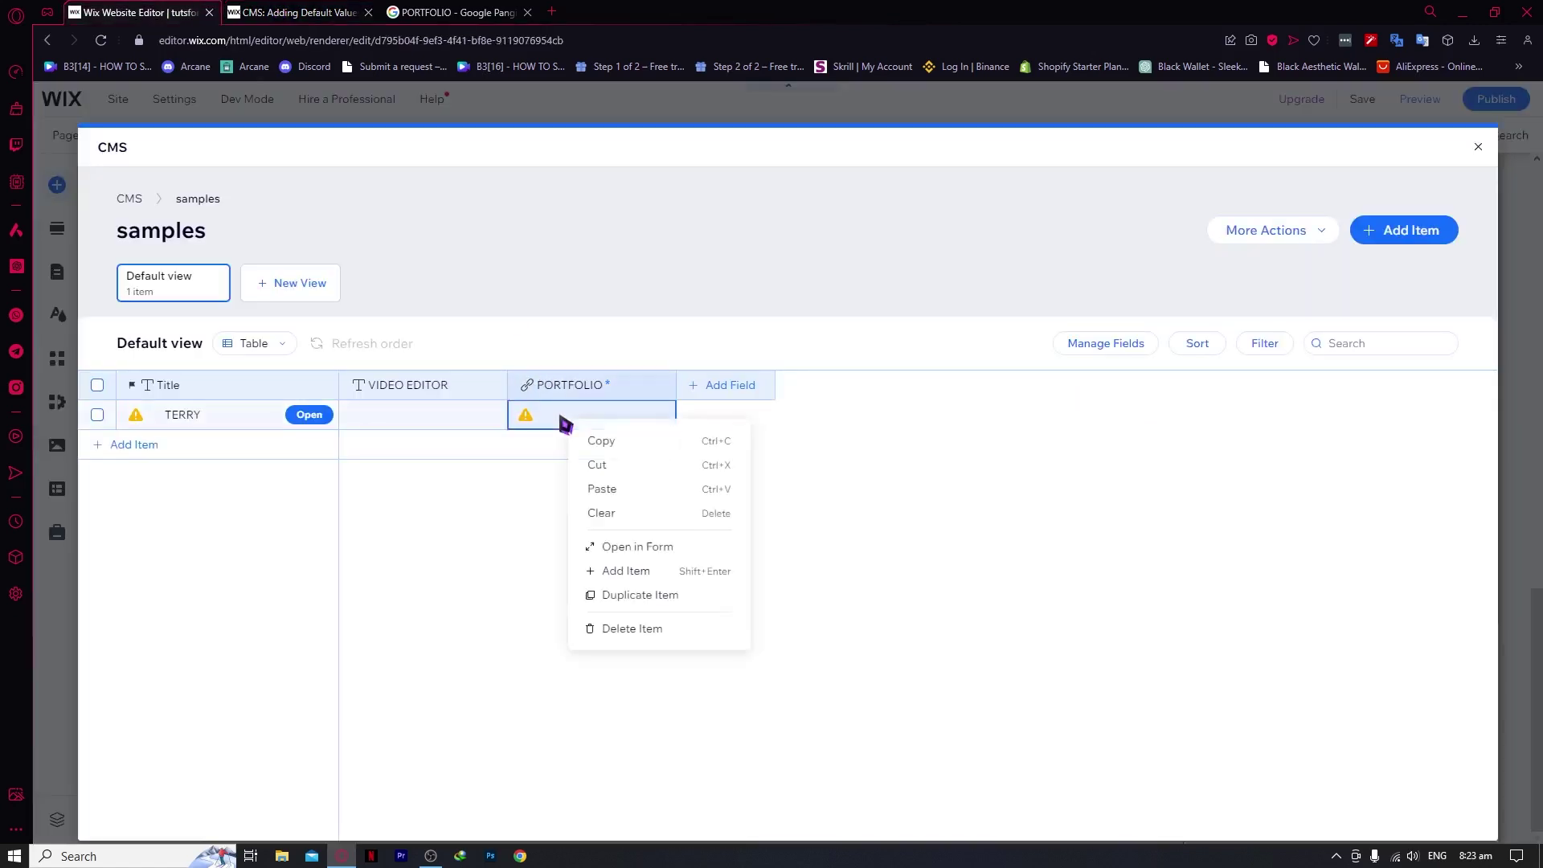
{"action": "left_click", "coordinate": [624, 492]}
{"action": "left_click", "coordinate": [256, 133]}
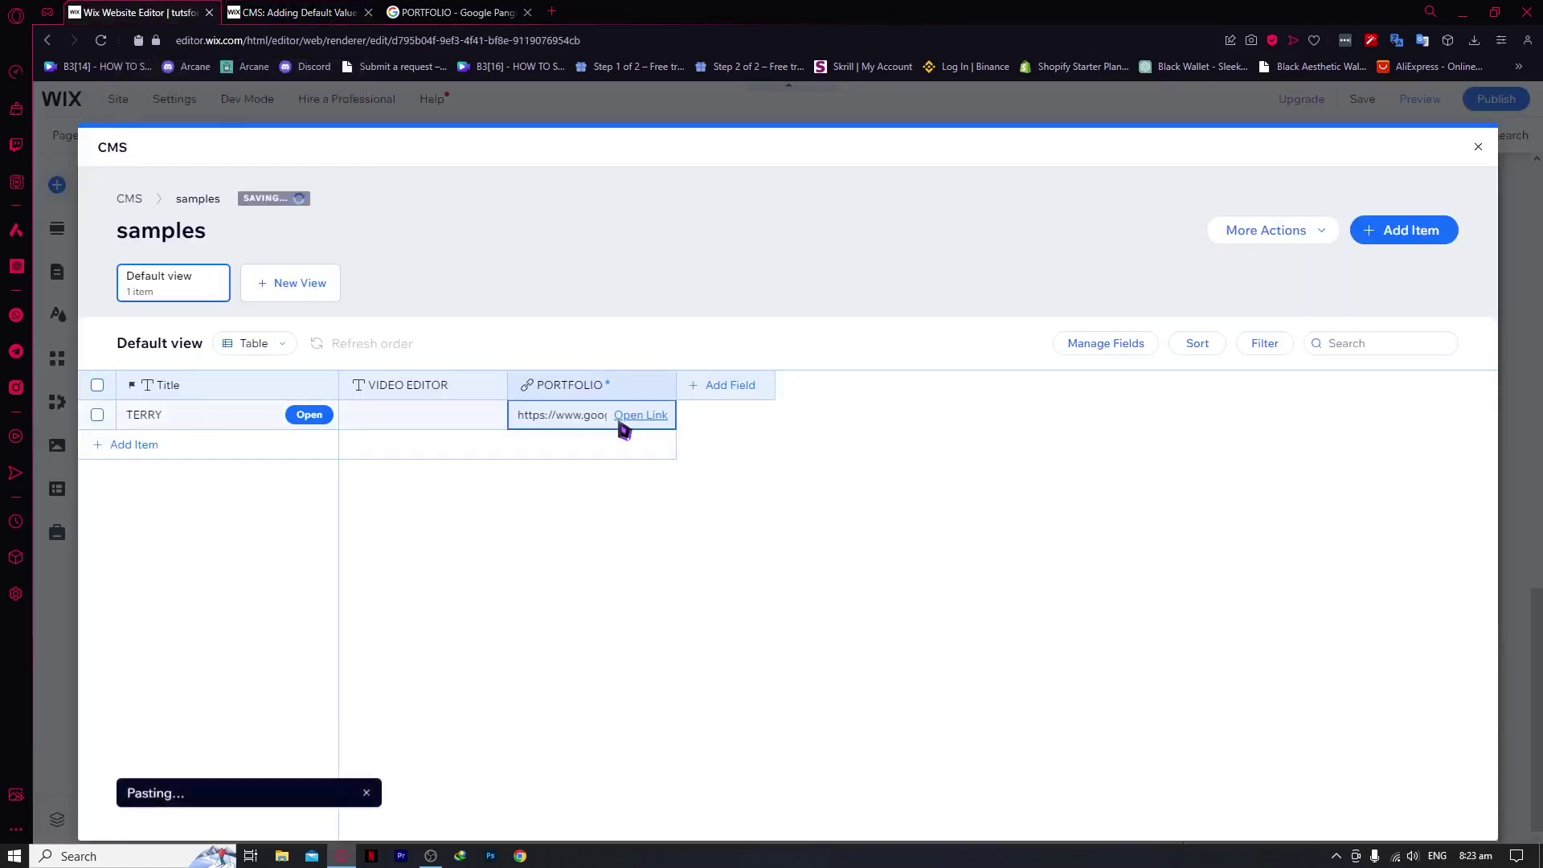
- Check the pasted link, close the article tab, and add a new empty item
{"action": "left_click", "coordinate": [644, 417]}
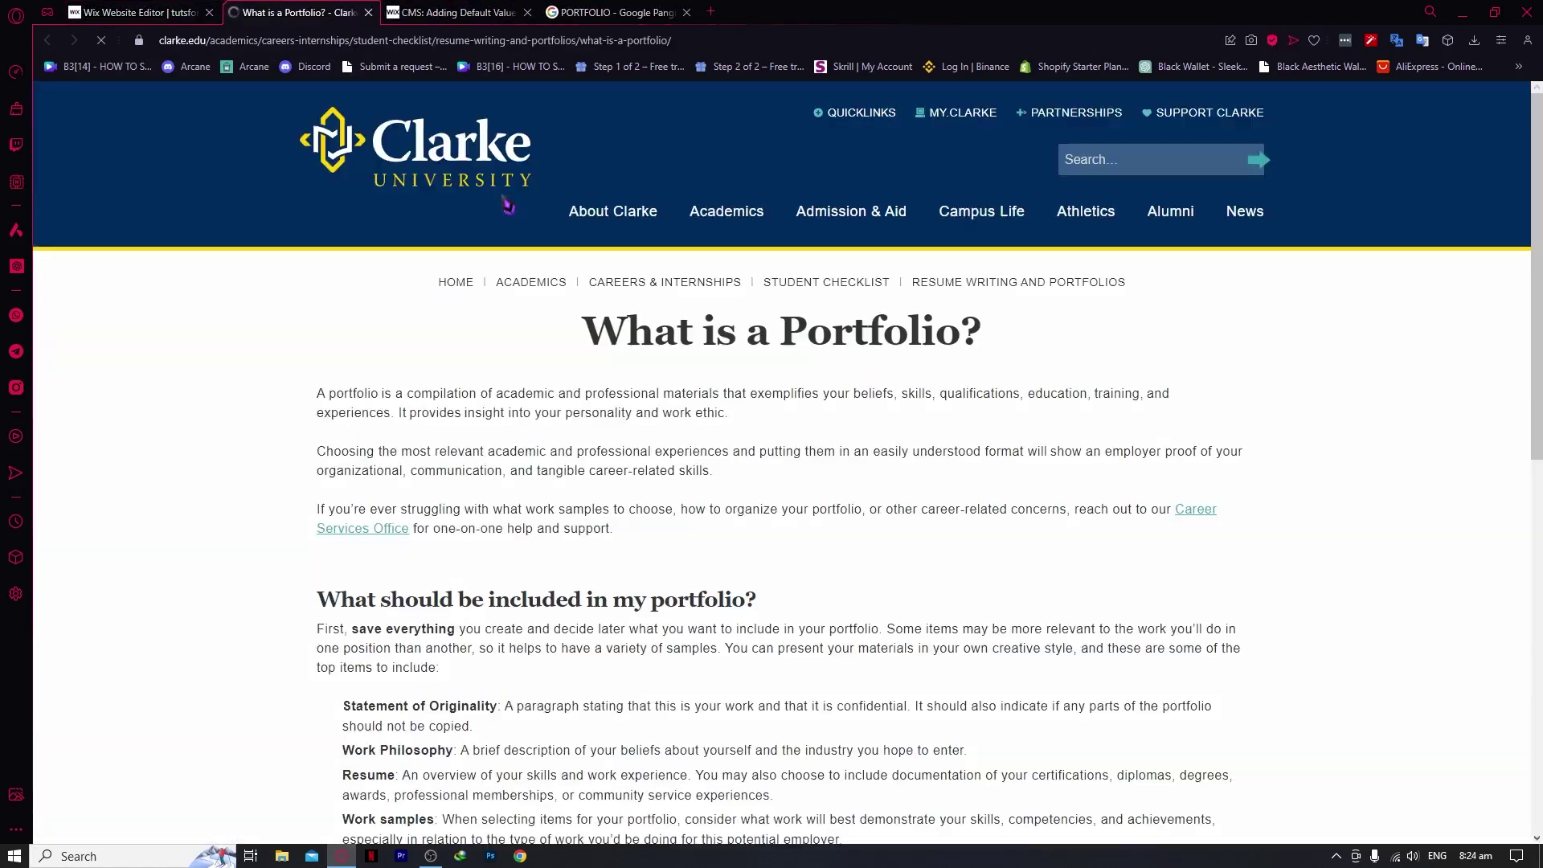
{"action": "left_click", "coordinate": [178, 11]}
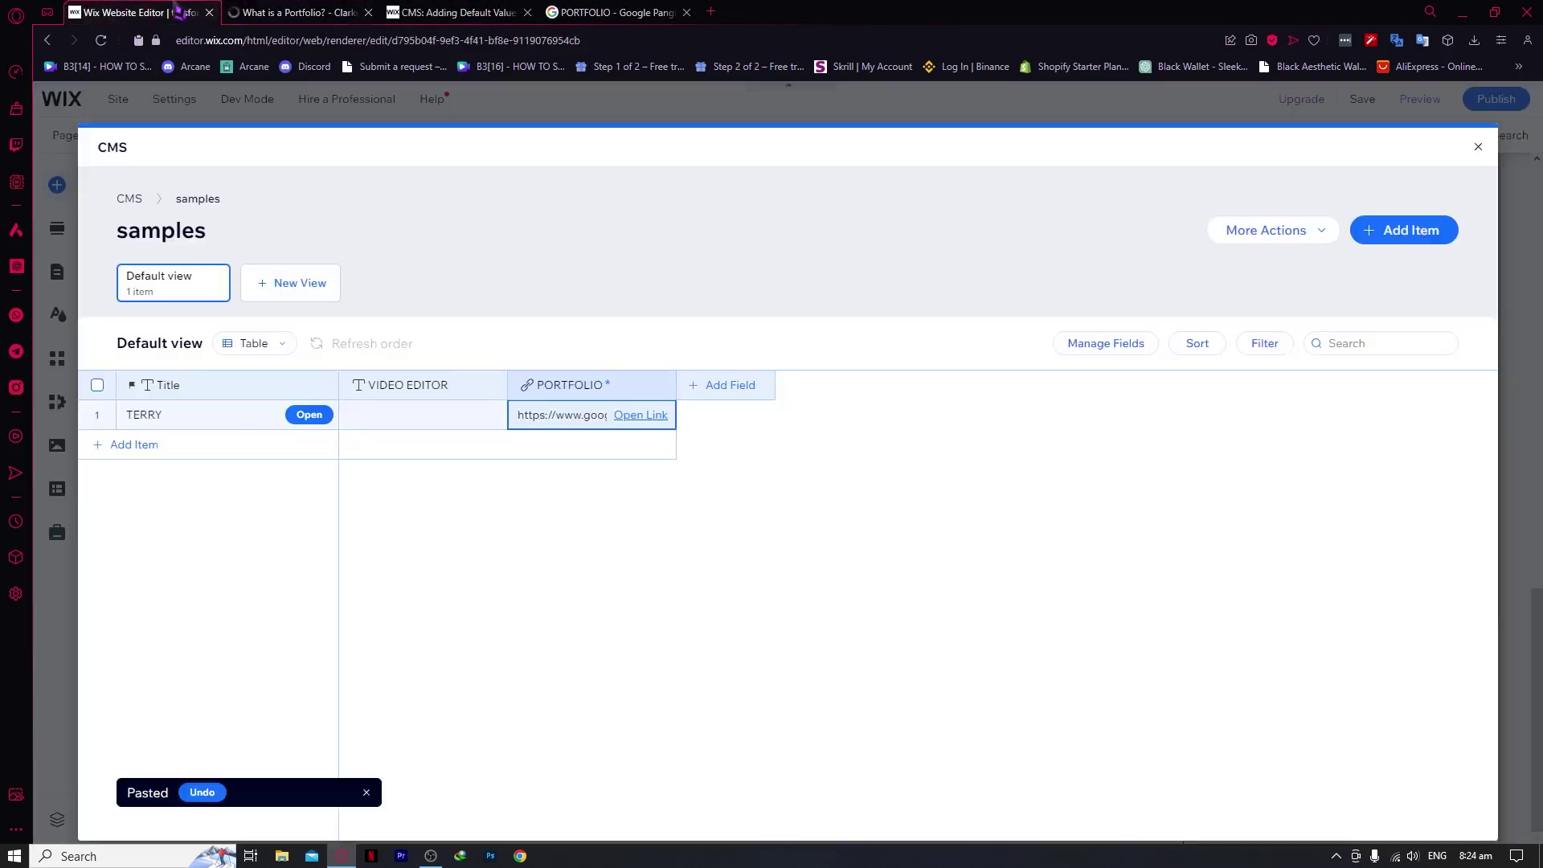
{"action": "left_click", "coordinate": [369, 13]}
{"action": "left_click", "coordinate": [136, 445]}
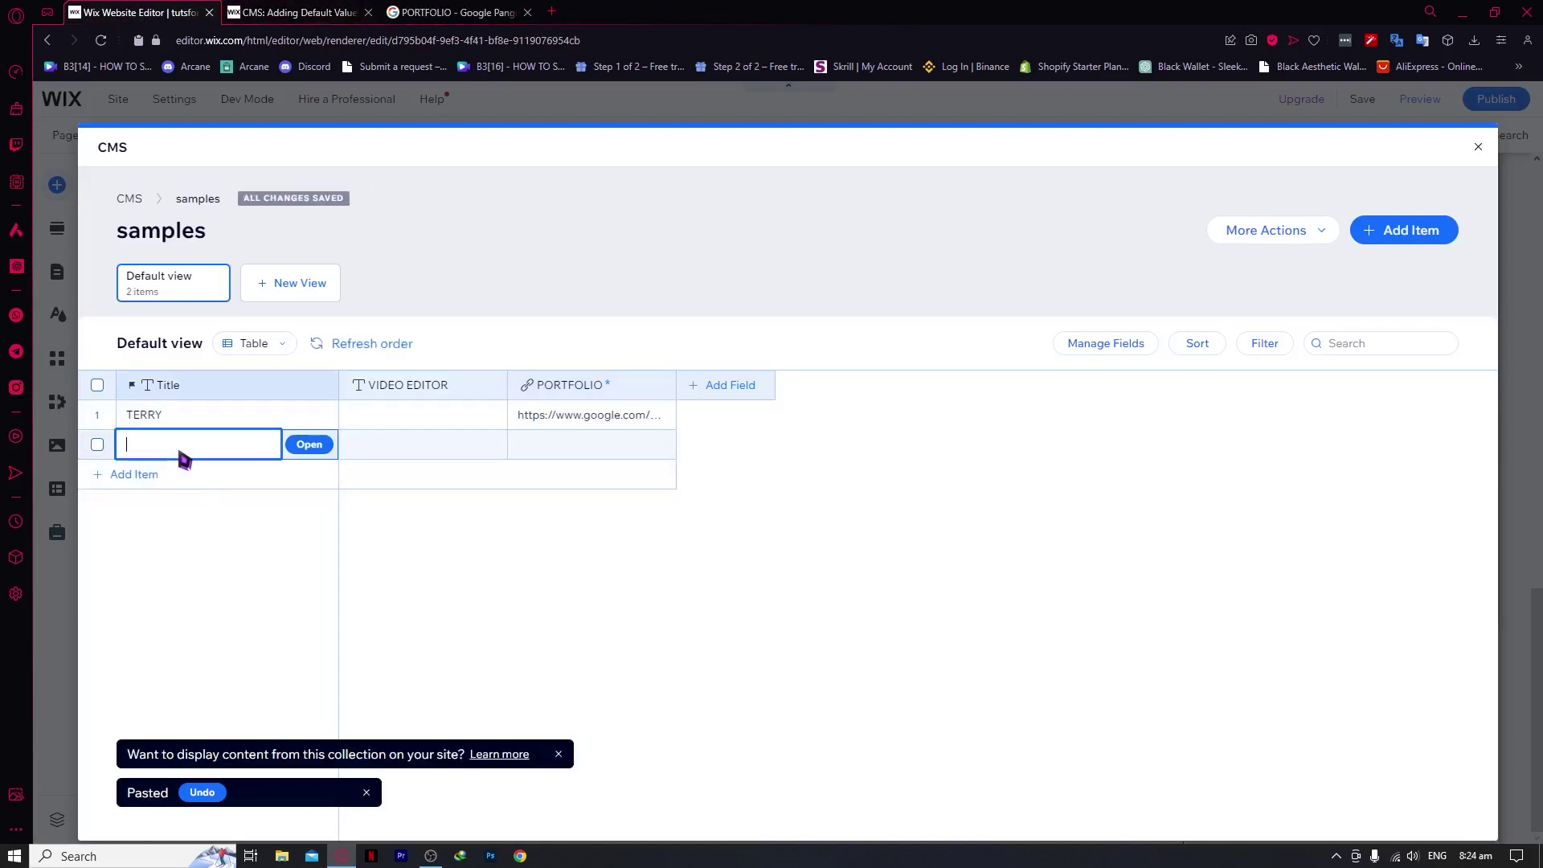
- Title the new item JERRY and rename the VIDEO EDITOR field to POSITION
{"action": "type", "text": "JERRY"}
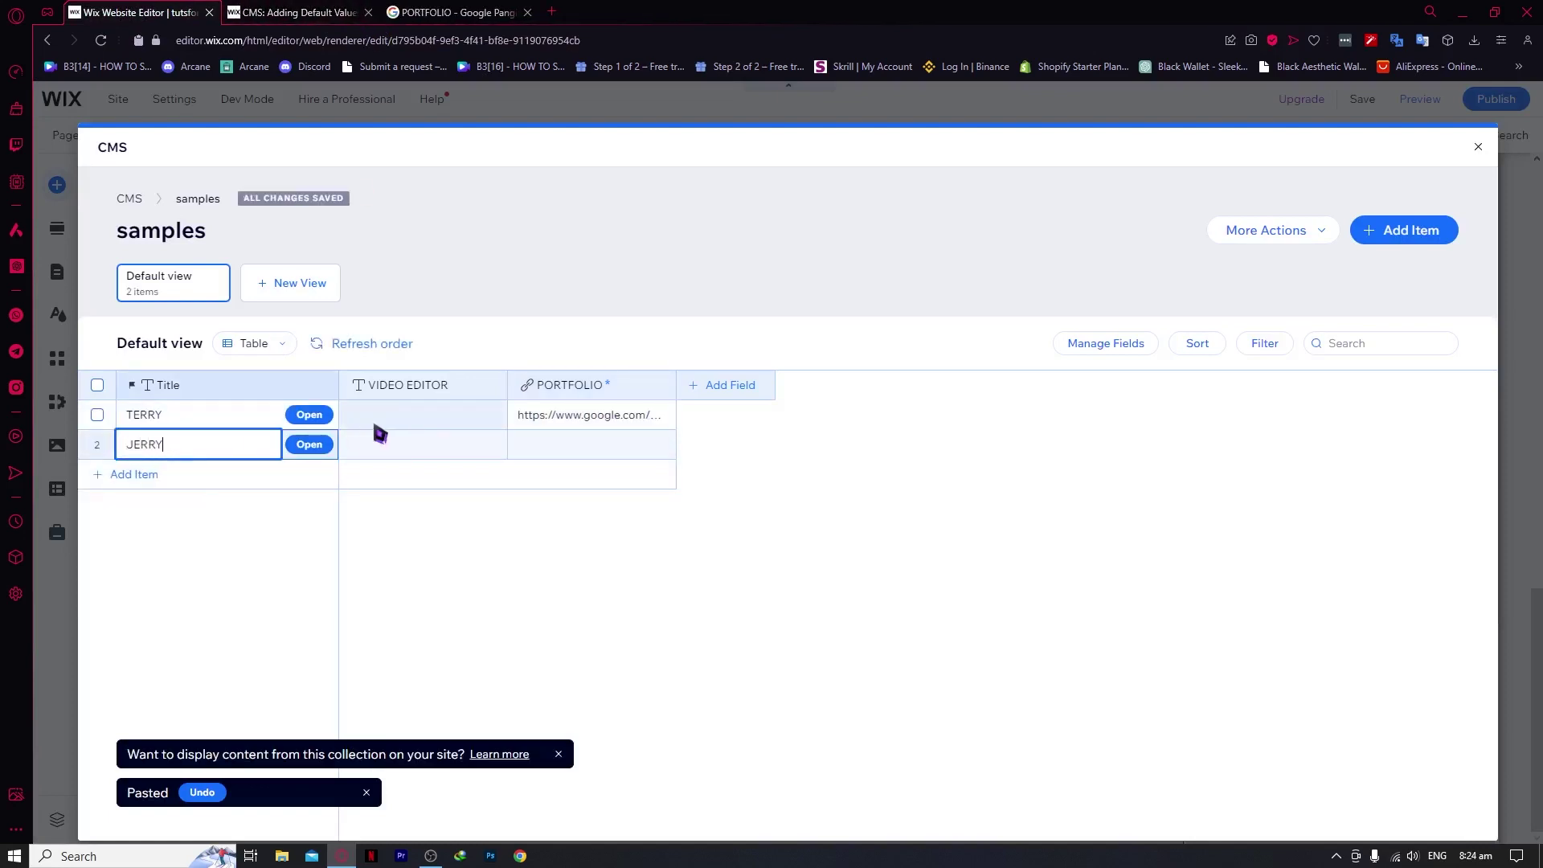
{"action": "left_click", "coordinate": [406, 389]}
{"action": "left_click", "coordinate": [406, 388]}
{"action": "left_click", "coordinate": [401, 391]}
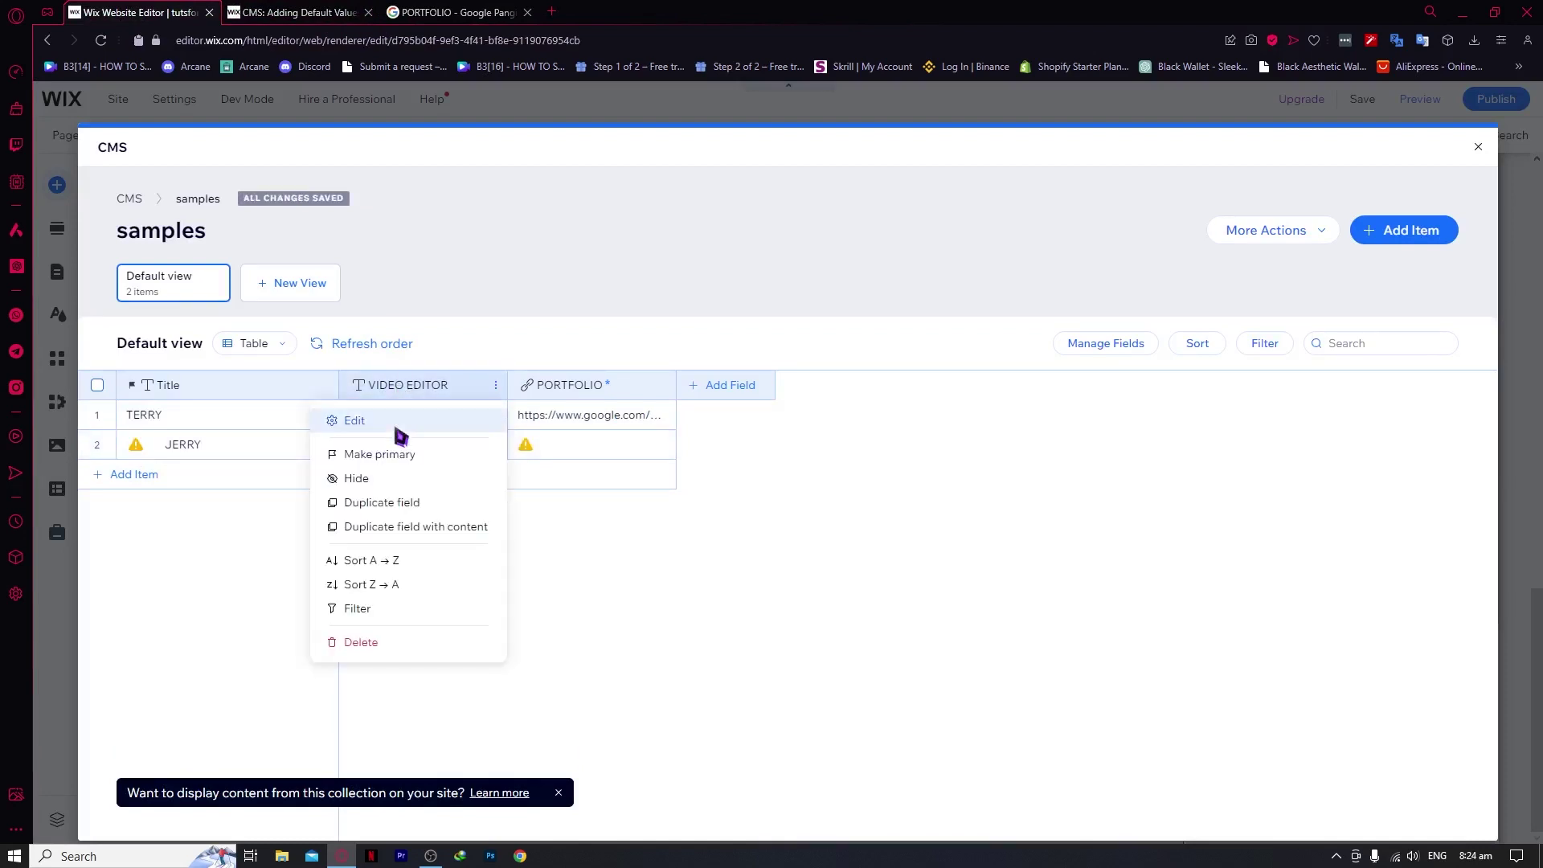
{"action": "left_click", "coordinate": [354, 422]}
{"action": "left_click_drag", "start_coordinate": [651, 514], "coordinate": [351, 533]}
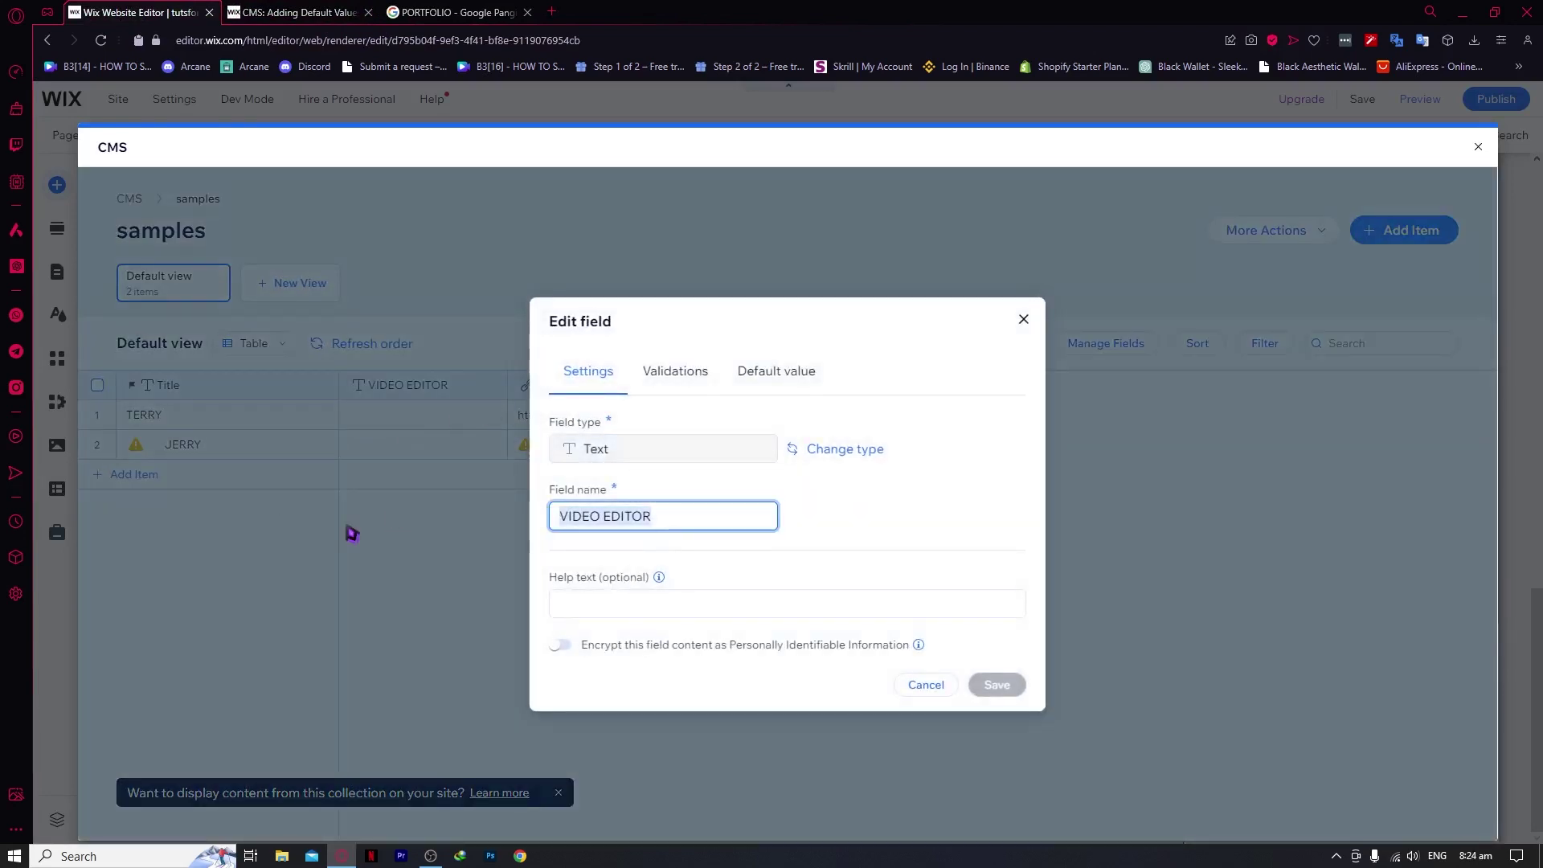
{"action": "type", "text": "POSITION"}
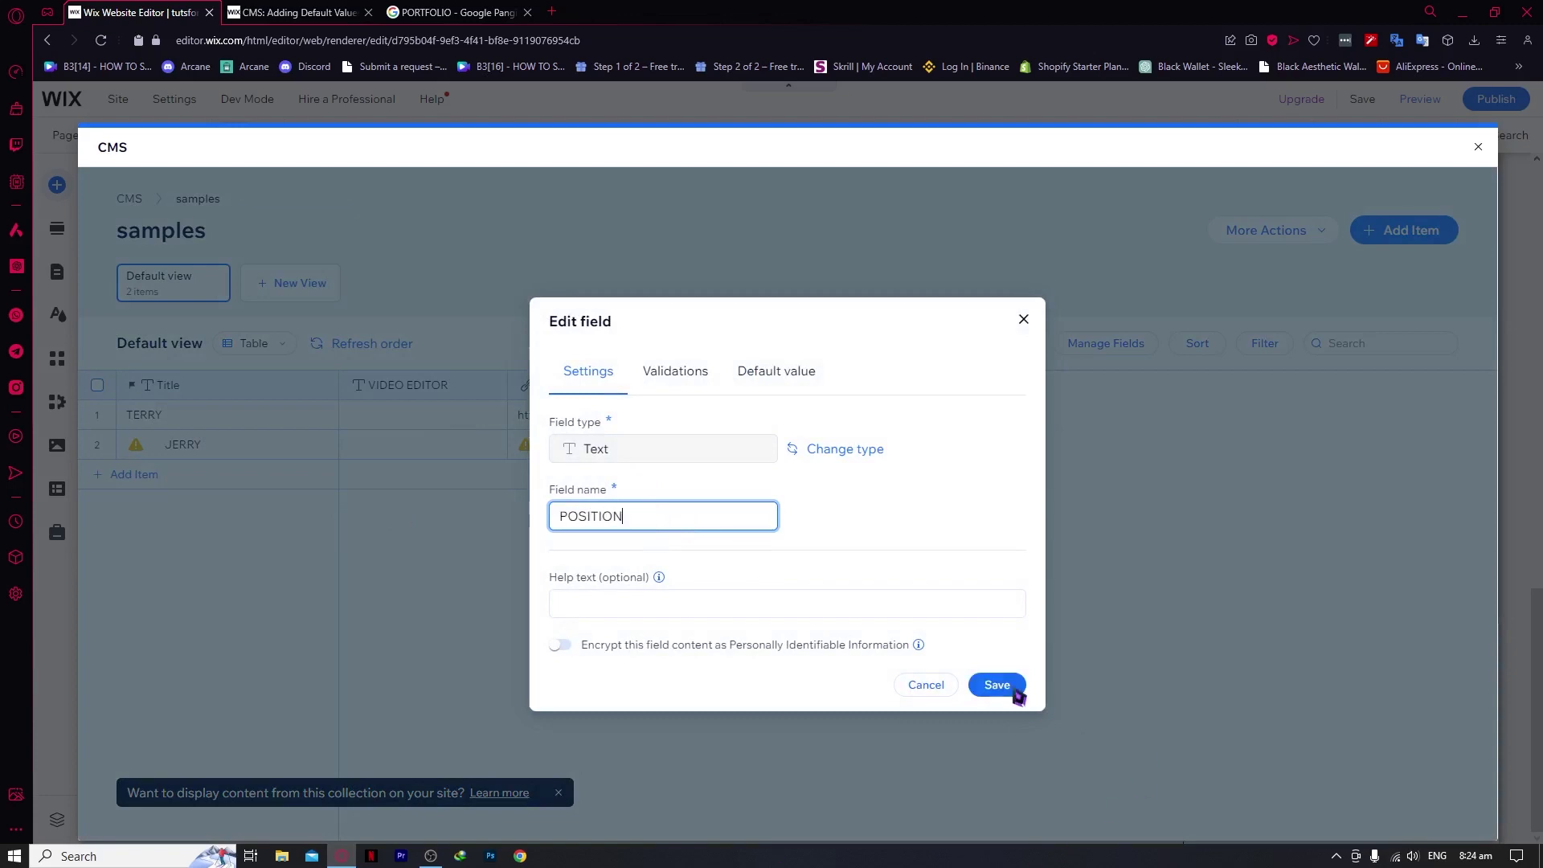
{"action": "left_click", "coordinate": [1015, 690]}
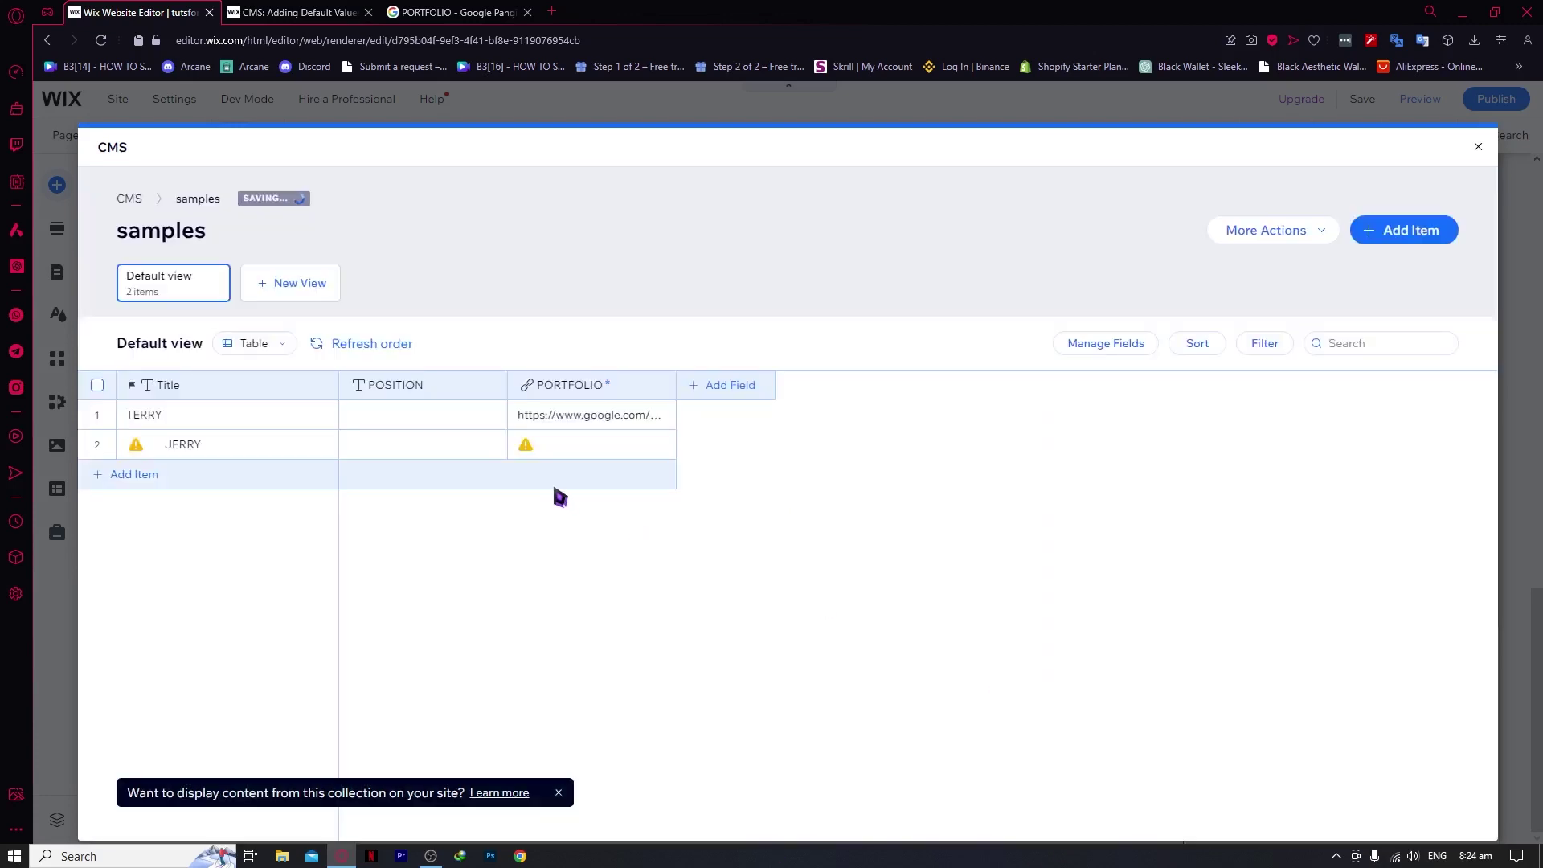
- Set TERRY's position to VIDEO EDITOR and JERRY's to SENIOR VIDEO EDITOR
{"action": "left_click", "coordinate": [468, 426]}
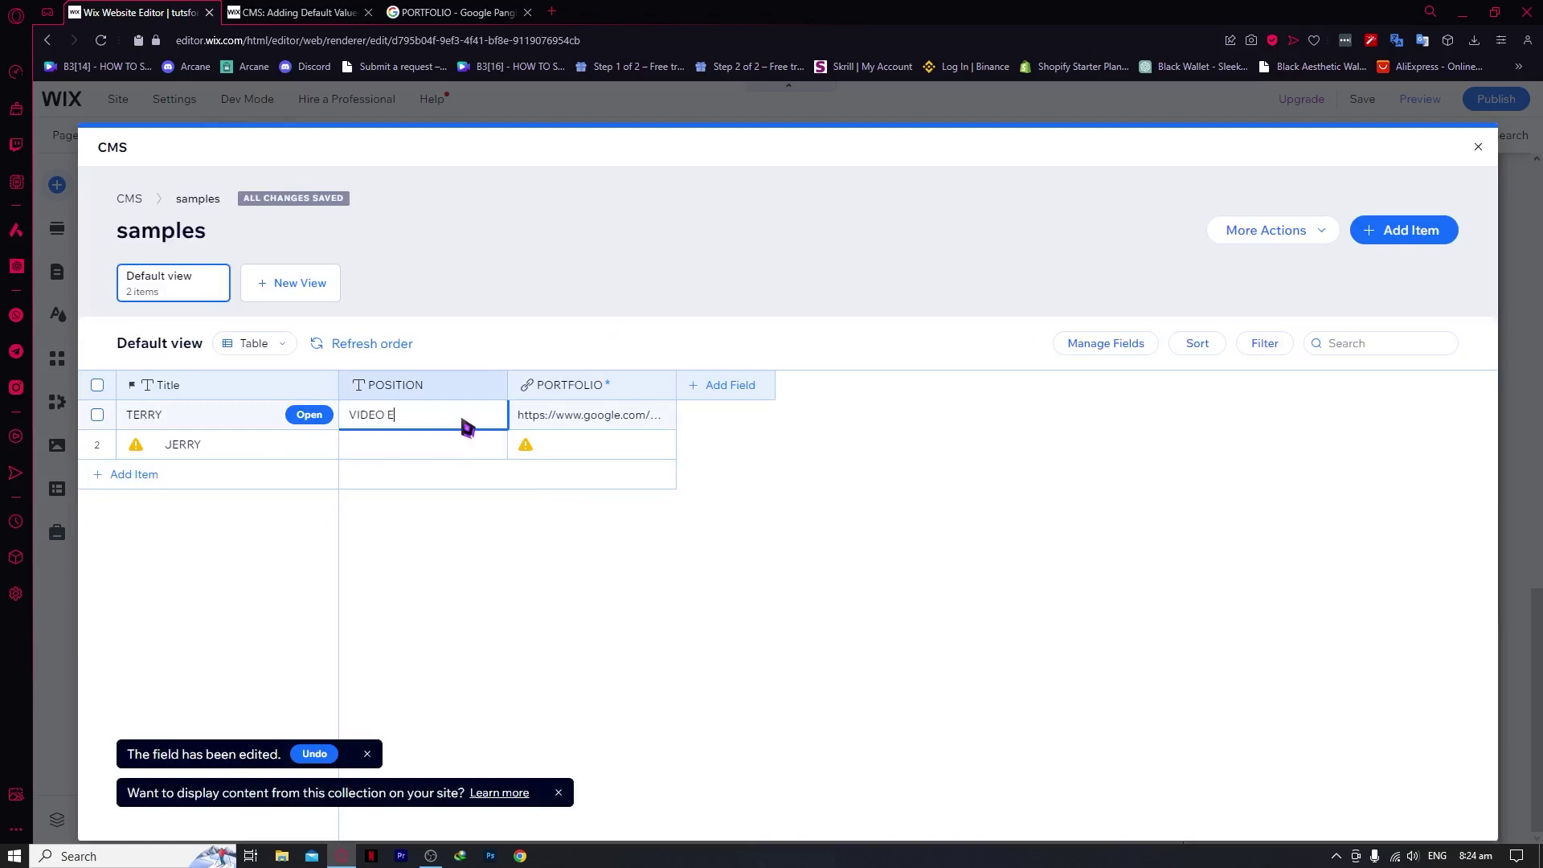
{"action": "left_click", "coordinate": [448, 444]}
{"action": "type", "text": "SENIOR VIDEO ED"}
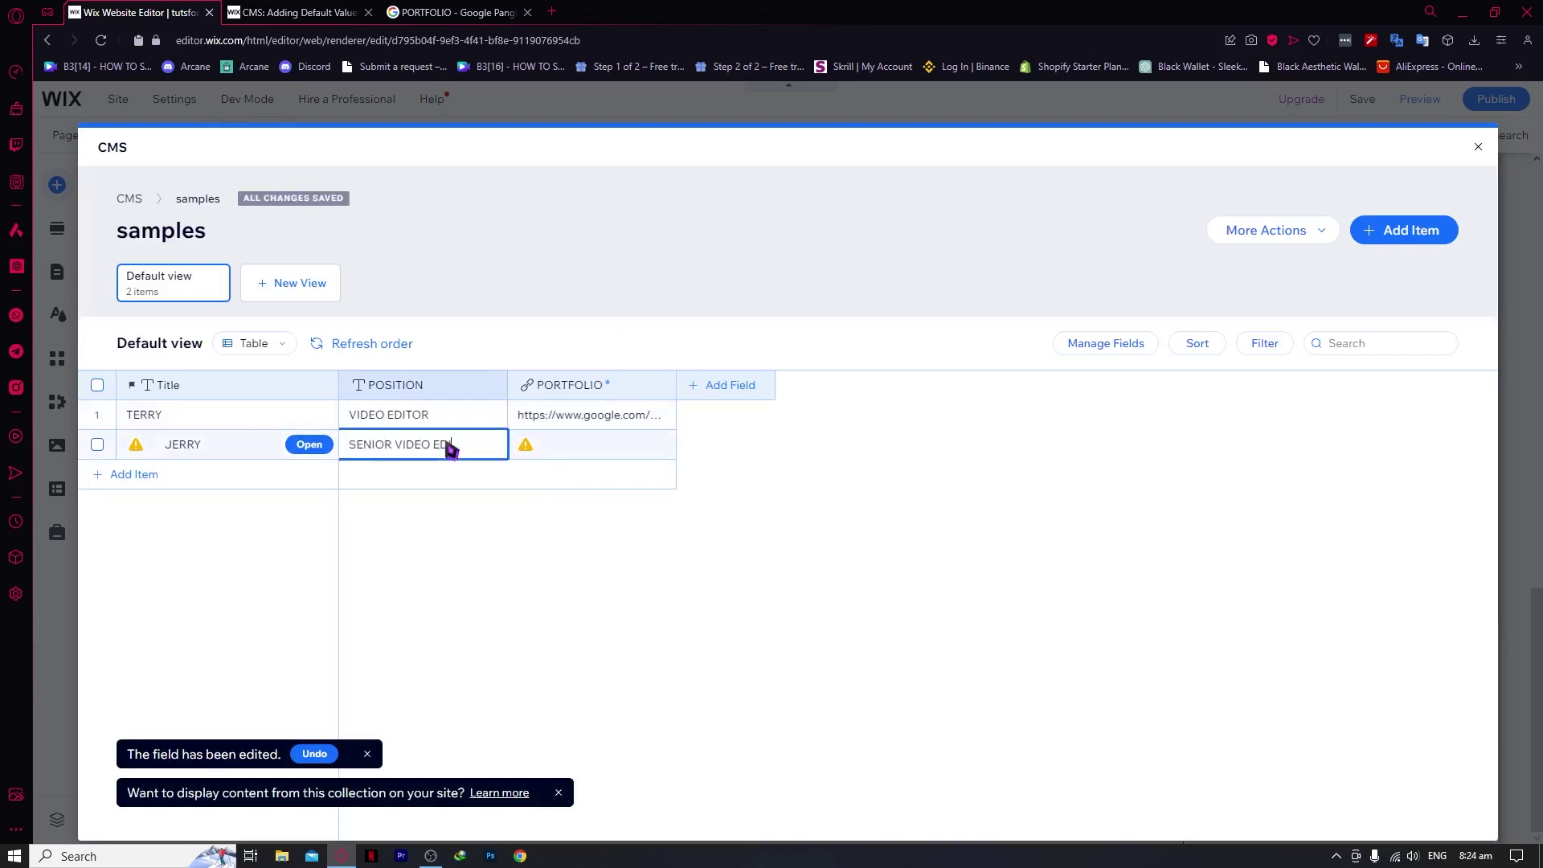
{"action": "type", "text": "ITOR"}
{"action": "left_click", "coordinate": [577, 452]}
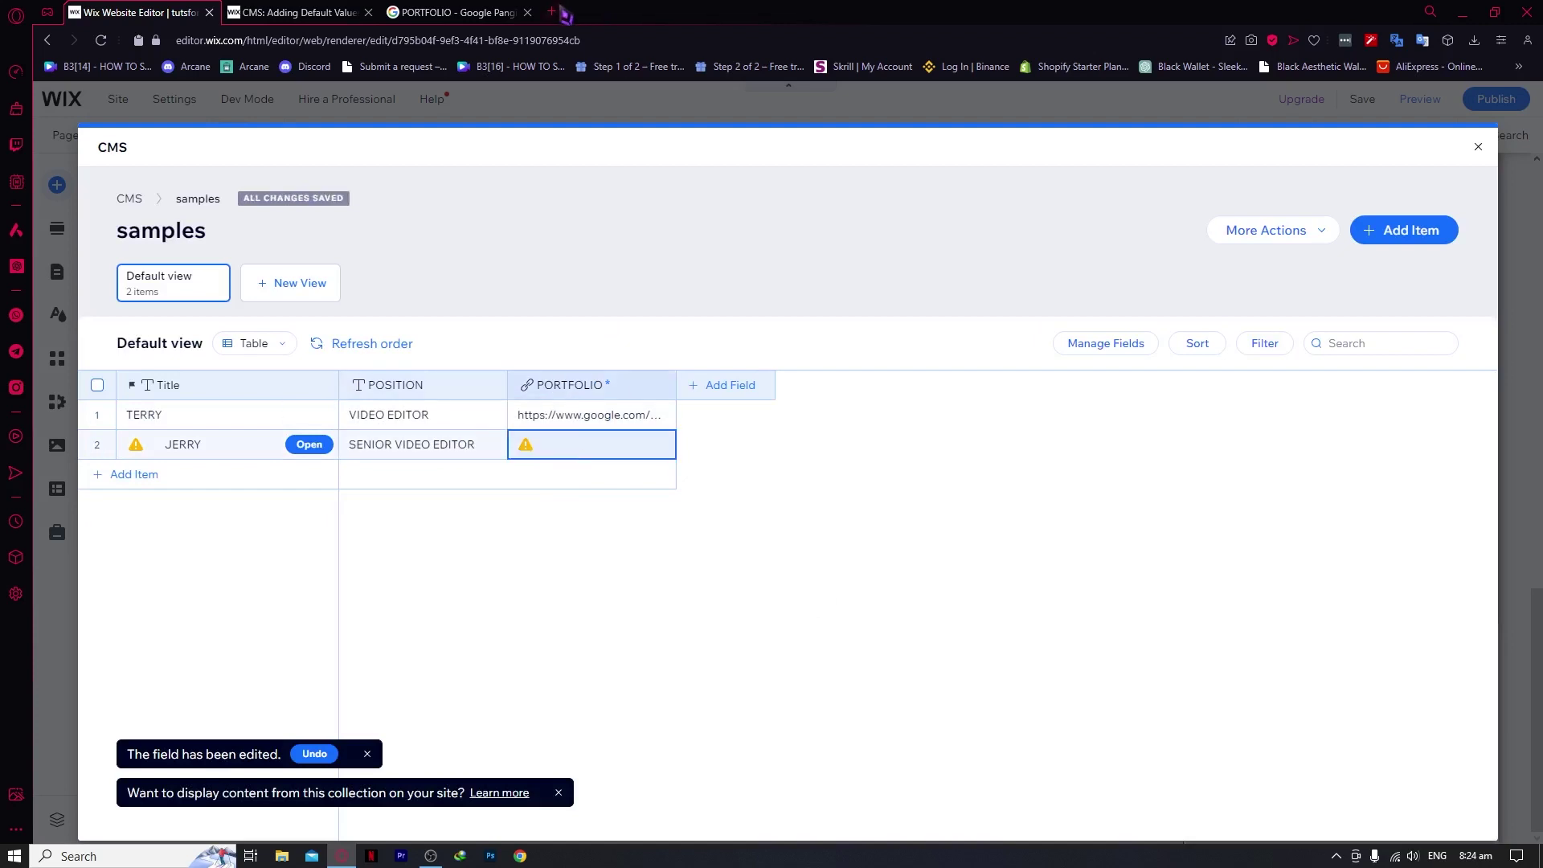
{"action": "left_click", "coordinate": [586, 386]}
{"action": "left_click", "coordinate": [493, 396]}
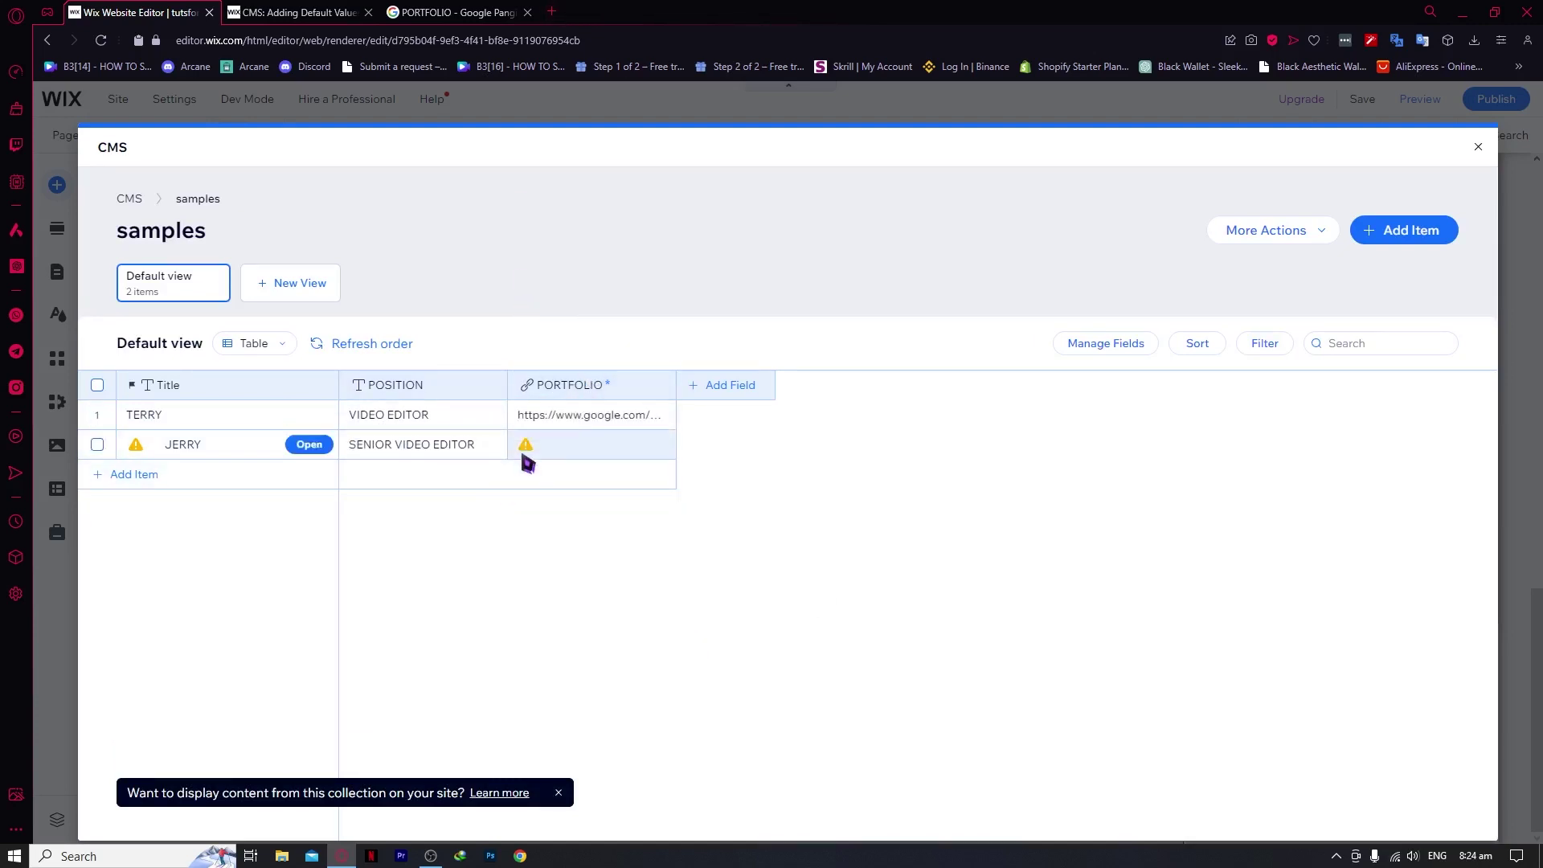
{"action": "left_click", "coordinate": [398, 12]}
- Copy the Merriam-Webster result's link and paste it into JERRY's PORTFOLIO cell
{"action": "scroll", "coordinate": [394, 499], "scroll_direction": "down", "scroll_amount": 5}
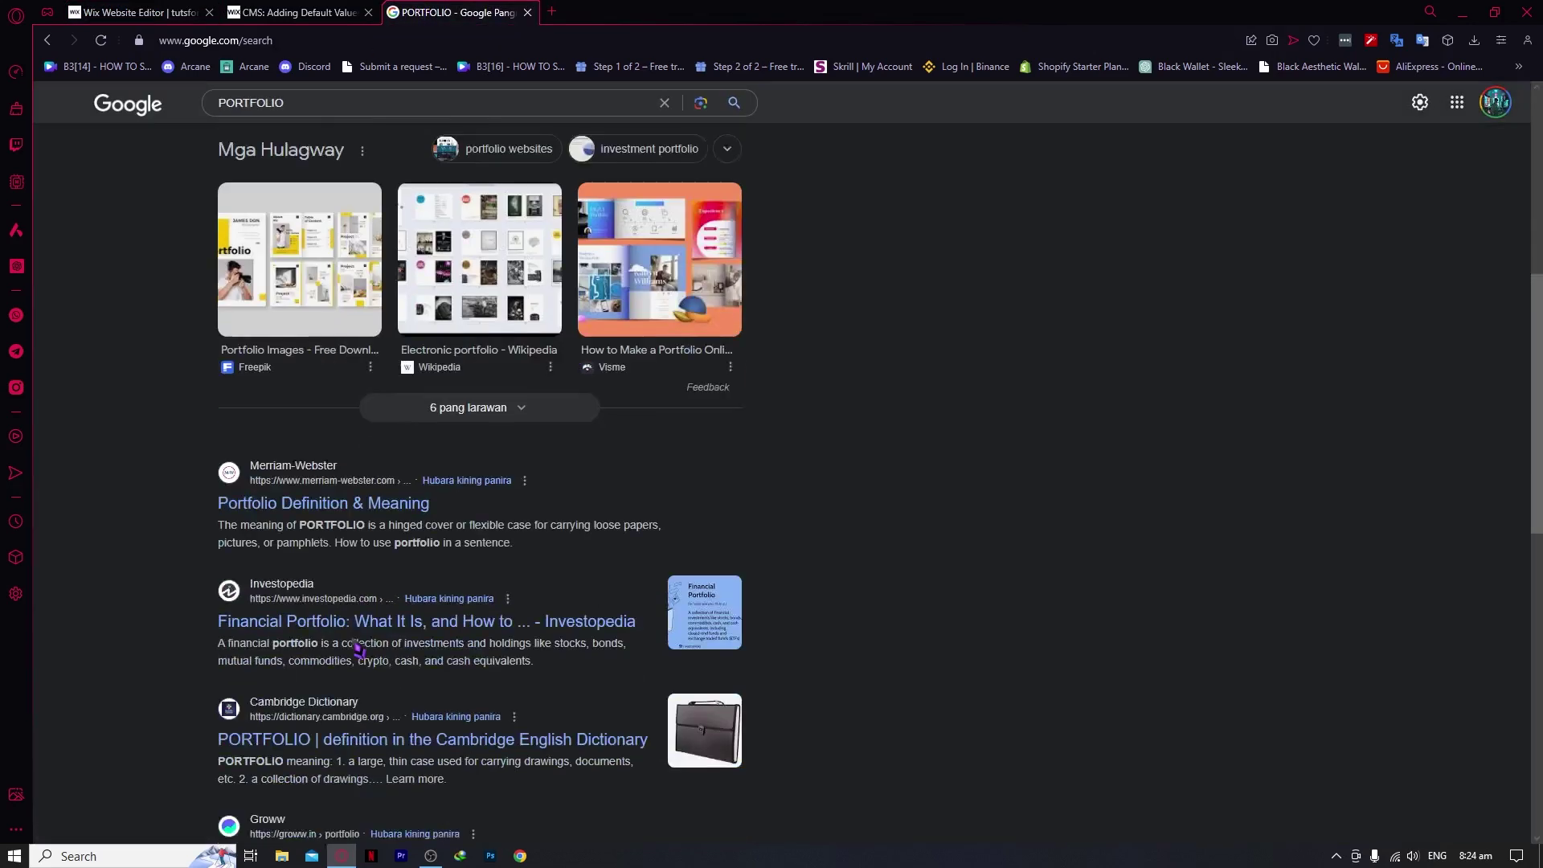
{"action": "right_click", "coordinate": [396, 494]}
{"action": "left_click", "coordinate": [450, 555]}
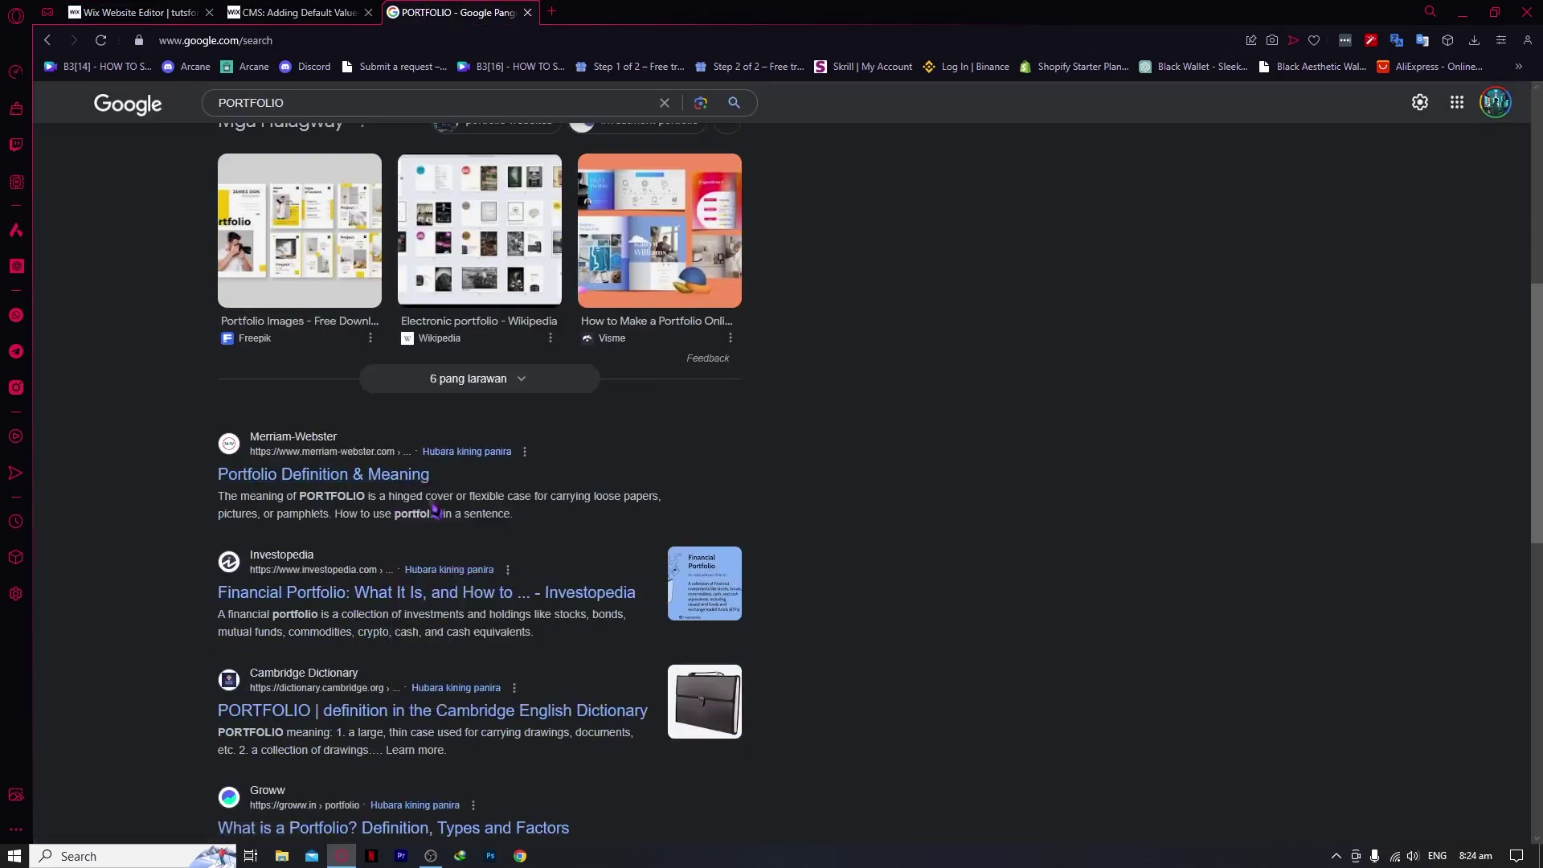
{"action": "left_click", "coordinate": [151, 10]}
{"action": "left_click", "coordinate": [530, 449]}
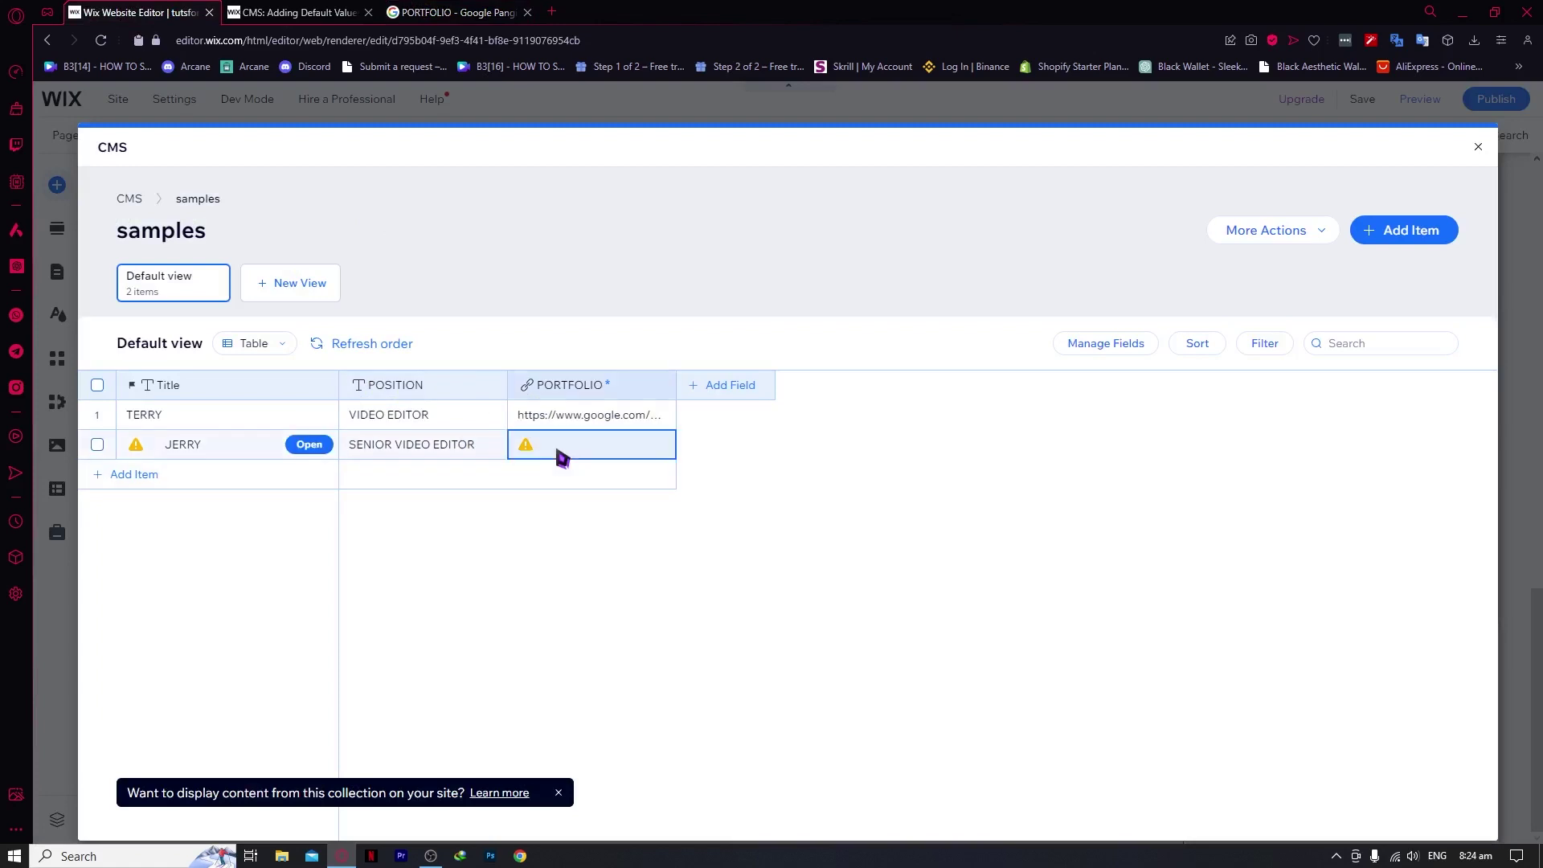
{"action": "right_click", "coordinate": [567, 455]}
{"action": "left_click", "coordinate": [625, 524]}
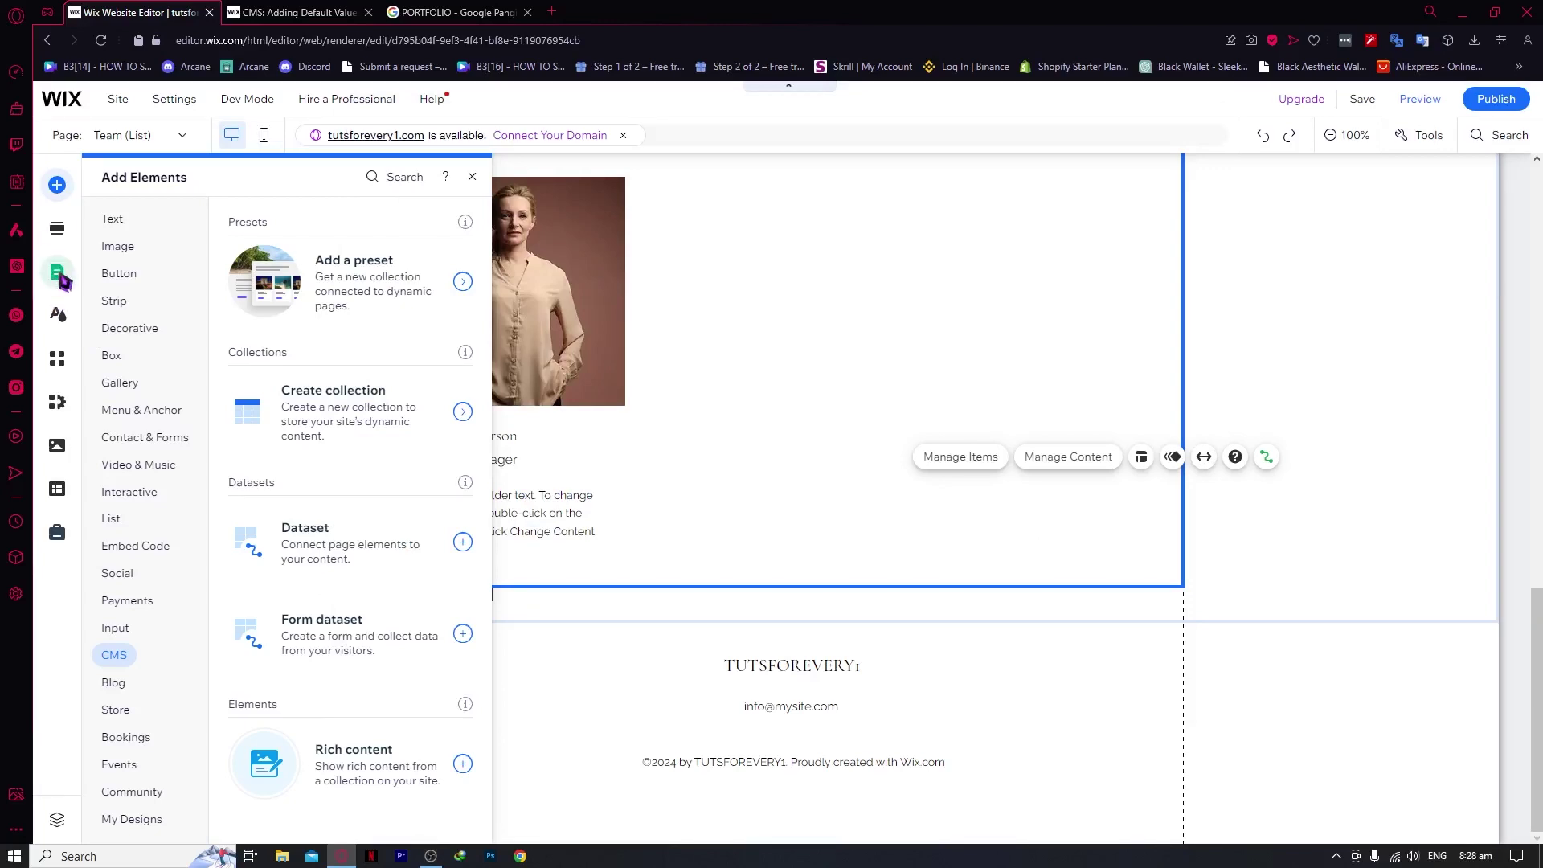
- Add a List-type dynamic page built from the samples collection to the site
{"action": "left_click", "coordinate": [61, 278]}
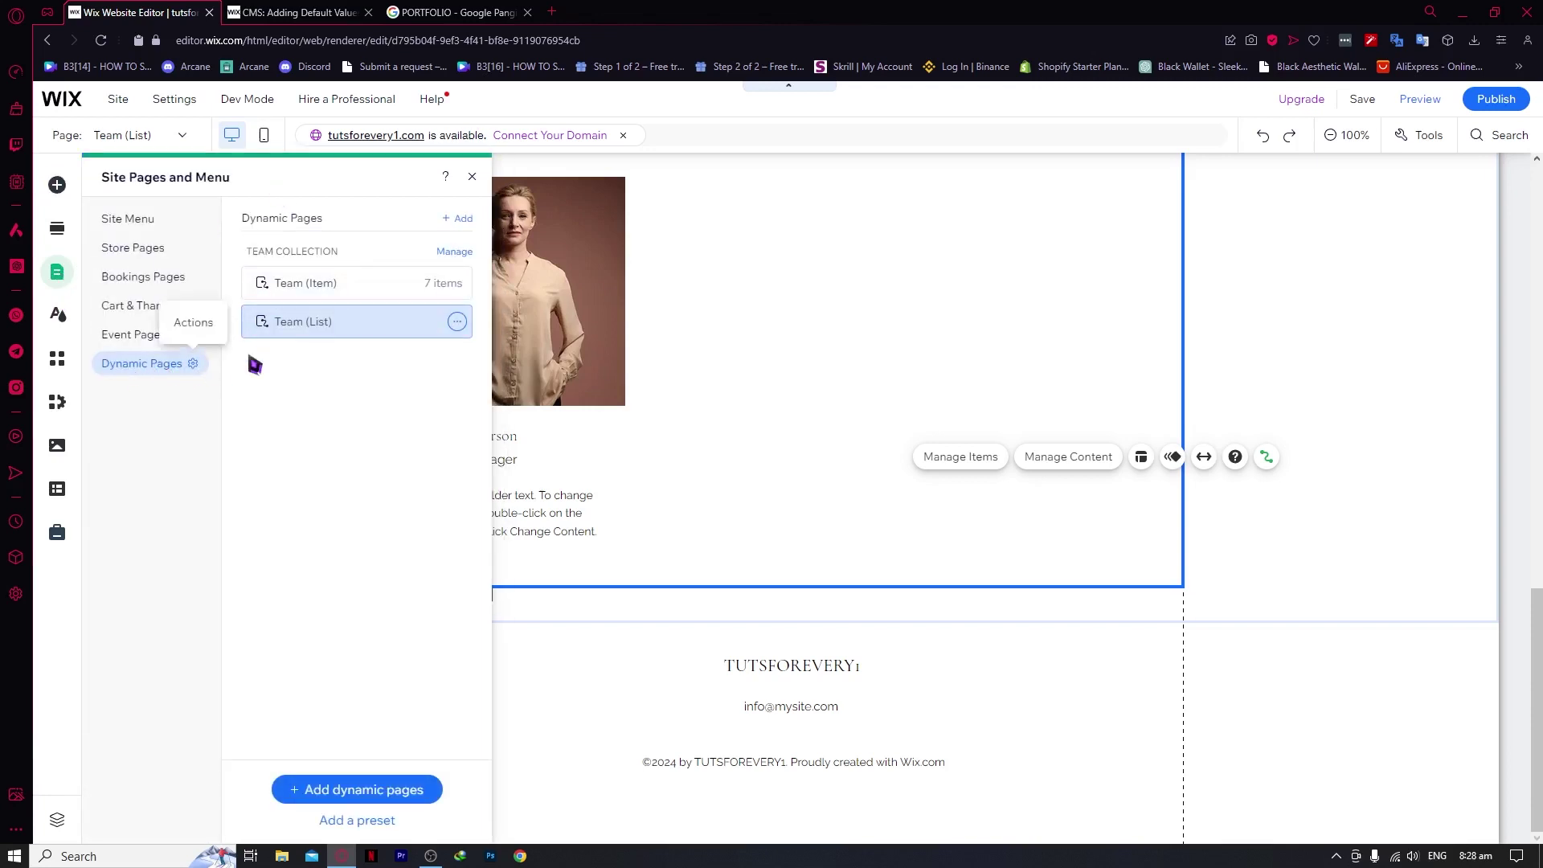
{"action": "left_click", "coordinate": [465, 225]}
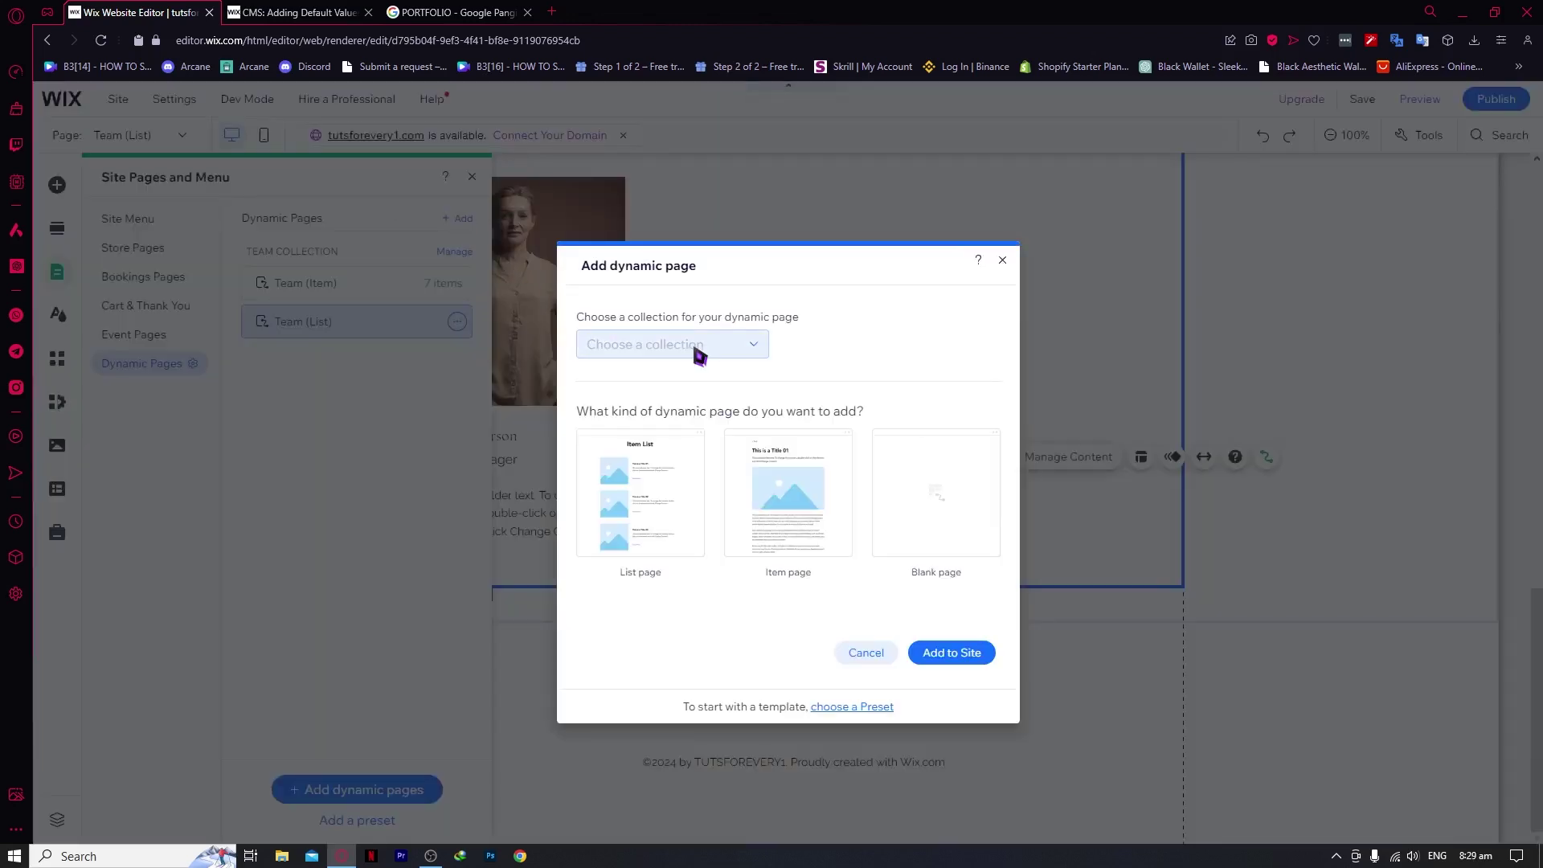
{"action": "left_click", "coordinate": [722, 364]}
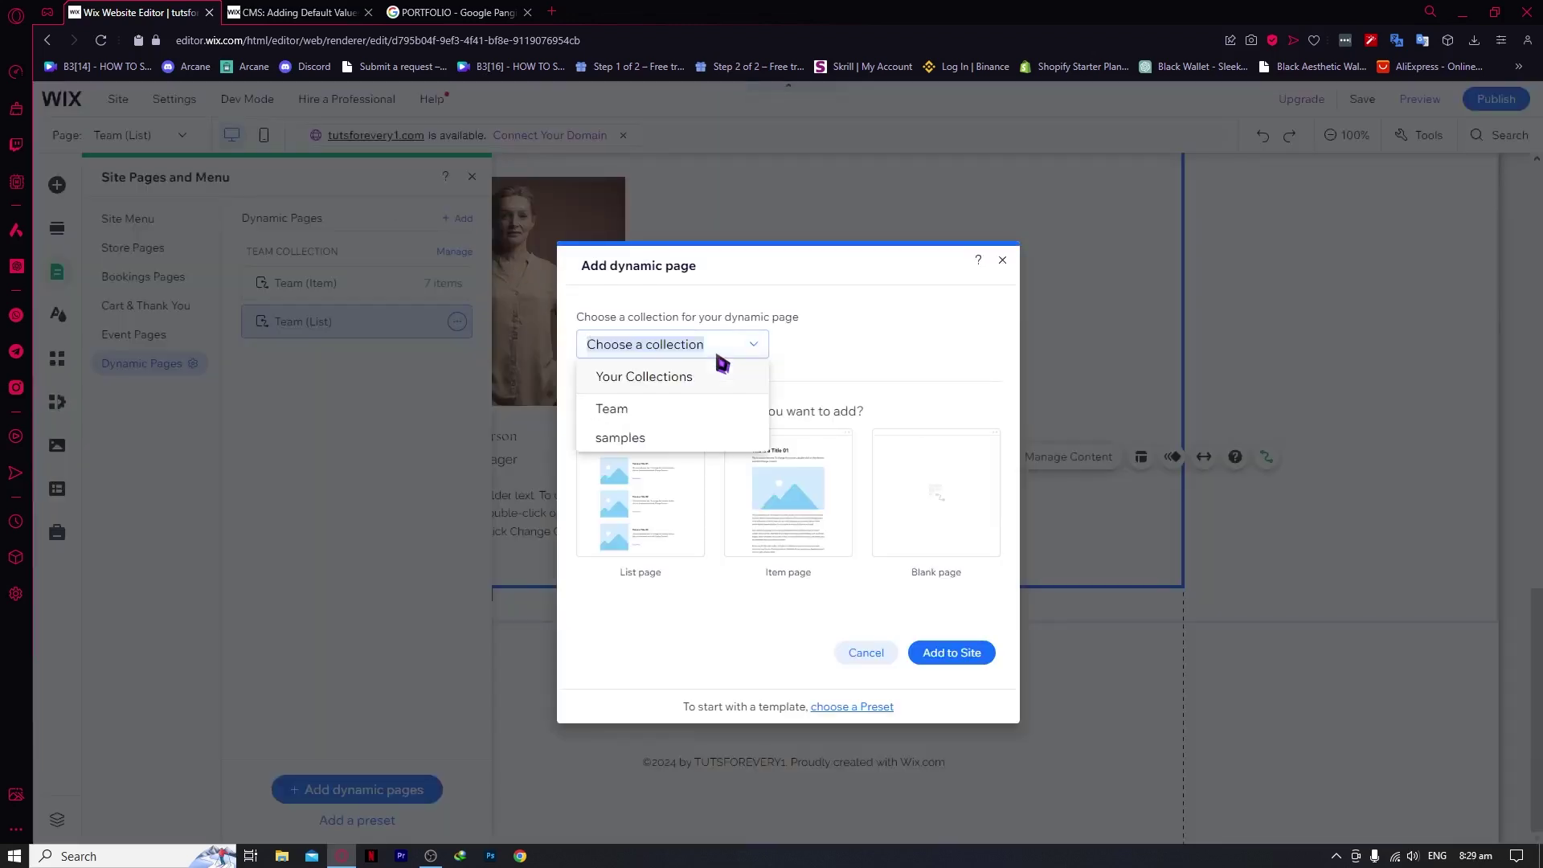
{"action": "left_click", "coordinate": [641, 442]}
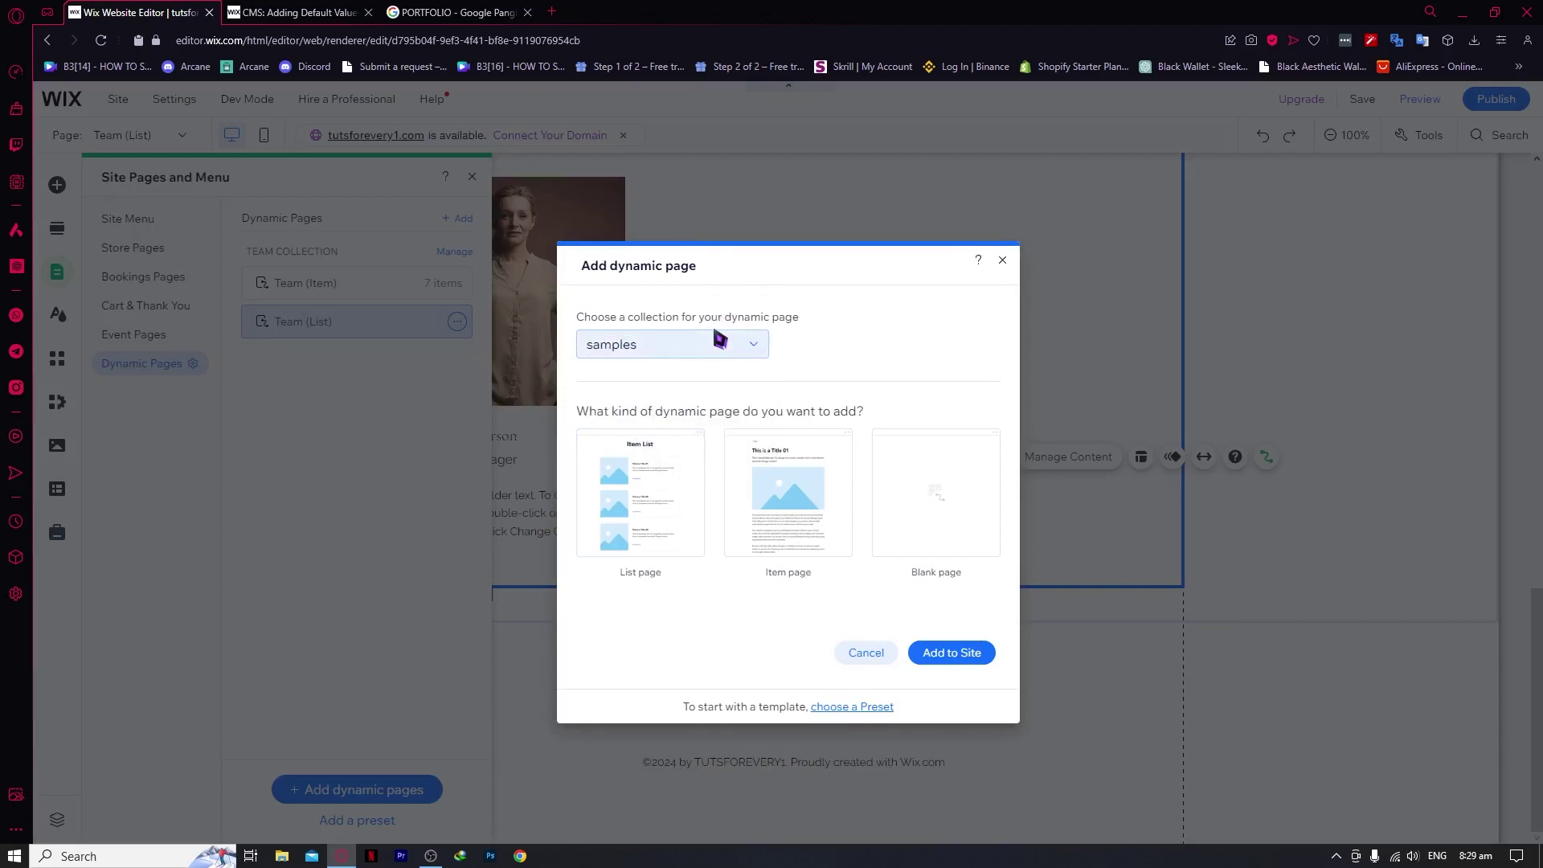
{"action": "left_click", "coordinate": [643, 338]}
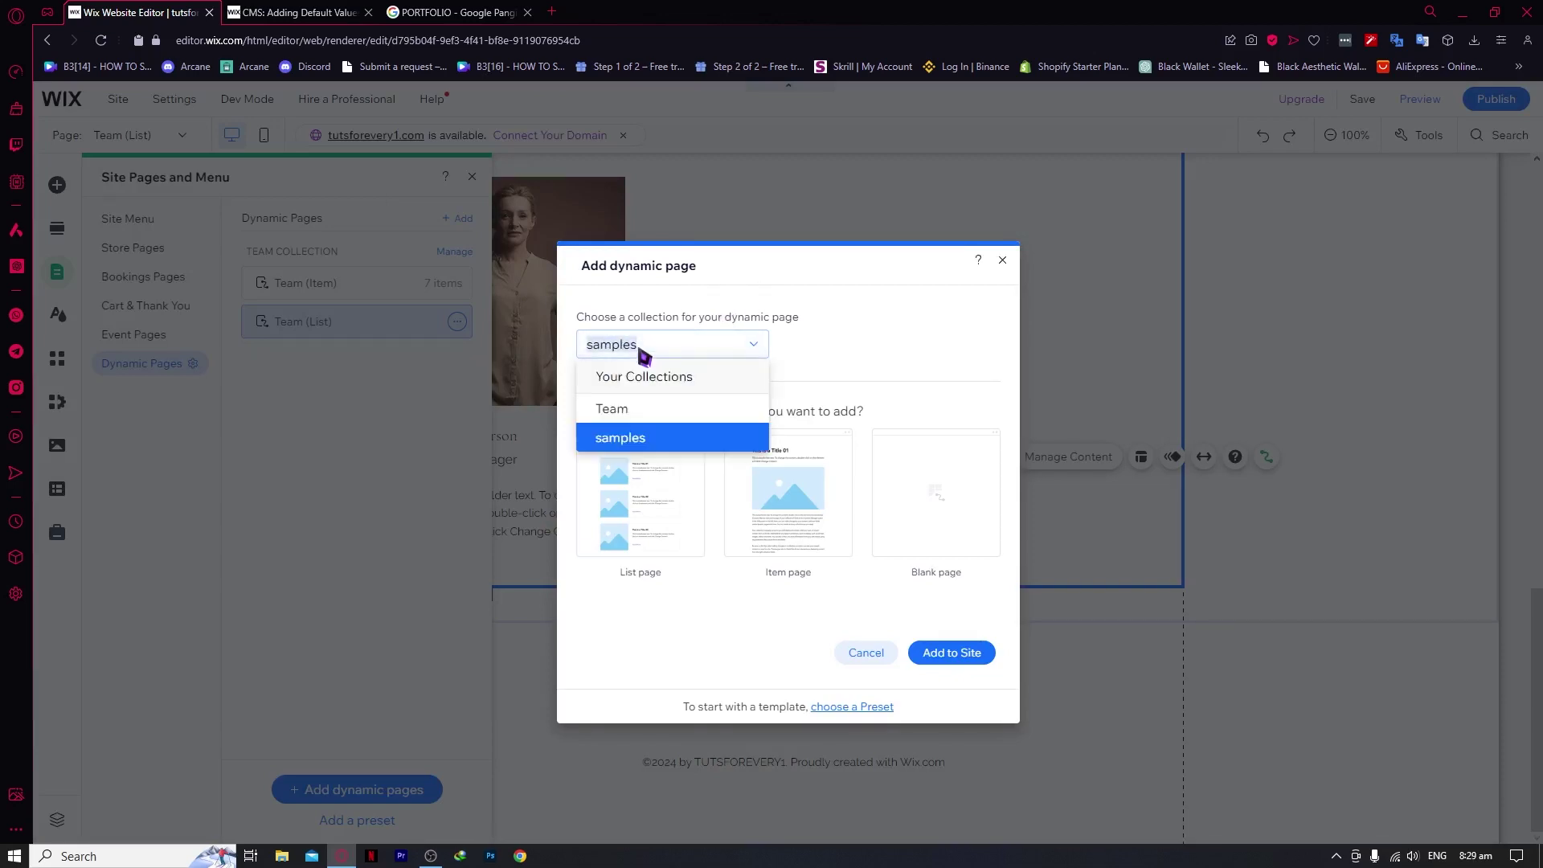
{"action": "left_click", "coordinate": [641, 627]}
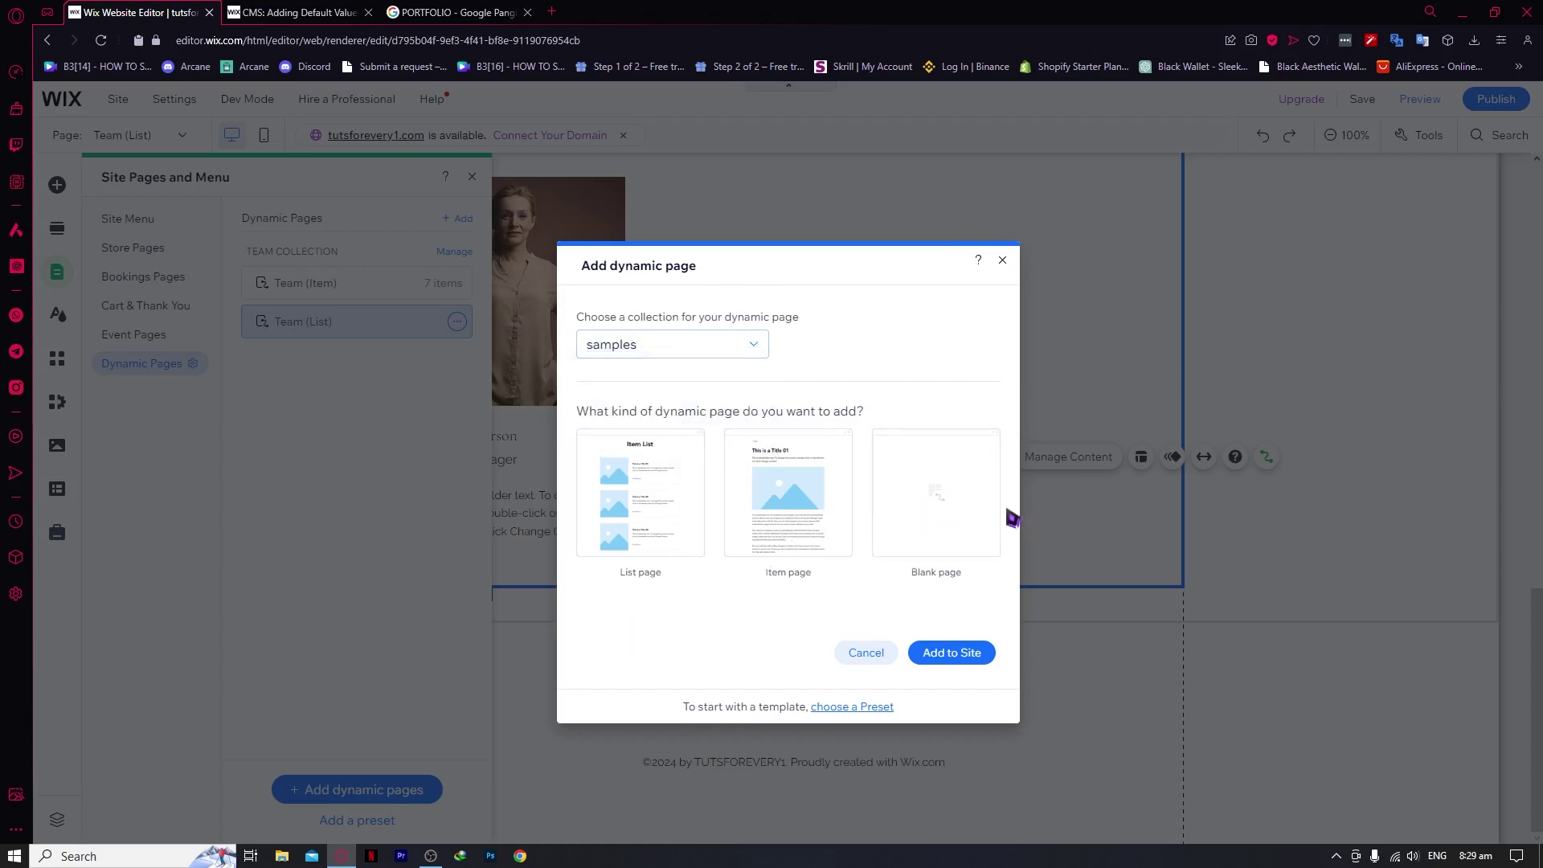
{"action": "left_click", "coordinate": [644, 487]}
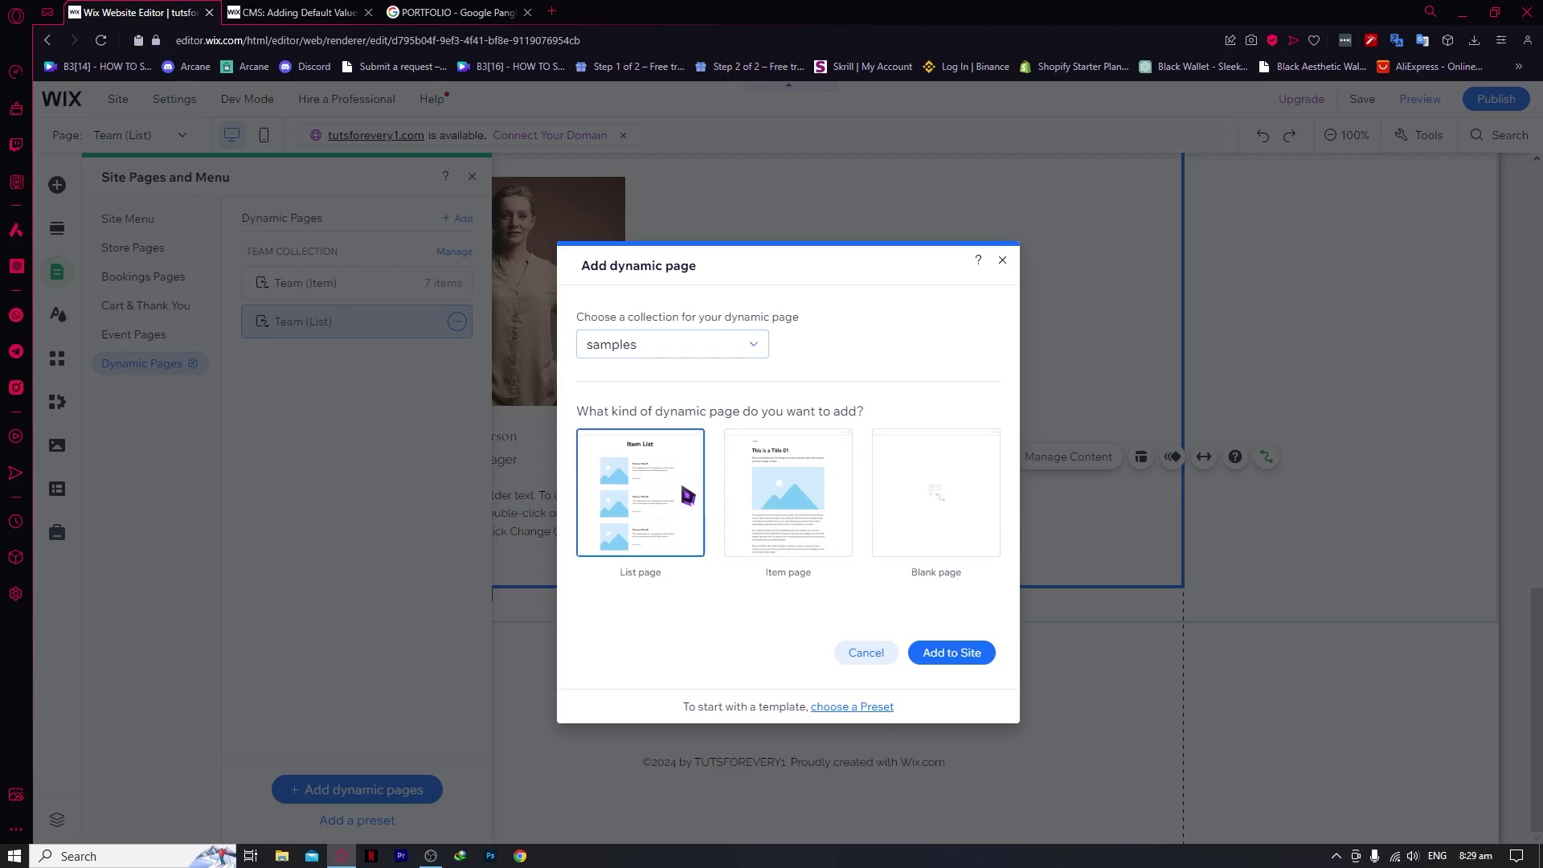
{"action": "left_click", "coordinate": [970, 657]}
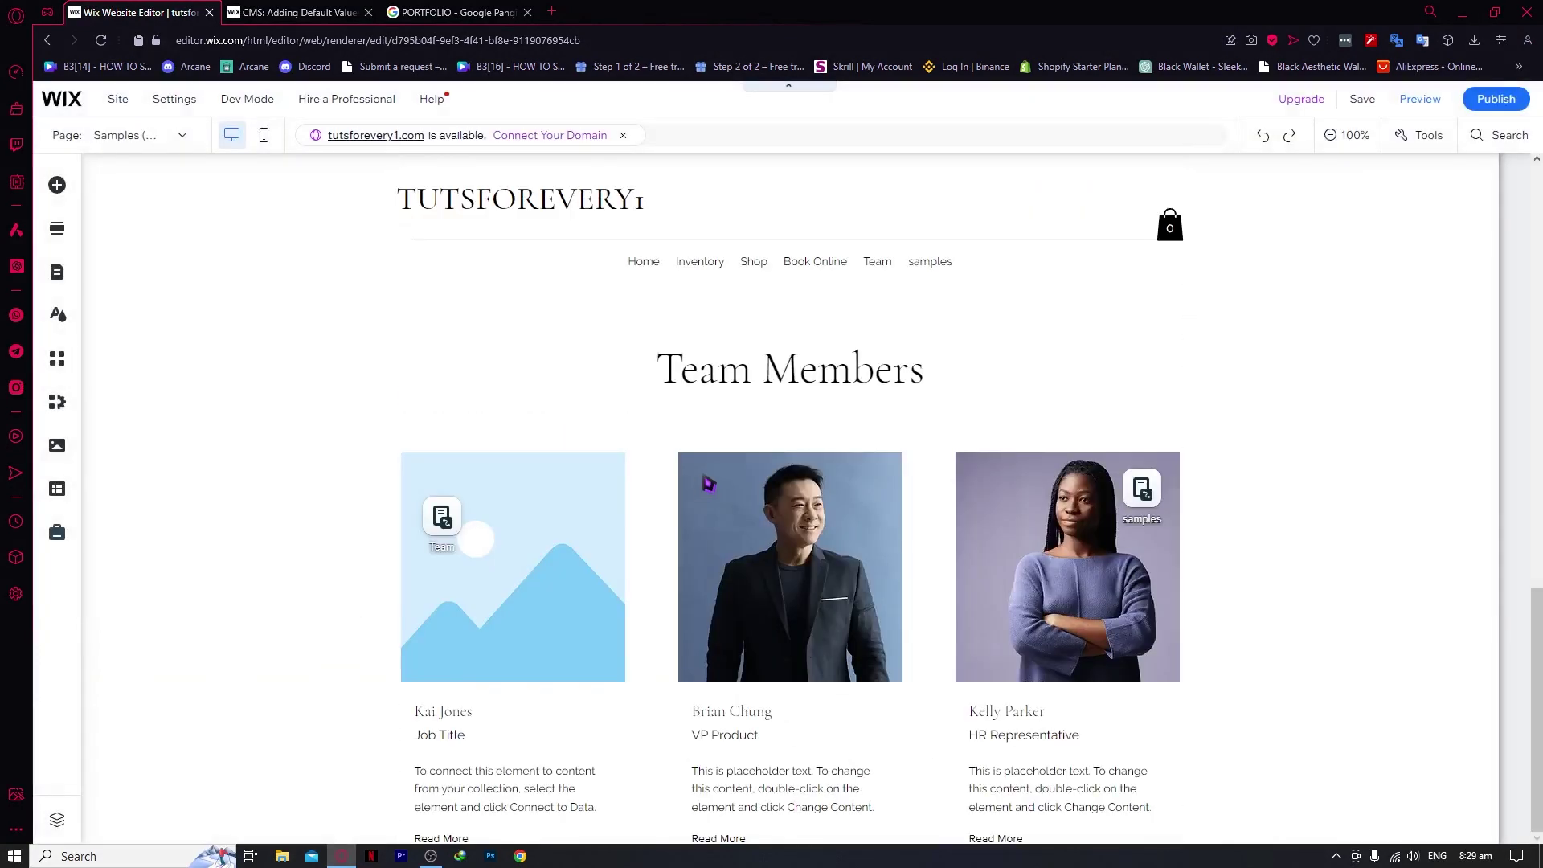
- Close the site pages panel and look over the new Samples page's item list
{"action": "scroll", "coordinate": [756, 497], "scroll_direction": "down", "scroll_amount": 5}
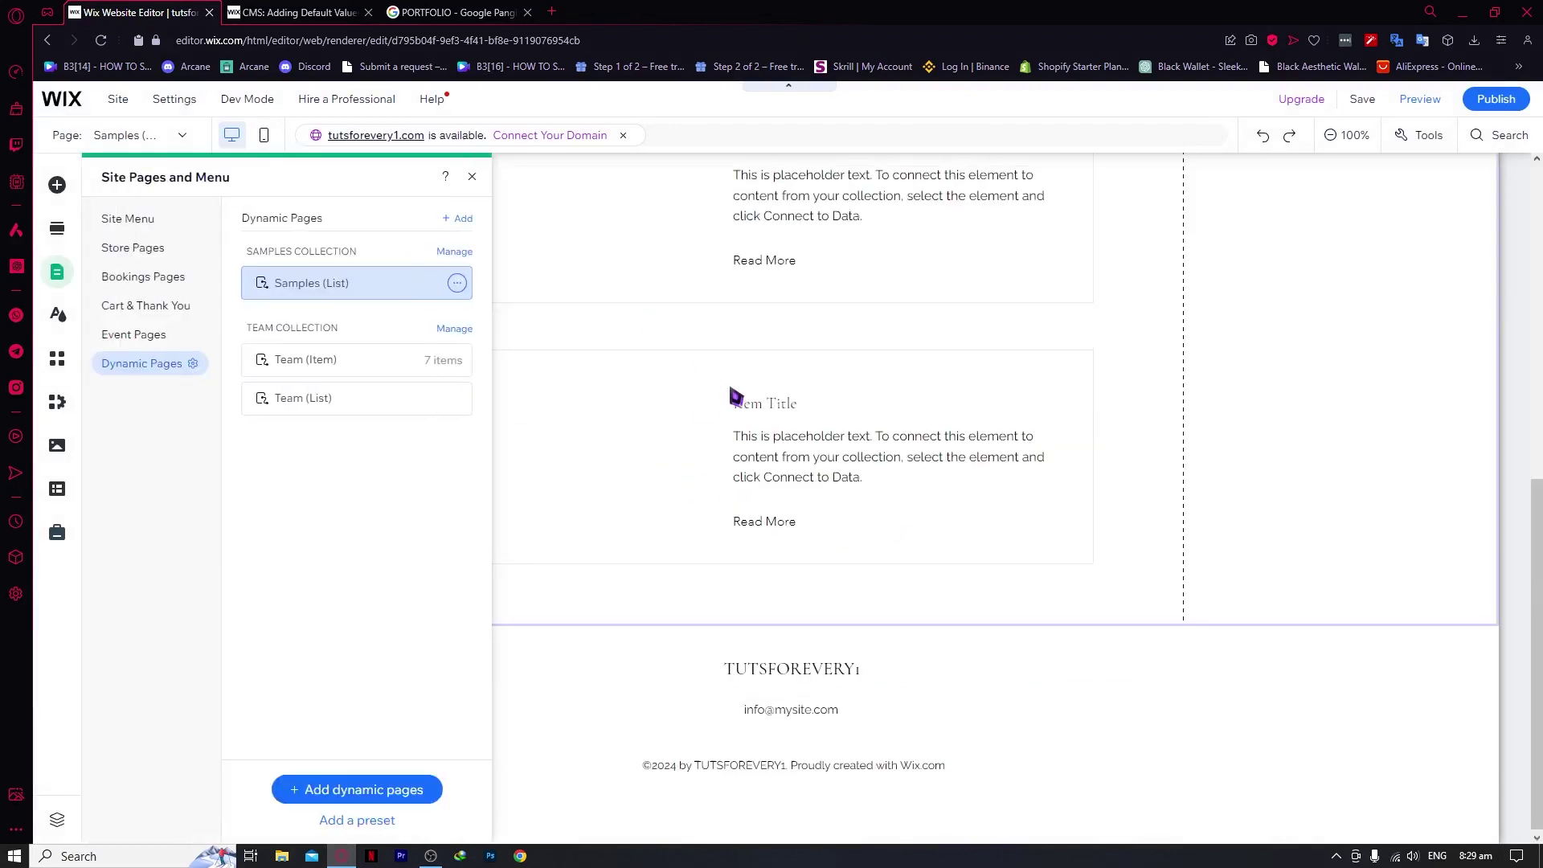
{"action": "scroll", "coordinate": [732, 396], "scroll_direction": "up", "scroll_amount": 5}
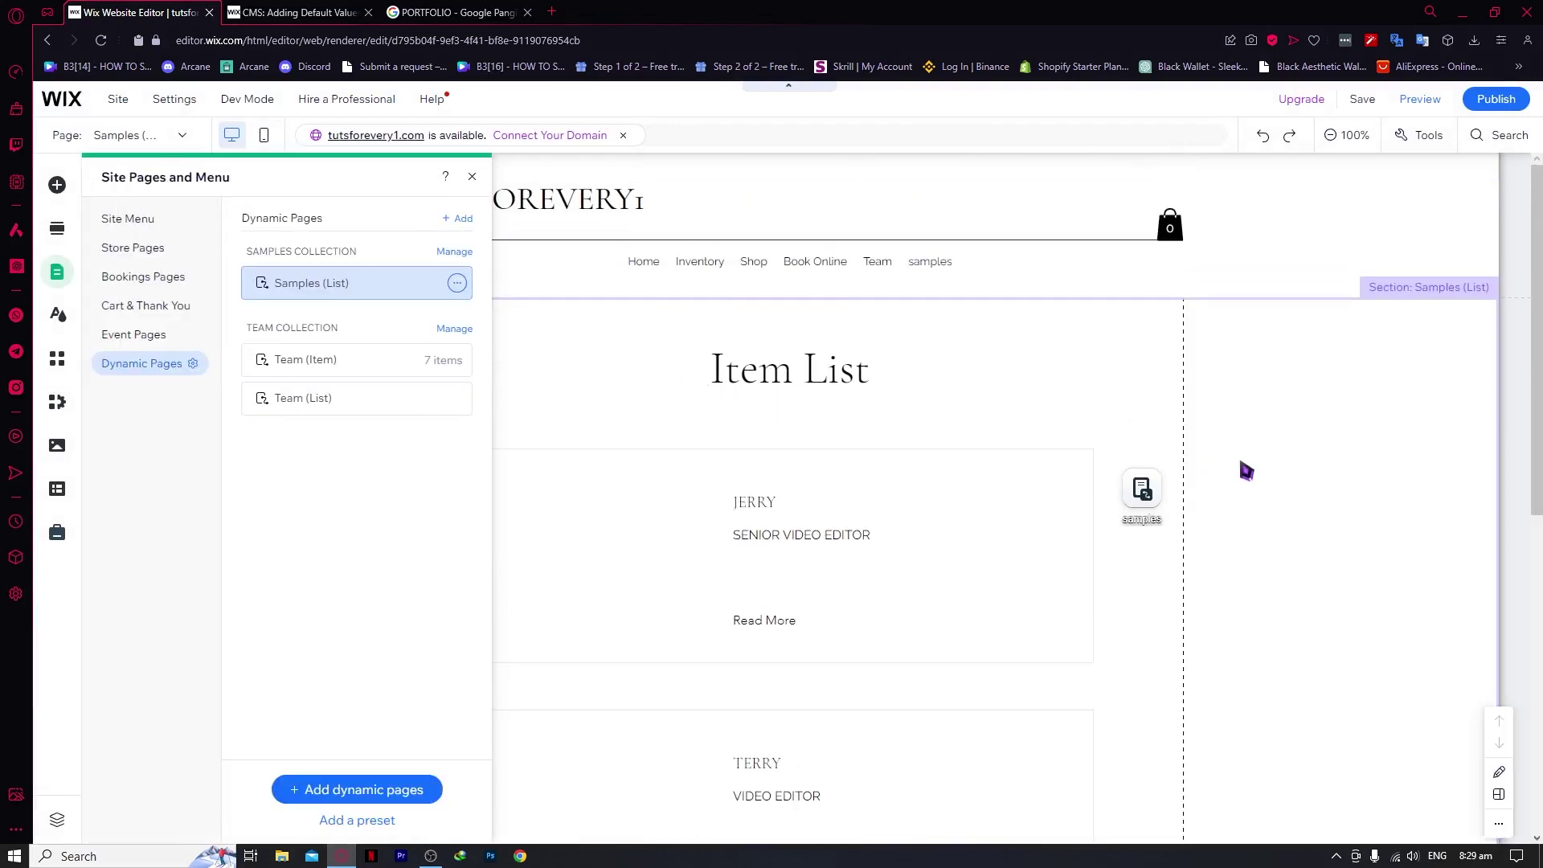
{"action": "left_click", "coordinate": [1192, 472]}
{"action": "scroll", "coordinate": [812, 362], "scroll_direction": "down", "scroll_amount": 6}
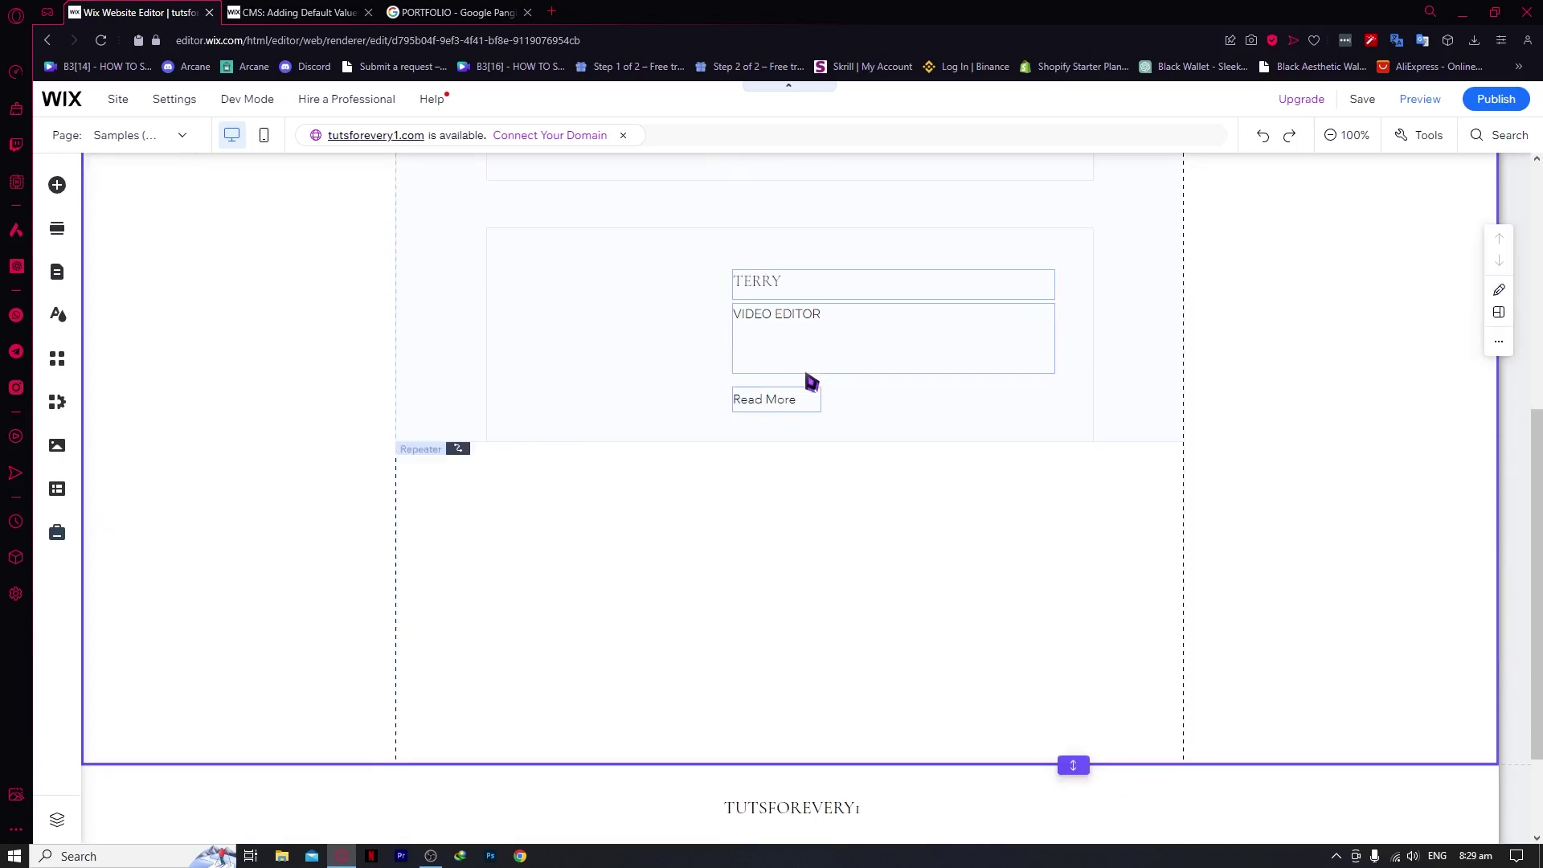
{"action": "scroll", "coordinate": [813, 385], "scroll_direction": "up", "scroll_amount": 4}
{"action": "scroll", "coordinate": [836, 422], "scroll_direction": "down", "scroll_amount": 5}
{"action": "scroll", "coordinate": [830, 421], "scroll_direction": "up", "scroll_amount": 6}
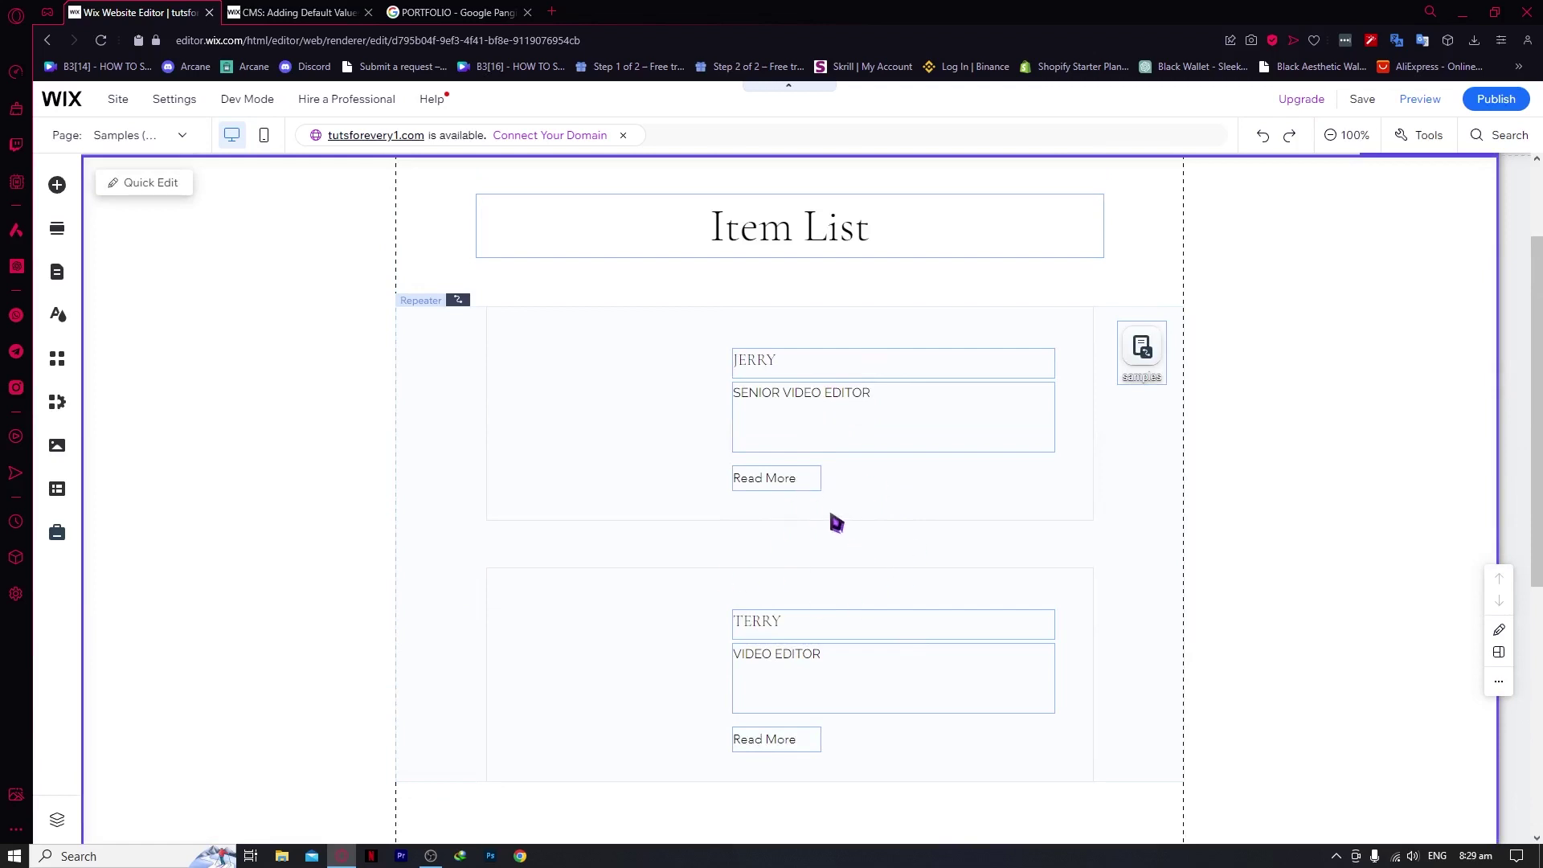
{"action": "left_click", "coordinate": [1154, 513]}
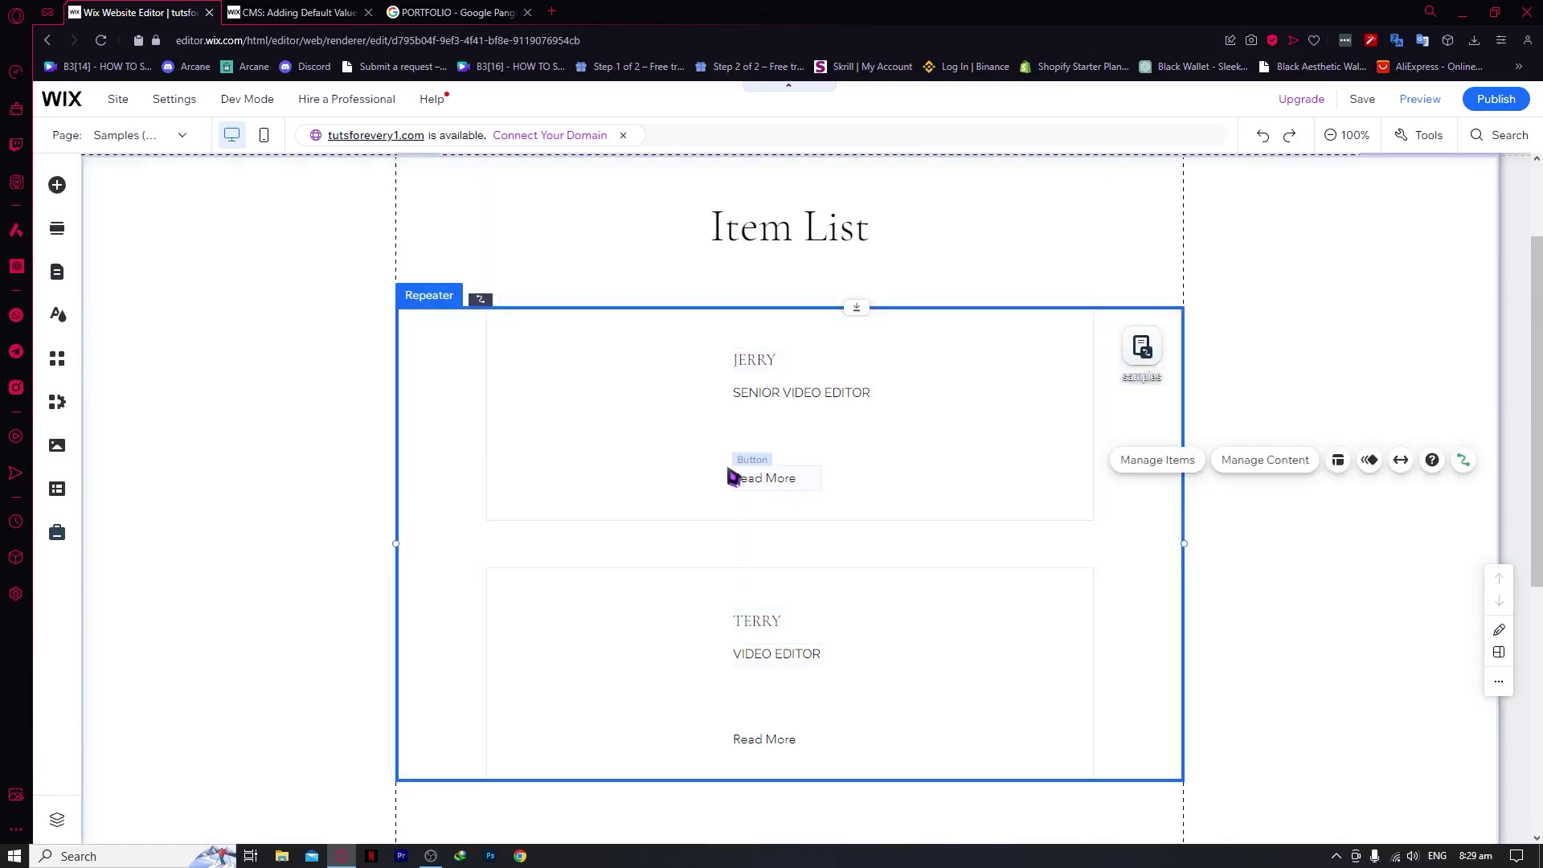
{"action": "scroll", "coordinate": [755, 386], "scroll_direction": "up", "scroll_amount": 2}
- Change the Item List heading text to POSITIONS
{"action": "left_click", "coordinate": [812, 377]}
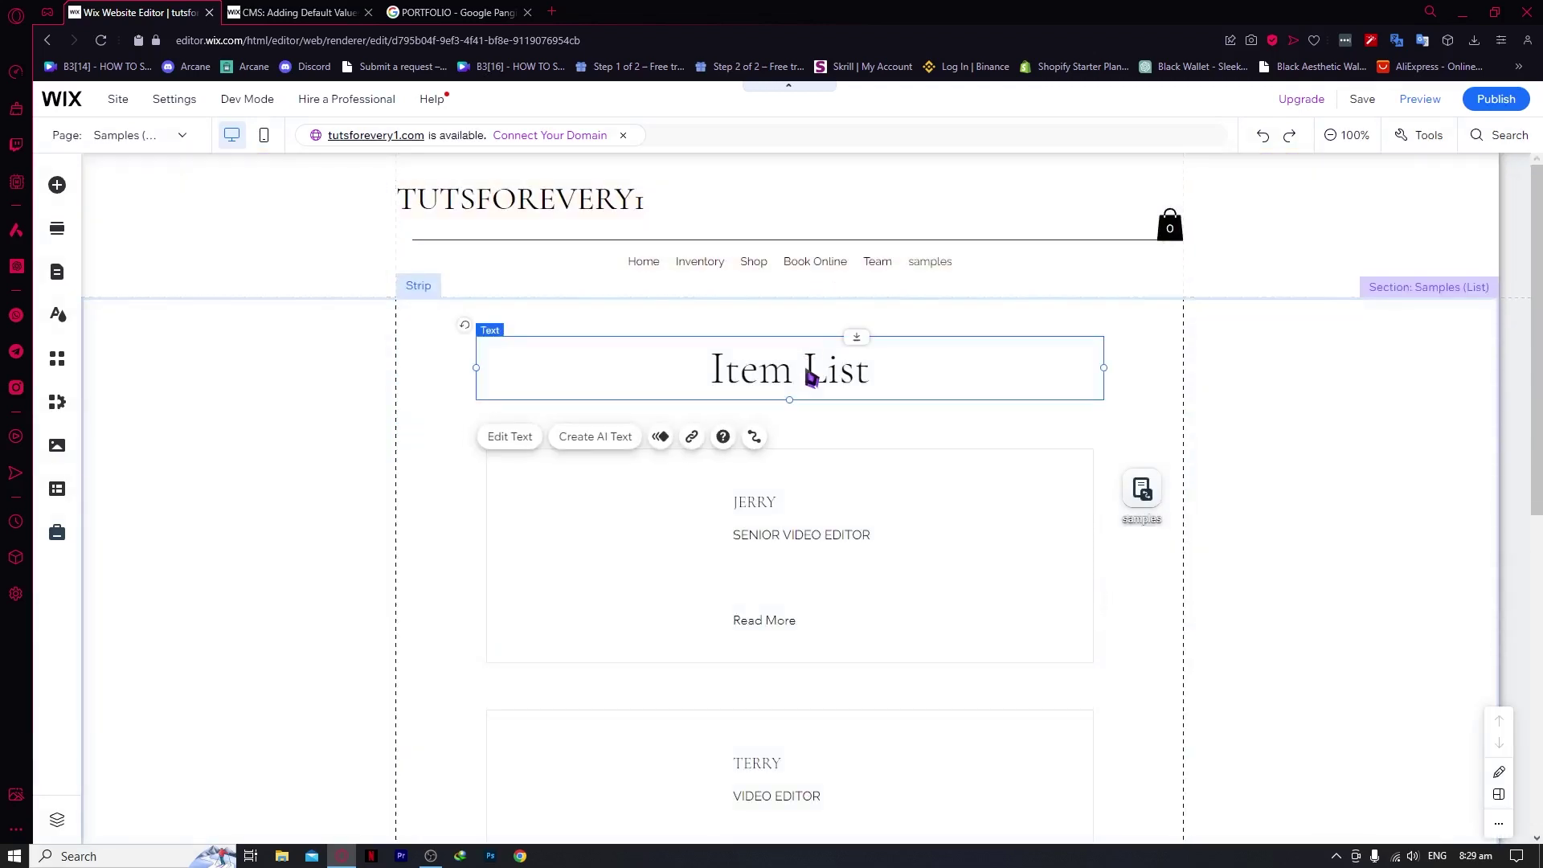
{"action": "double_click", "coordinate": [884, 387]}
{"action": "left_click", "coordinate": [586, 440]}
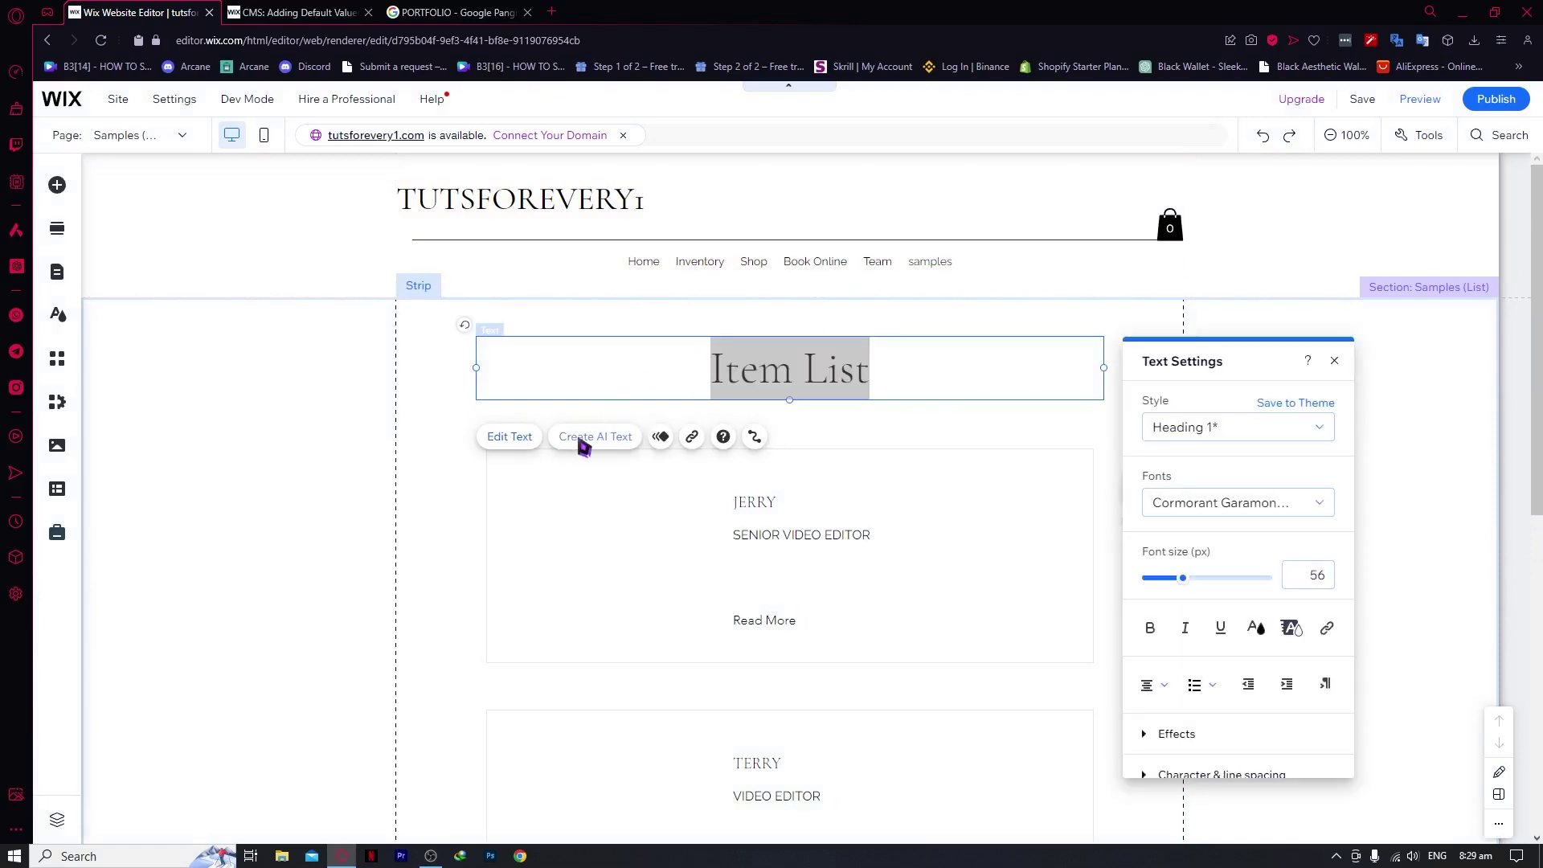
{"action": "left_click", "coordinate": [852, 408]}
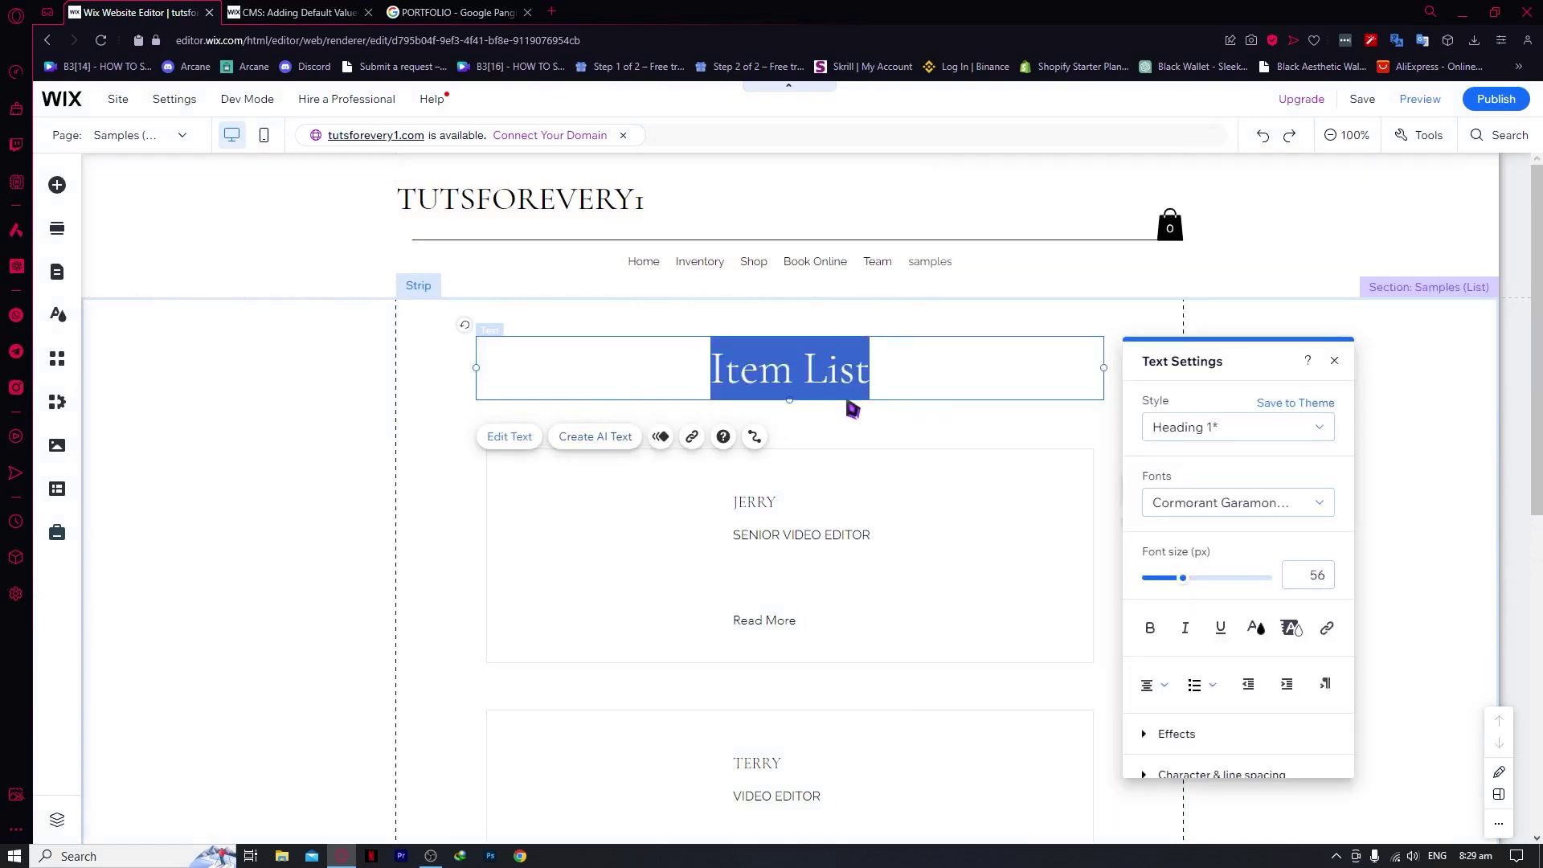
{"action": "type", "text": "MY"}
{"action": "key", "text": "BackSpace"}
{"action": "key", "text": "BackSpace"}
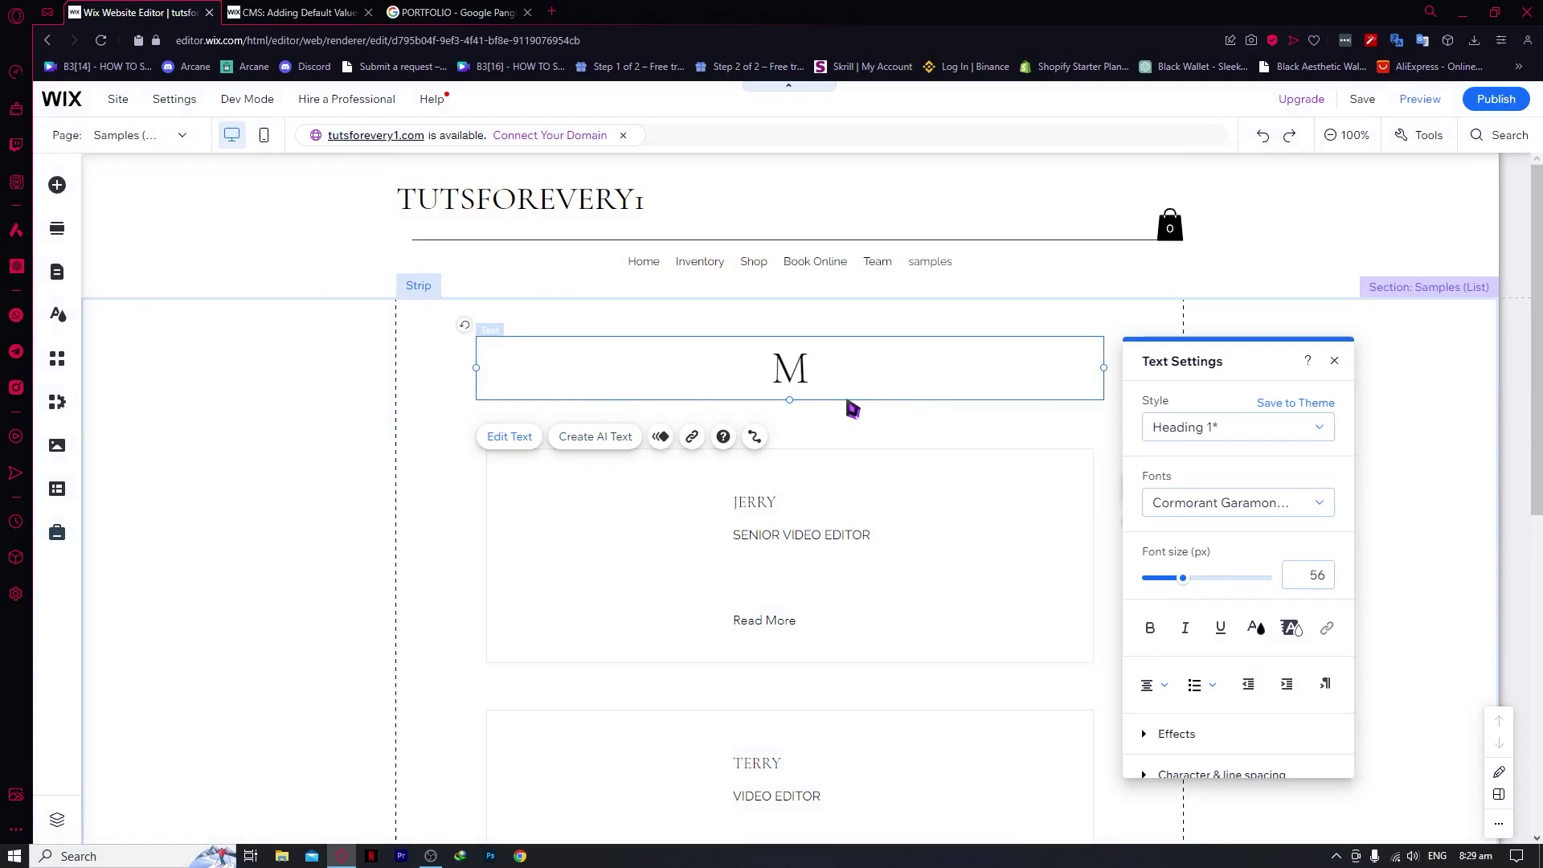
{"action": "type", "text": "POSIT"}
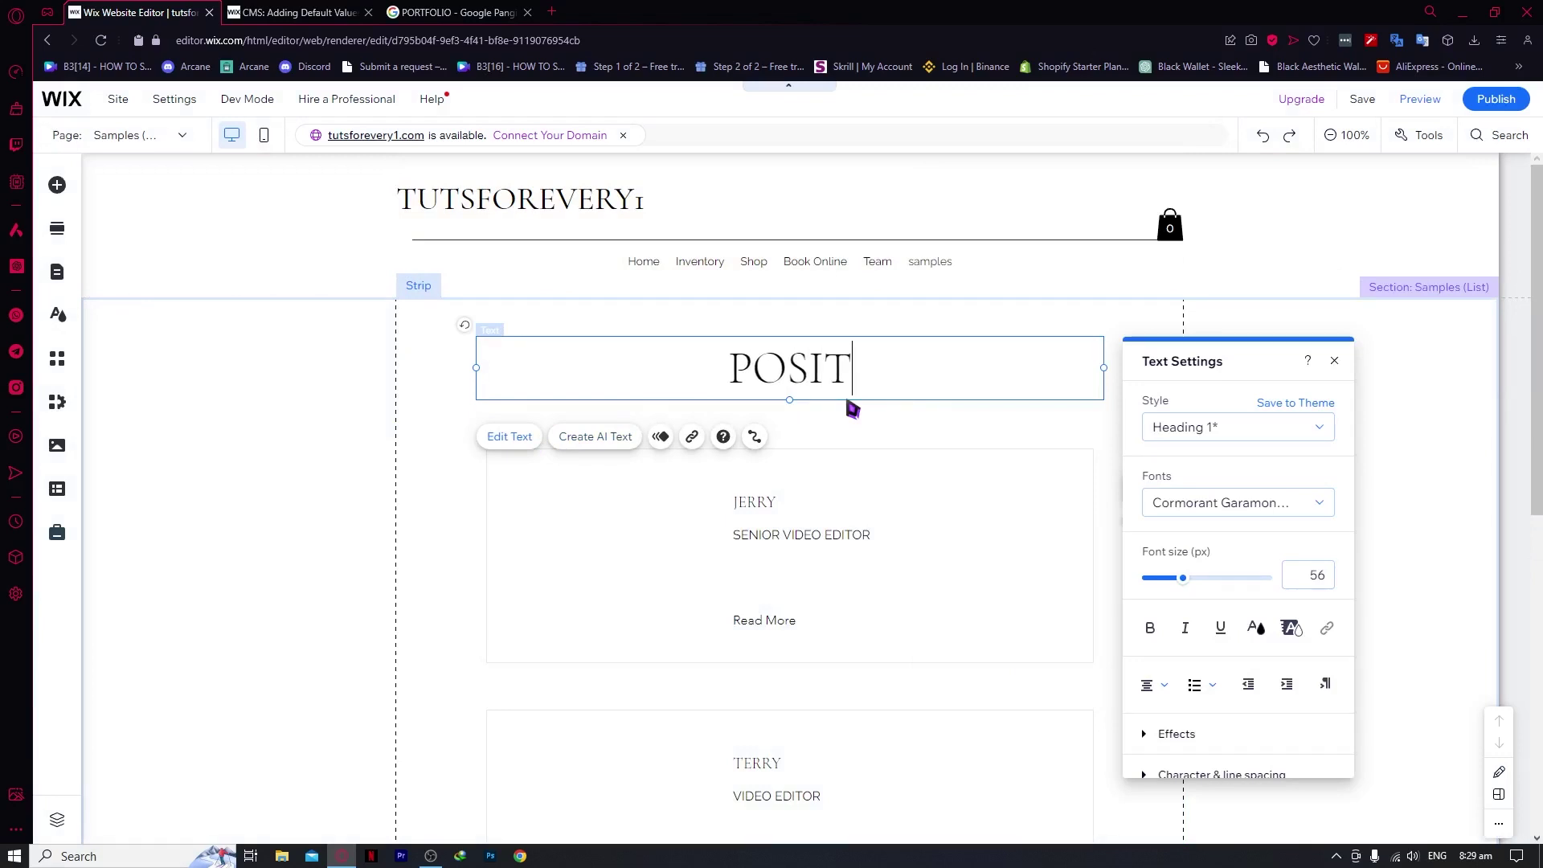
{"action": "type", "text": "IONS"}
{"action": "left_click", "coordinate": [1356, 642]}
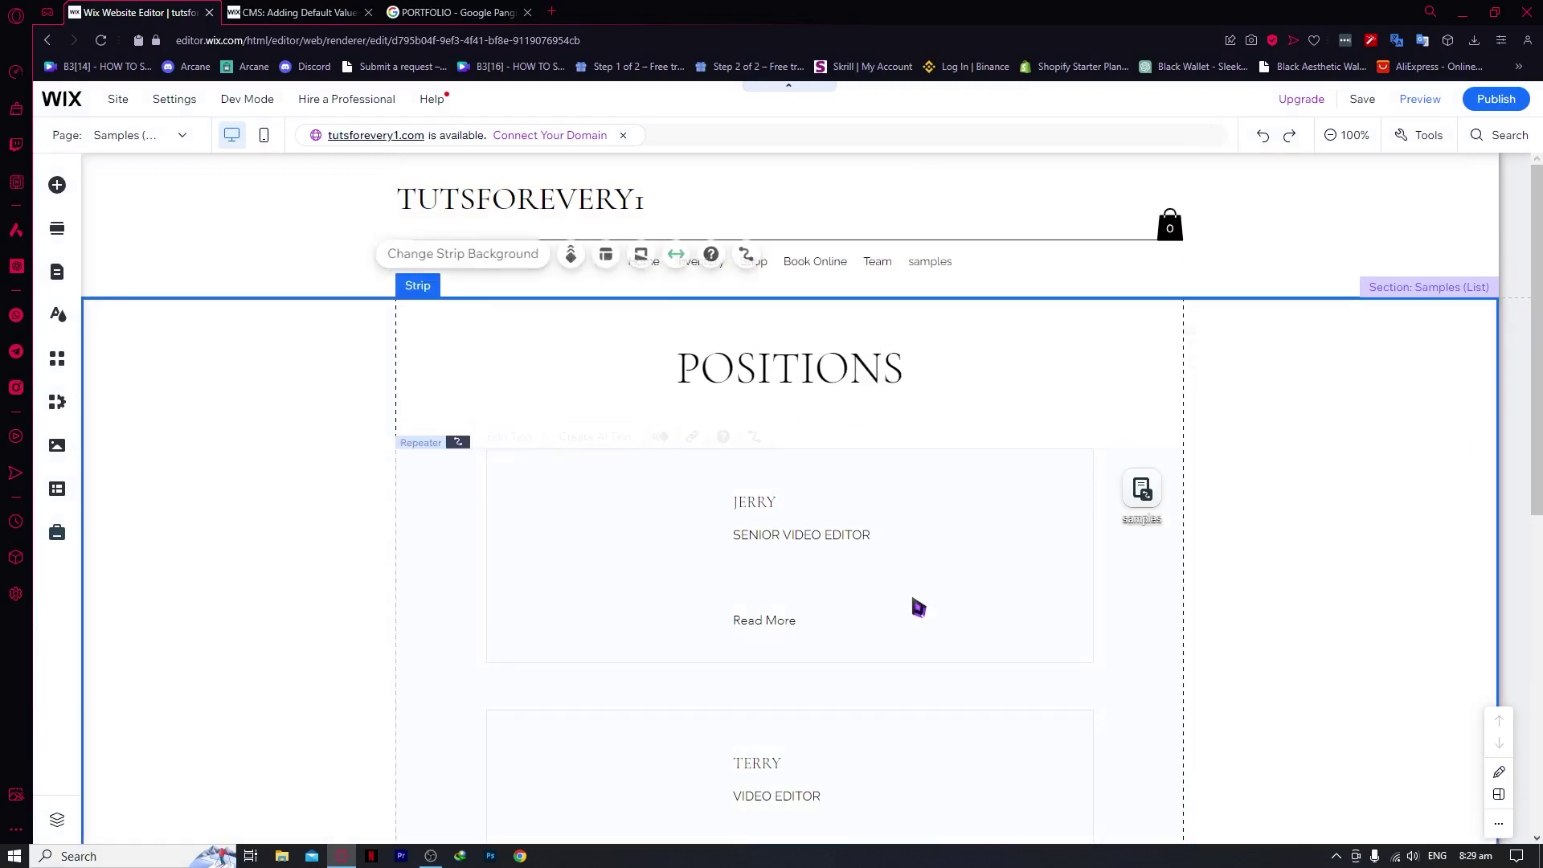
- Inspect the JERRY and TERRY item cards listed under the POSITIONS heading
{"action": "scroll", "coordinate": [726, 571], "scroll_direction": "down", "scroll_amount": 3}
{"action": "left_click", "coordinate": [605, 320]}
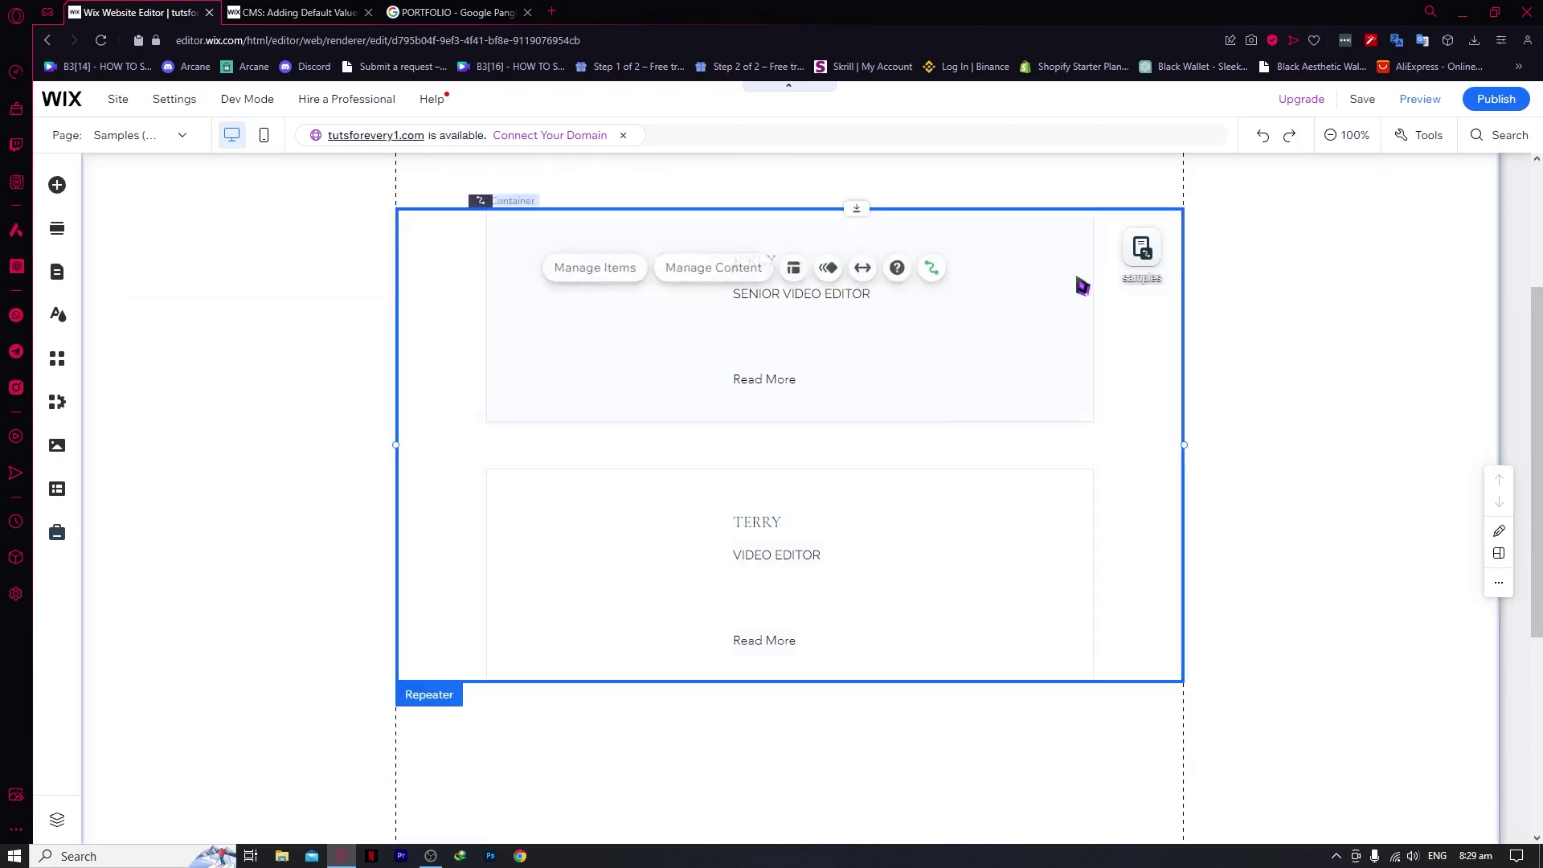
{"action": "left_click", "coordinate": [626, 315]}
{"action": "scroll", "coordinate": [624, 315], "scroll_direction": "up", "scroll_amount": 1}
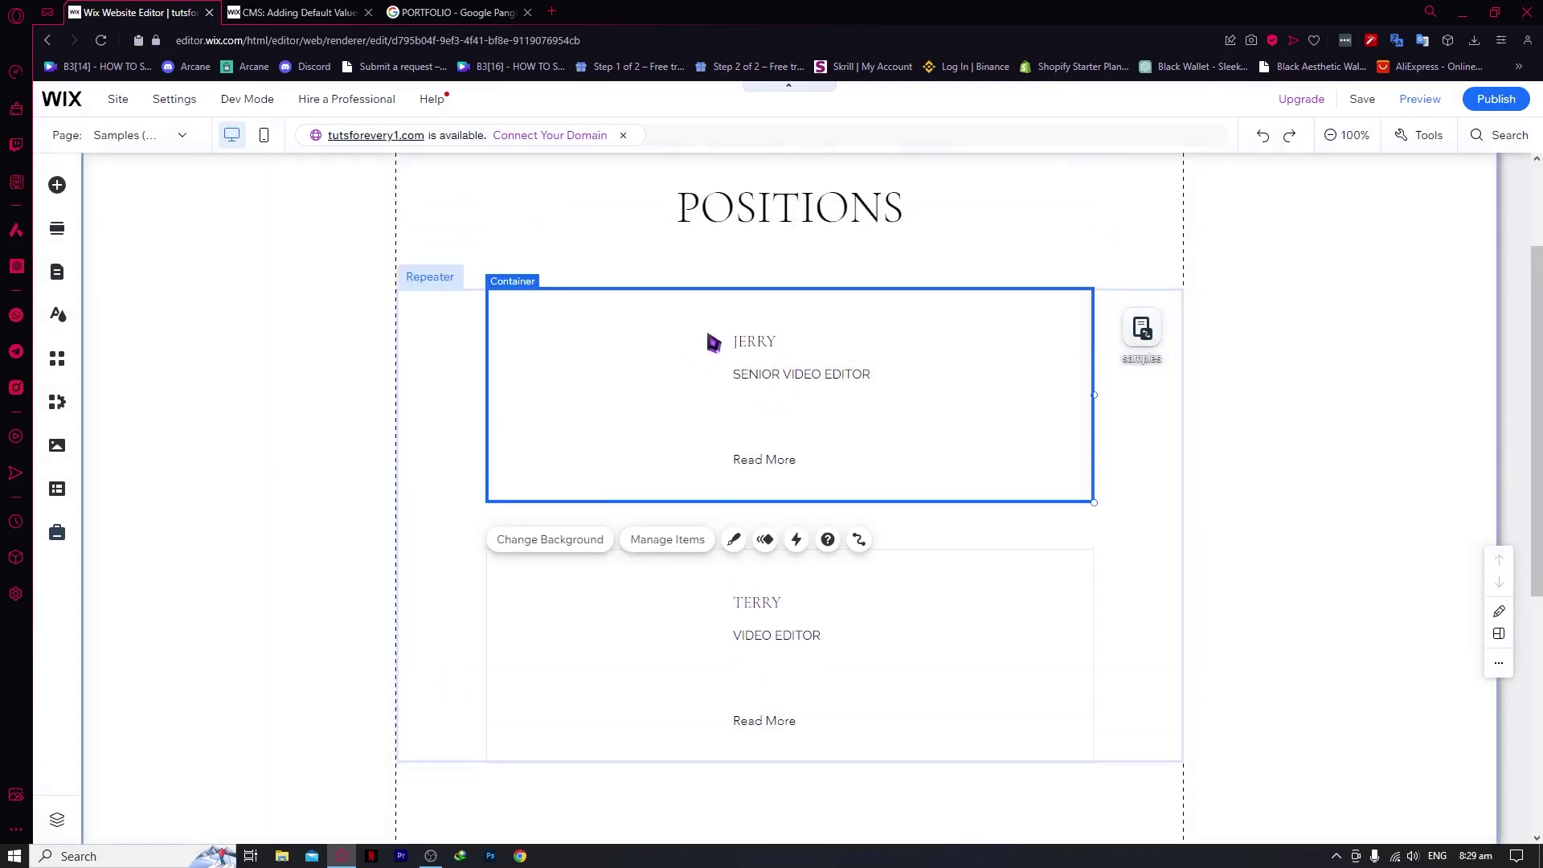
{"action": "left_click", "coordinate": [586, 644]}
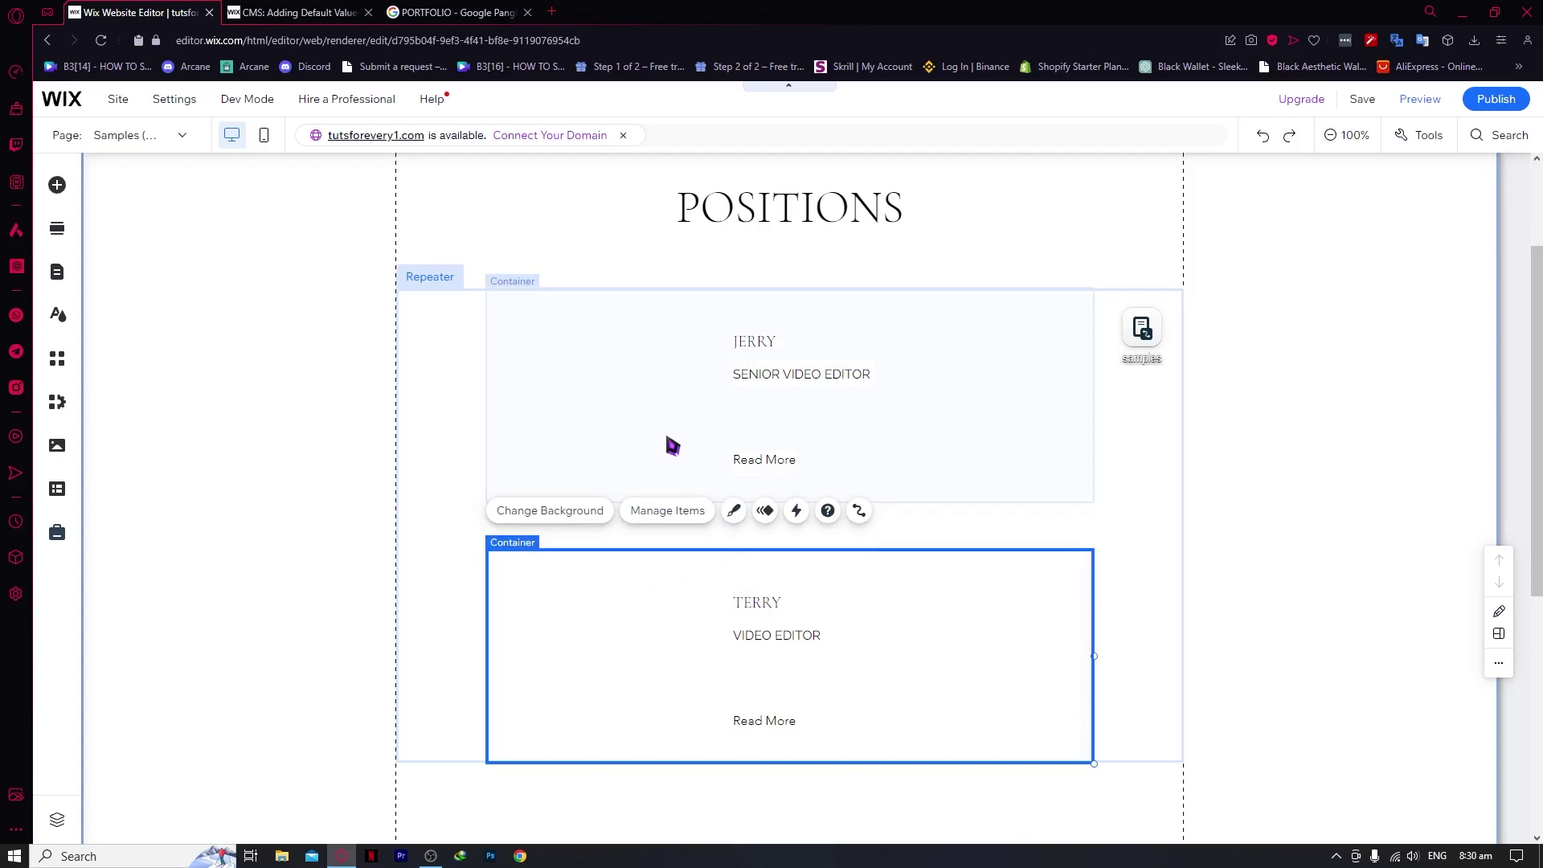
{"action": "scroll", "coordinate": [716, 437], "scroll_direction": "down", "scroll_amount": 5}
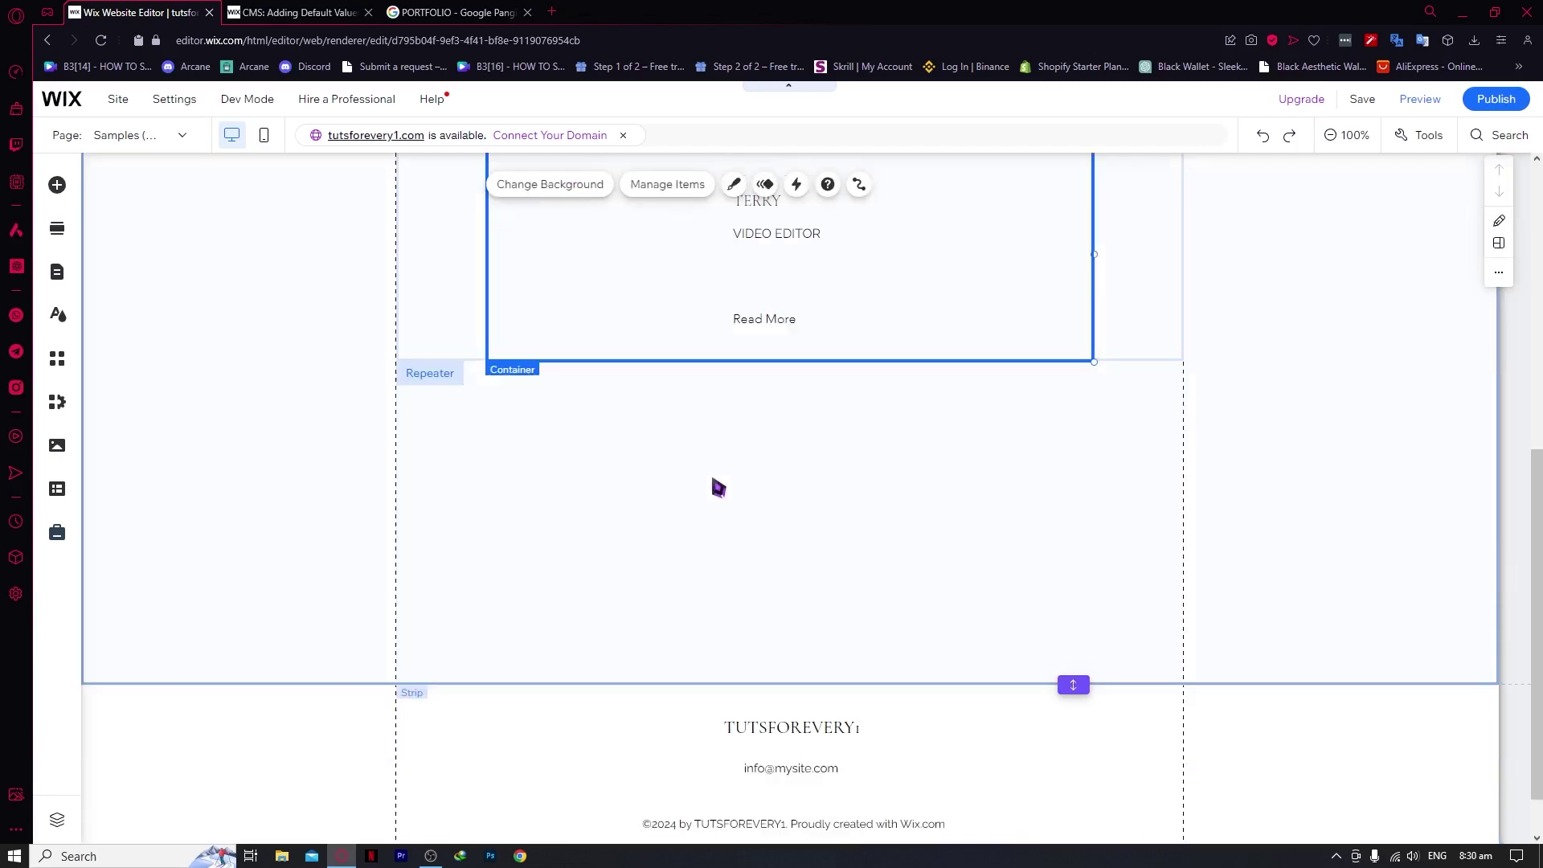
{"action": "scroll", "coordinate": [715, 484], "scroll_direction": "up", "scroll_amount": 4}
{"action": "scroll", "coordinate": [844, 465], "scroll_direction": "up", "scroll_amount": 3}
{"action": "scroll", "coordinate": [858, 492], "scroll_direction": "down", "scroll_amount": 2}
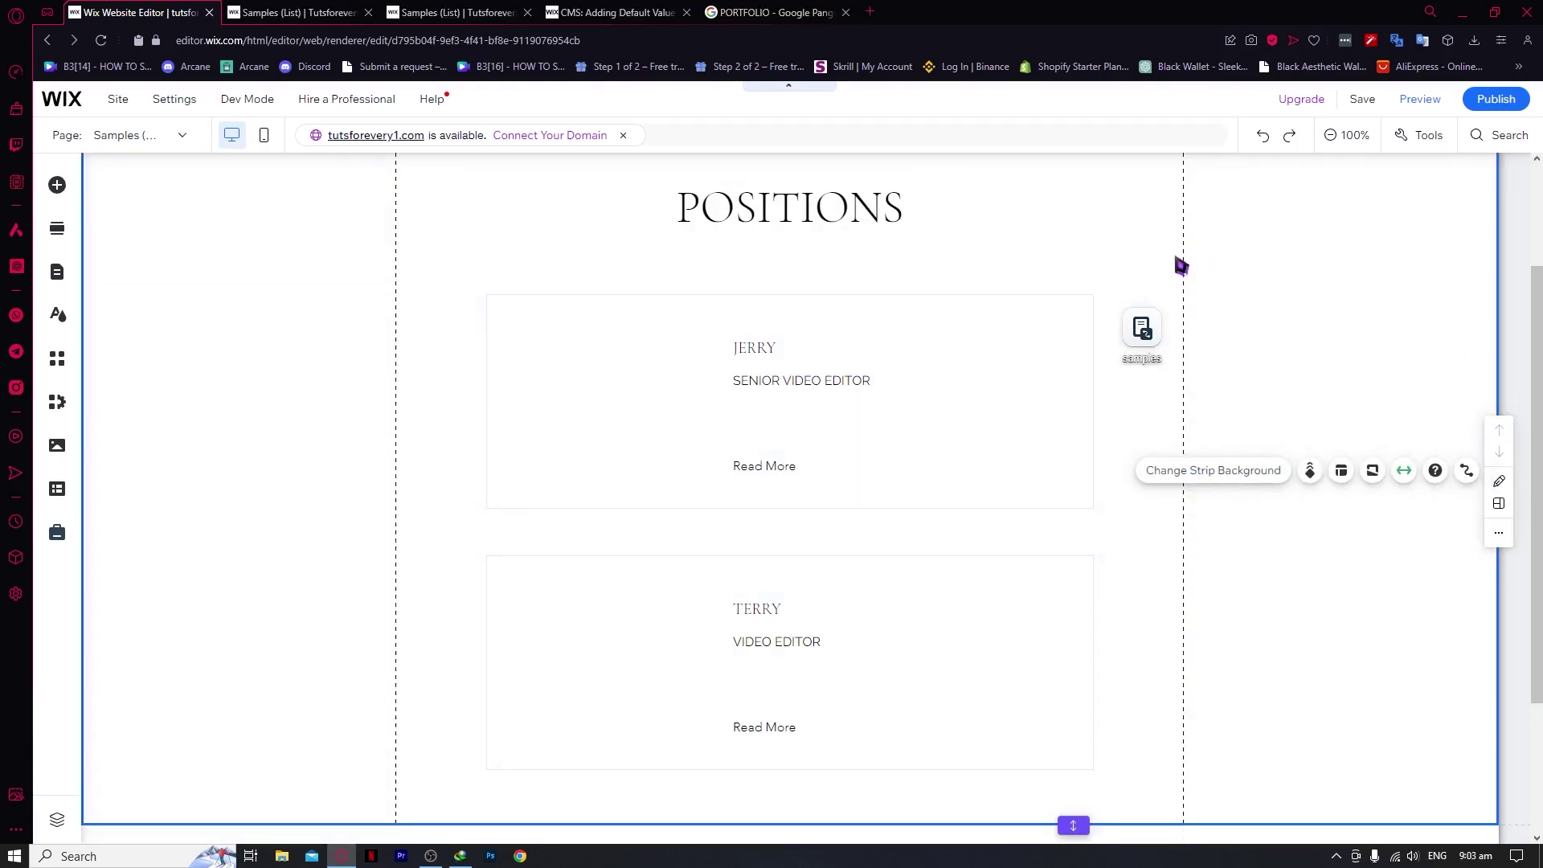
- Publish the site and open the live published version
{"action": "left_click", "coordinate": [1507, 107]}
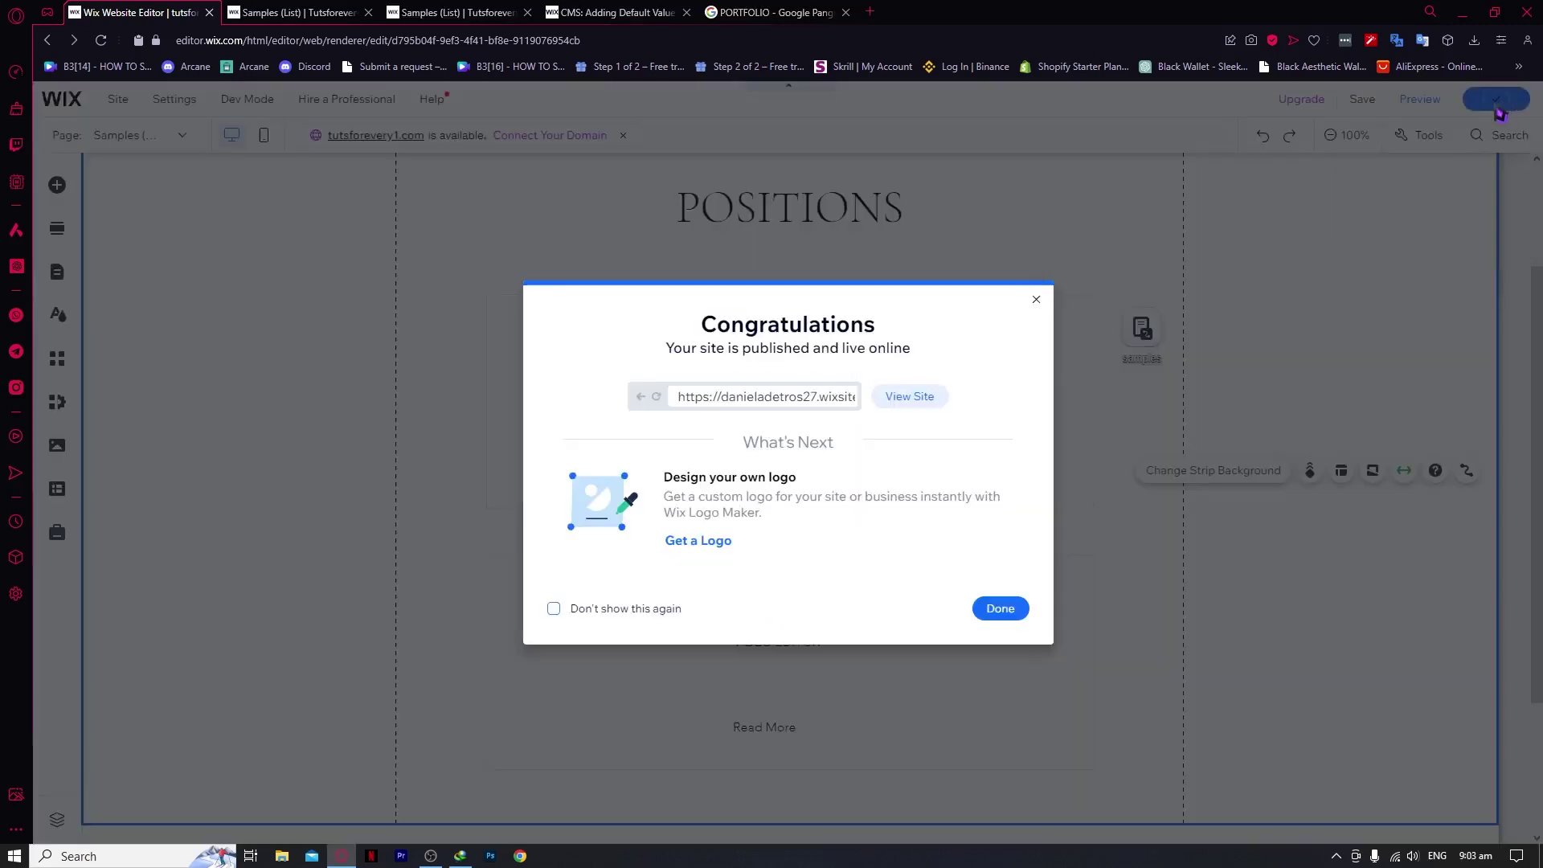
{"action": "left_click", "coordinate": [897, 401]}
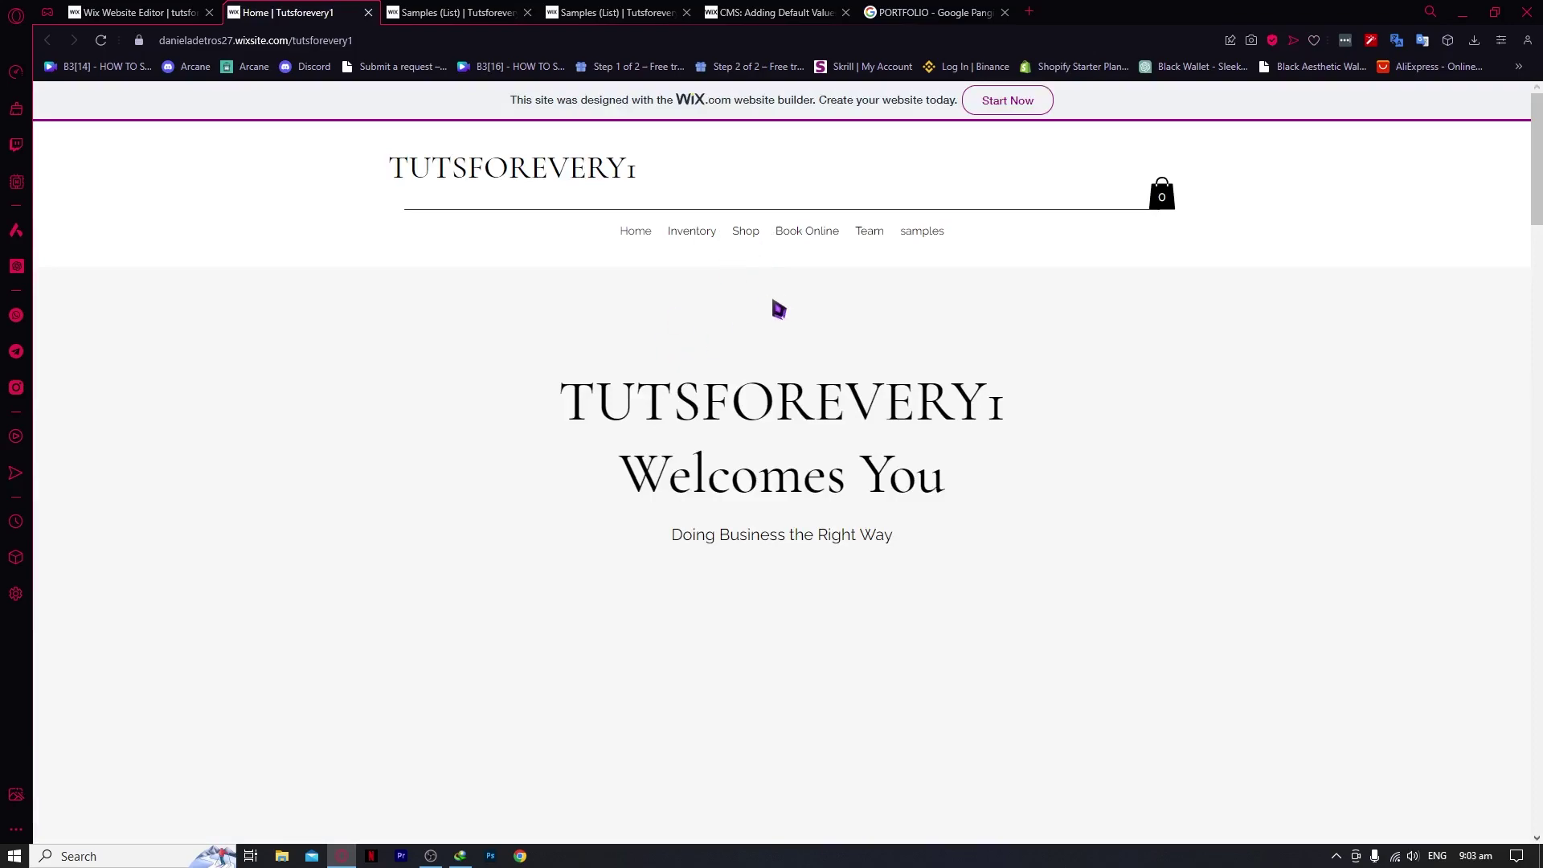
{"action": "scroll", "coordinate": [778, 309], "scroll_direction": "down", "scroll_amount": 3}
{"action": "scroll", "coordinate": [769, 366], "scroll_direction": "up", "scroll_amount": 3}
{"action": "scroll", "coordinate": [888, 313], "scroll_direction": "down", "scroll_amount": 1}
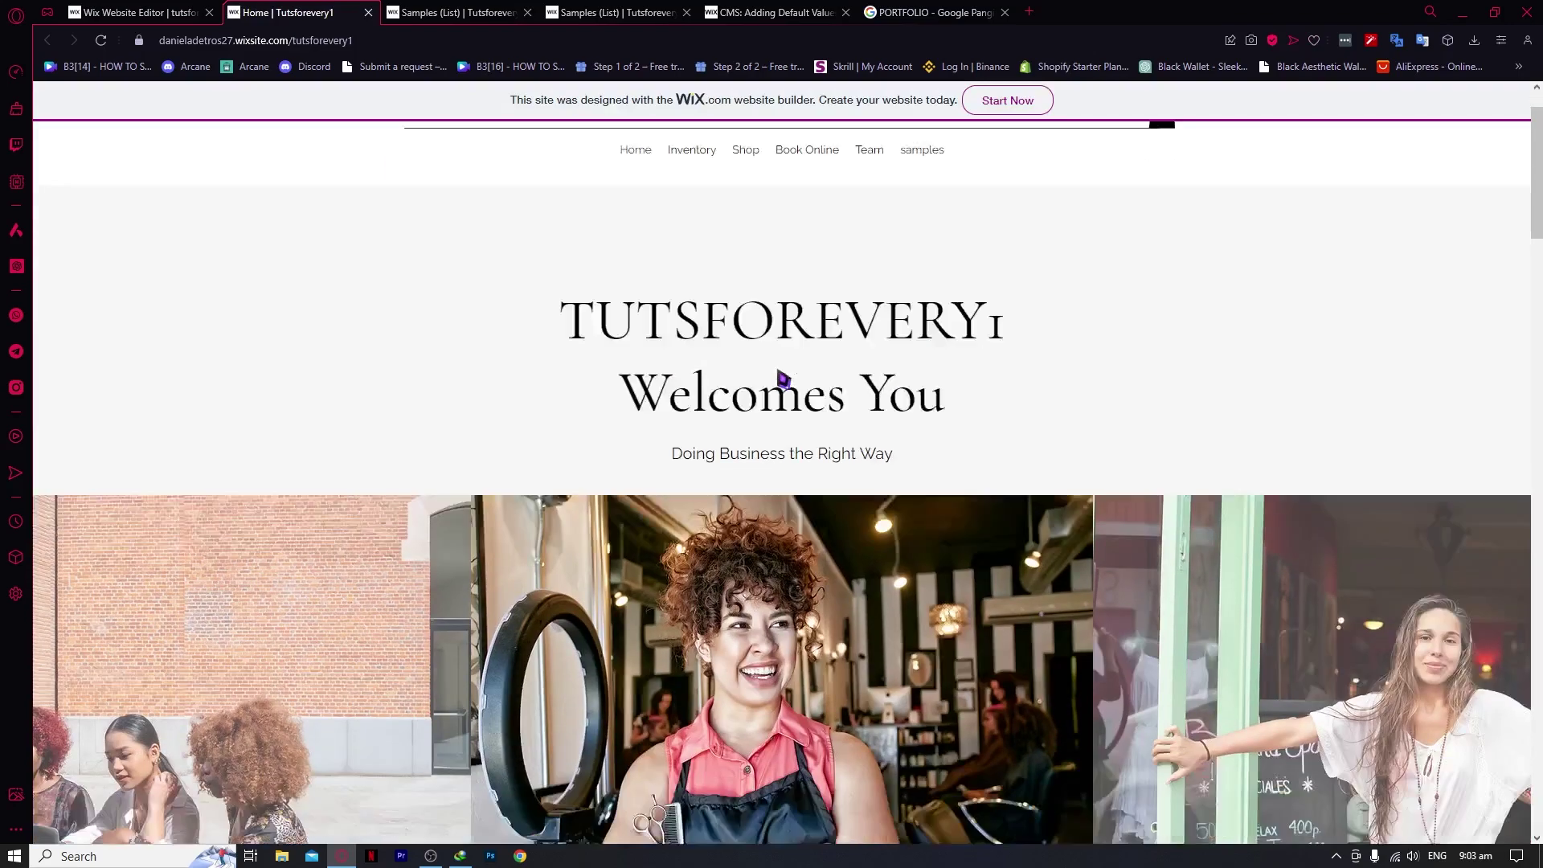
{"action": "scroll", "coordinate": [802, 344], "scroll_direction": "up", "scroll_amount": 1}
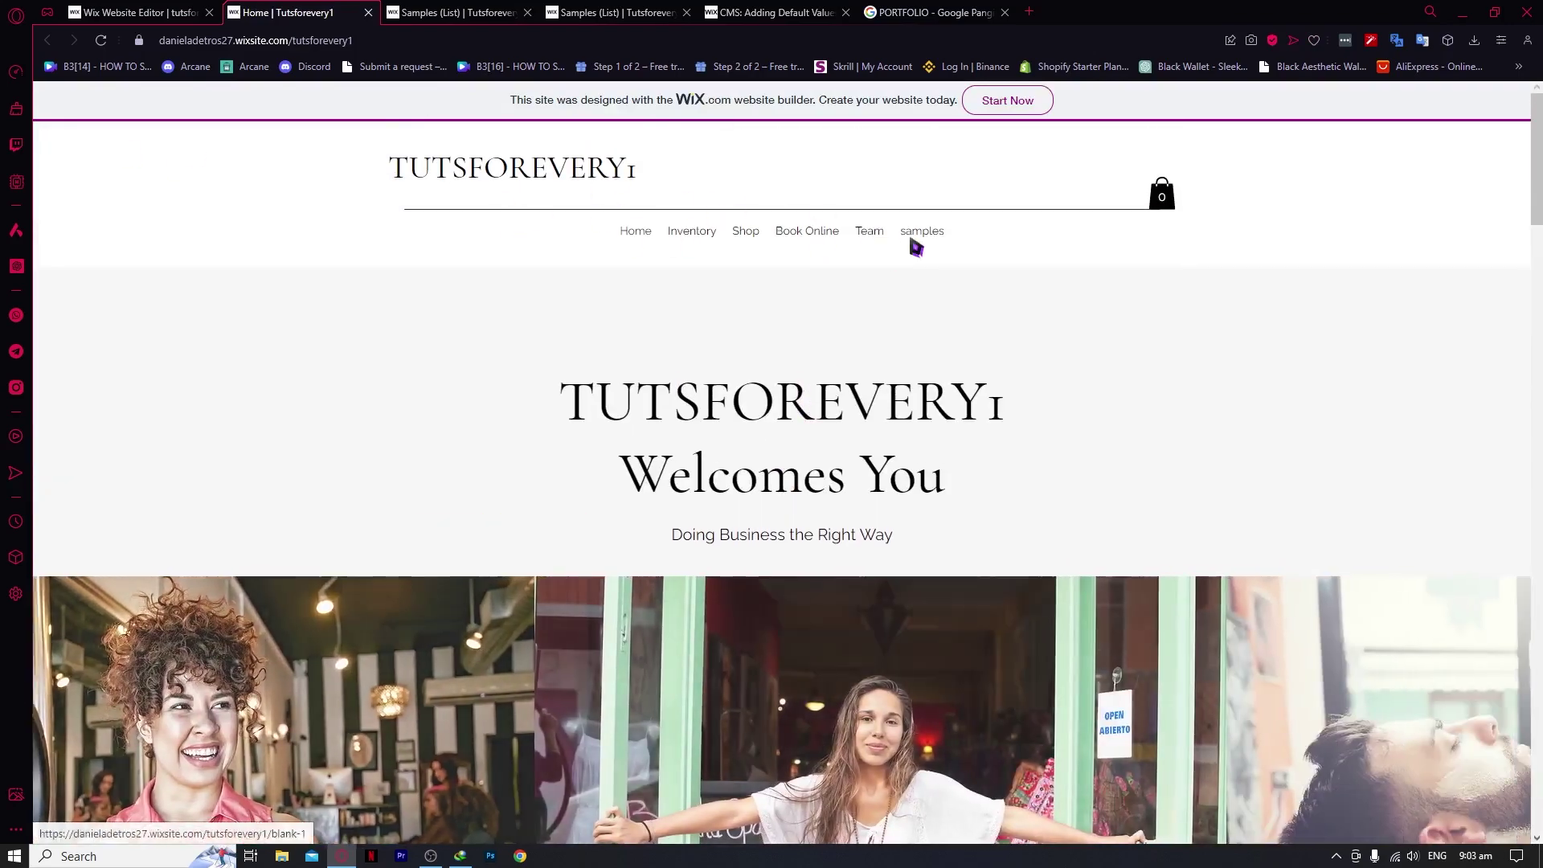
- Go to the live samples page showing POSITIONS with JERRY and TERRY
{"action": "left_click", "coordinate": [918, 234]}
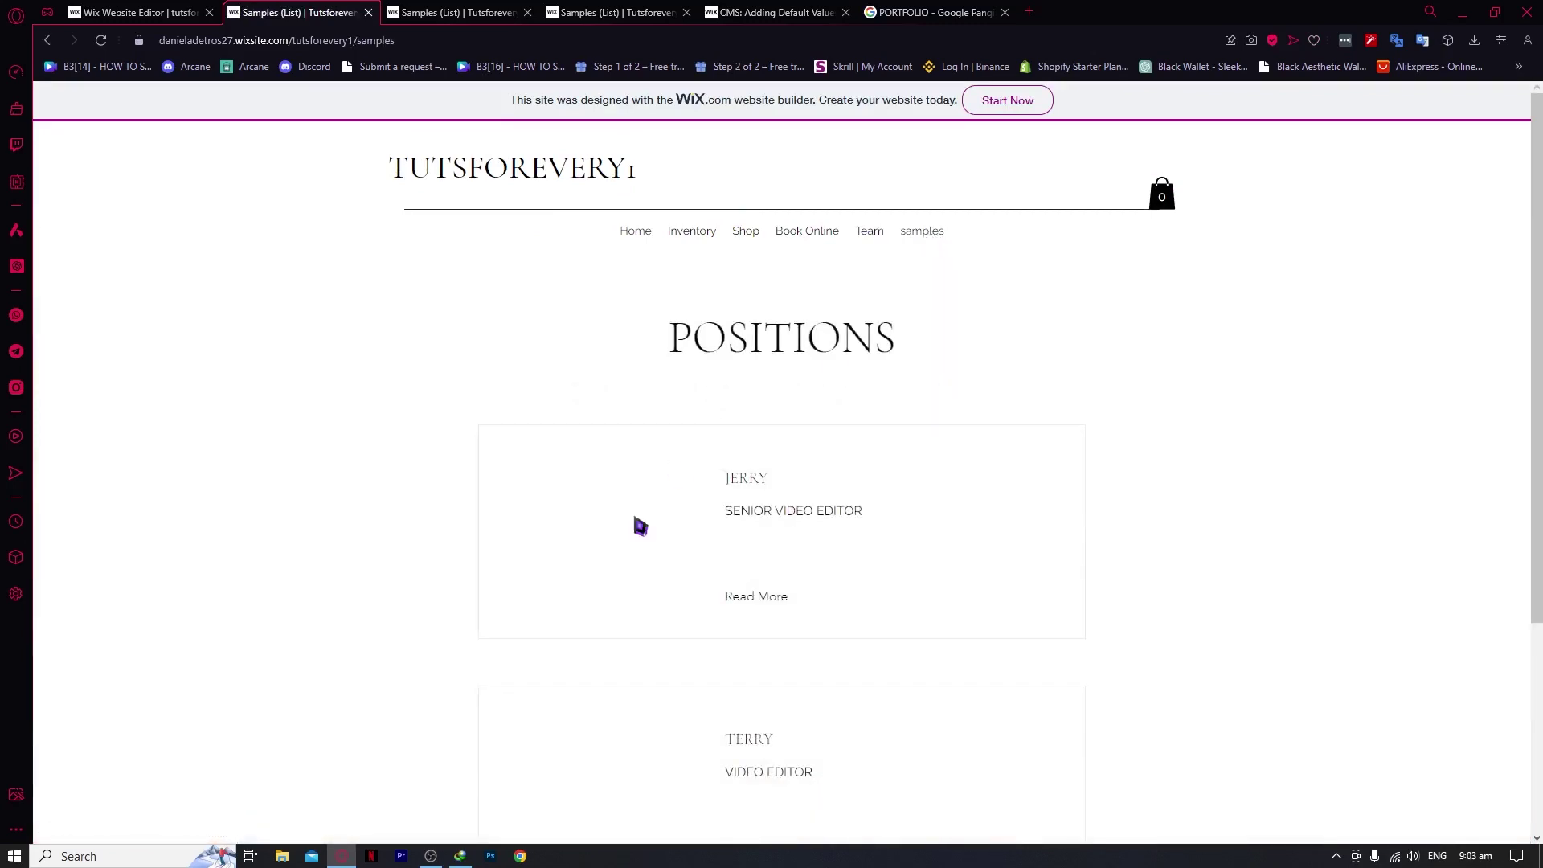
{"action": "scroll", "coordinate": [1037, 238], "scroll_direction": "down", "scroll_amount": 4}
{"action": "scroll", "coordinate": [752, 597], "scroll_direction": "up", "scroll_amount": 4}
{"action": "scroll", "coordinate": [826, 677], "scroll_direction": "down", "scroll_amount": 2}
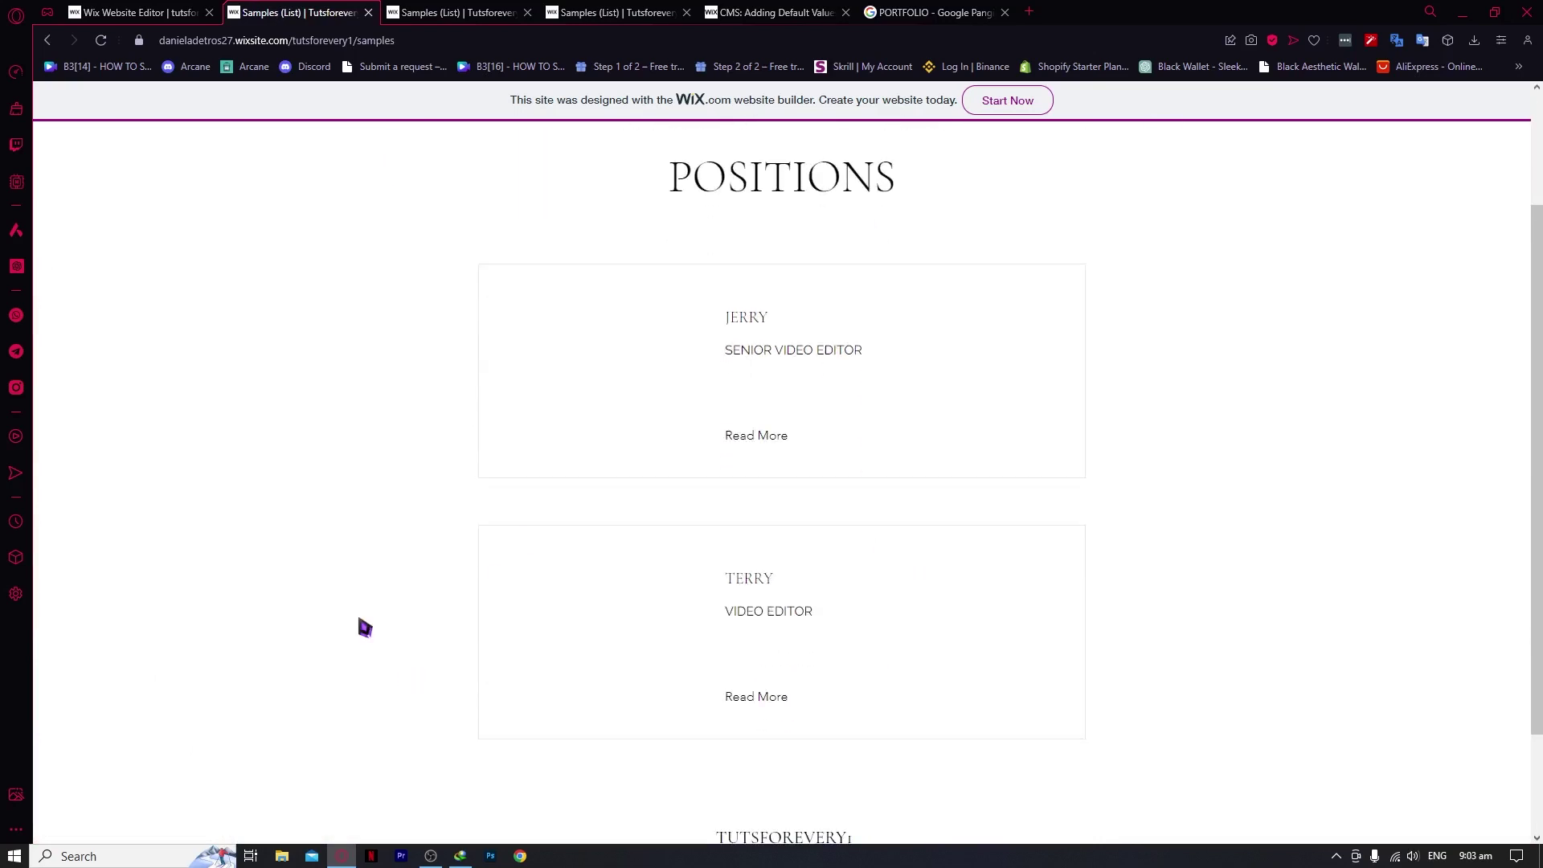